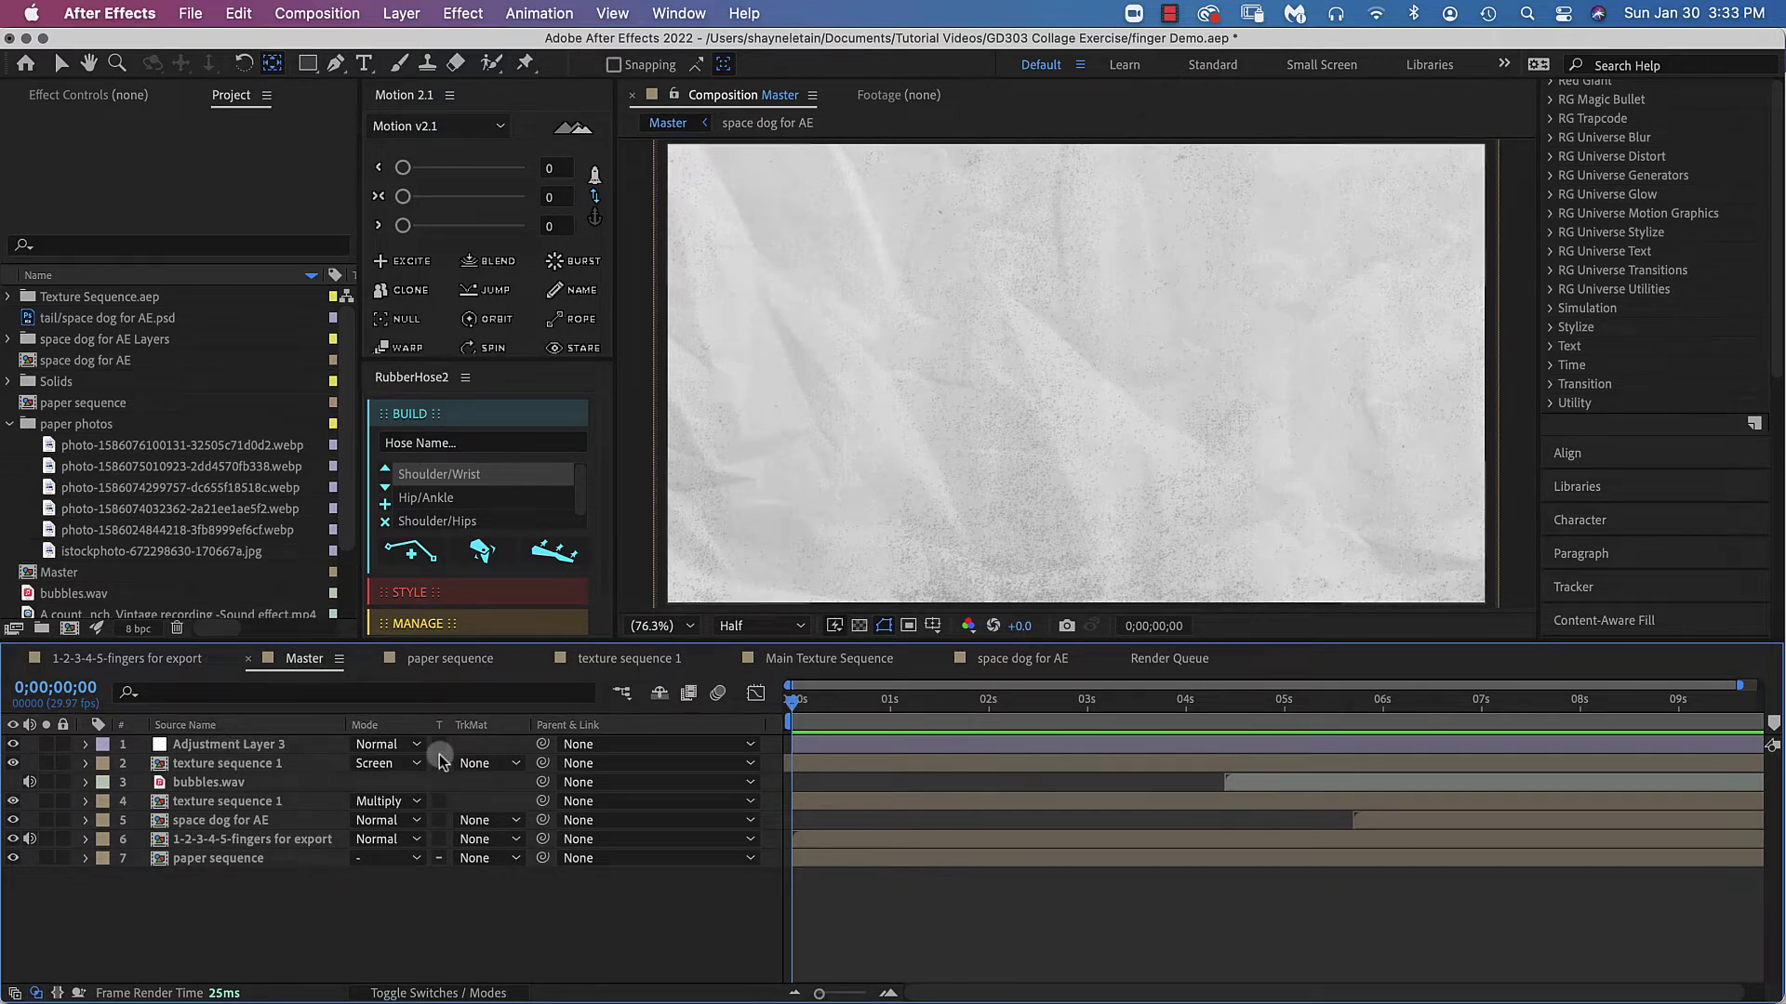
Scrub through the Master composition's timeline to preview the finished counting-hand collage animation
{"action": "left_click_drag", "start_coordinate": [792, 699], "coordinate": [869, 701]}
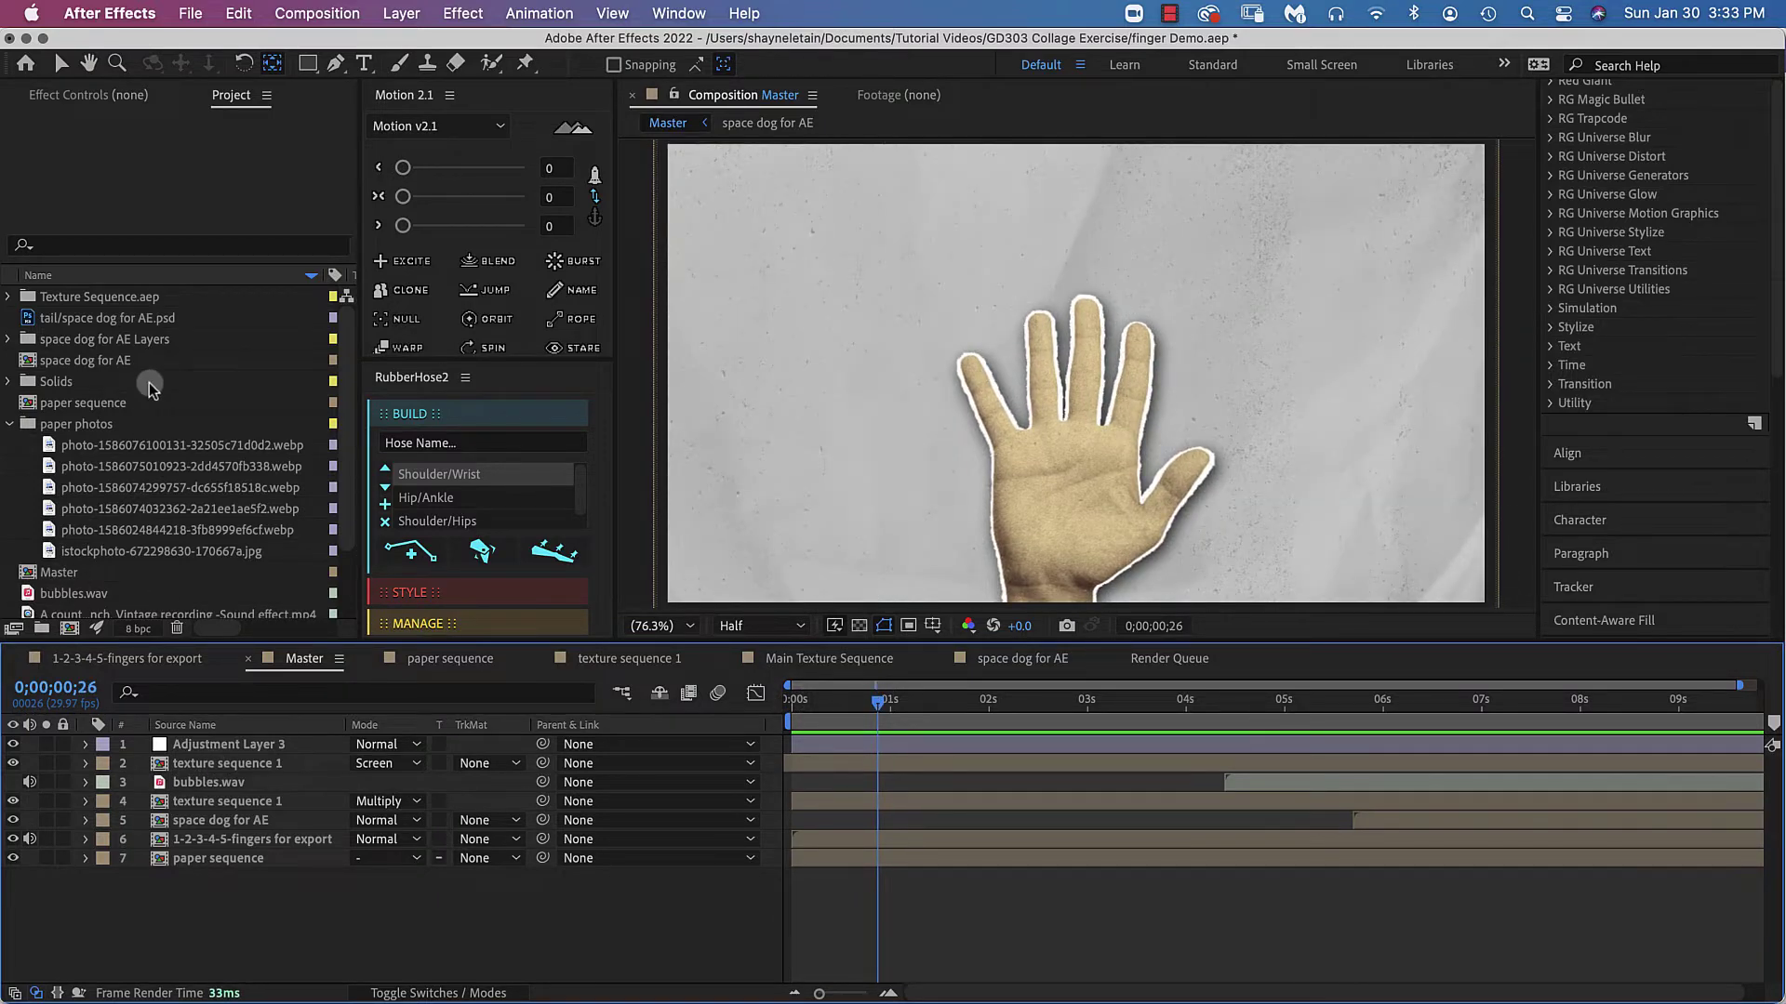
{"action": "left_click_drag", "start_coordinate": [877, 700], "coordinate": [1117, 736]}
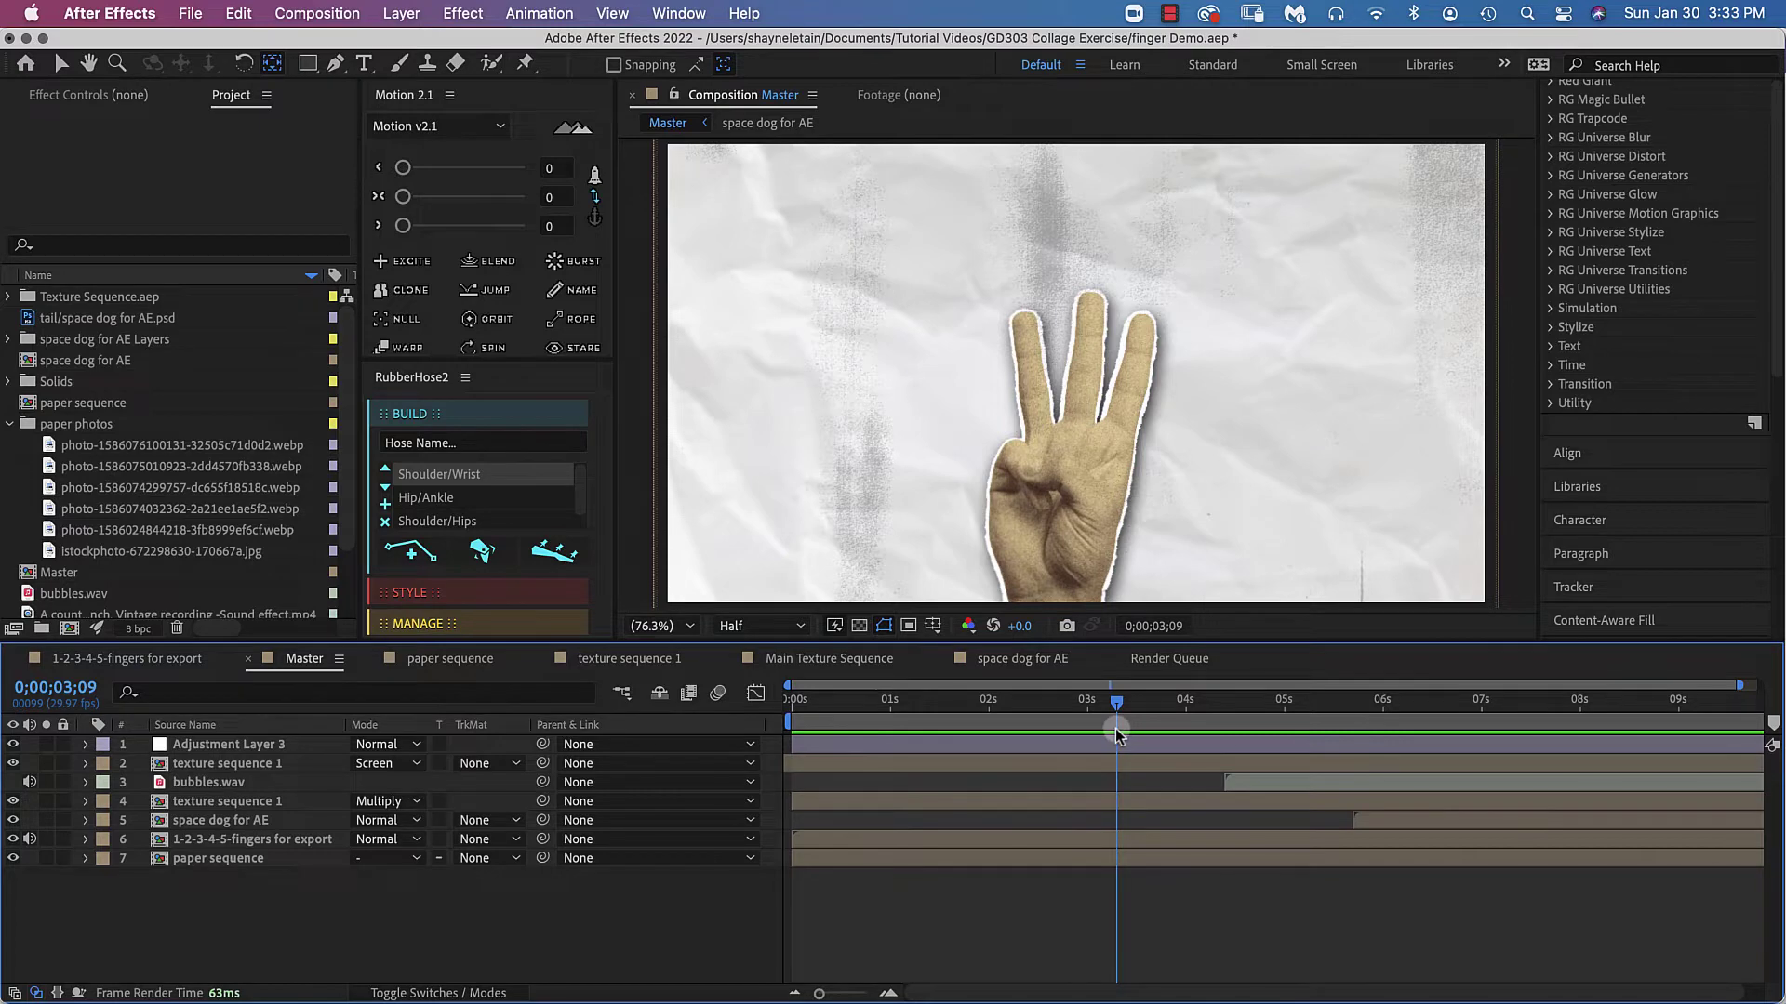
{"action": "left_click_drag", "start_coordinate": [1114, 728], "coordinate": [993, 711]}
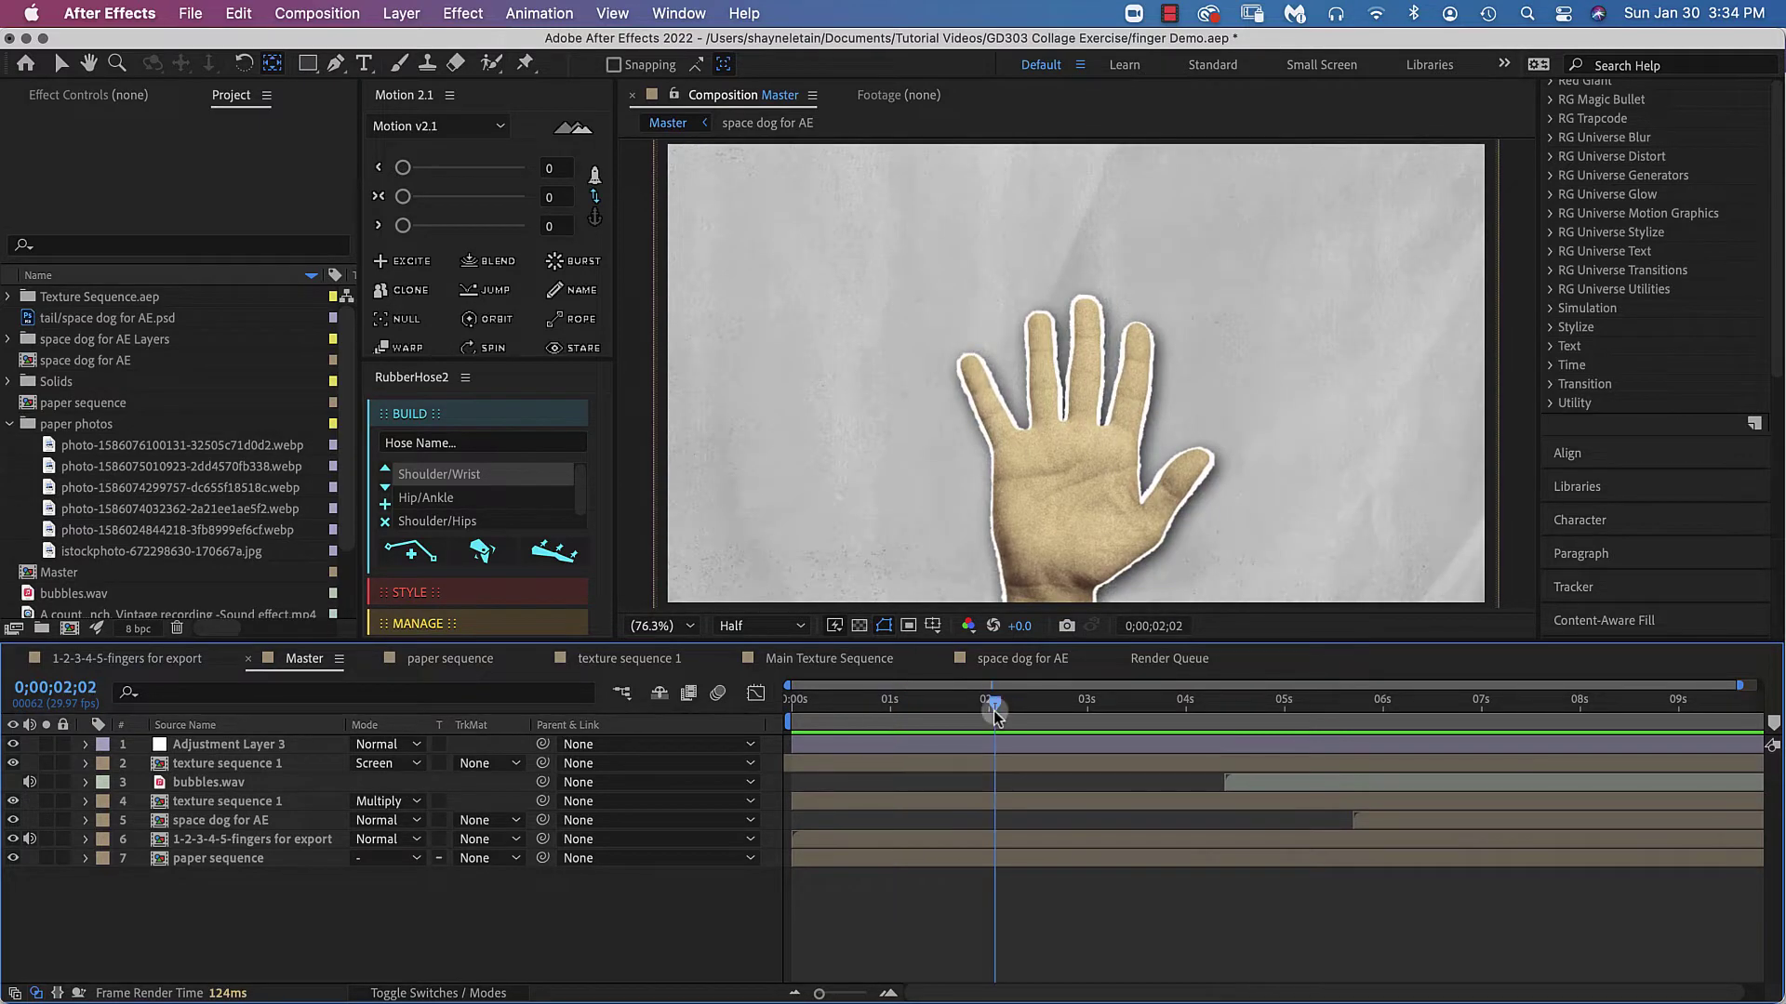
{"action": "key", "text": "Page_Down"}
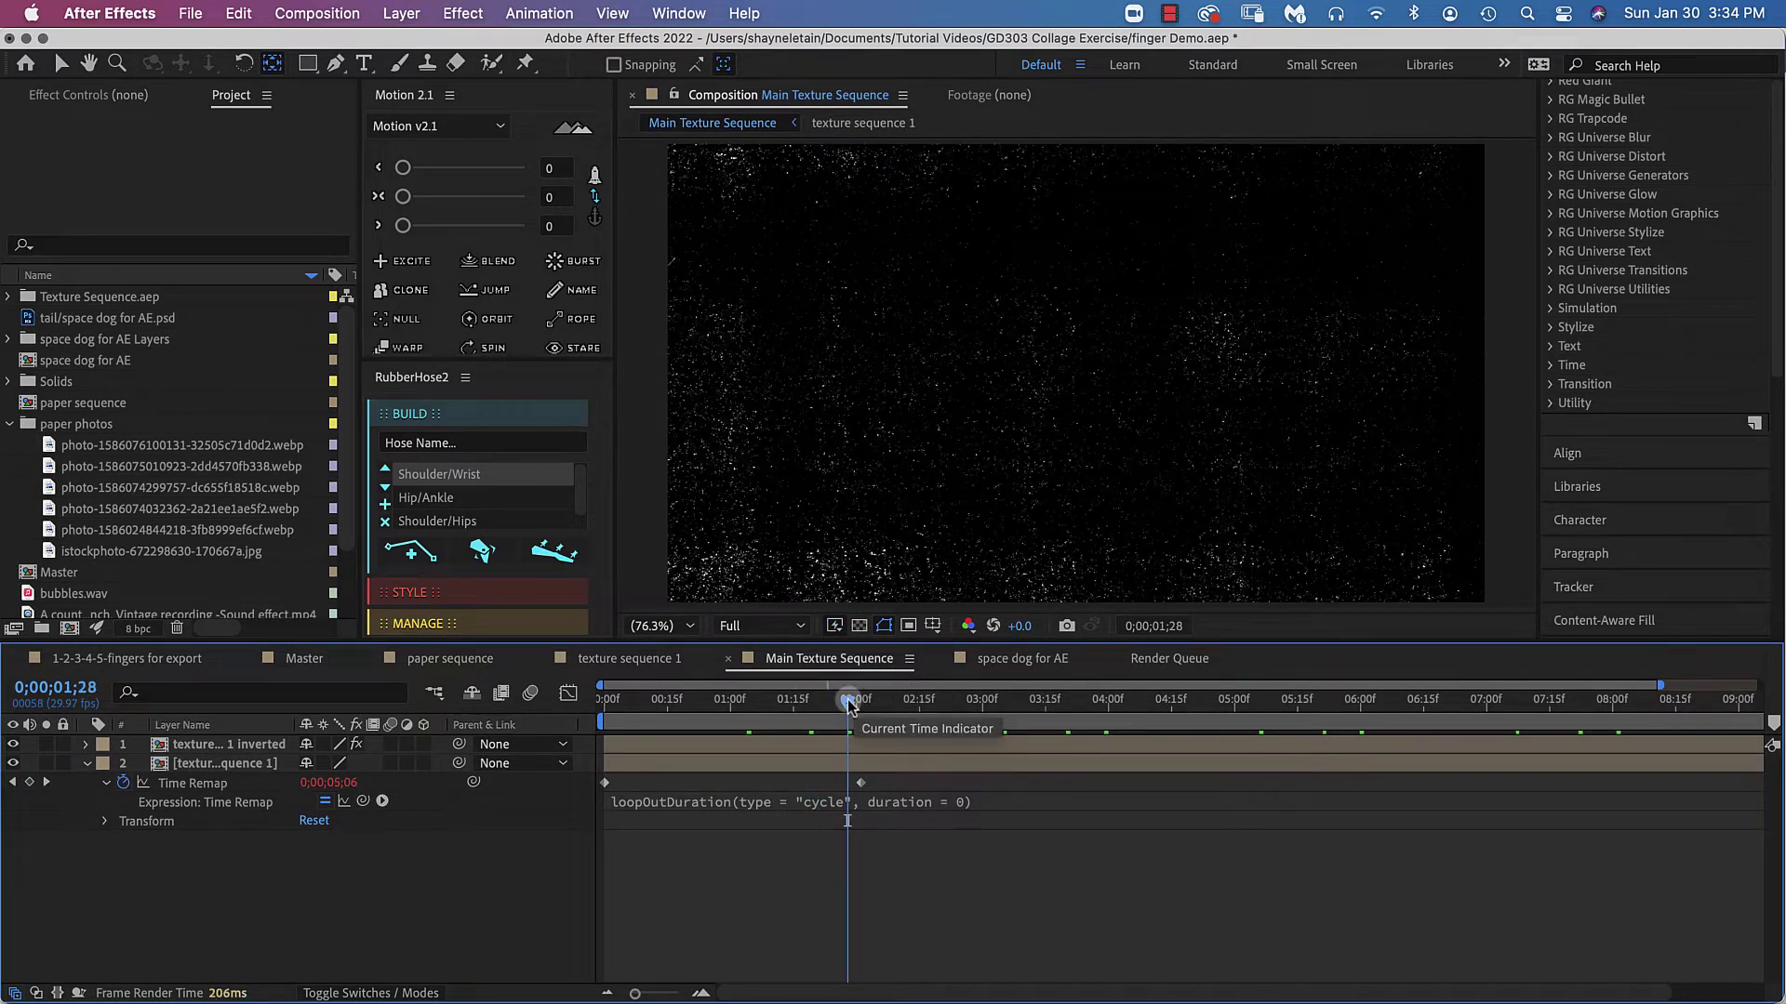
{"action": "left_click", "coordinate": [304, 659]}
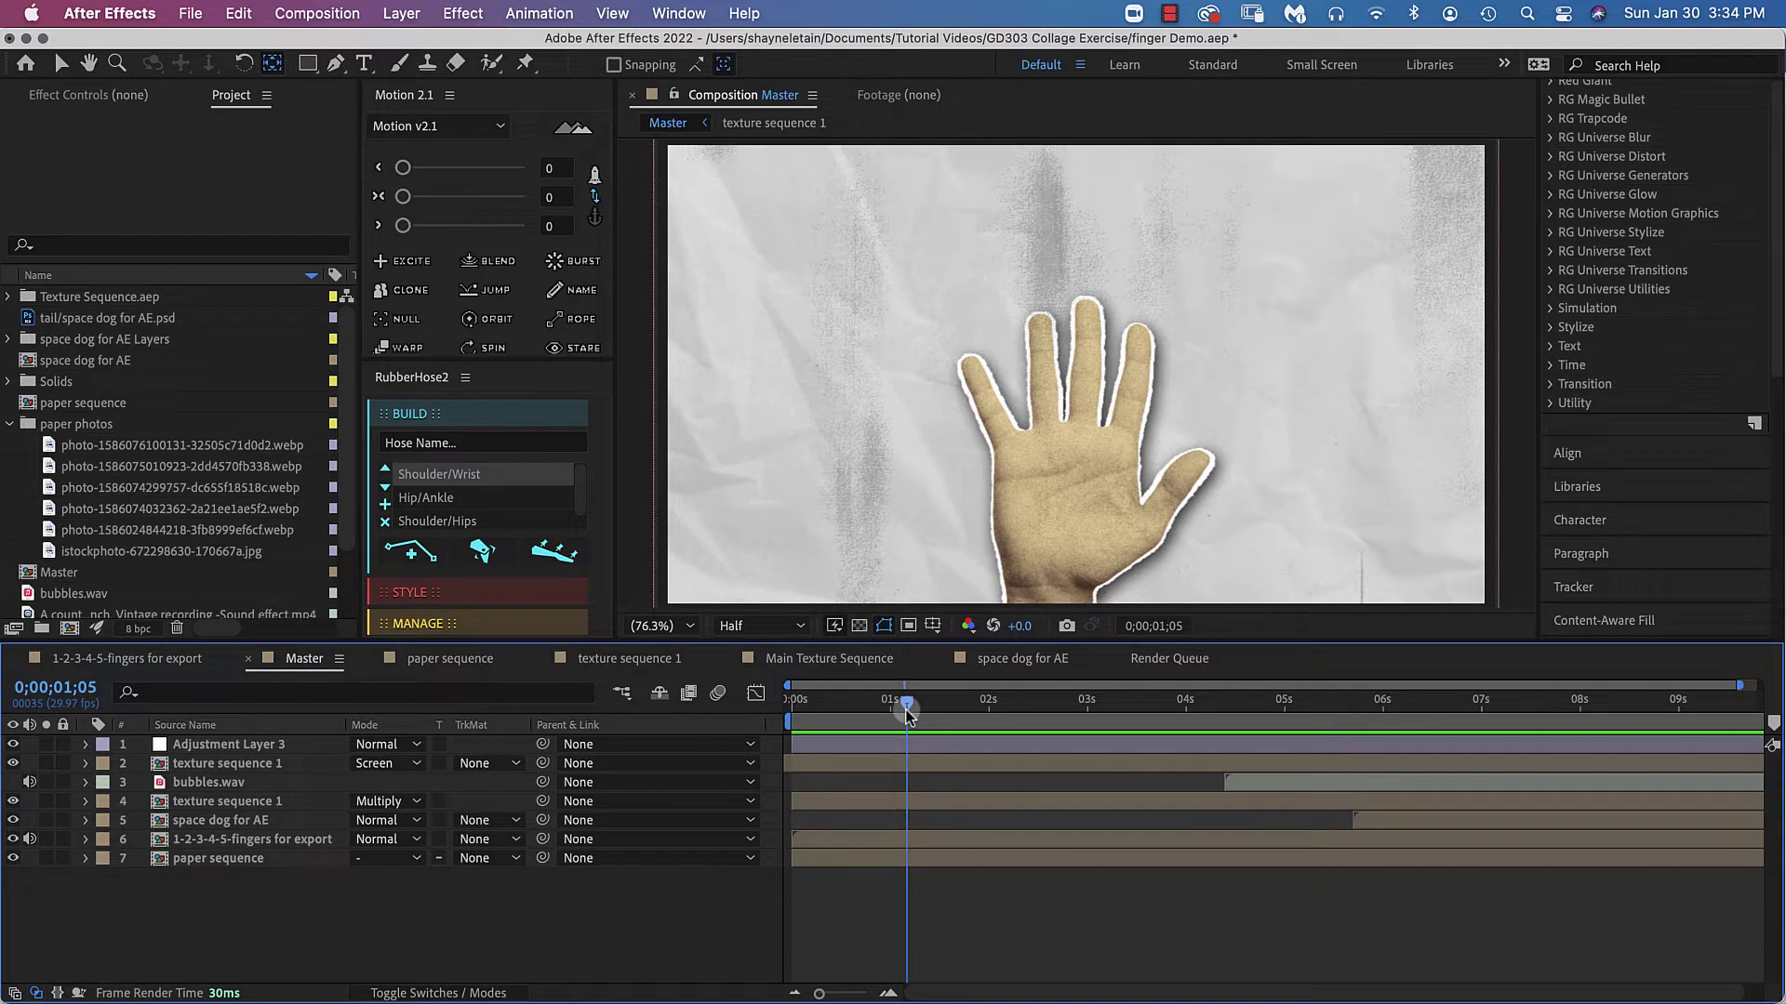
{"action": "left_click_drag", "start_coordinate": [907, 711], "coordinate": [1679, 693]}
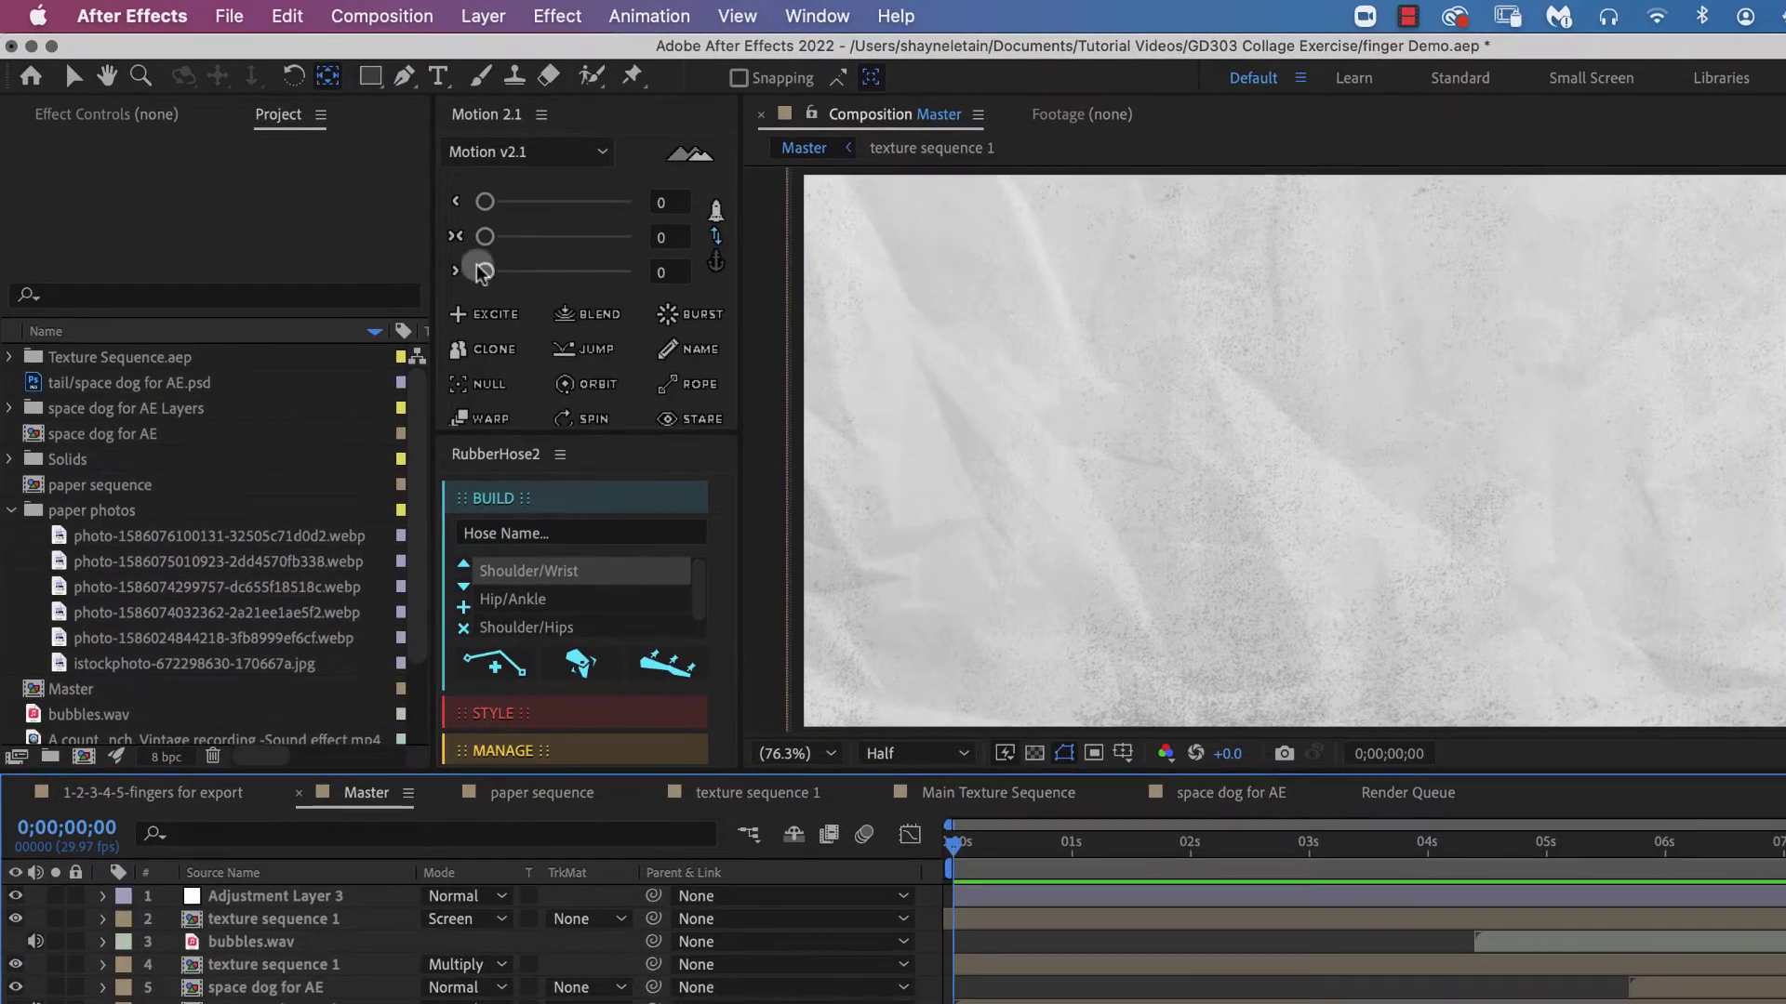
Save the finger Demo project and start a new empty project
{"action": "key", "text": "super+s"}
{"action": "left_click", "coordinate": [191, 13]}
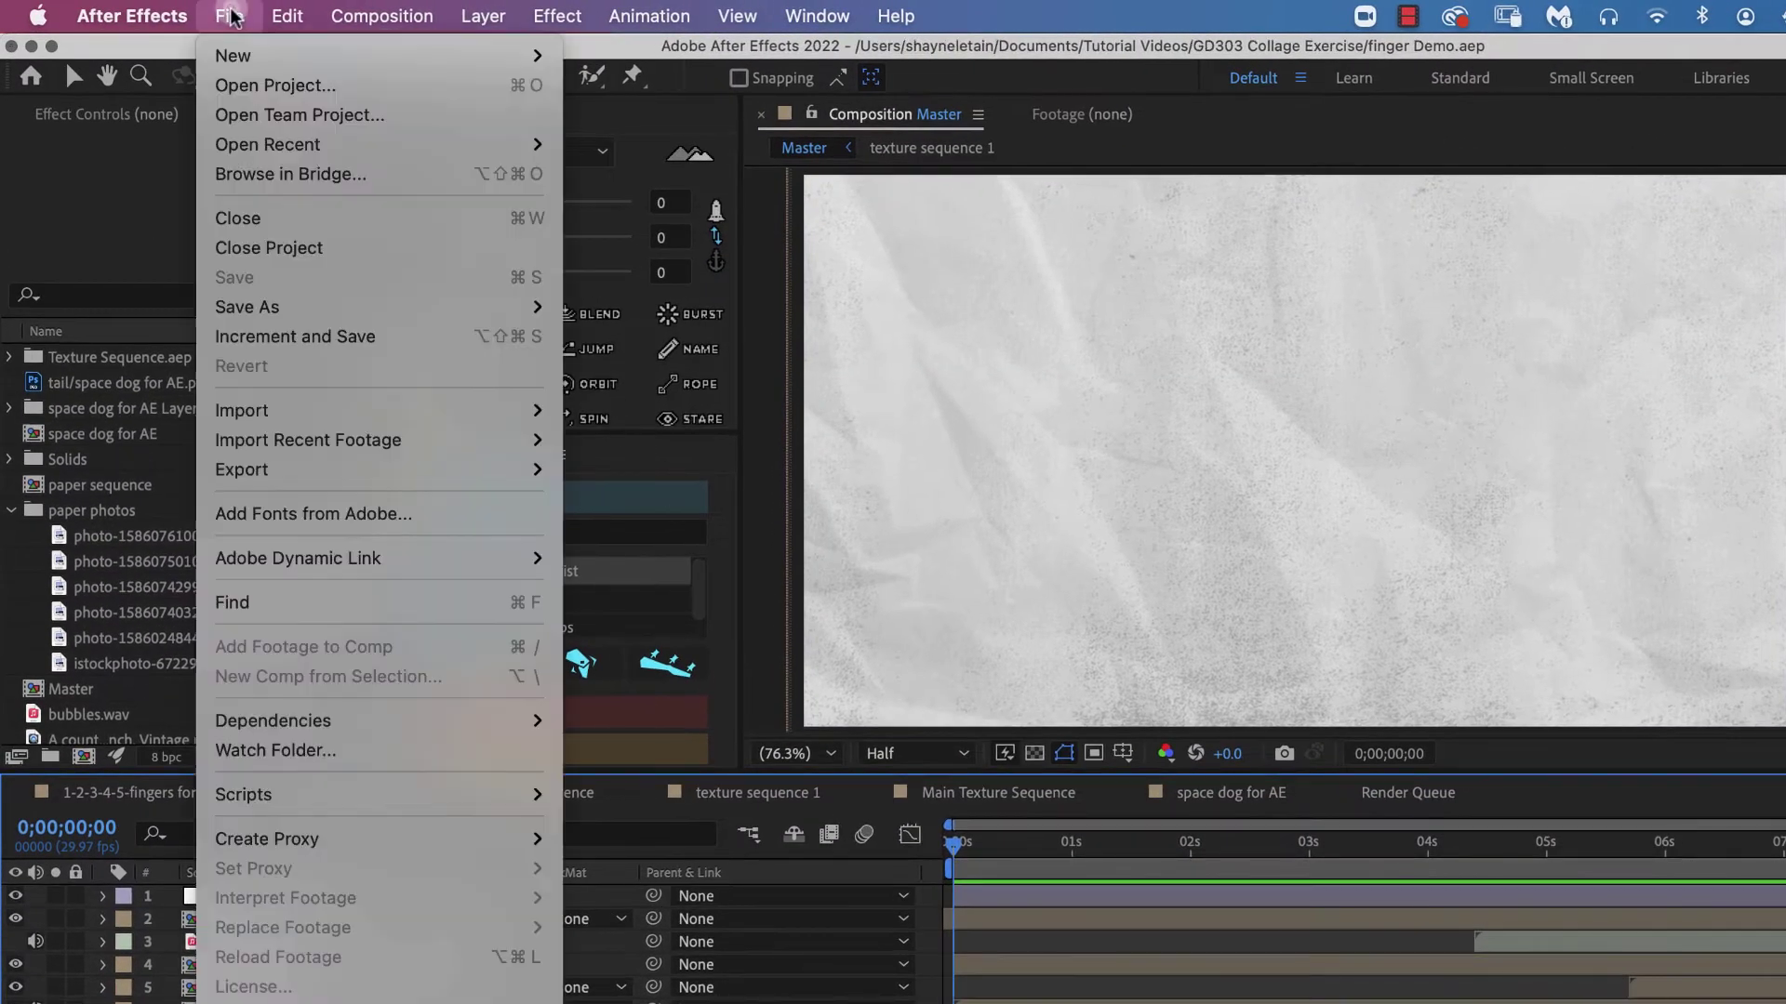
{"action": "mouse_move", "coordinate": [244, 57]}
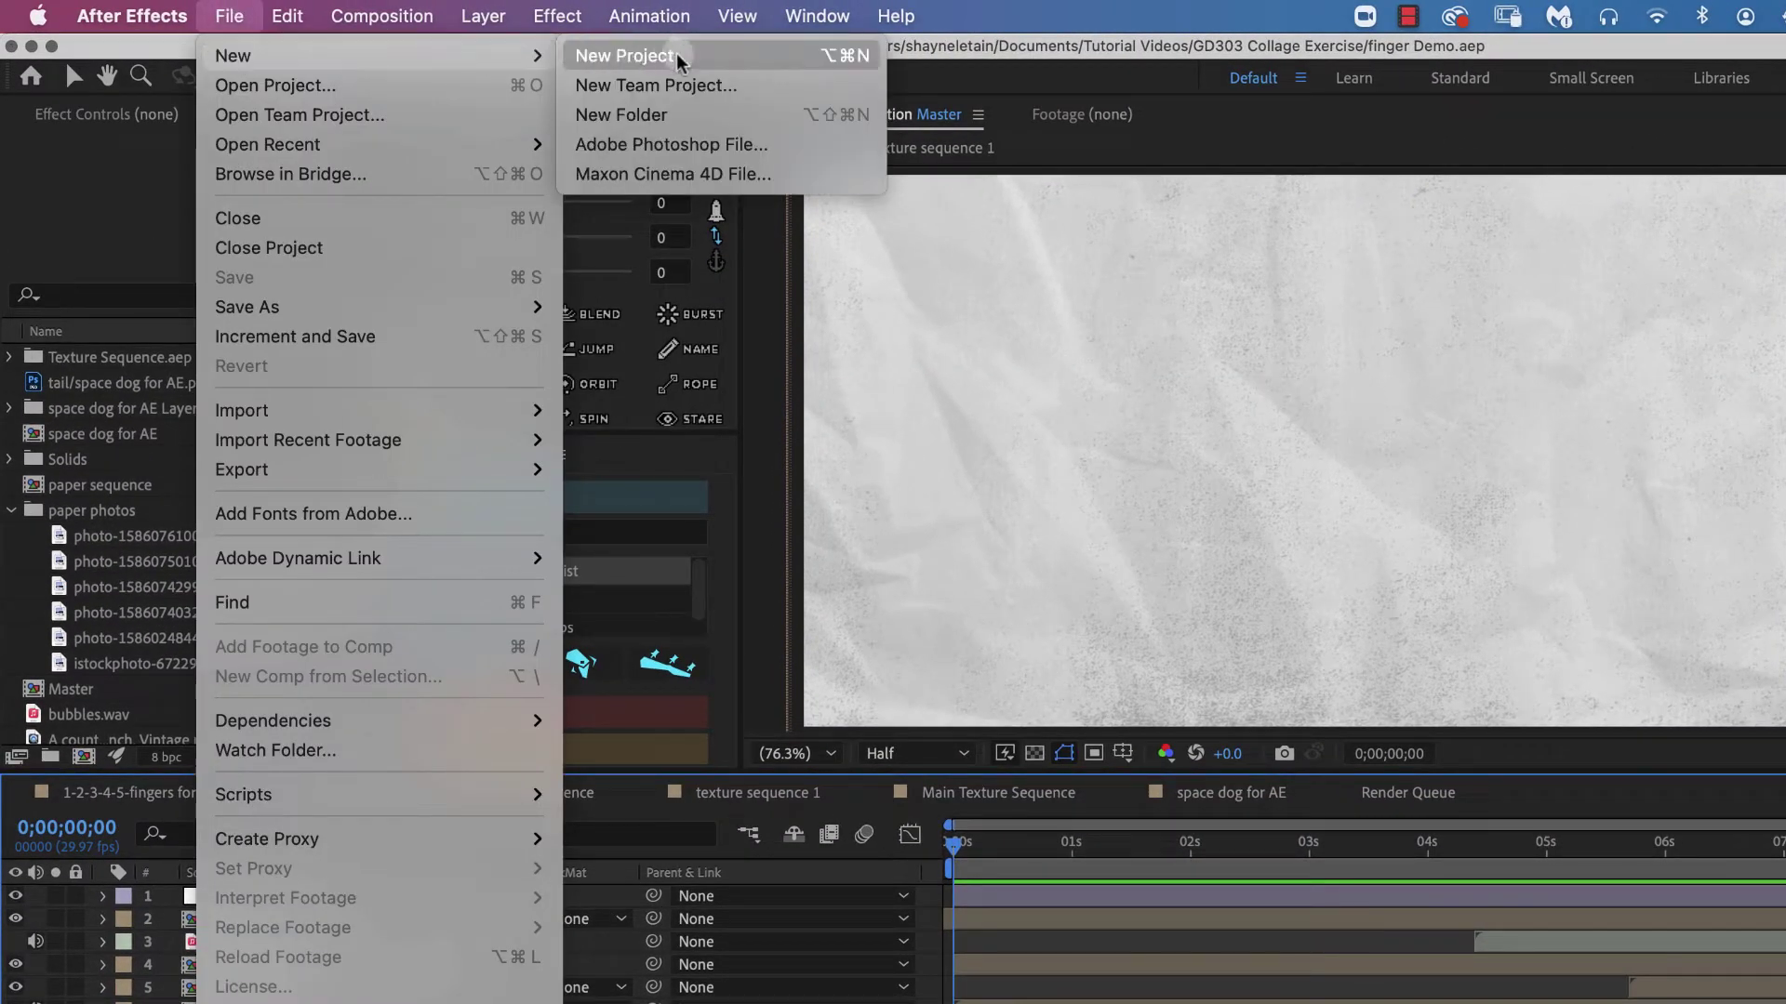
{"action": "left_click", "coordinate": [641, 58]}
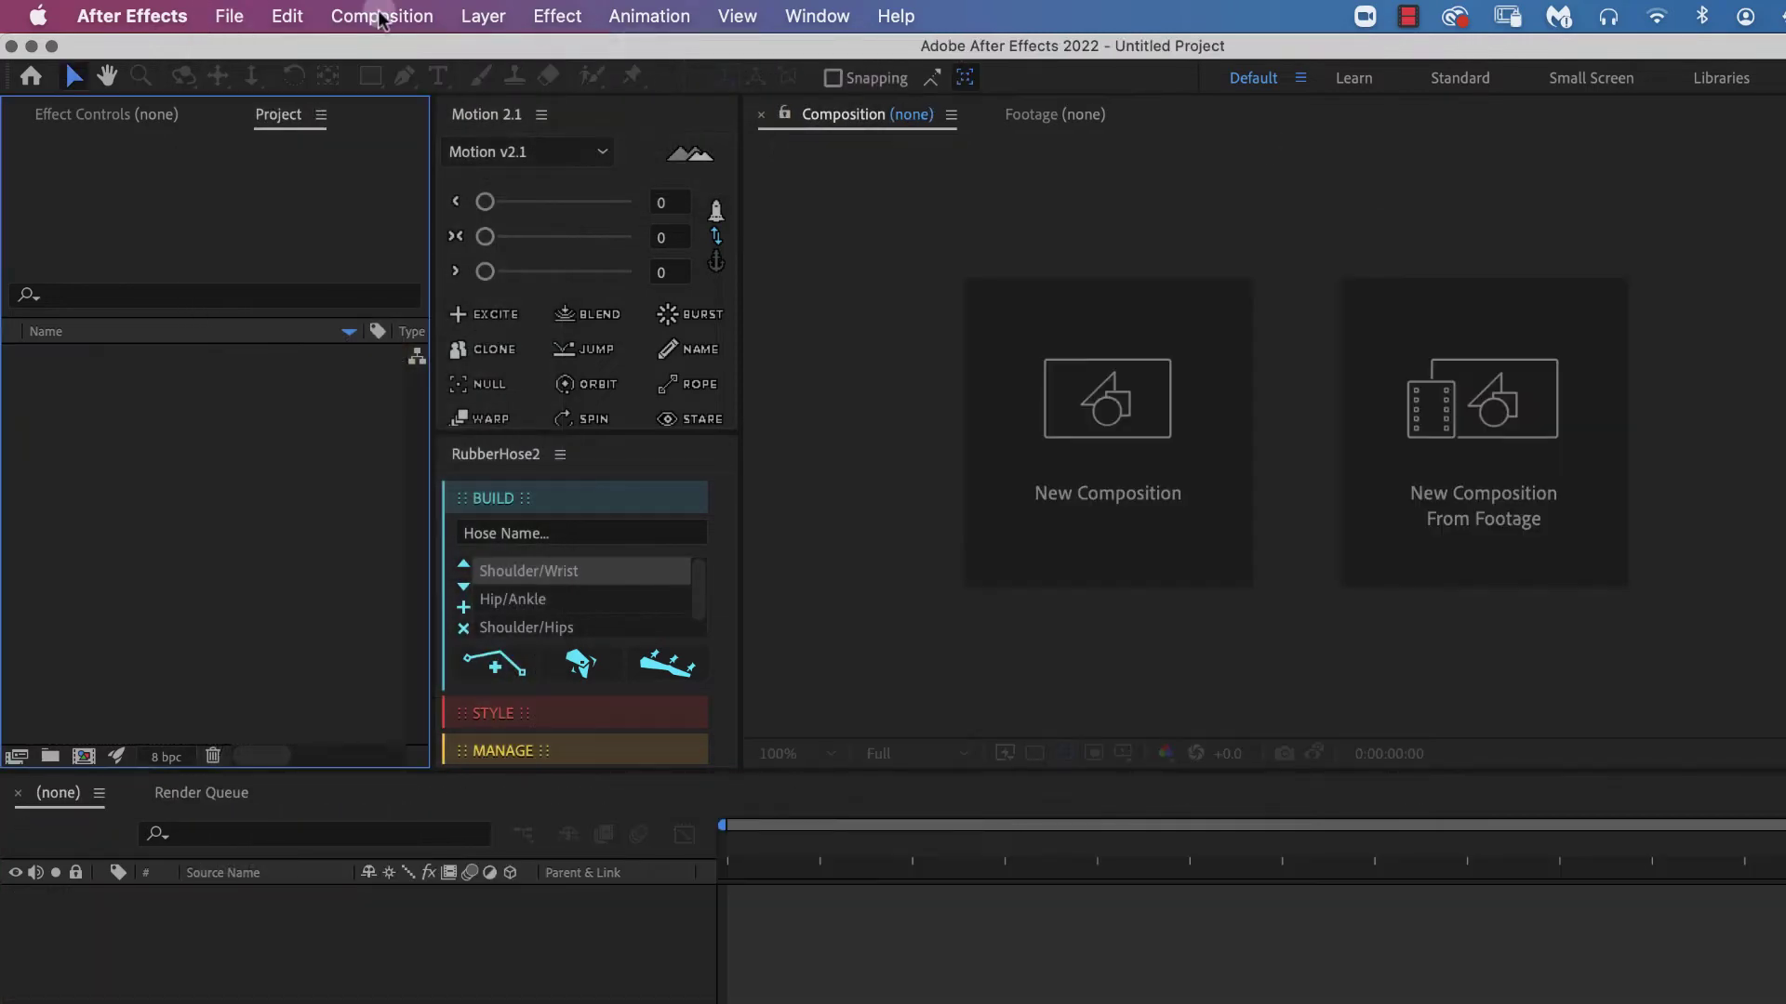
Create a composition named Main with the HDTV 1080 24 preset, 1920 x 1080, 24 fps and a 10-second duration
{"action": "left_click", "coordinate": [382, 17]}
{"action": "left_click", "coordinate": [409, 56]}
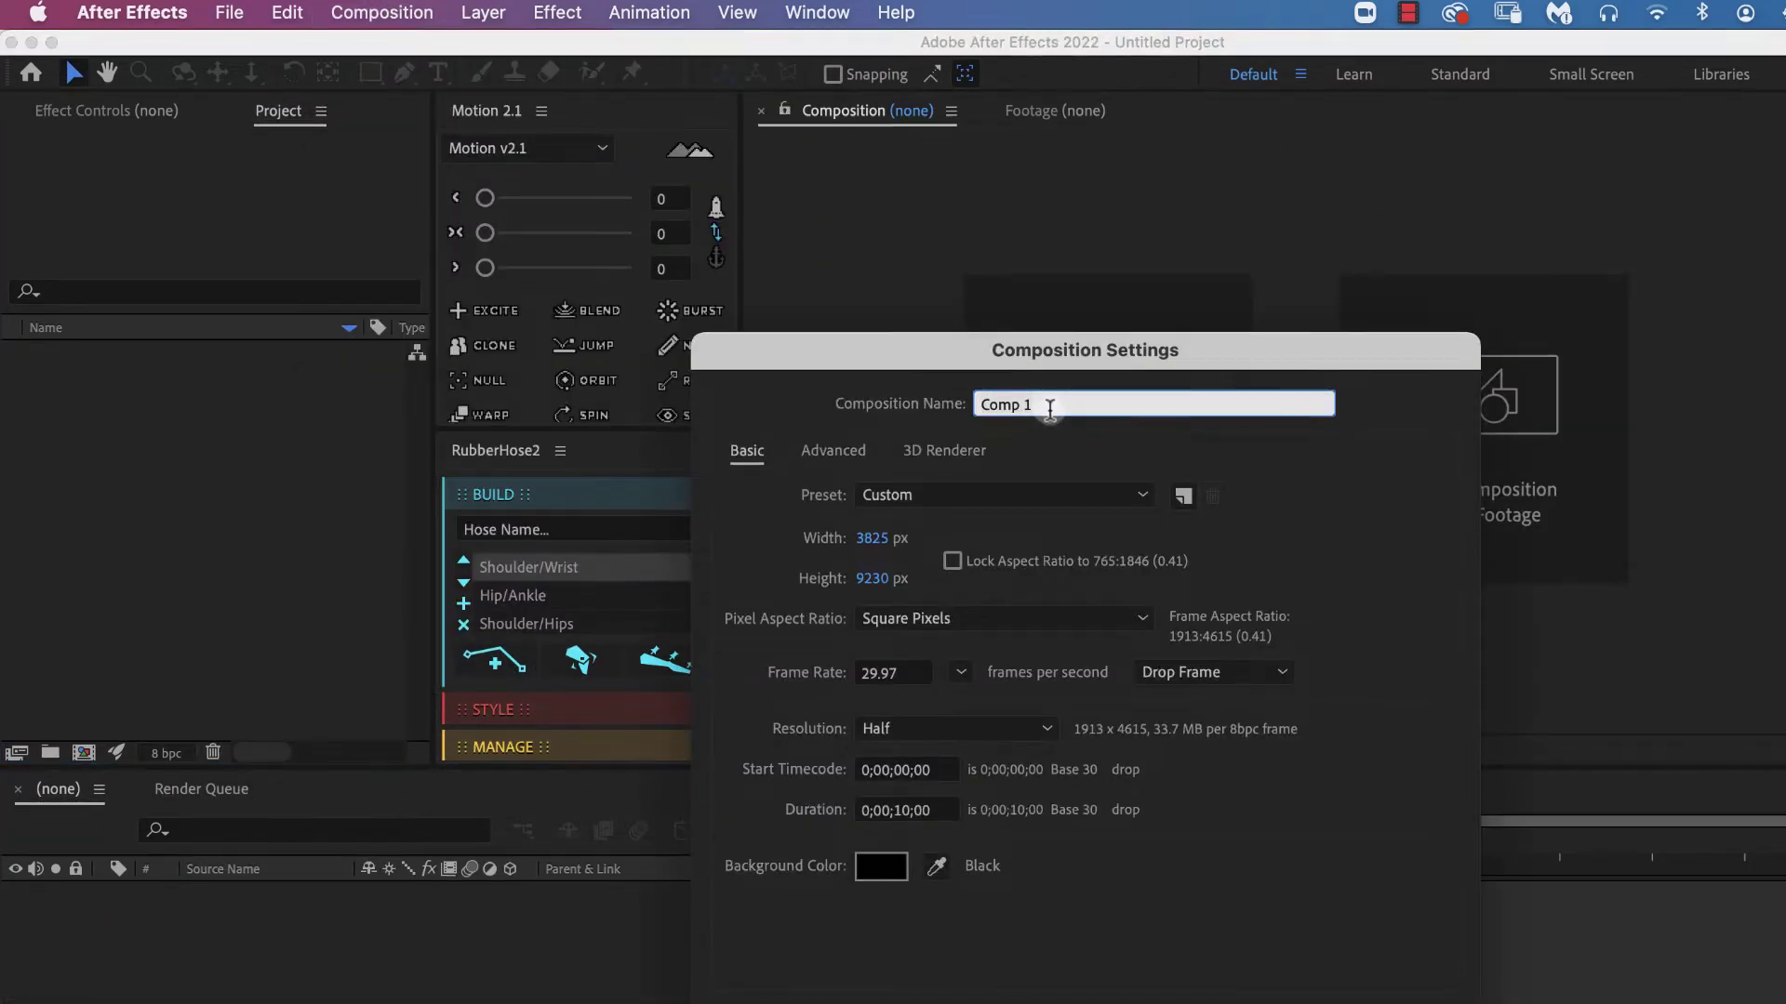
{"action": "type", "text": "Main"}
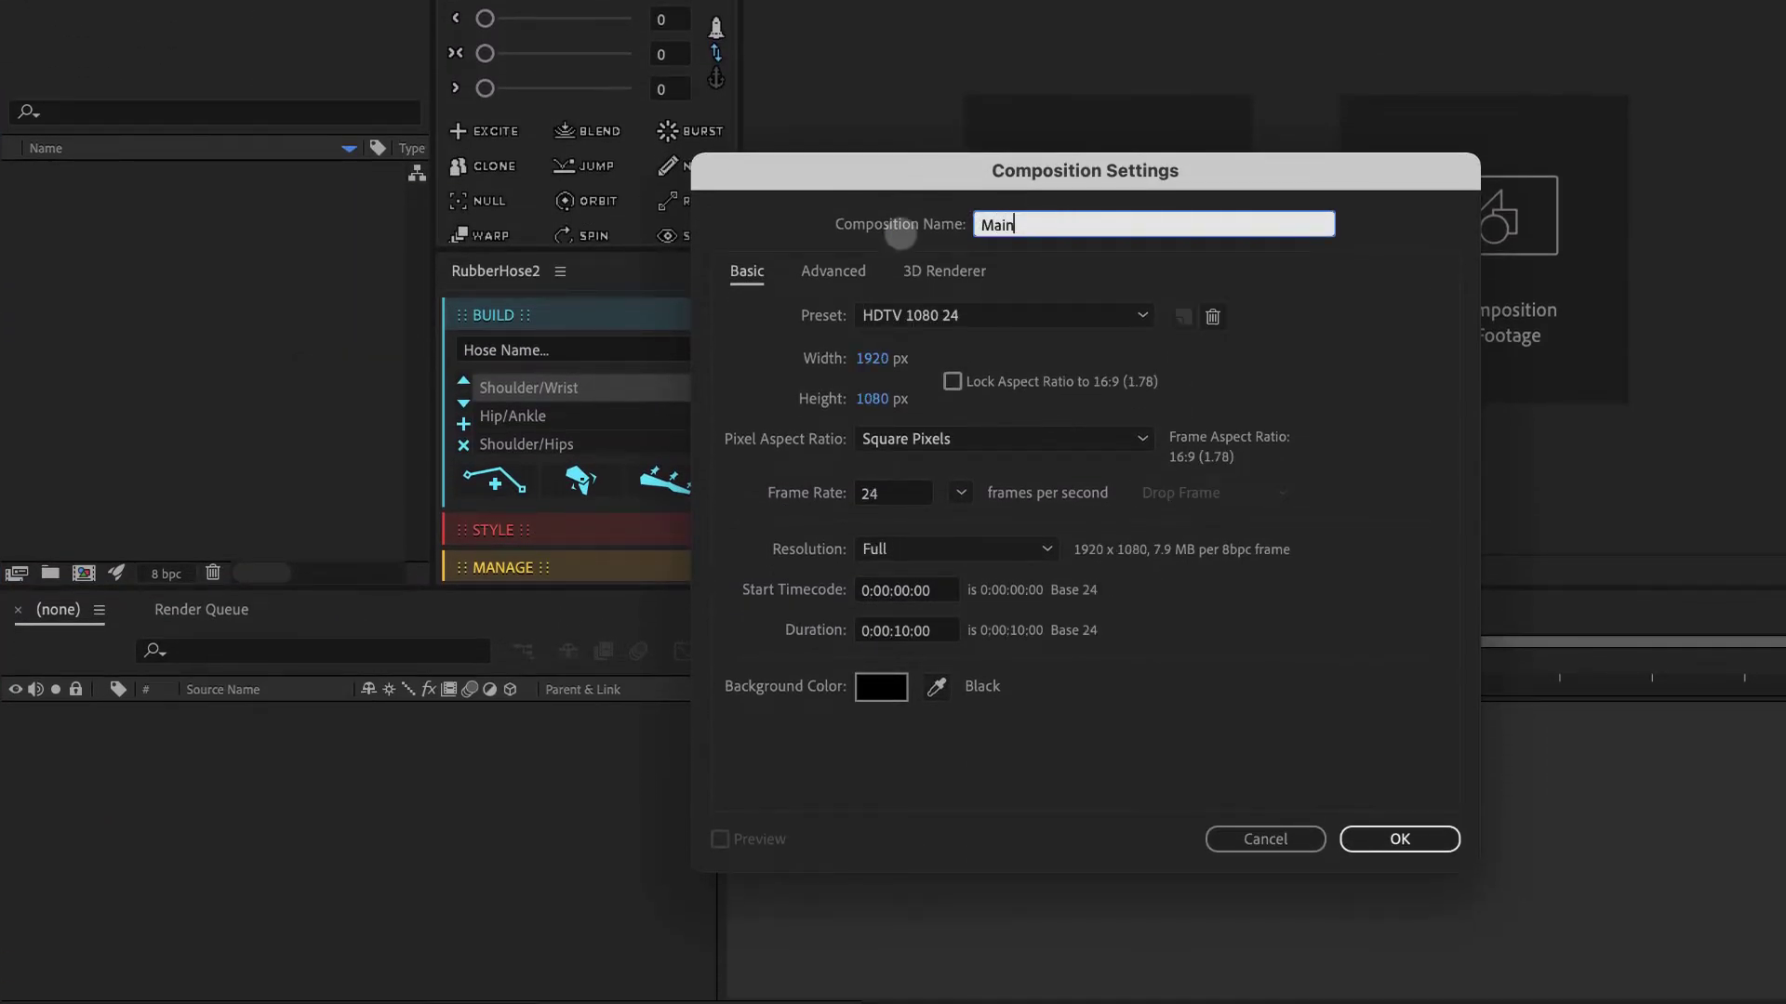
{"action": "left_click", "coordinate": [868, 316]}
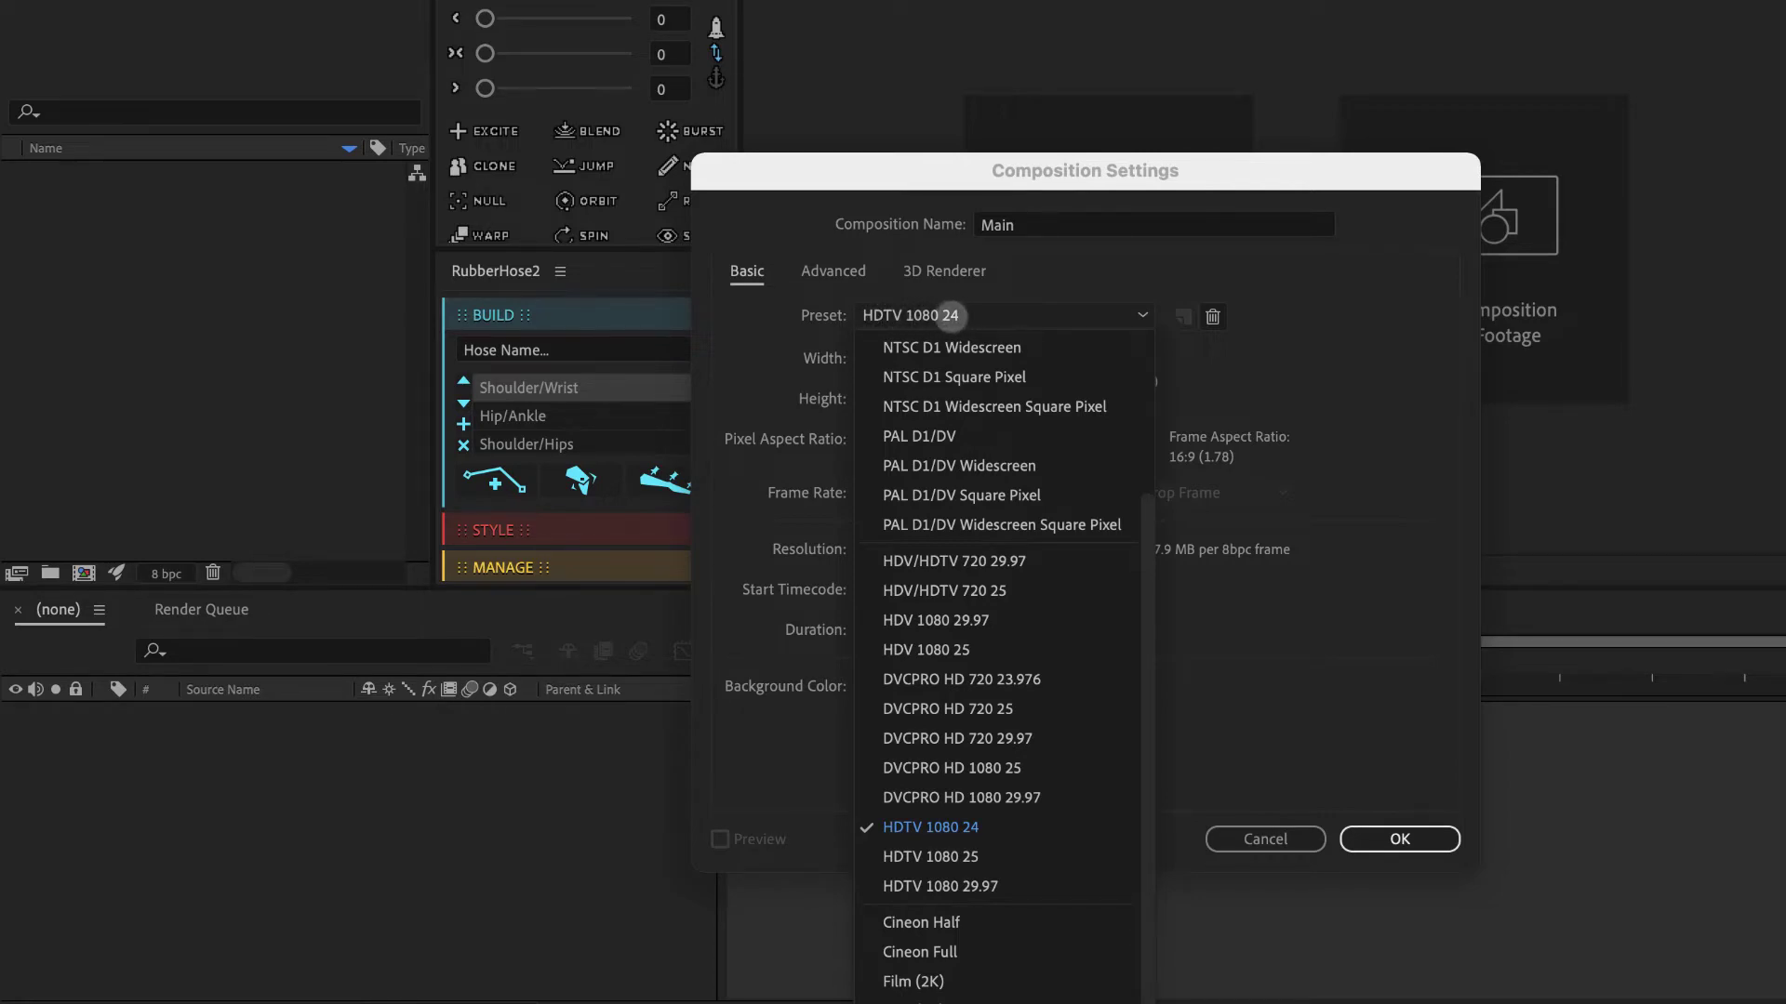
{"action": "left_click", "coordinate": [1332, 301]}
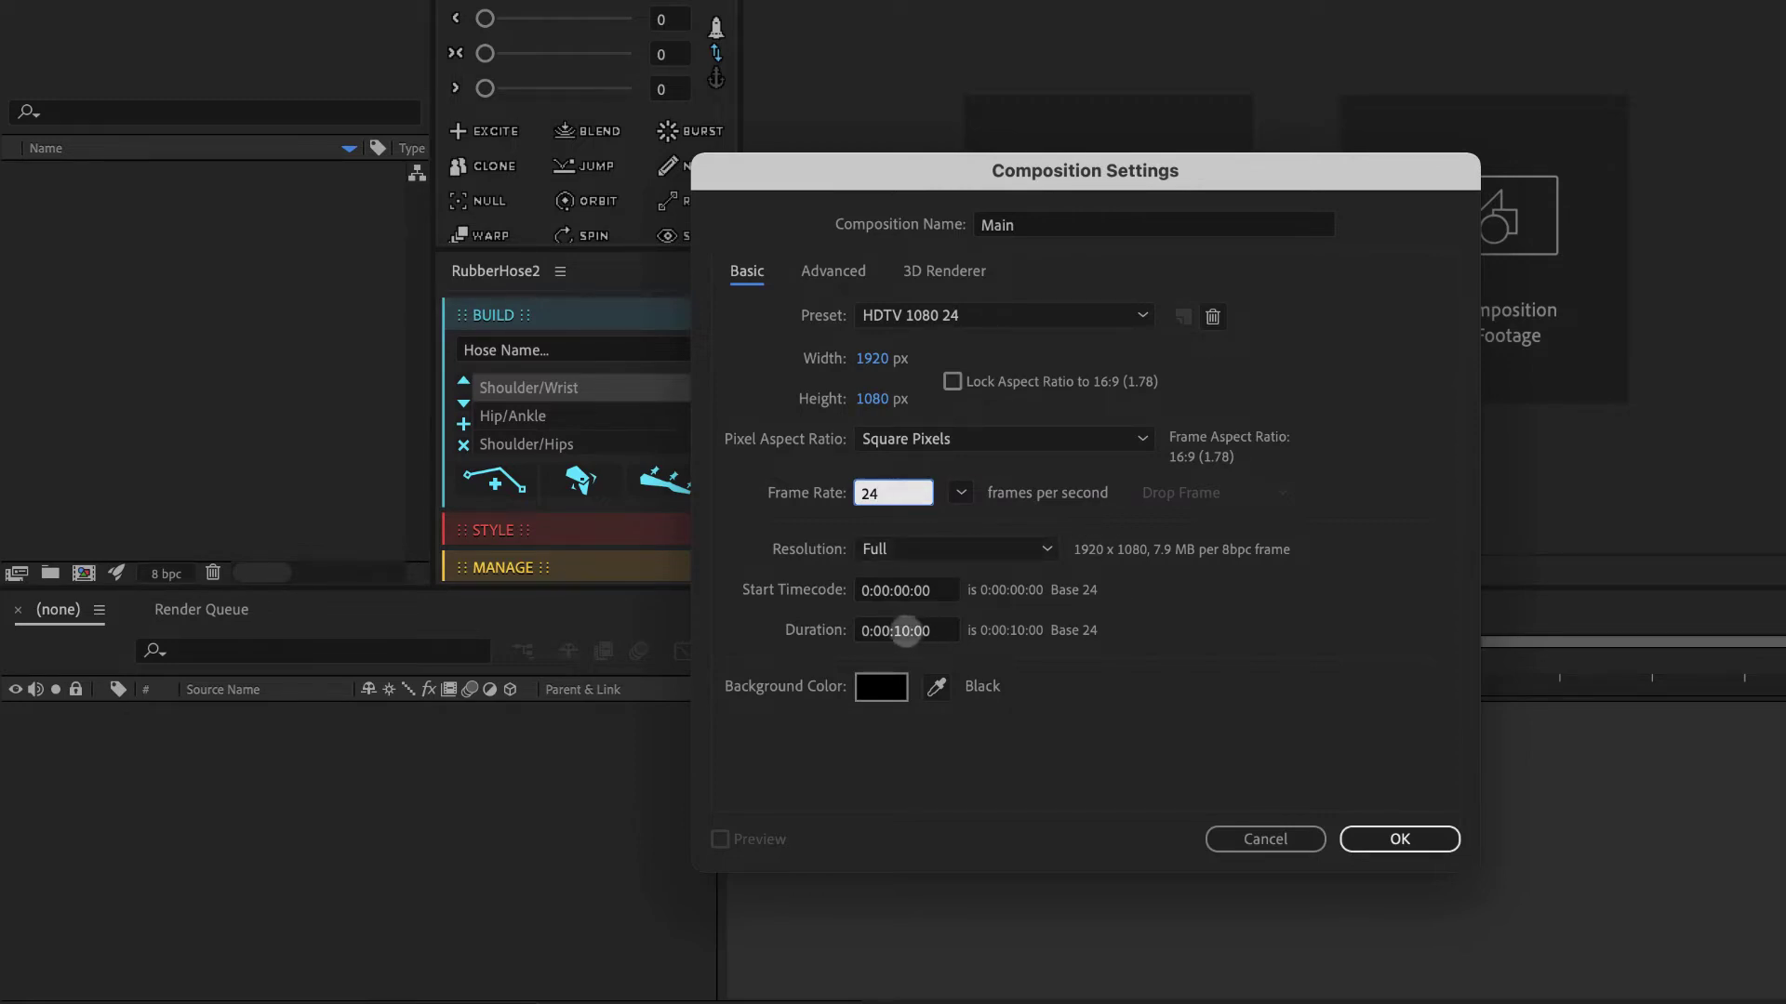
{"action": "left_click", "coordinate": [900, 632]}
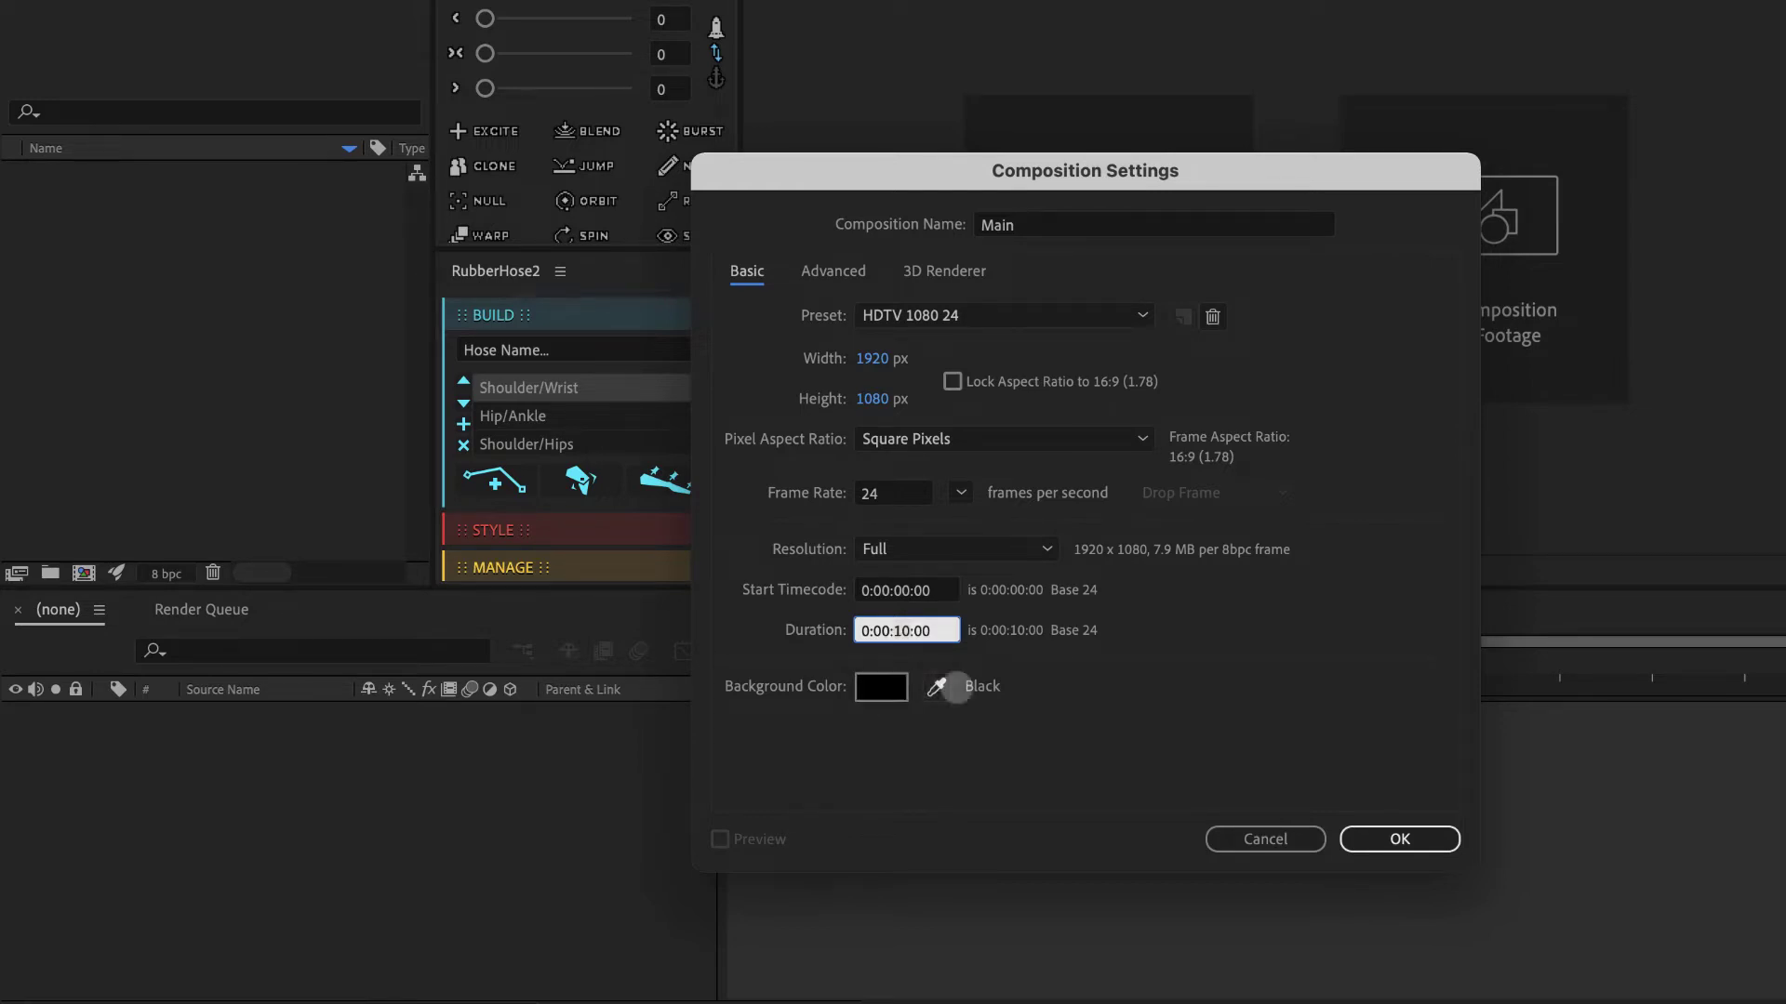
{"action": "left_click", "coordinate": [1399, 839]}
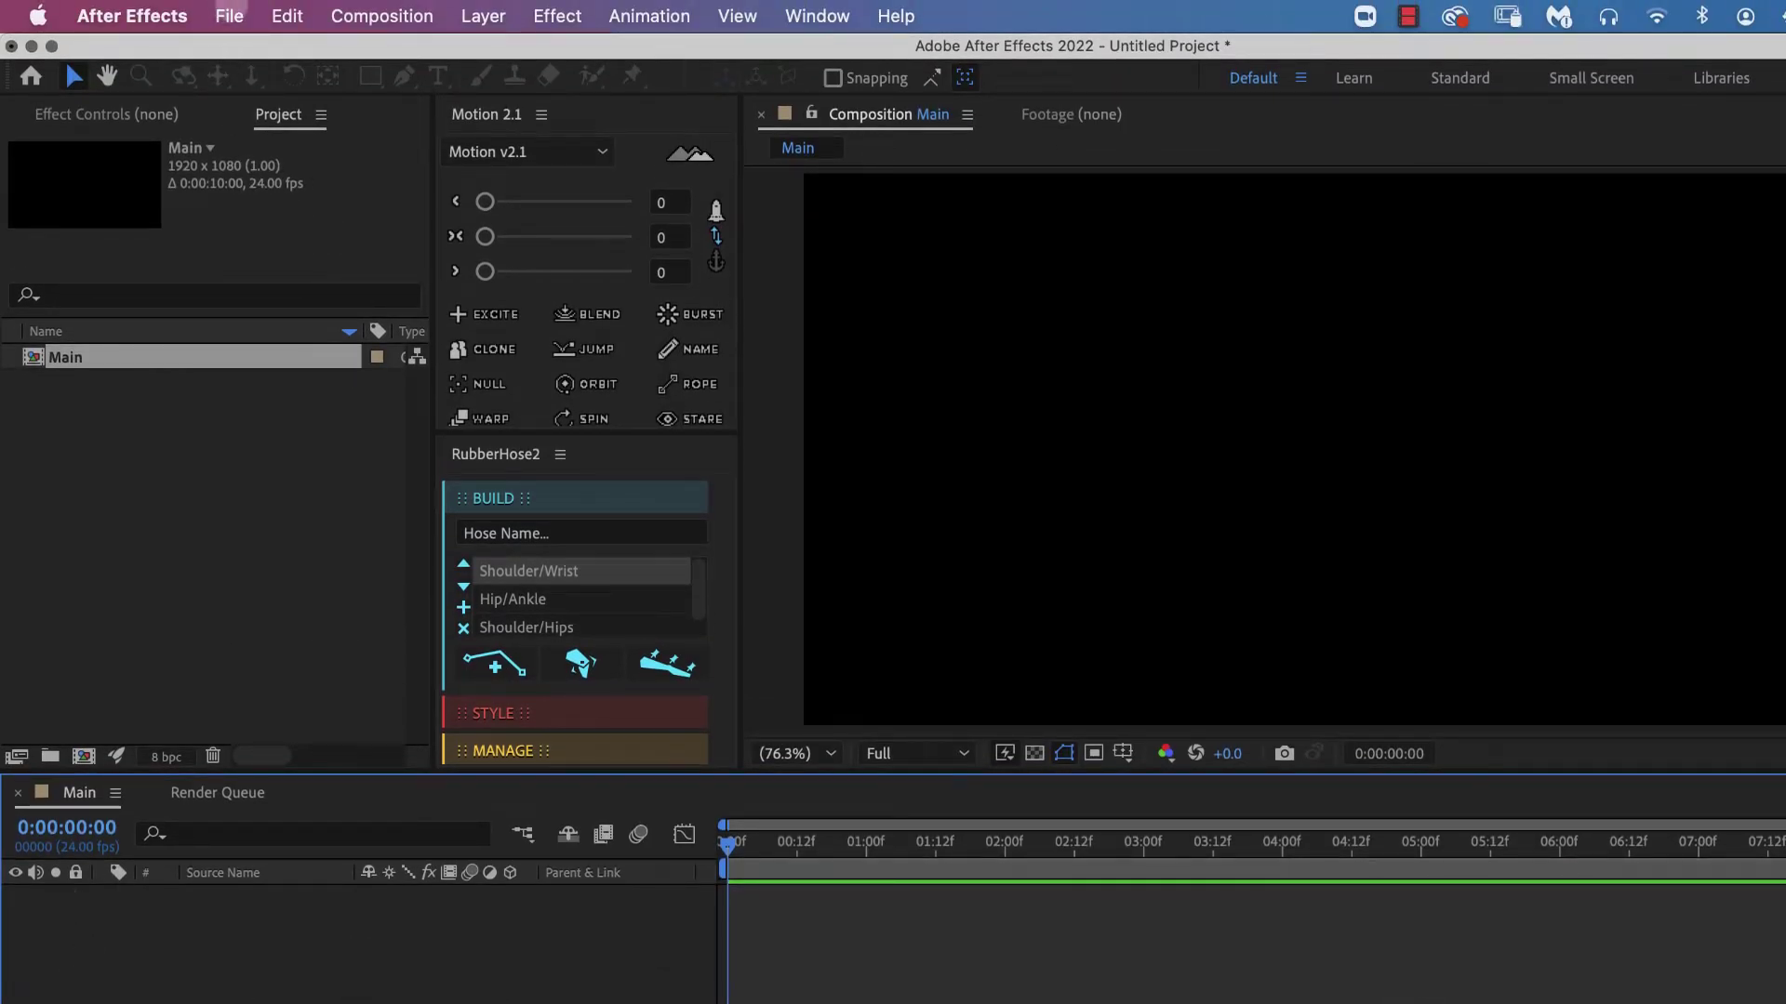
Import 1-2-3-4-5-fingers for export.psd as Composition - Retain Layer Sizes, merging layer styles into footage
{"action": "left_click", "coordinate": [232, 13]}
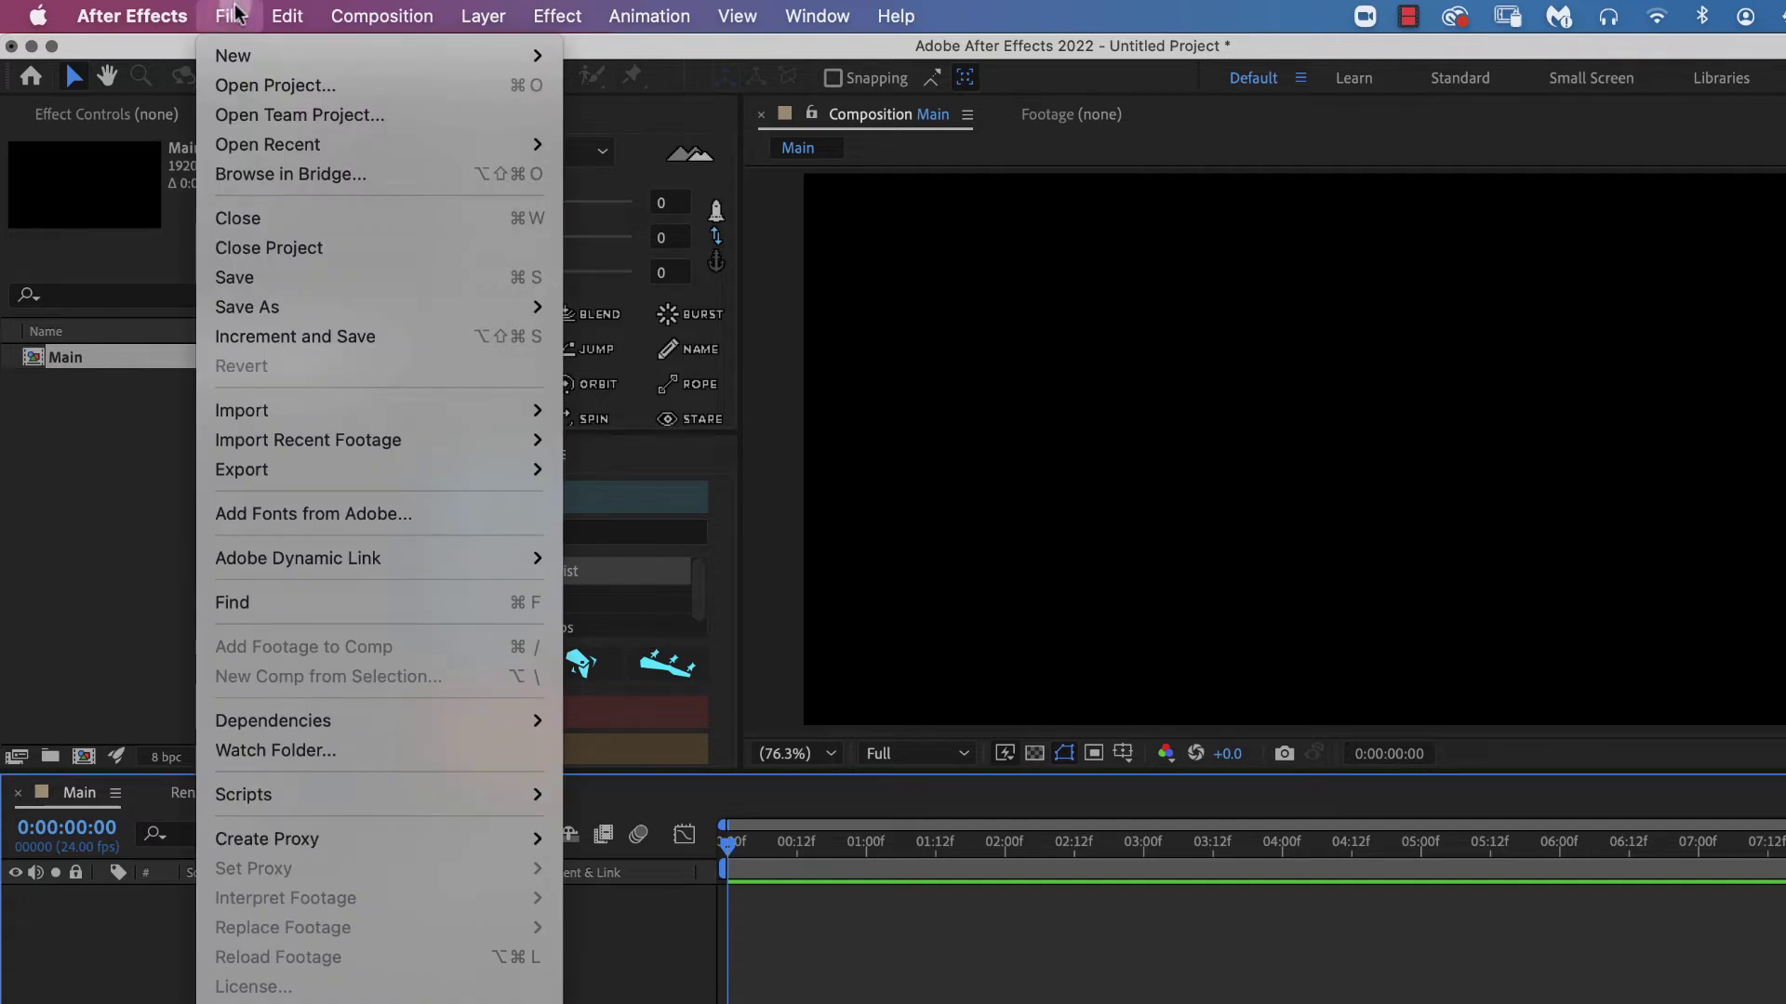
{"action": "left_click", "coordinate": [1397, 480]}
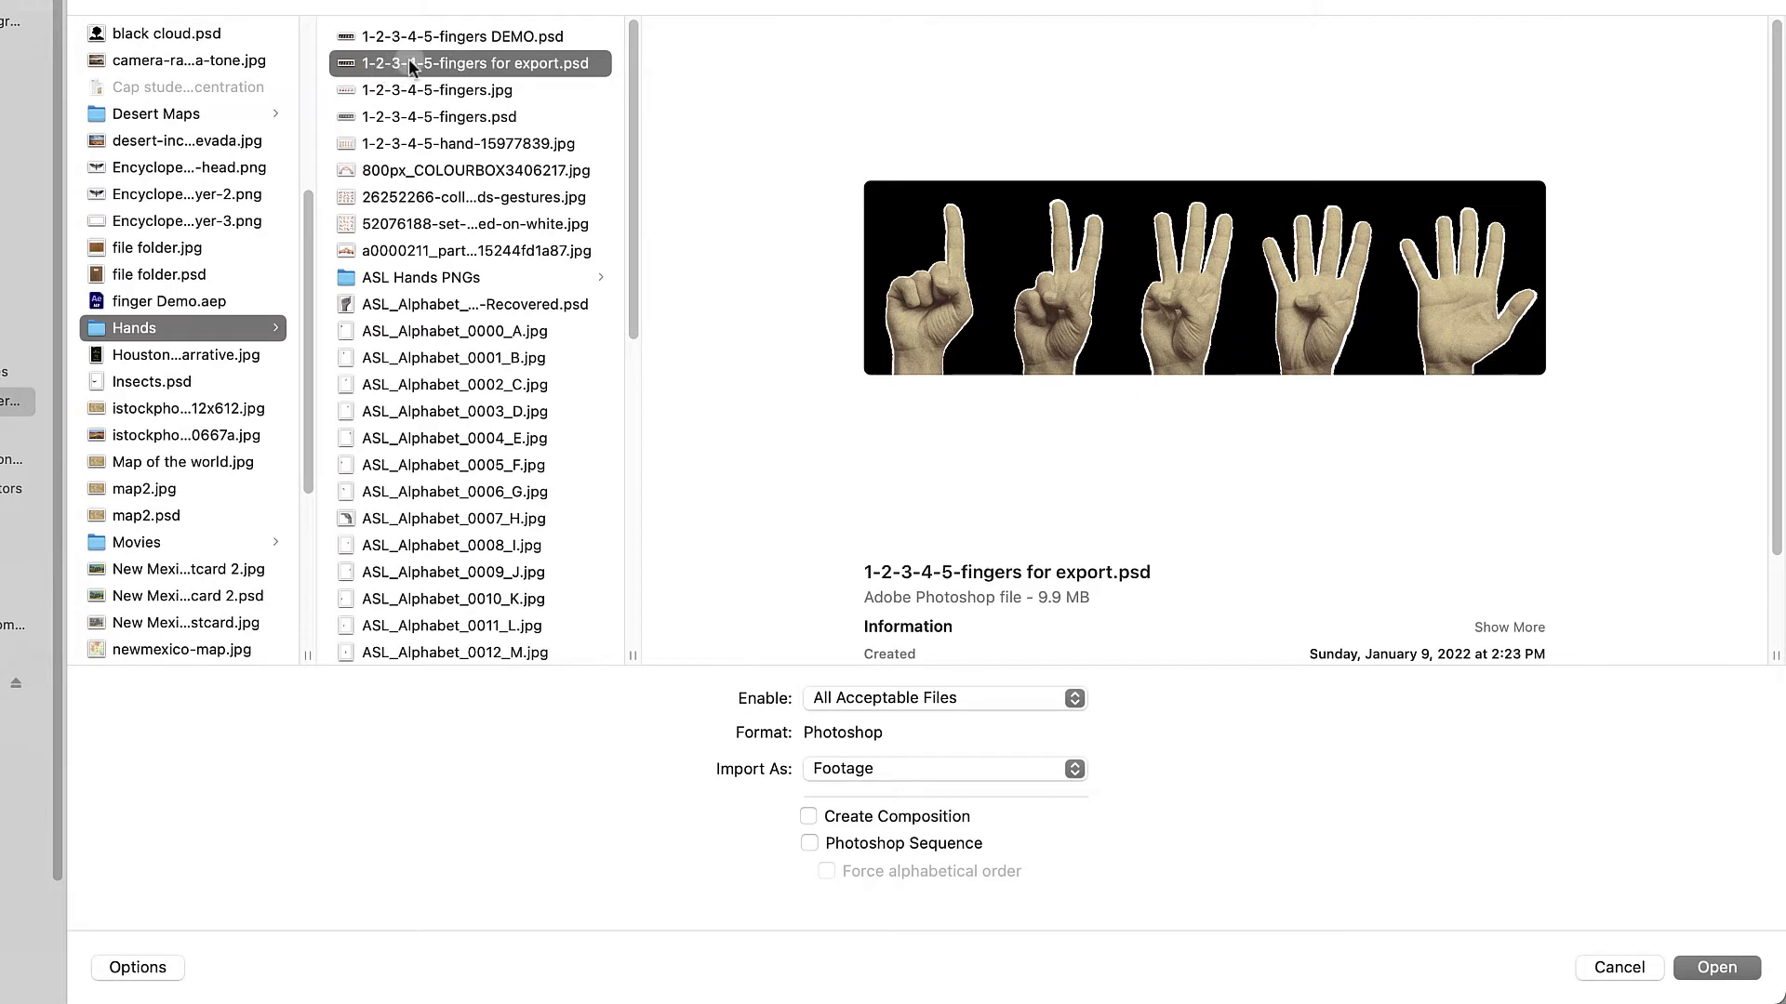
{"action": "left_click", "coordinate": [1034, 772]}
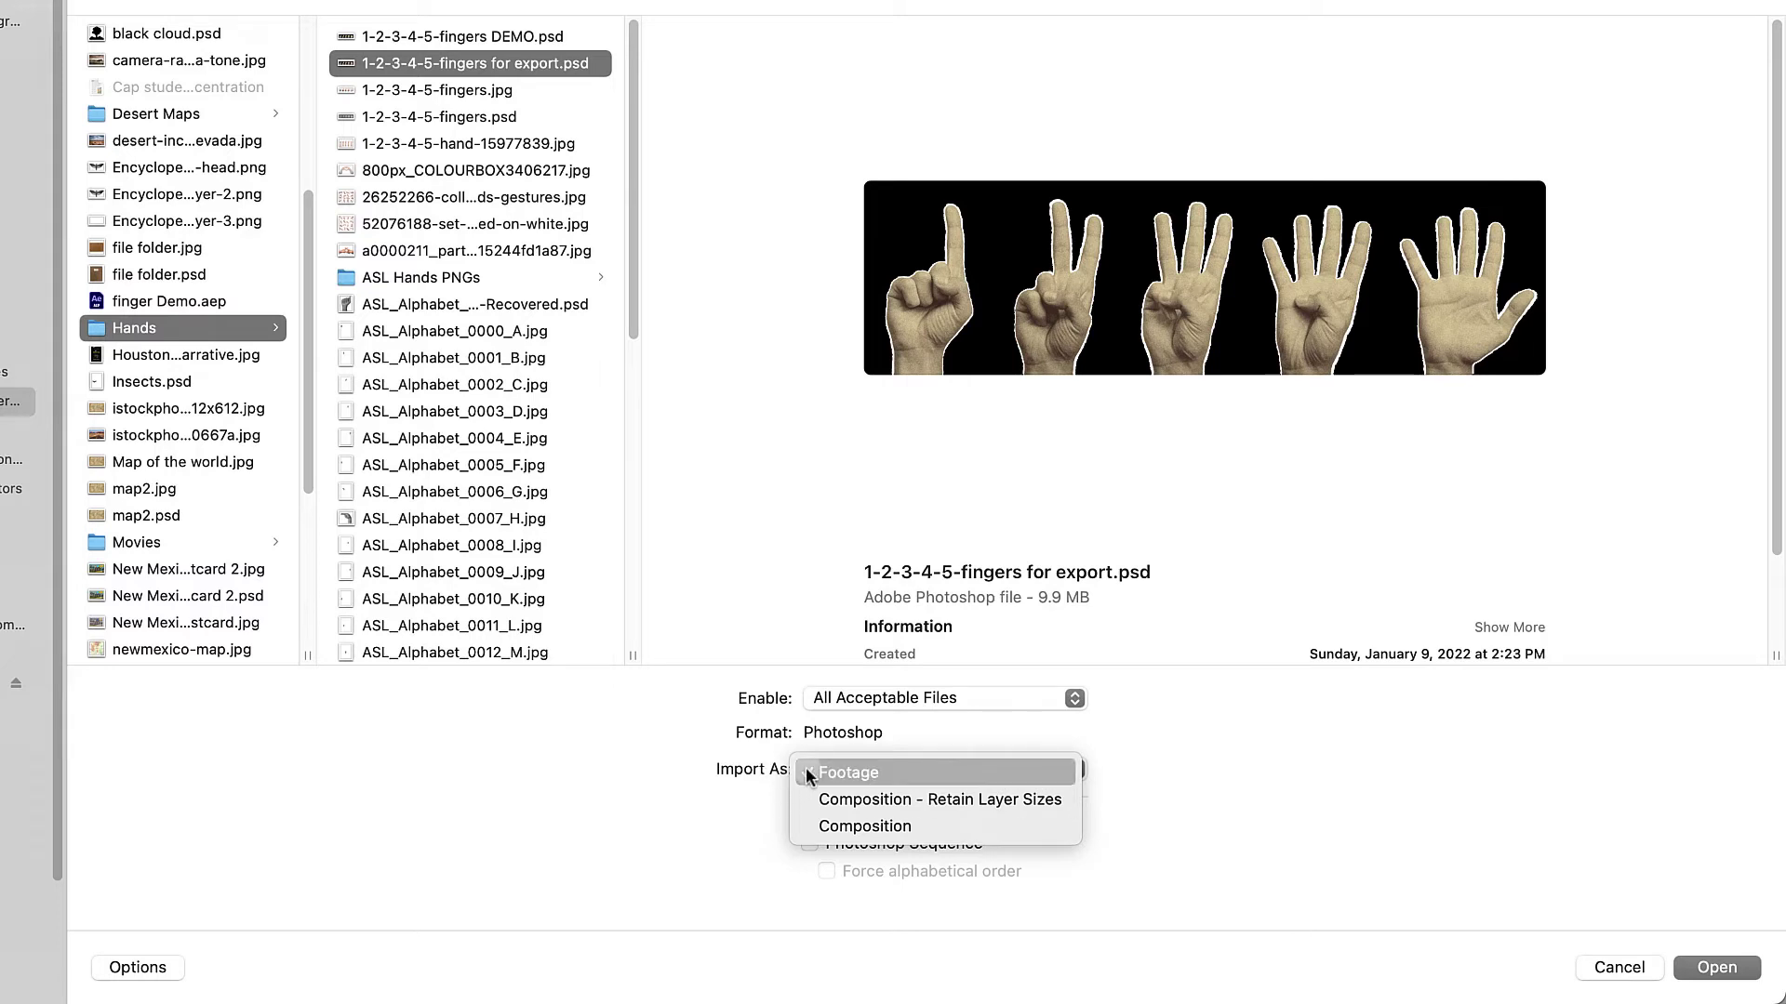
{"action": "left_click", "coordinate": [920, 800]}
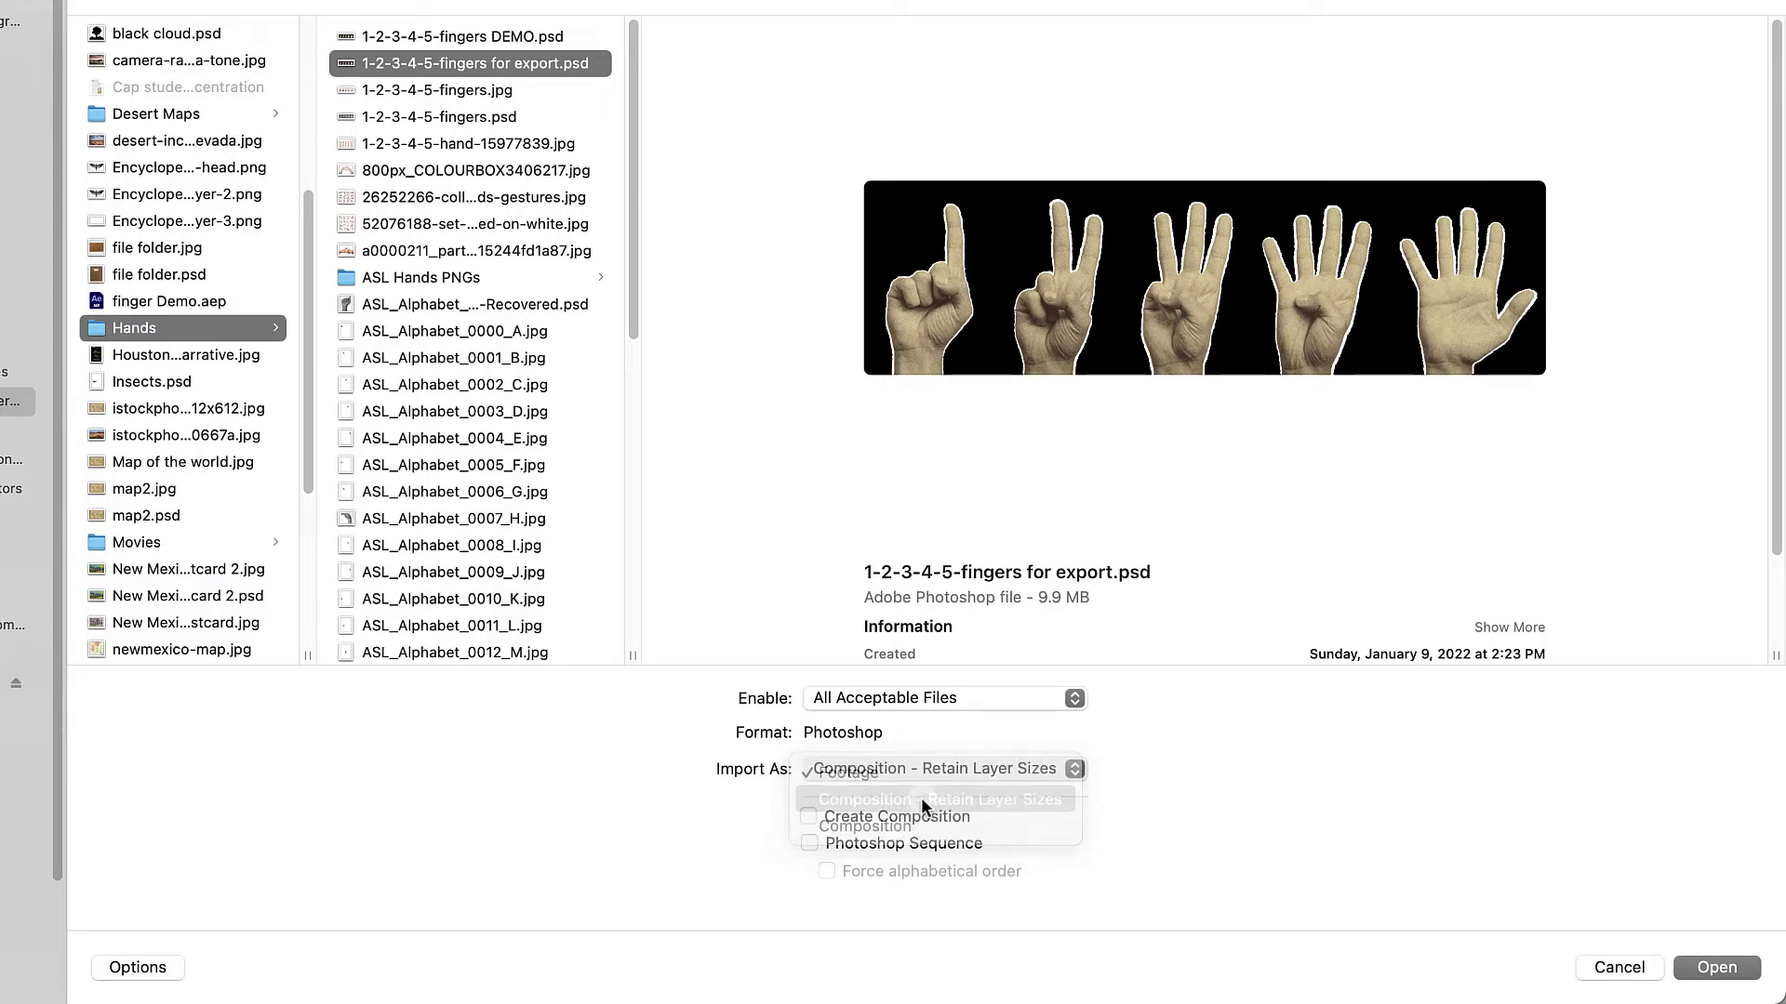
{"action": "left_click", "coordinate": [1727, 964]}
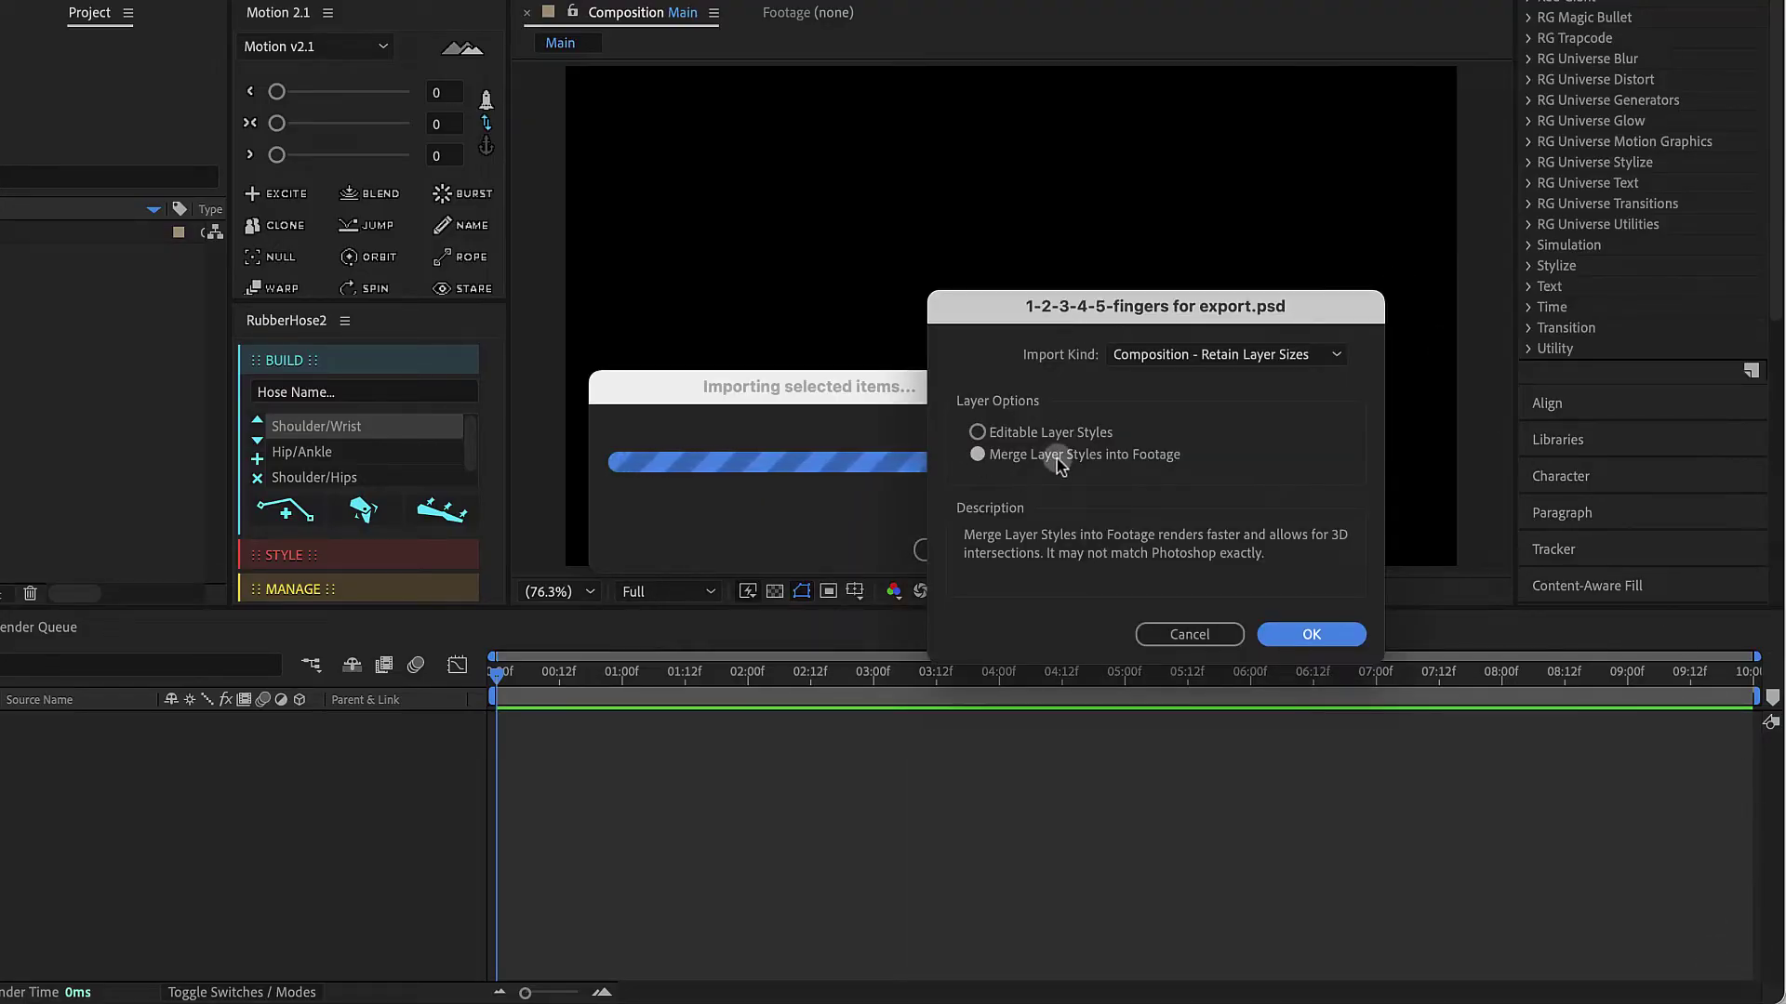
{"action": "left_click", "coordinate": [1312, 636]}
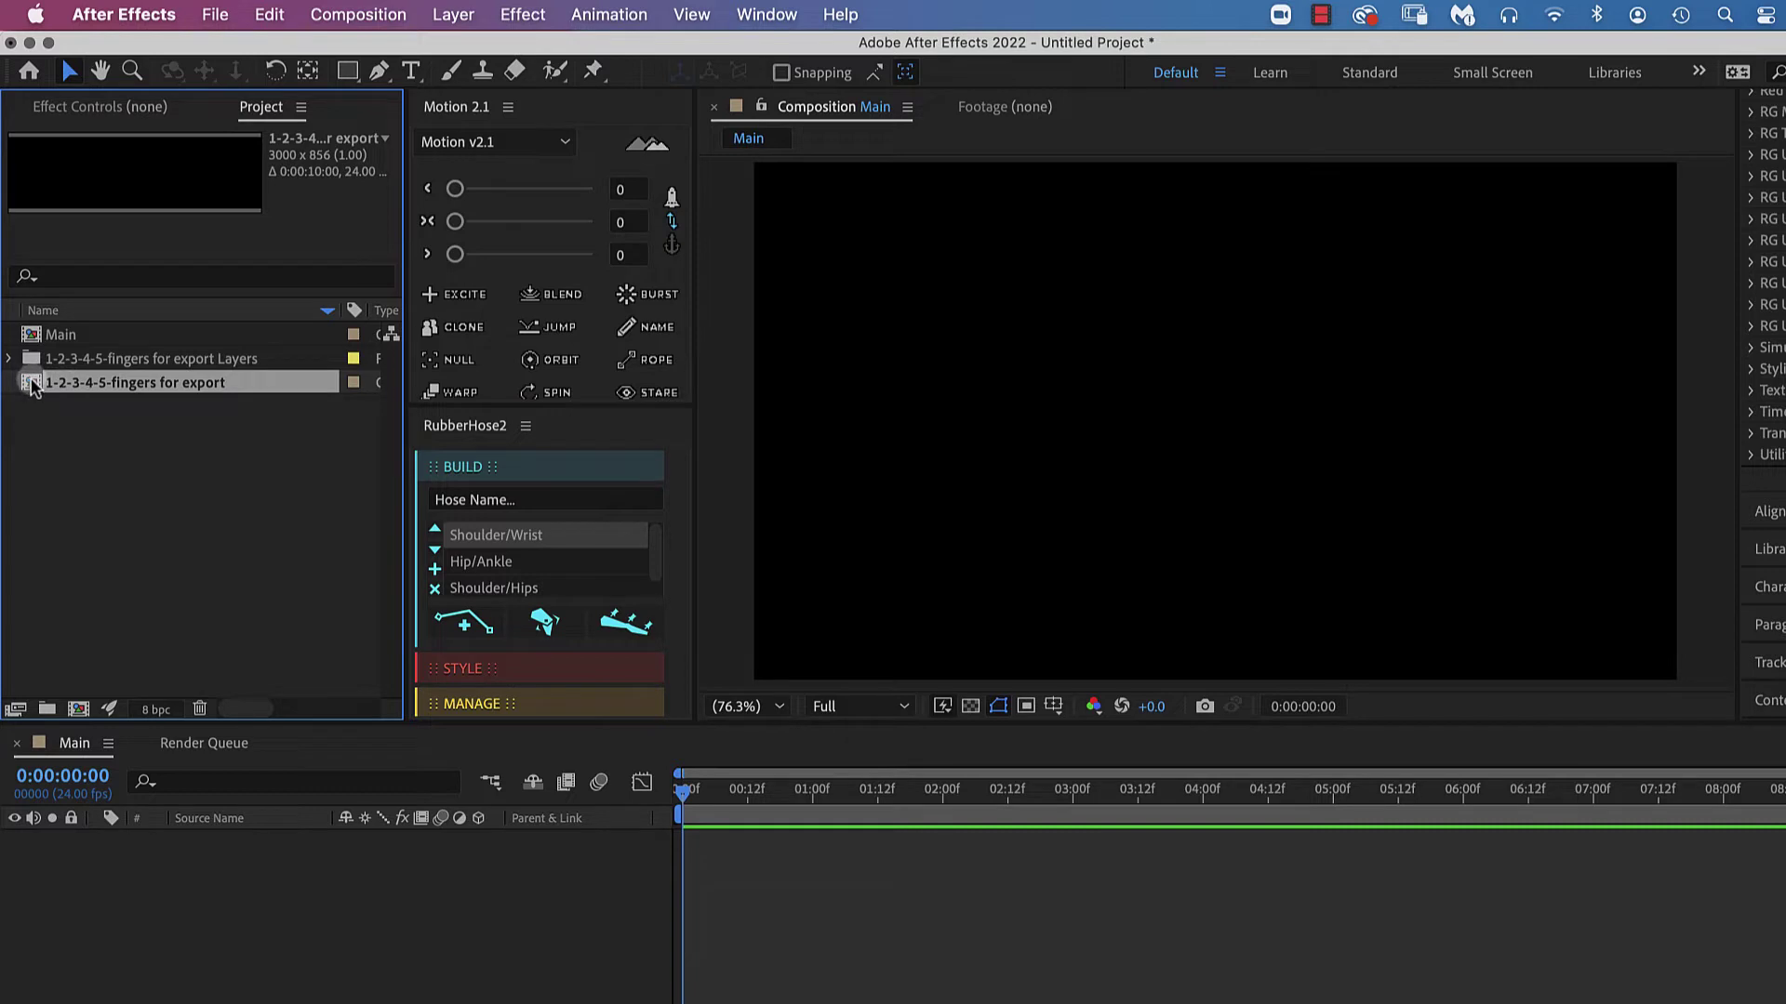
Open the 1-2-3-4-5-fingers for export composition and select hand layers 1 through 5 in turn to identify them
{"action": "double_click", "coordinate": [30, 382]}
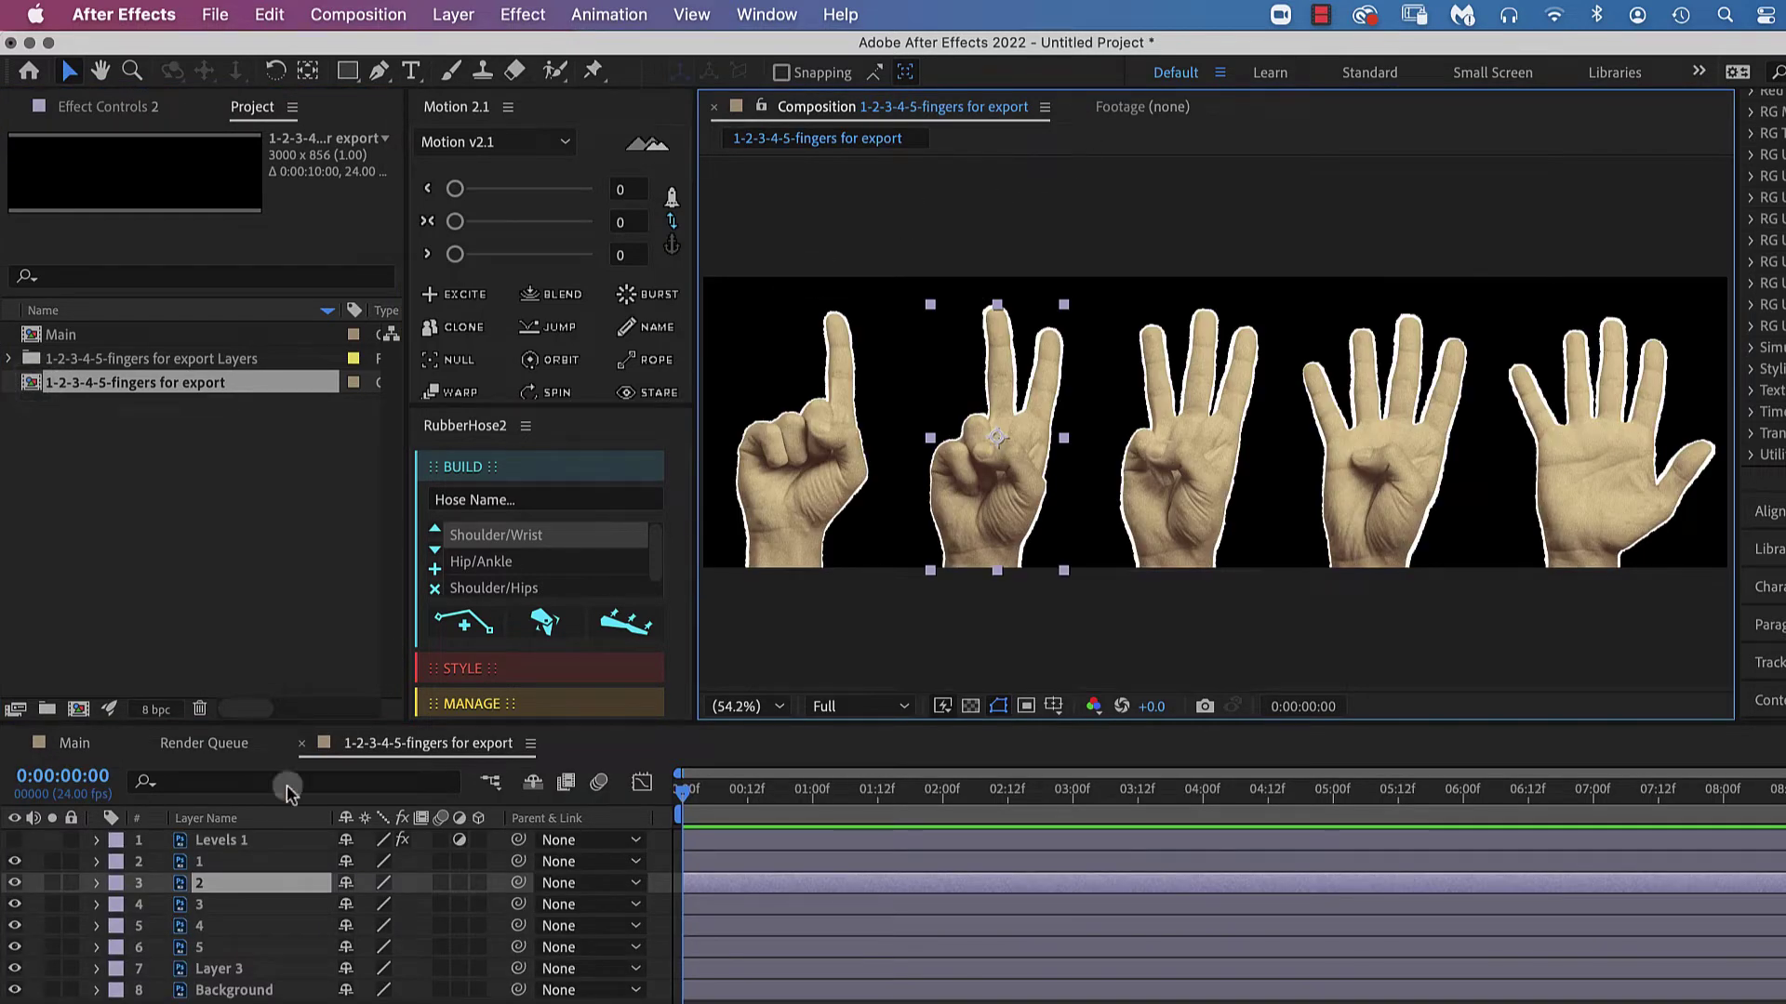
{"action": "left_click", "coordinate": [247, 861]}
{"action": "left_click", "coordinate": [258, 883]}
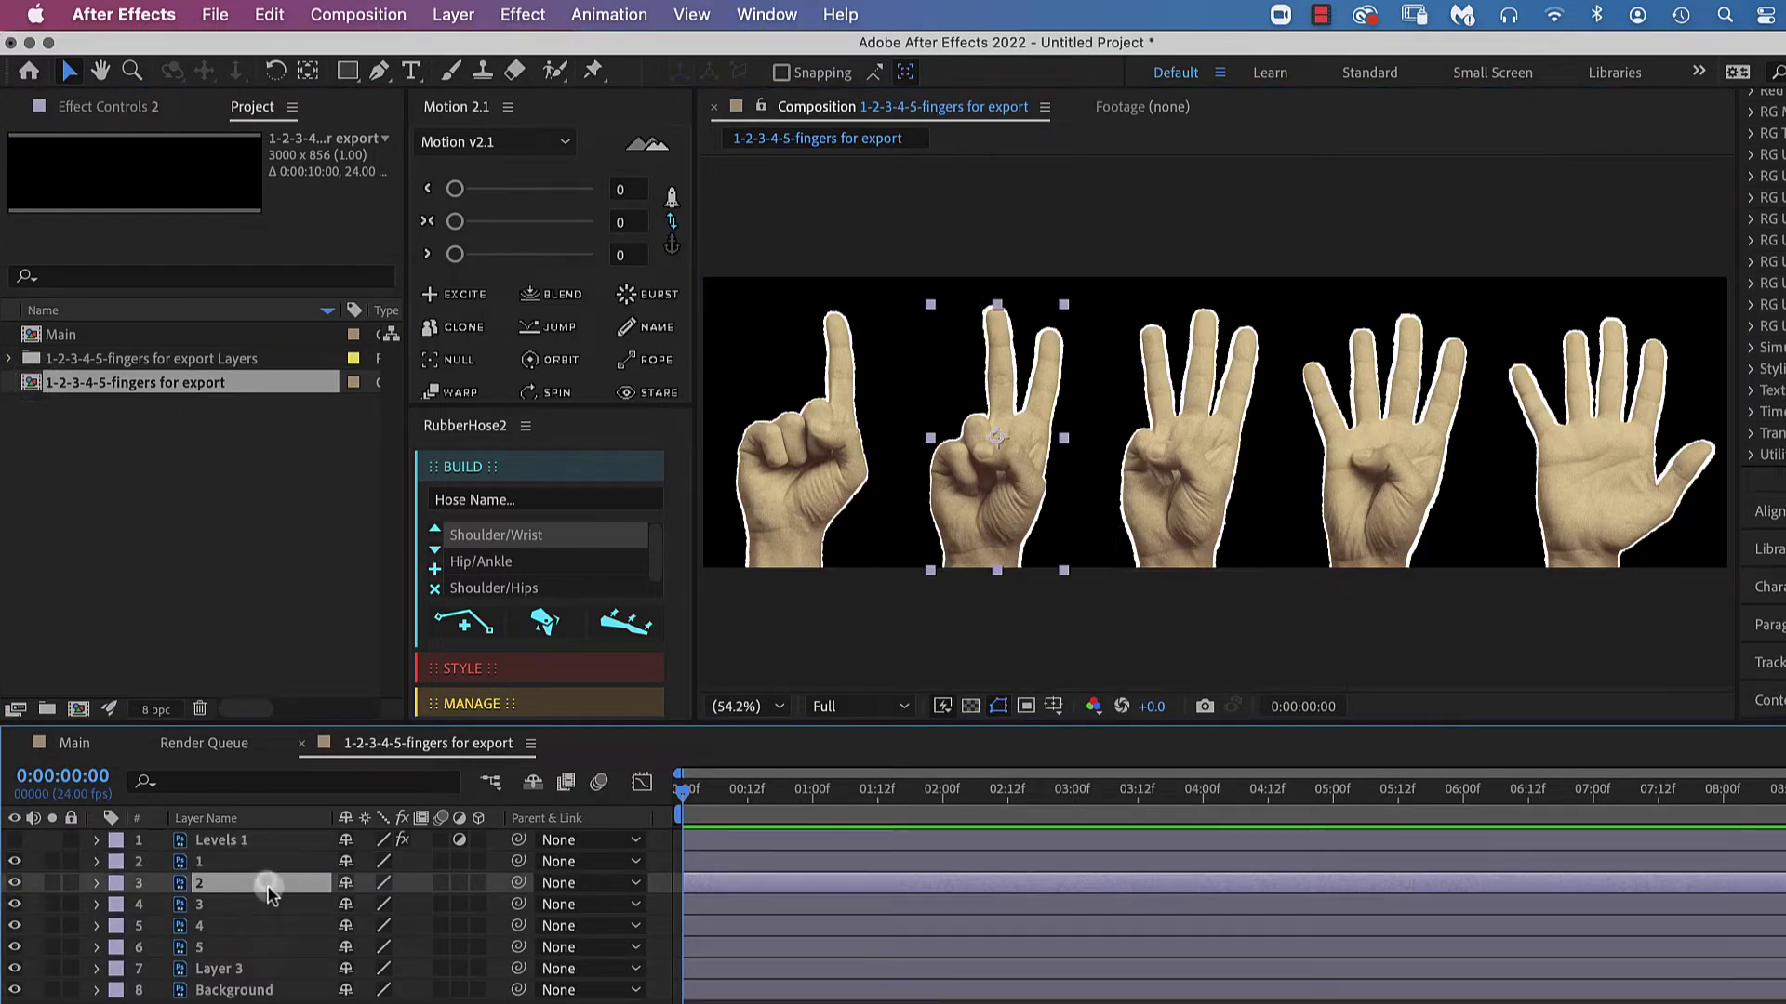
{"action": "left_click", "coordinate": [265, 904]}
{"action": "left_click", "coordinate": [265, 925]}
{"action": "left_click", "coordinate": [267, 947]}
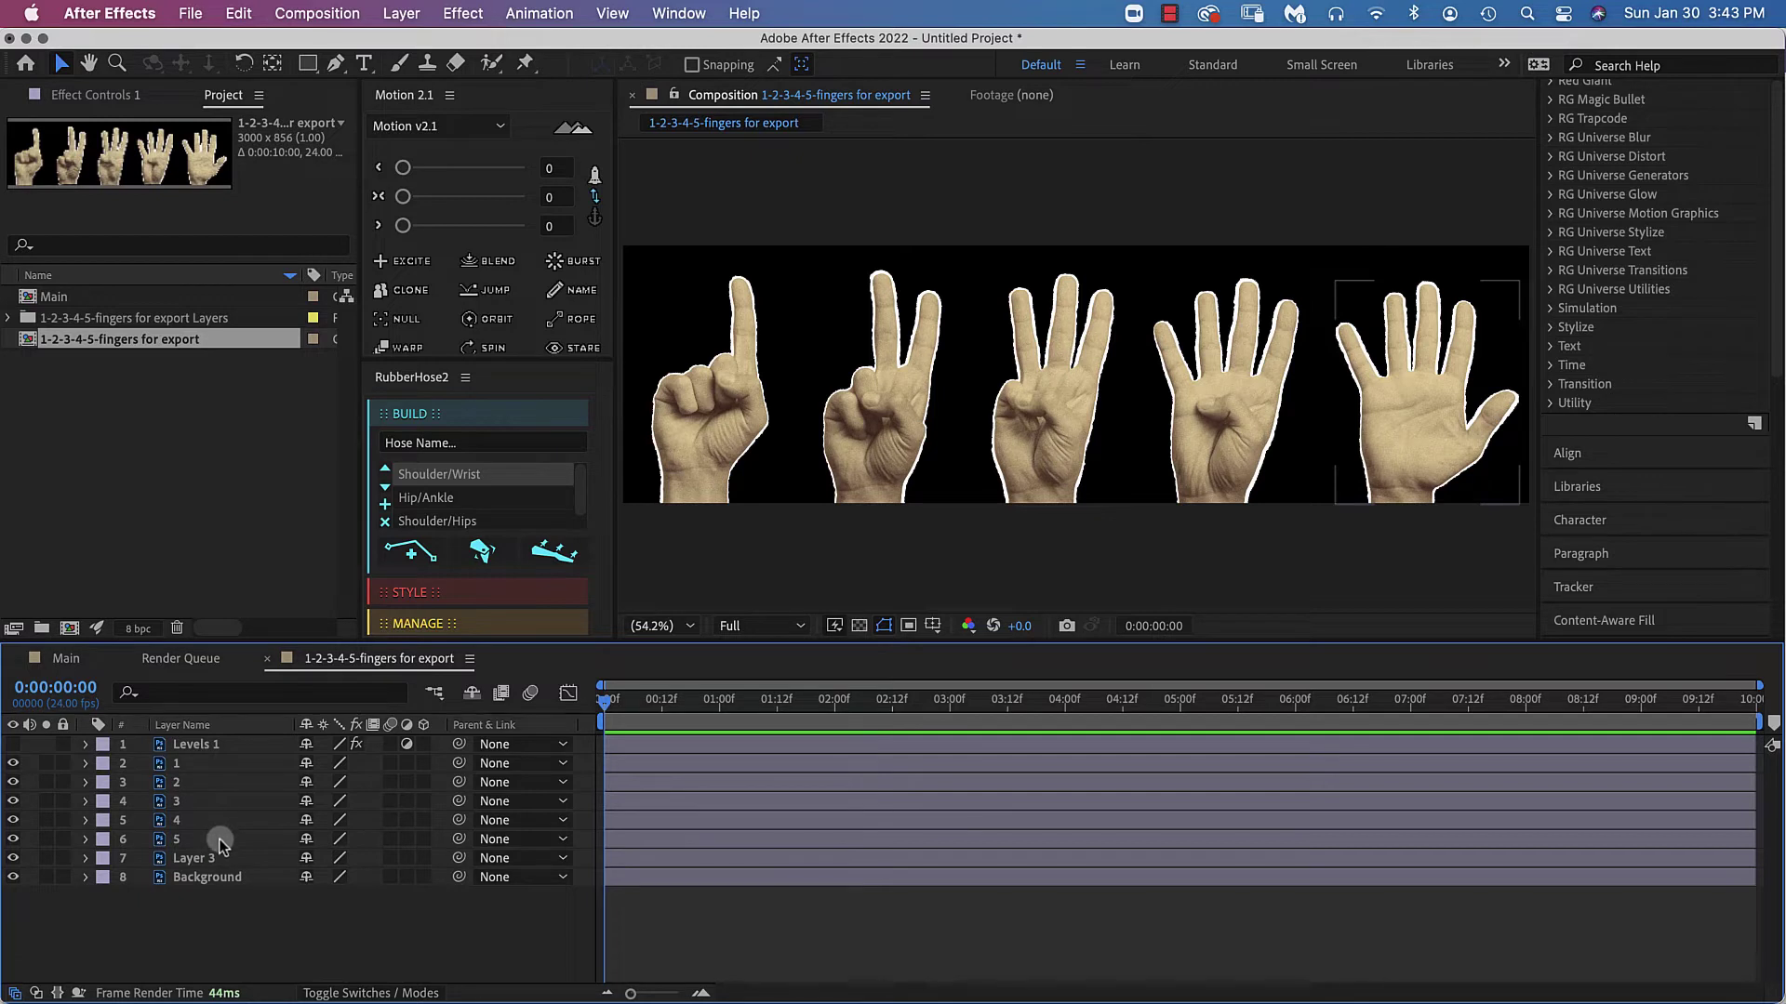
Select hand layers 5 up through 1 in that order and trim them all to end at 01:00
{"action": "left_click", "coordinate": [221, 842]}
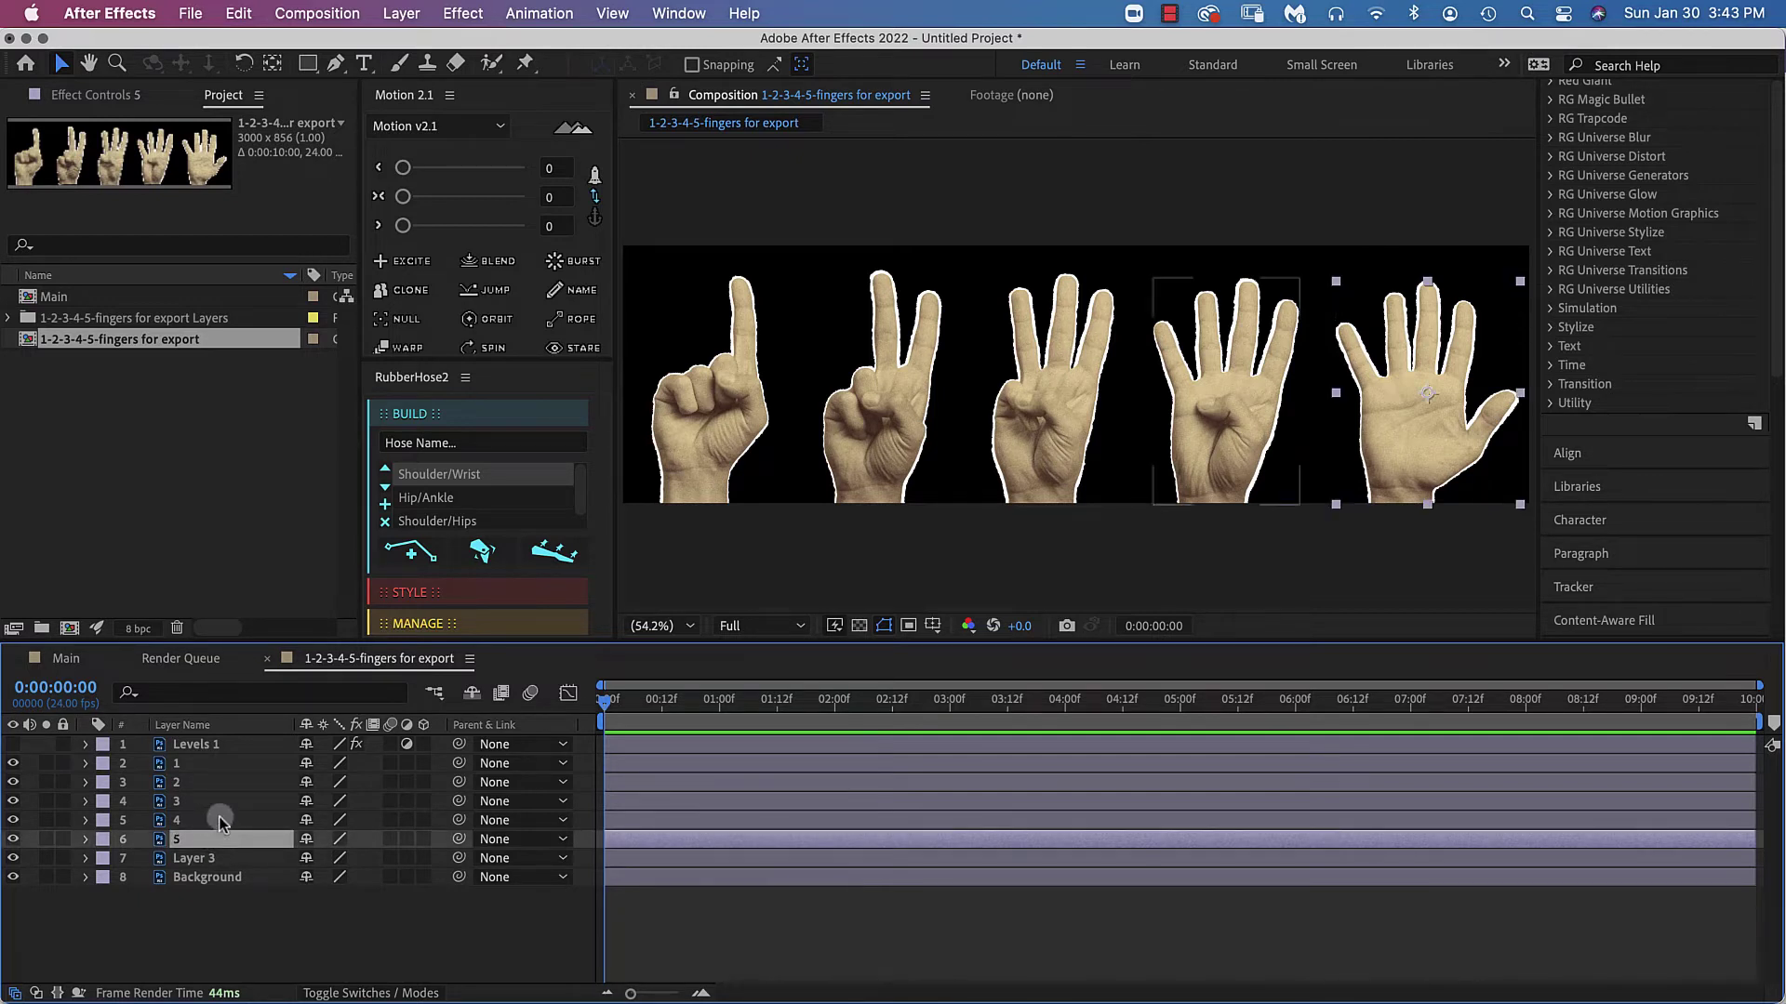
{"action": "left_click", "coordinate": [221, 823], "text": "shift"}
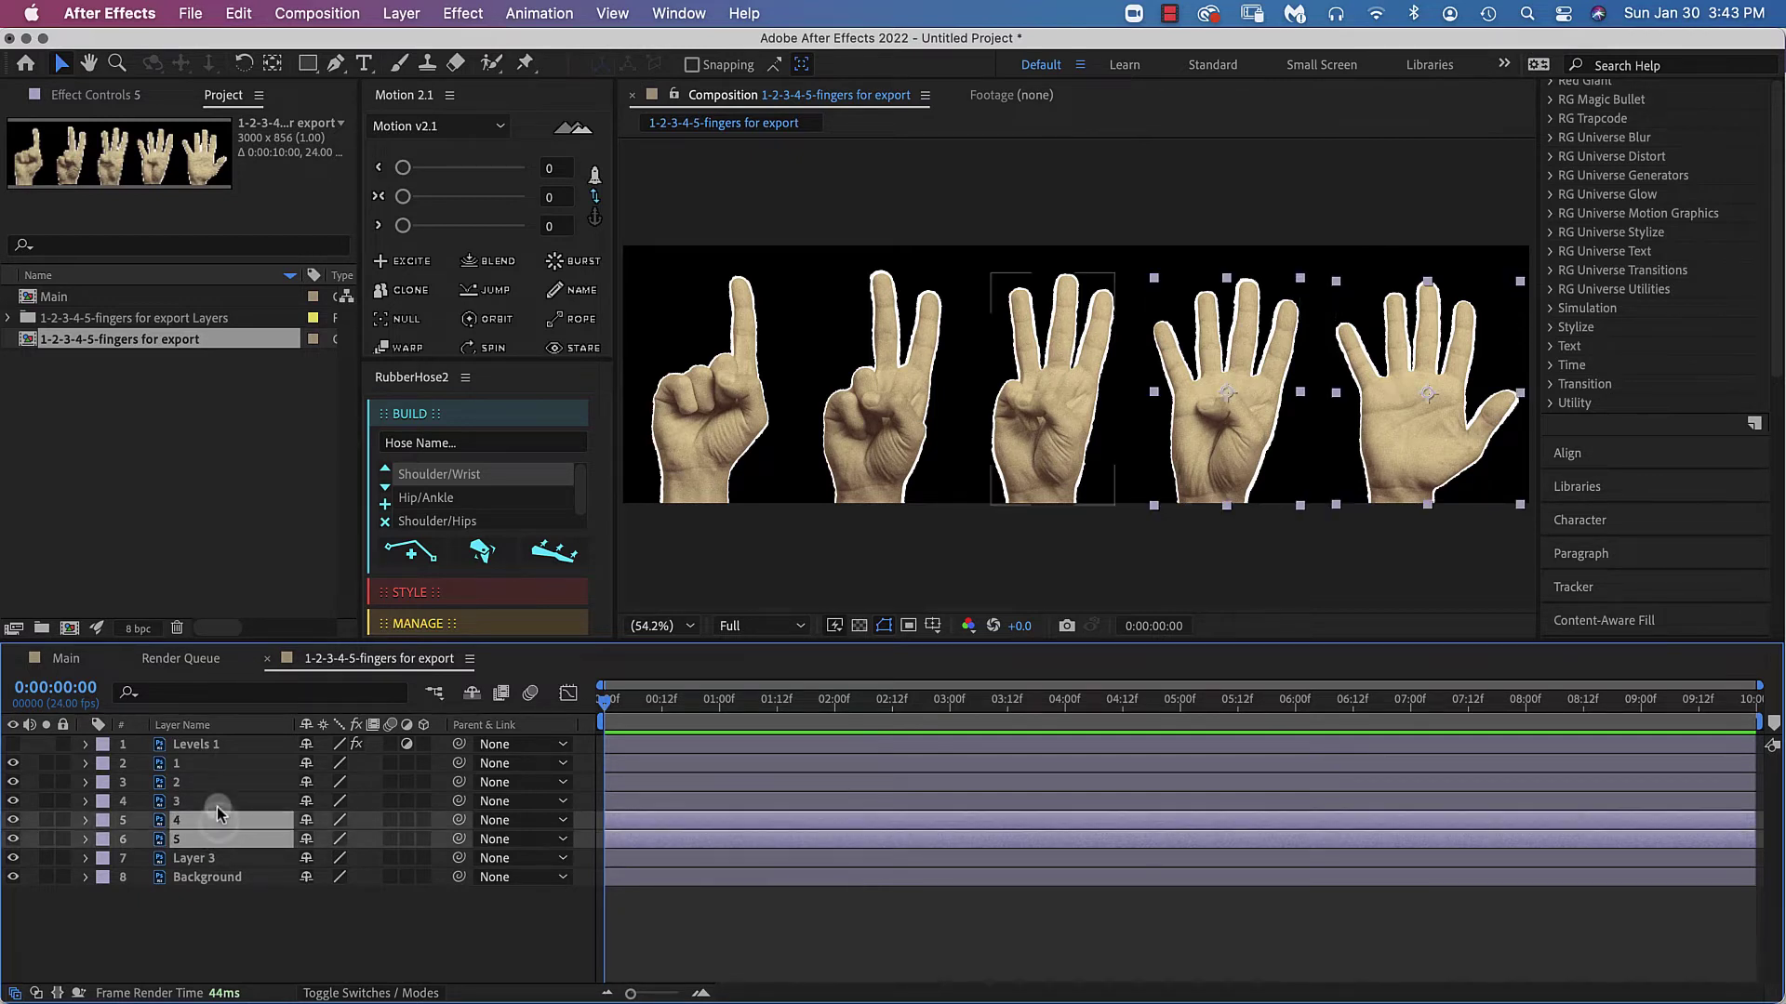
{"action": "left_click", "coordinate": [221, 802], "text": "shift"}
{"action": "left_click", "coordinate": [221, 784], "text": "shift"}
{"action": "left_click", "coordinate": [220, 763], "text": "shift"}
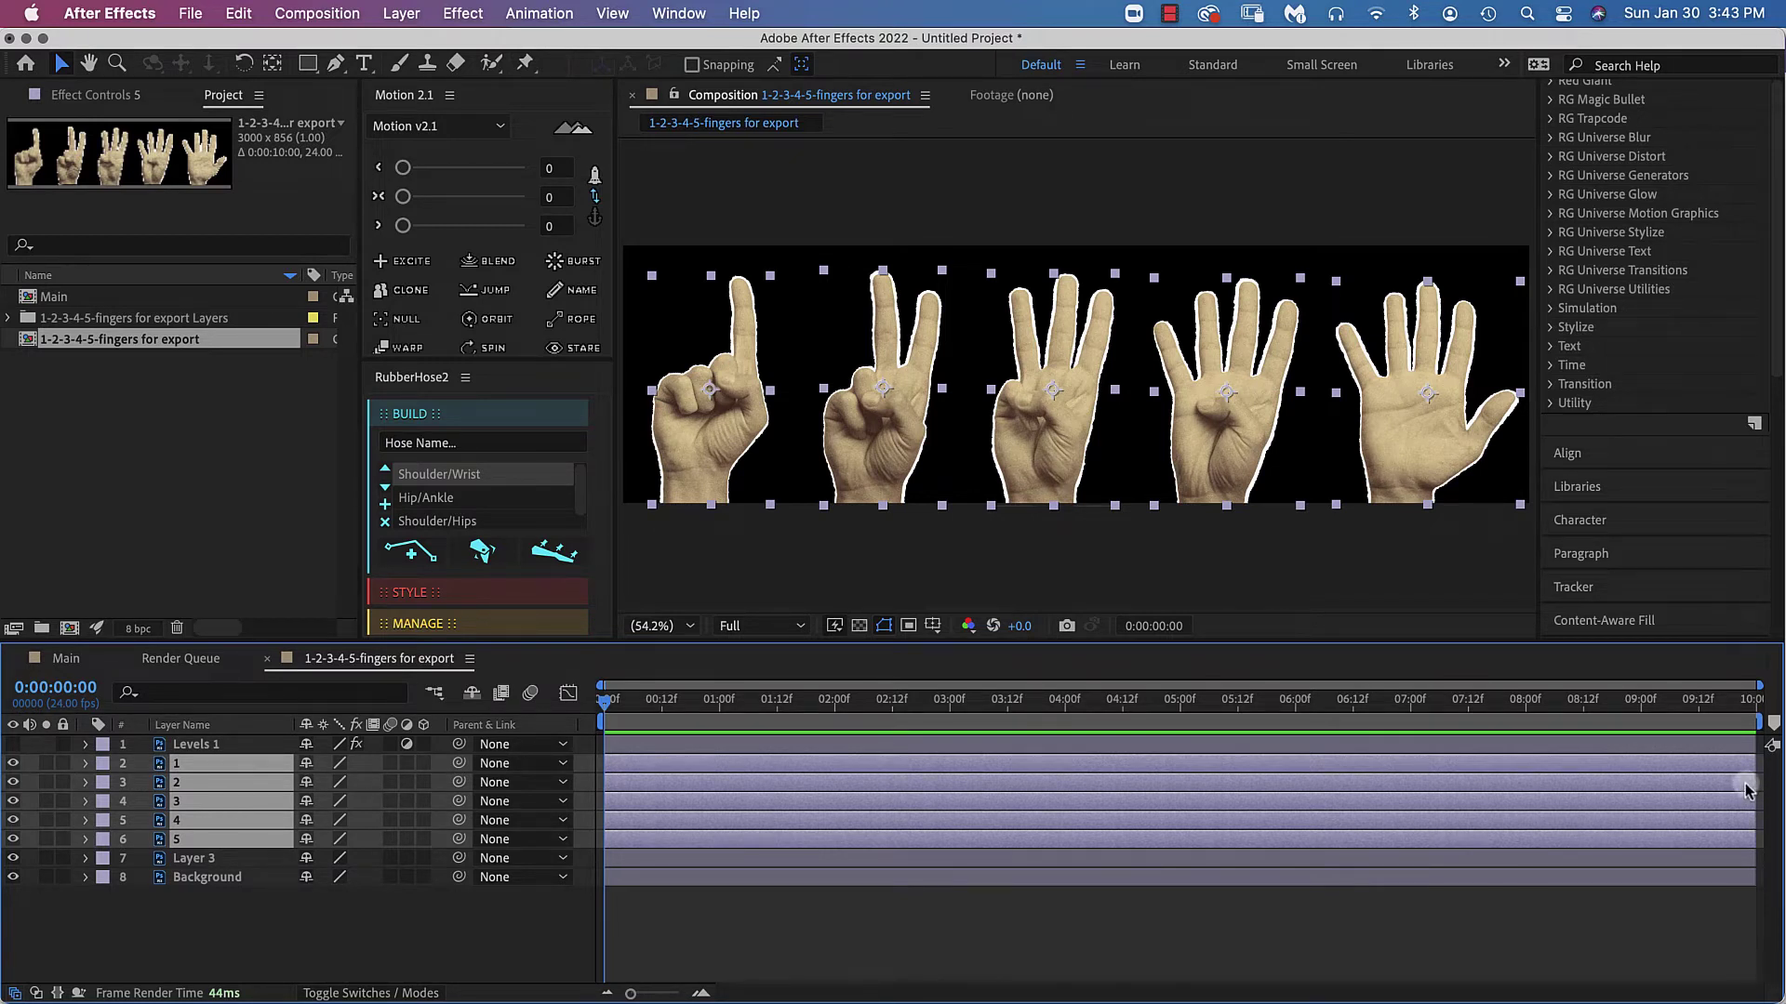
{"action": "left_click_drag", "start_coordinate": [1752, 787], "coordinate": [718, 821]}
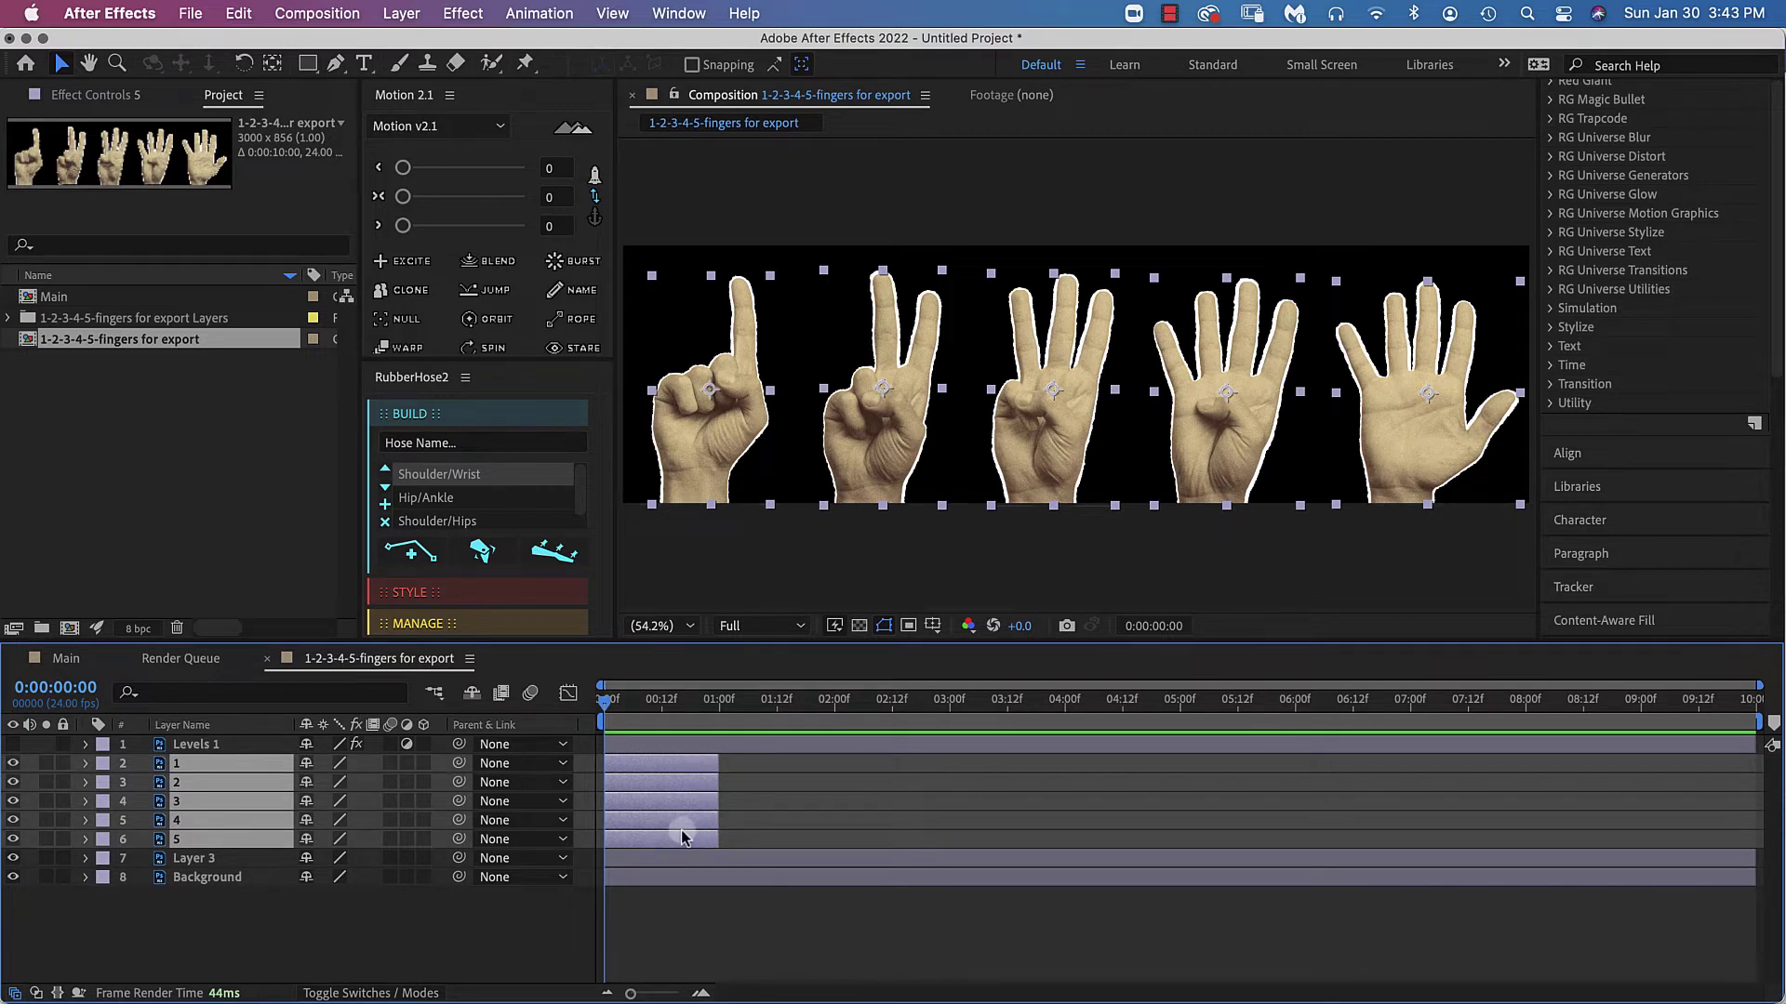
Sequence the selected hand layers one after another without overlap, starting with layer 5, and play back the result
{"action": "left_click", "coordinate": [544, 13]}
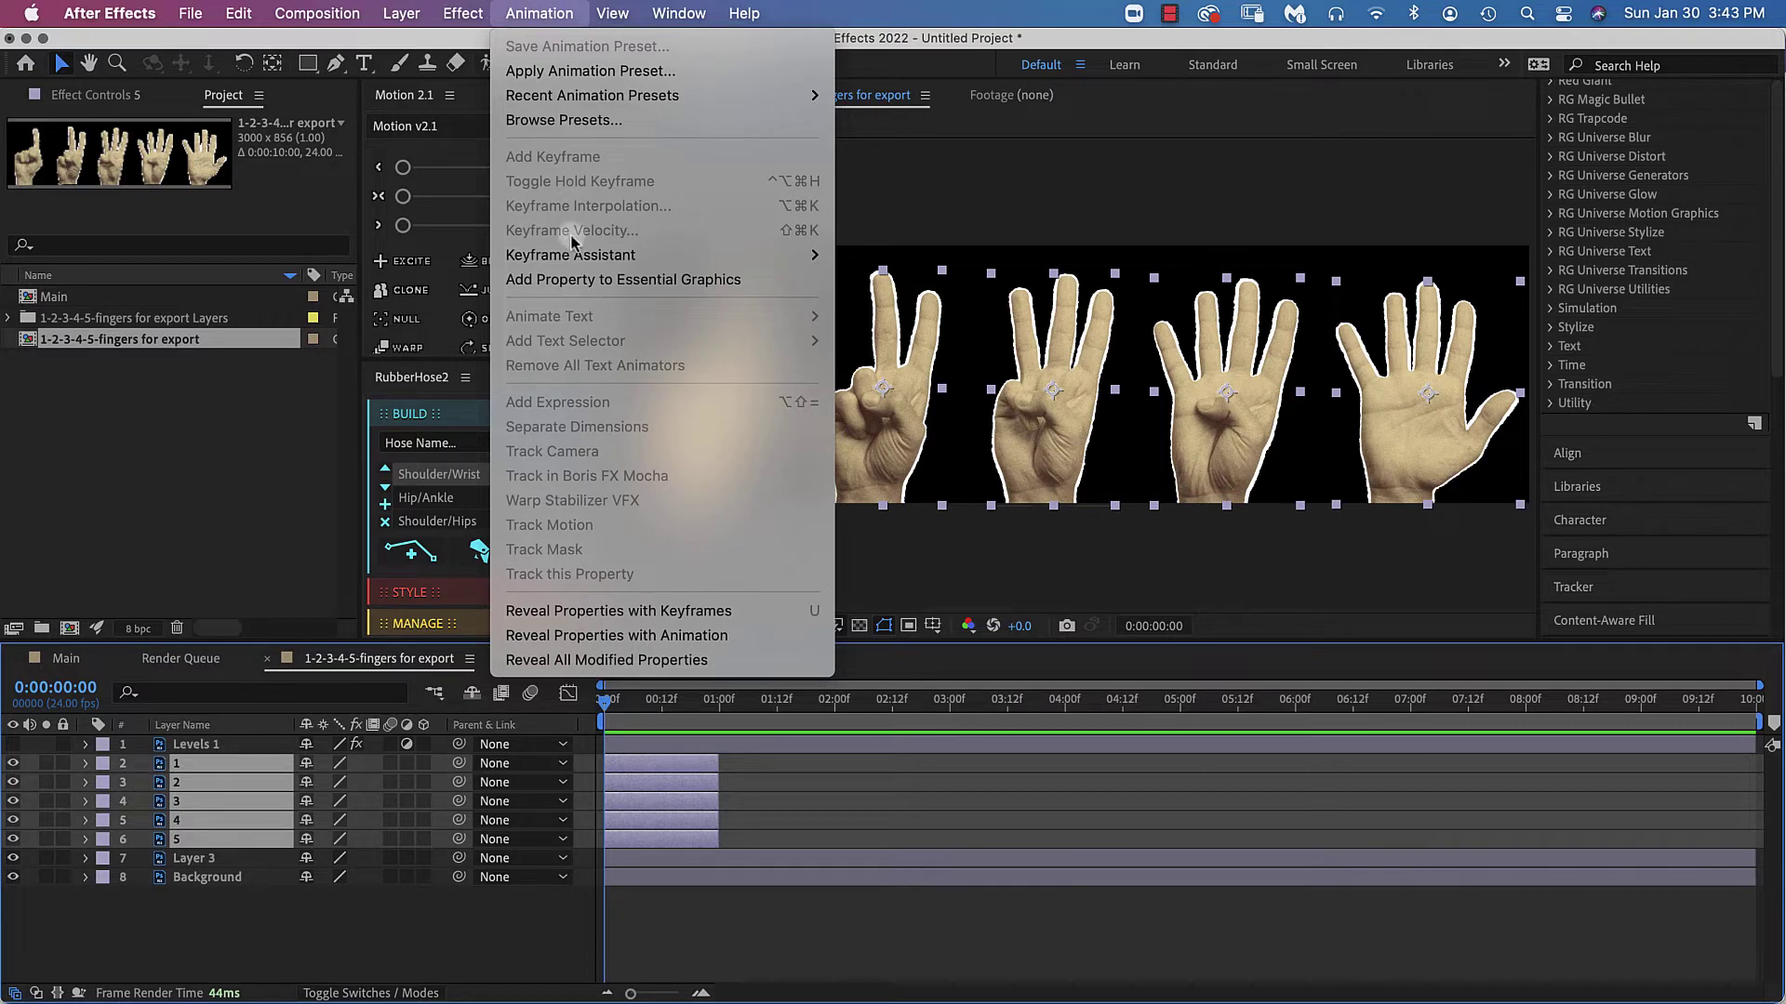
{"action": "mouse_move", "coordinate": [569, 253]}
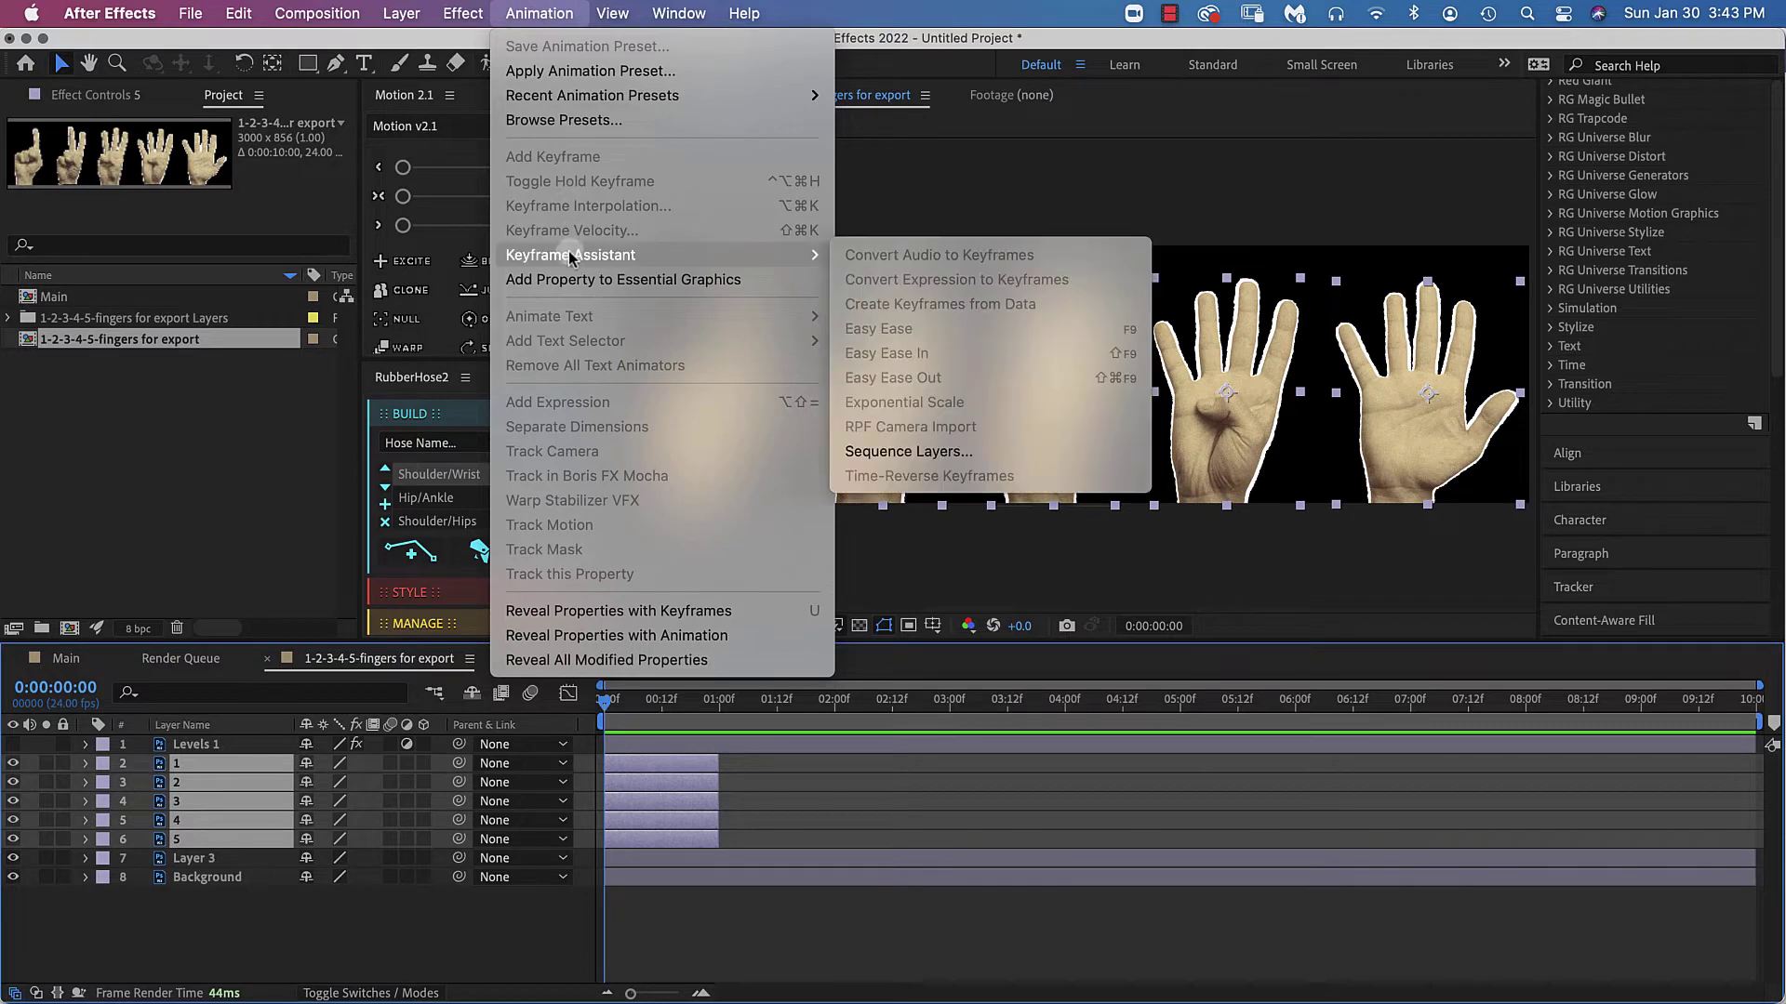
{"action": "left_click", "coordinate": [894, 452]}
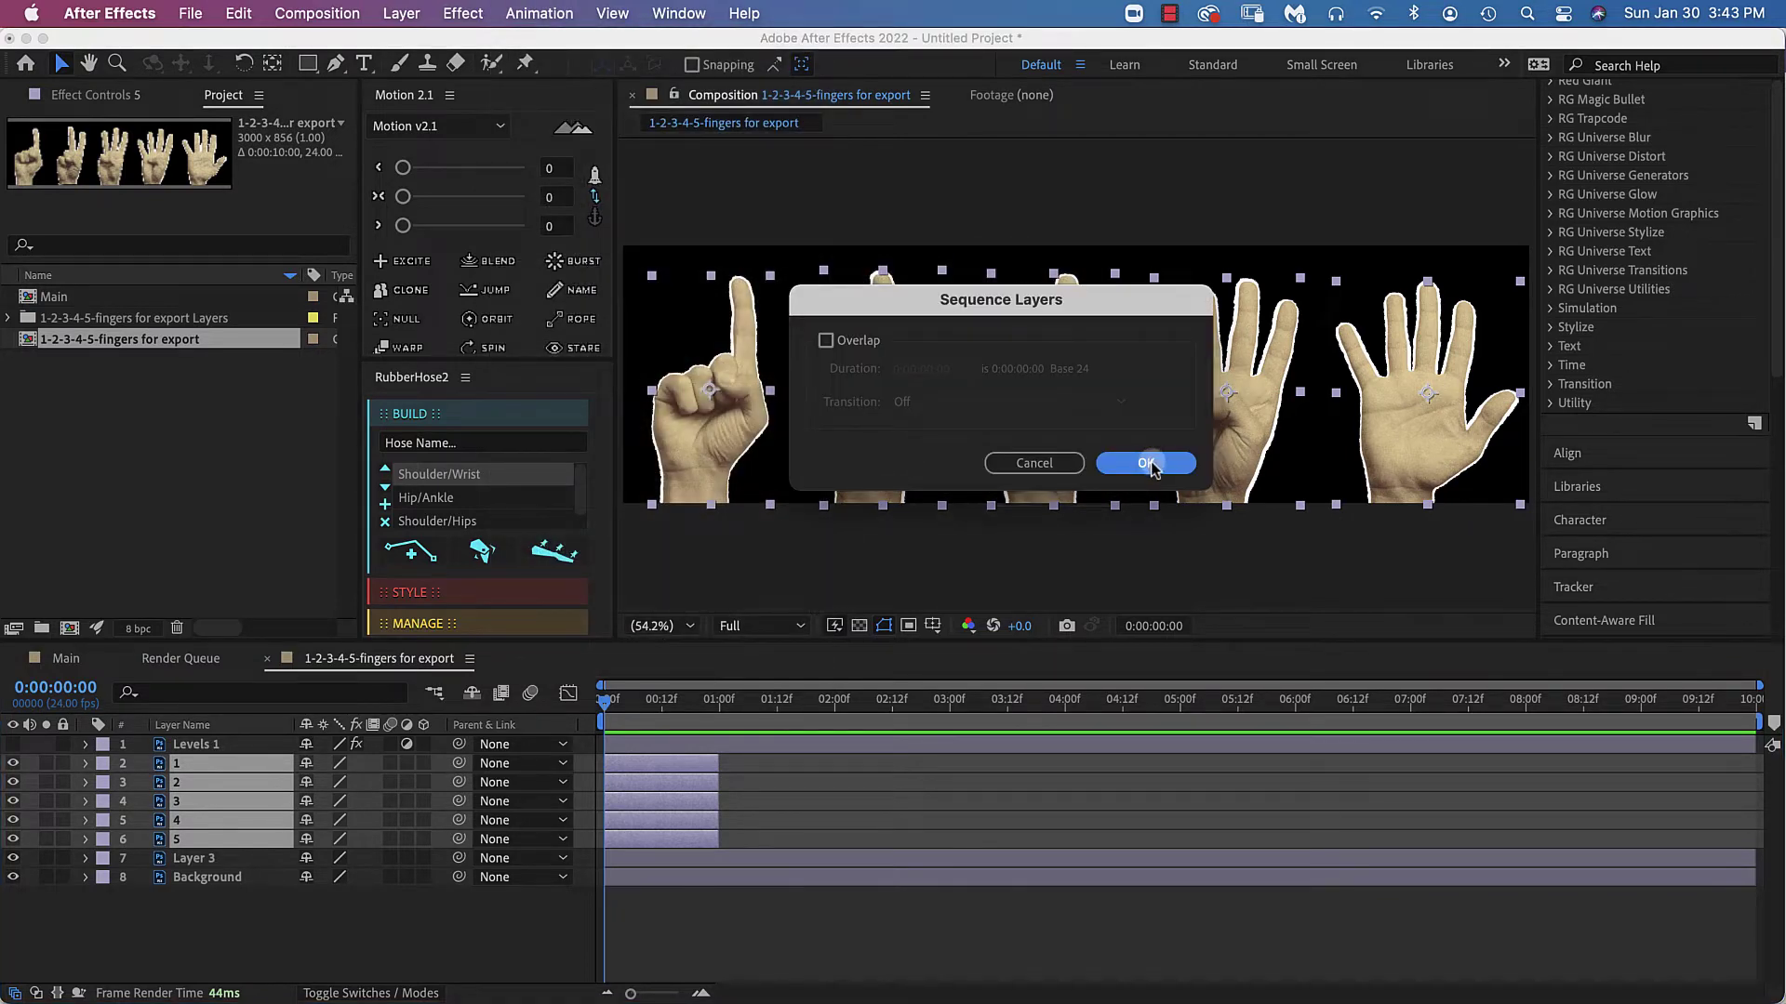
{"action": "left_click", "coordinate": [1146, 463]}
{"action": "key", "text": "space"}
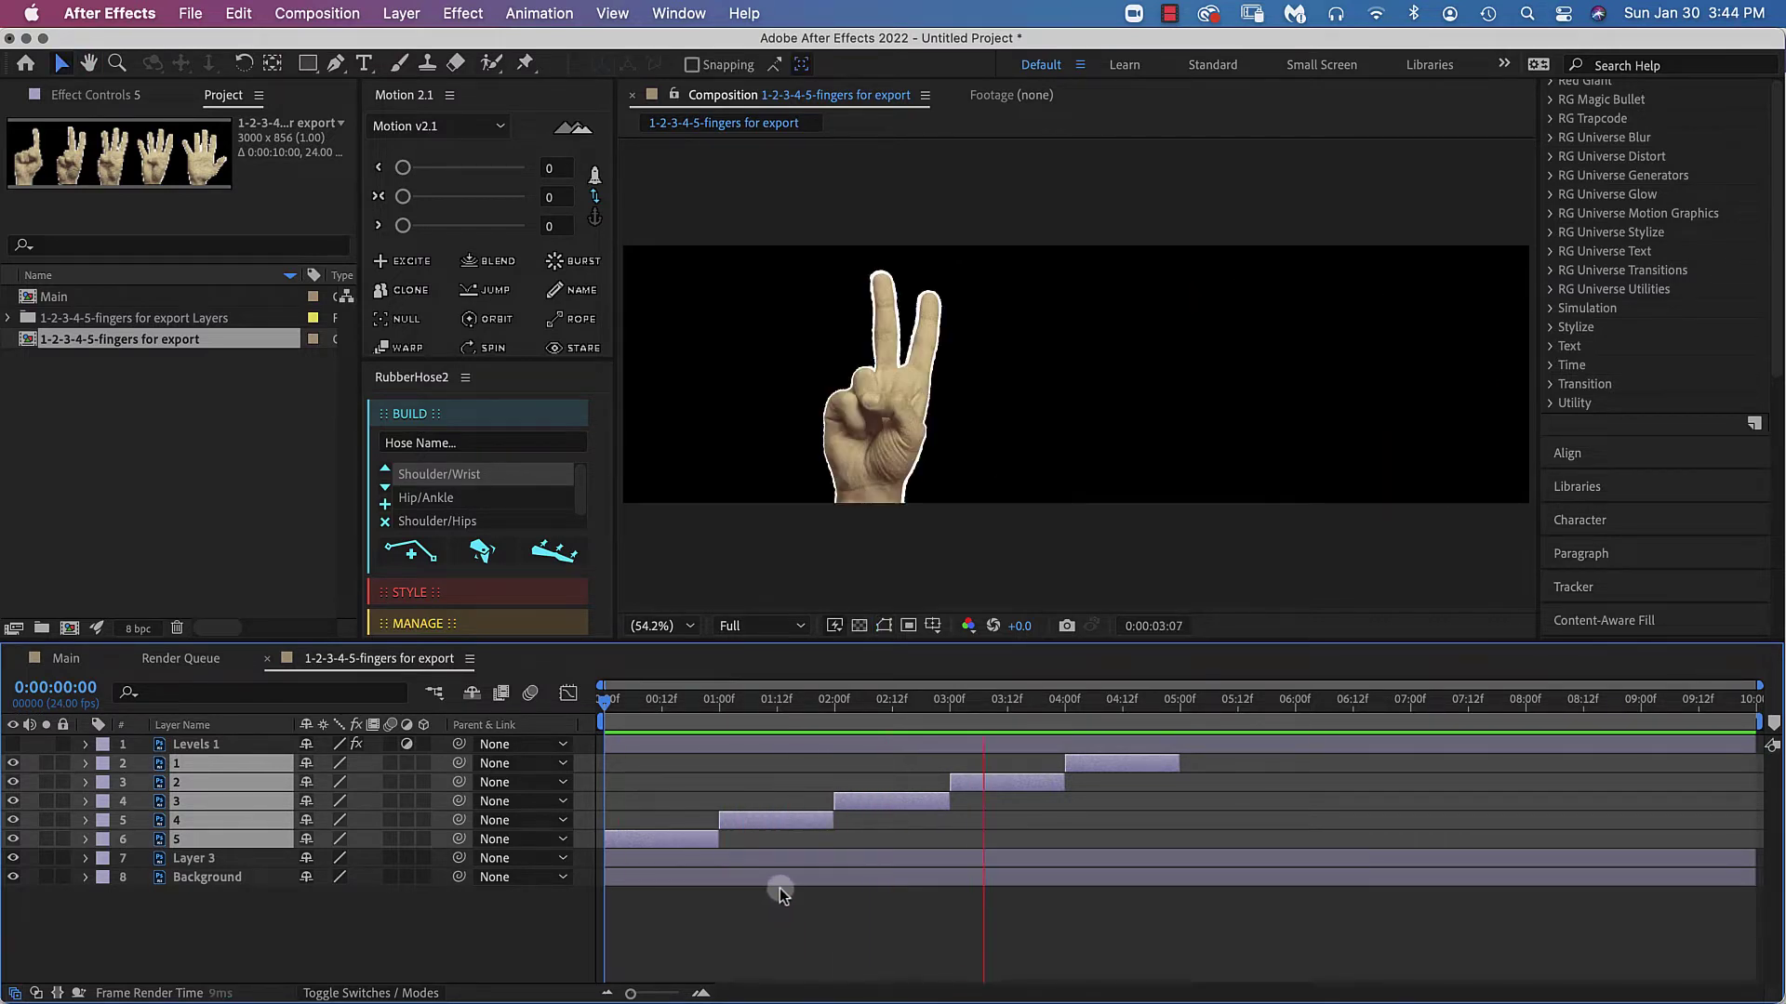
Align the selected hand layers to the composition's horizontal centre and play back the result
{"action": "left_click", "coordinate": [1113, 699]}
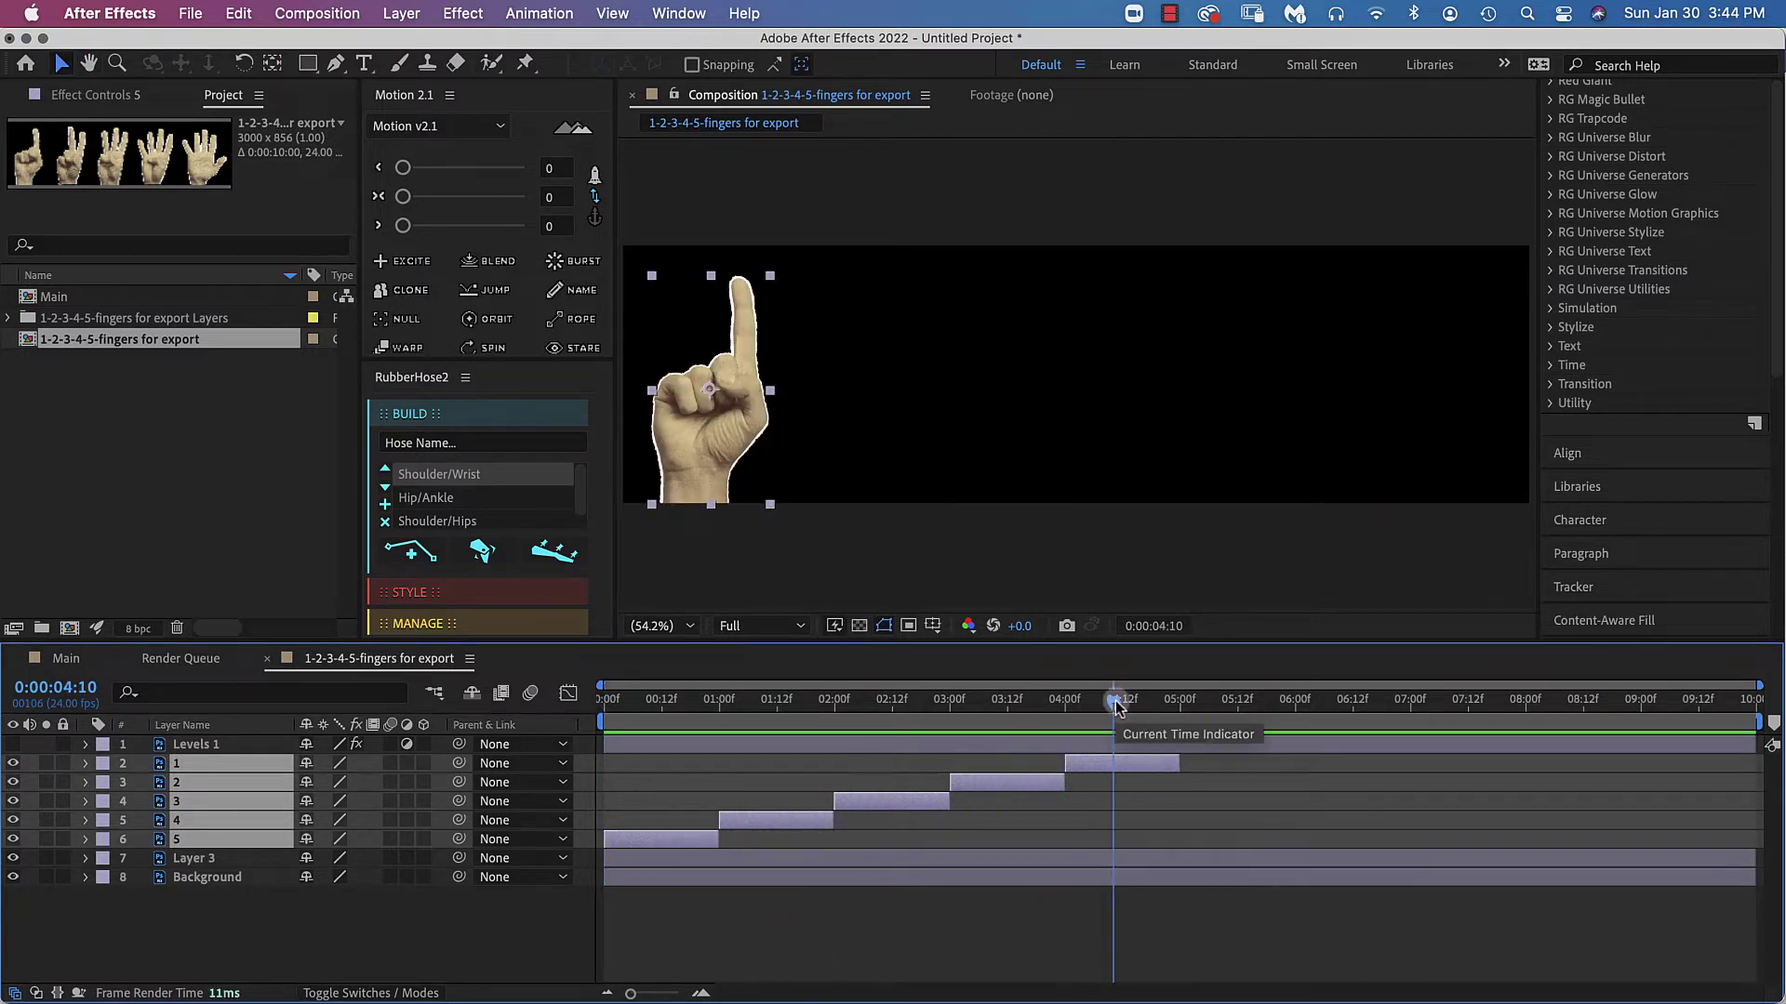
{"action": "left_click", "coordinate": [1654, 453]}
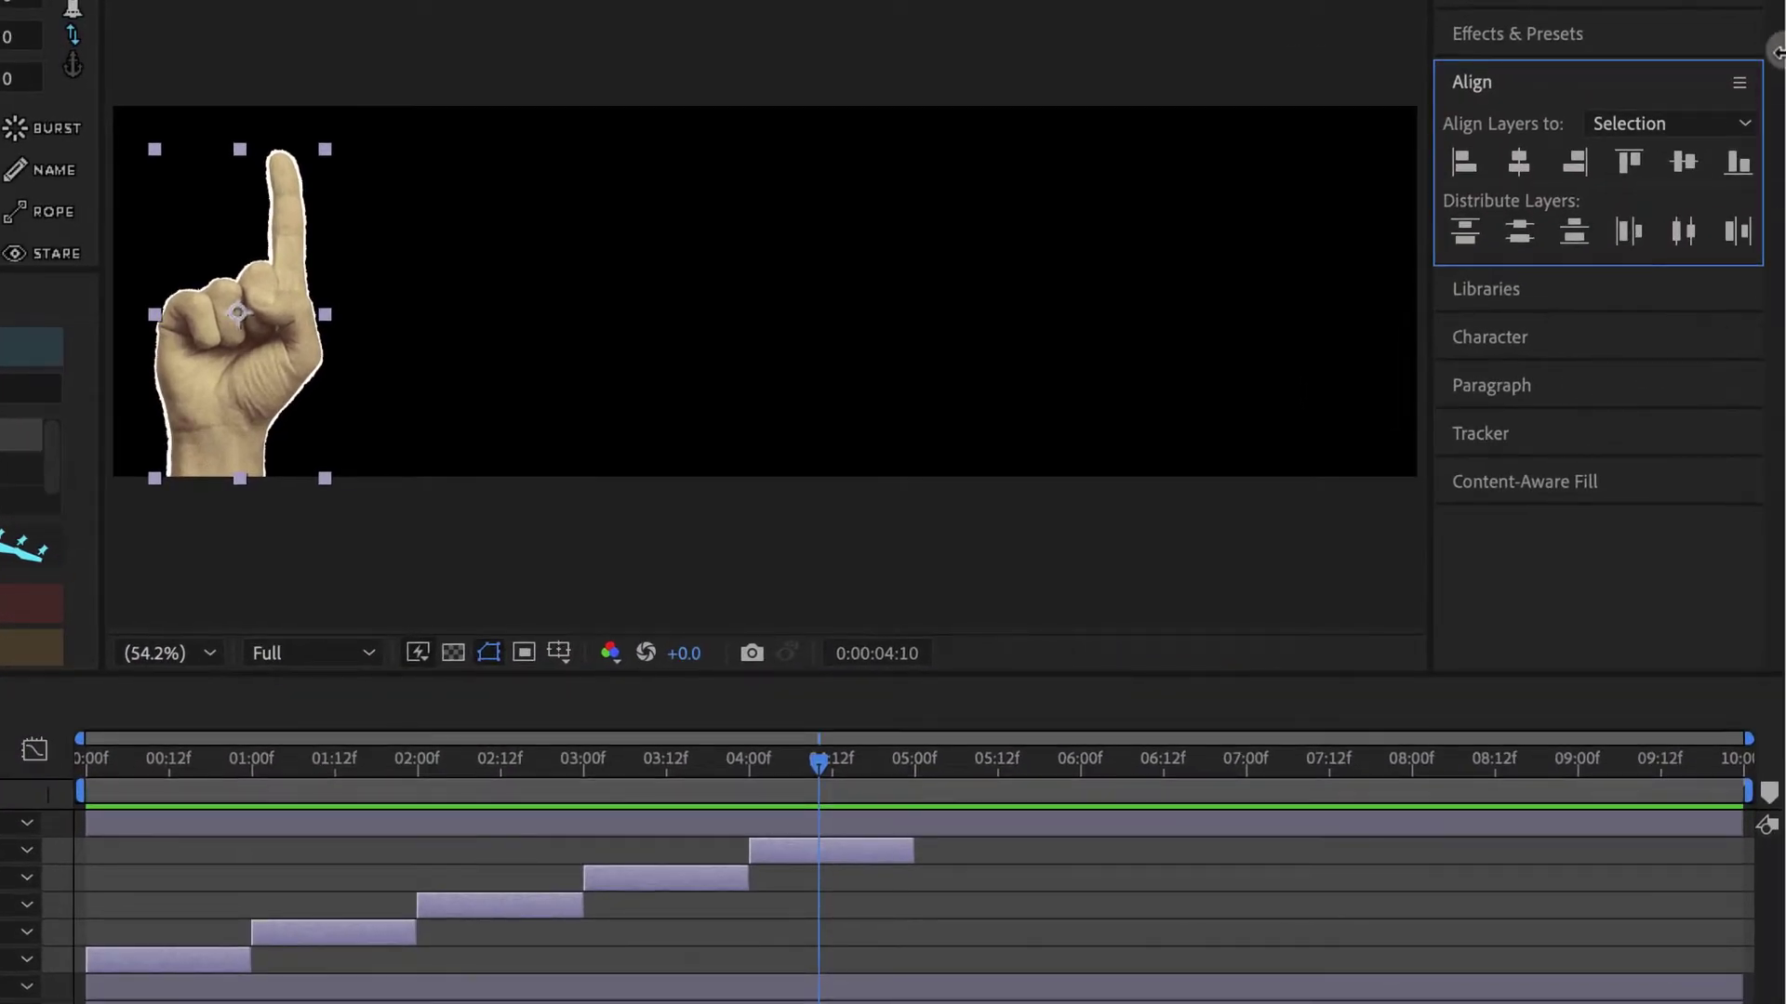
{"action": "left_click", "coordinate": [1538, 80]}
{"action": "left_click", "coordinate": [1542, 81]}
{"action": "left_click", "coordinate": [1629, 121]}
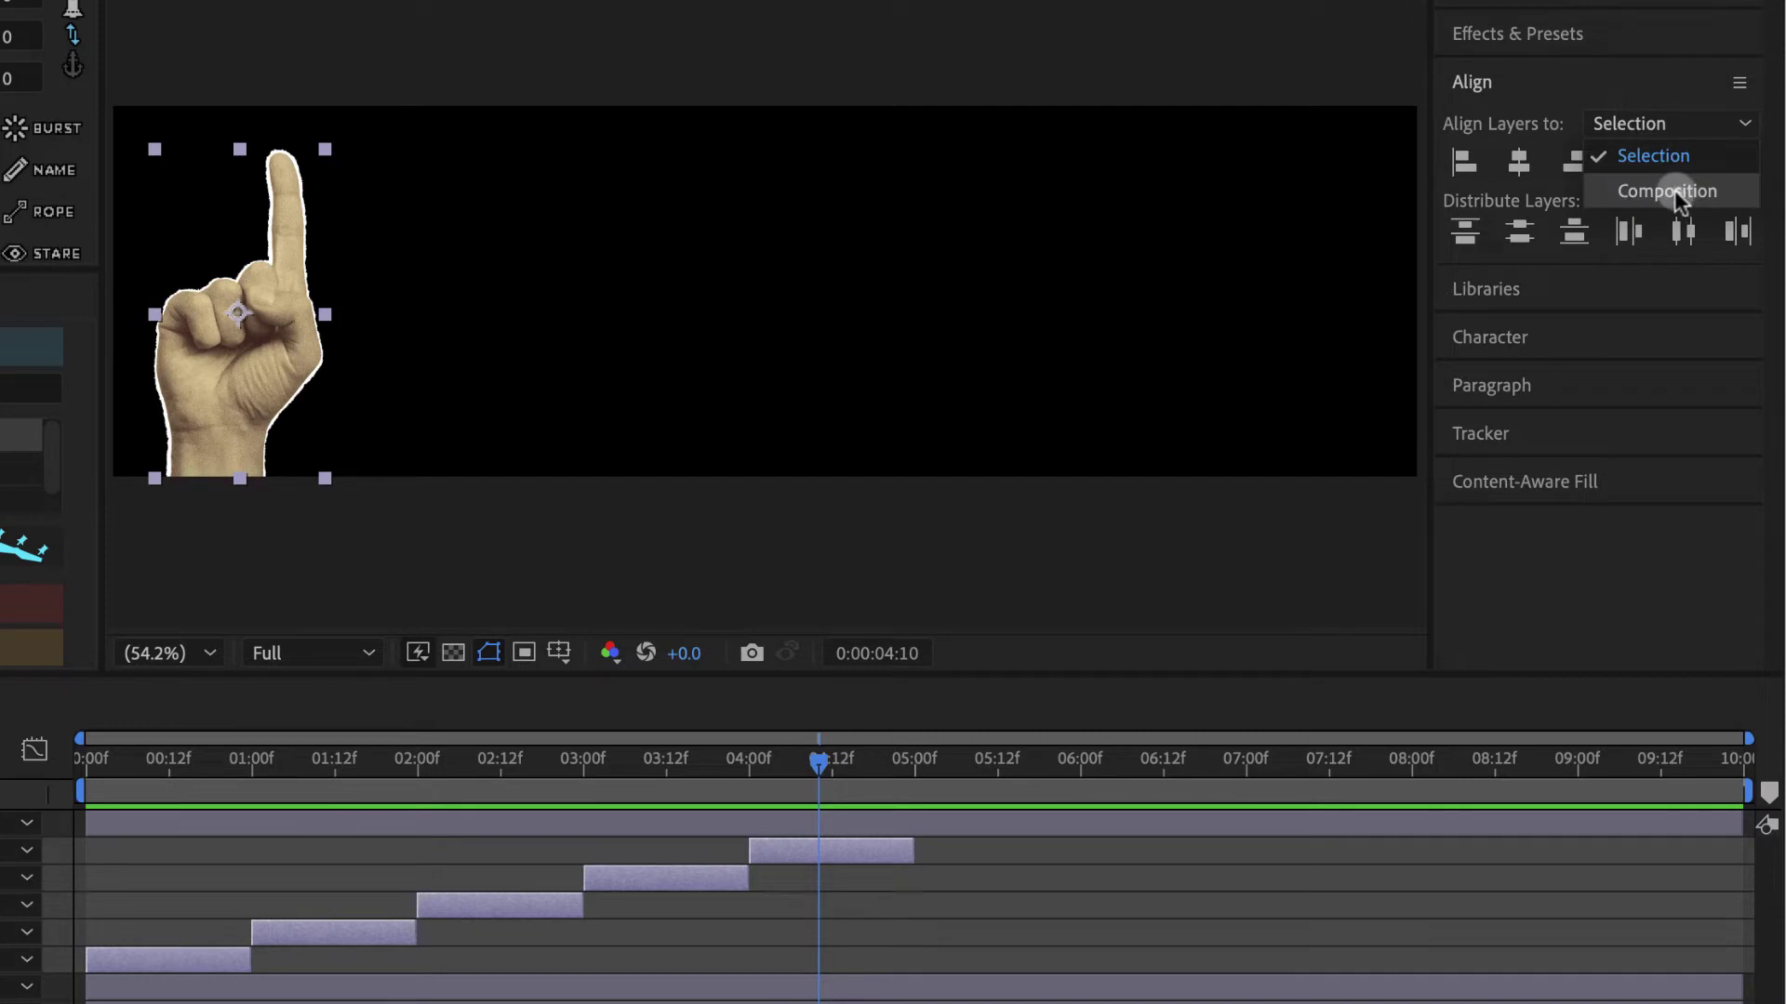
{"action": "left_click", "coordinate": [1676, 189]}
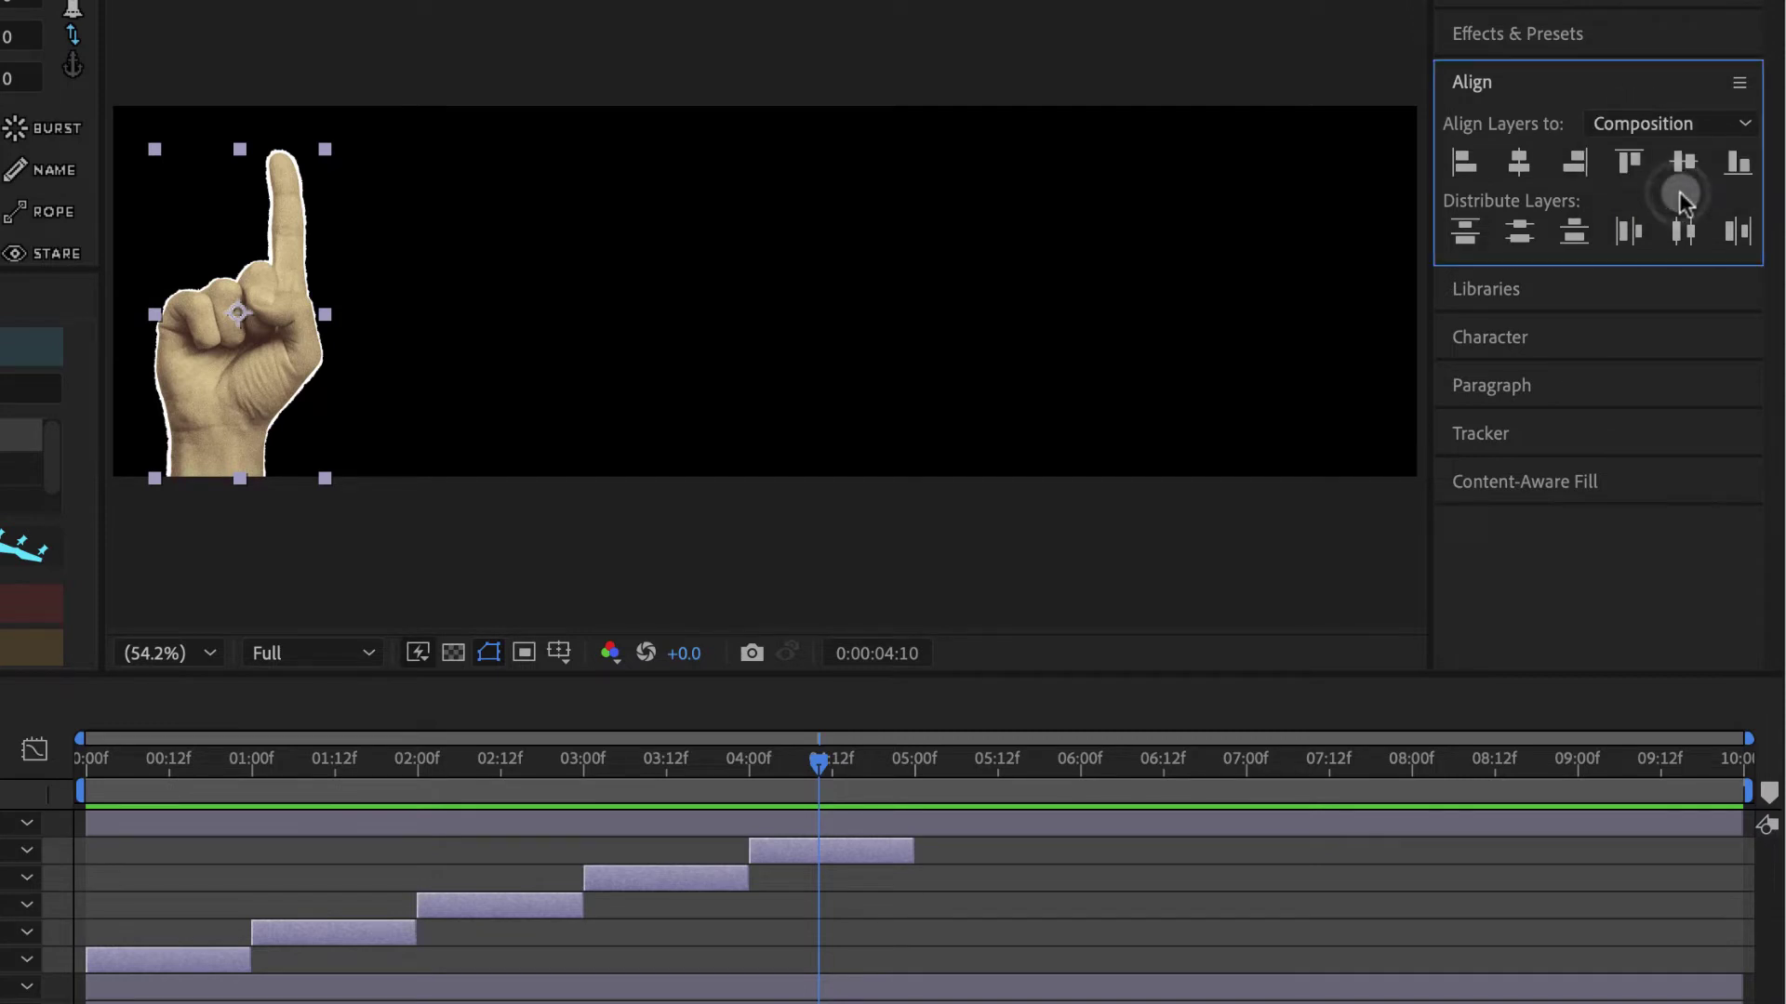
{"action": "left_click", "coordinate": [1522, 166]}
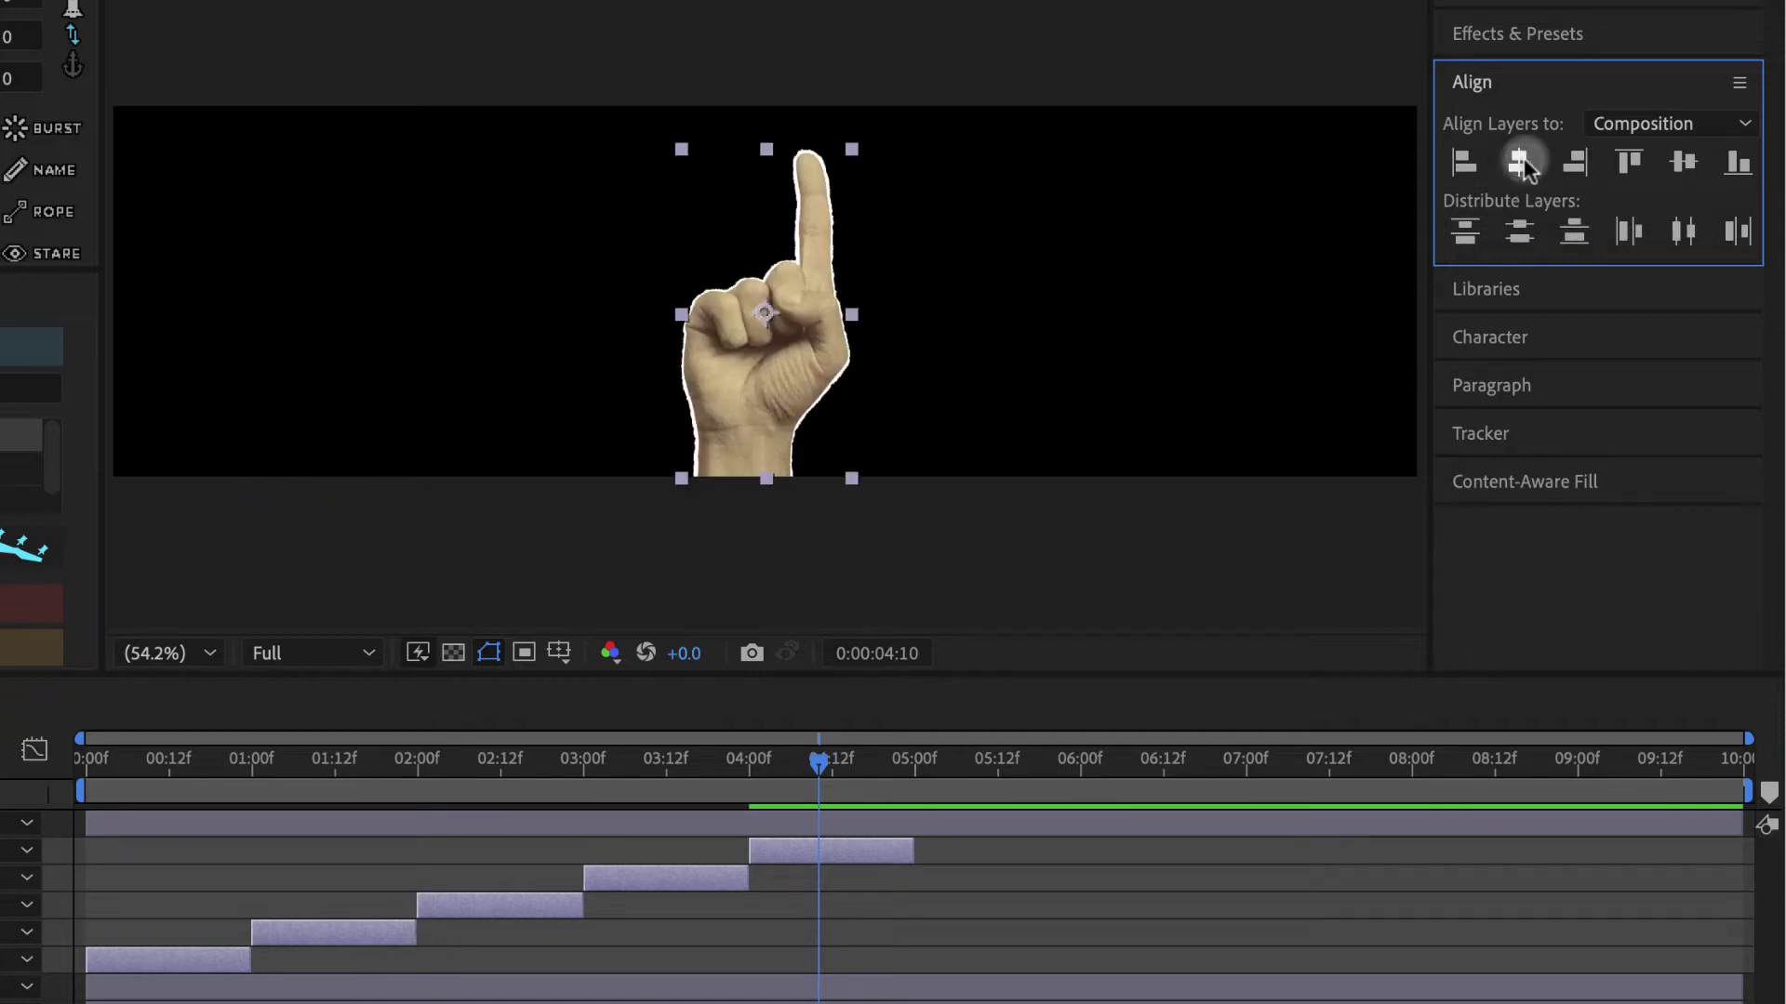
{"action": "left_click_drag", "start_coordinate": [614, 778], "coordinate": [29, 837]}
{"action": "key", "text": "space"}
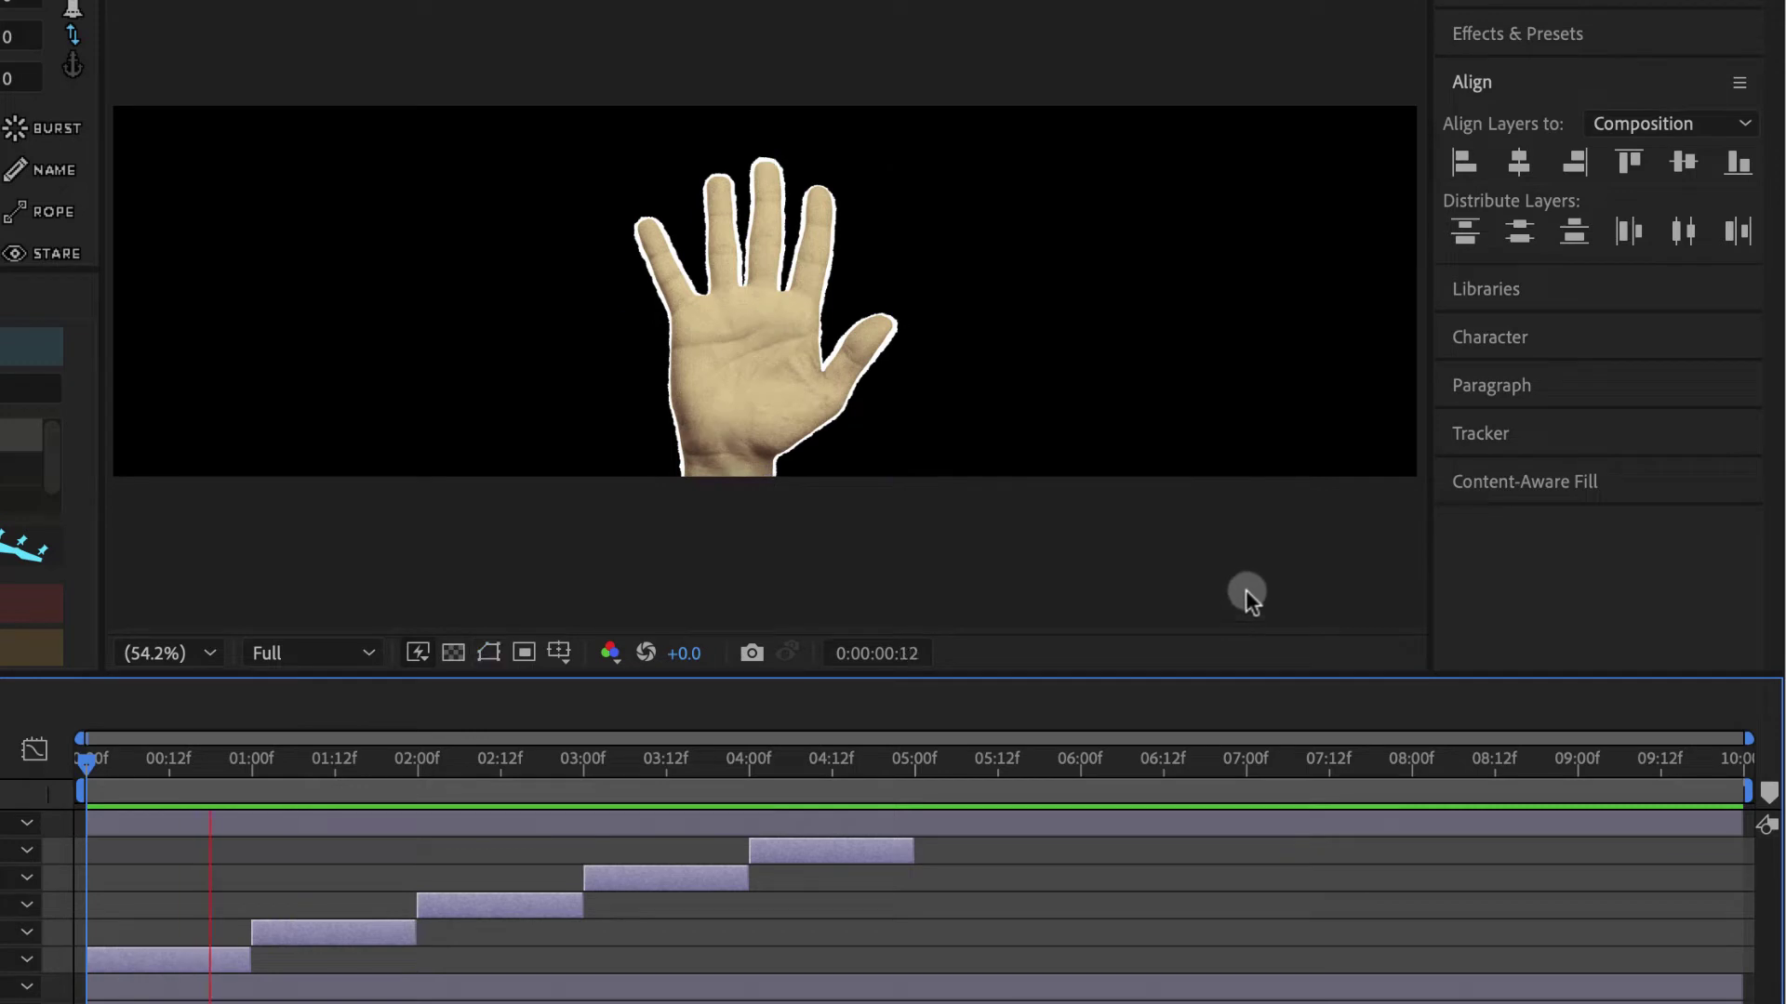
{"action": "key", "text": "space"}
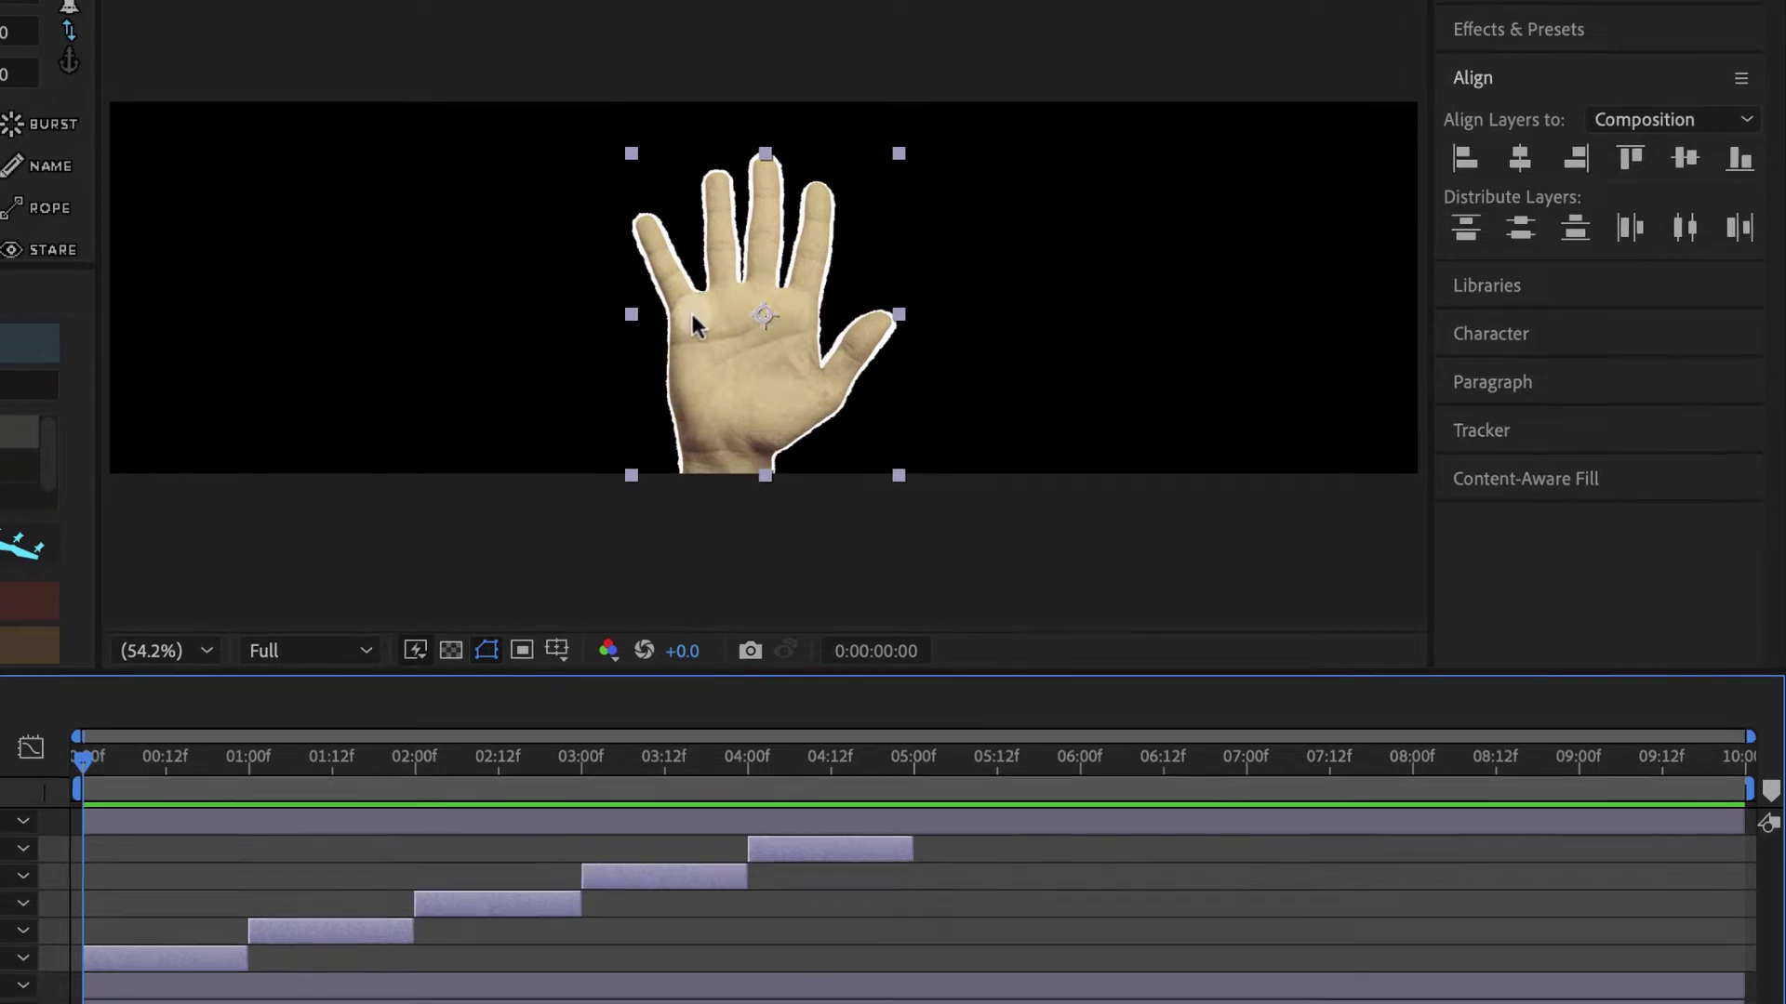
Shift all five sequenced hand layers later together so that layer 5 starts at 01:01
{"action": "left_click", "coordinate": [207, 967]}
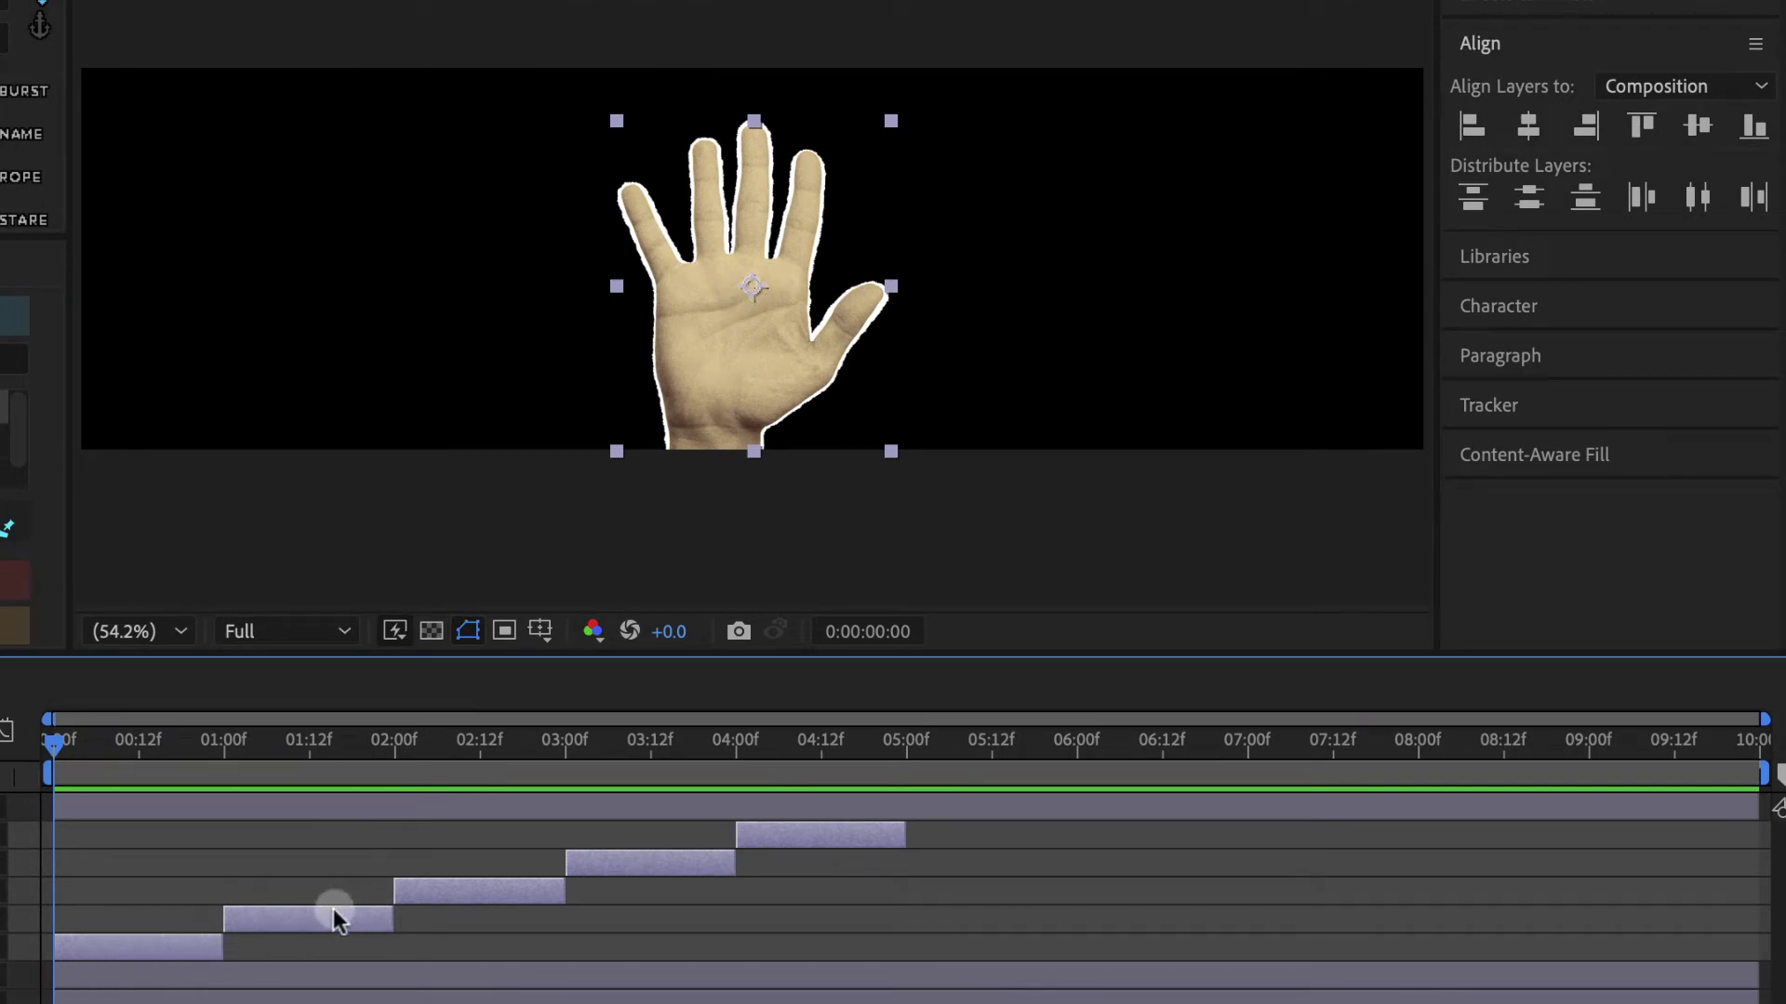
{"action": "left_click_drag", "start_coordinate": [320, 918], "coordinate": [501, 918]}
{"action": "left_click_drag", "start_coordinate": [55, 740], "coordinate": [229, 752]}
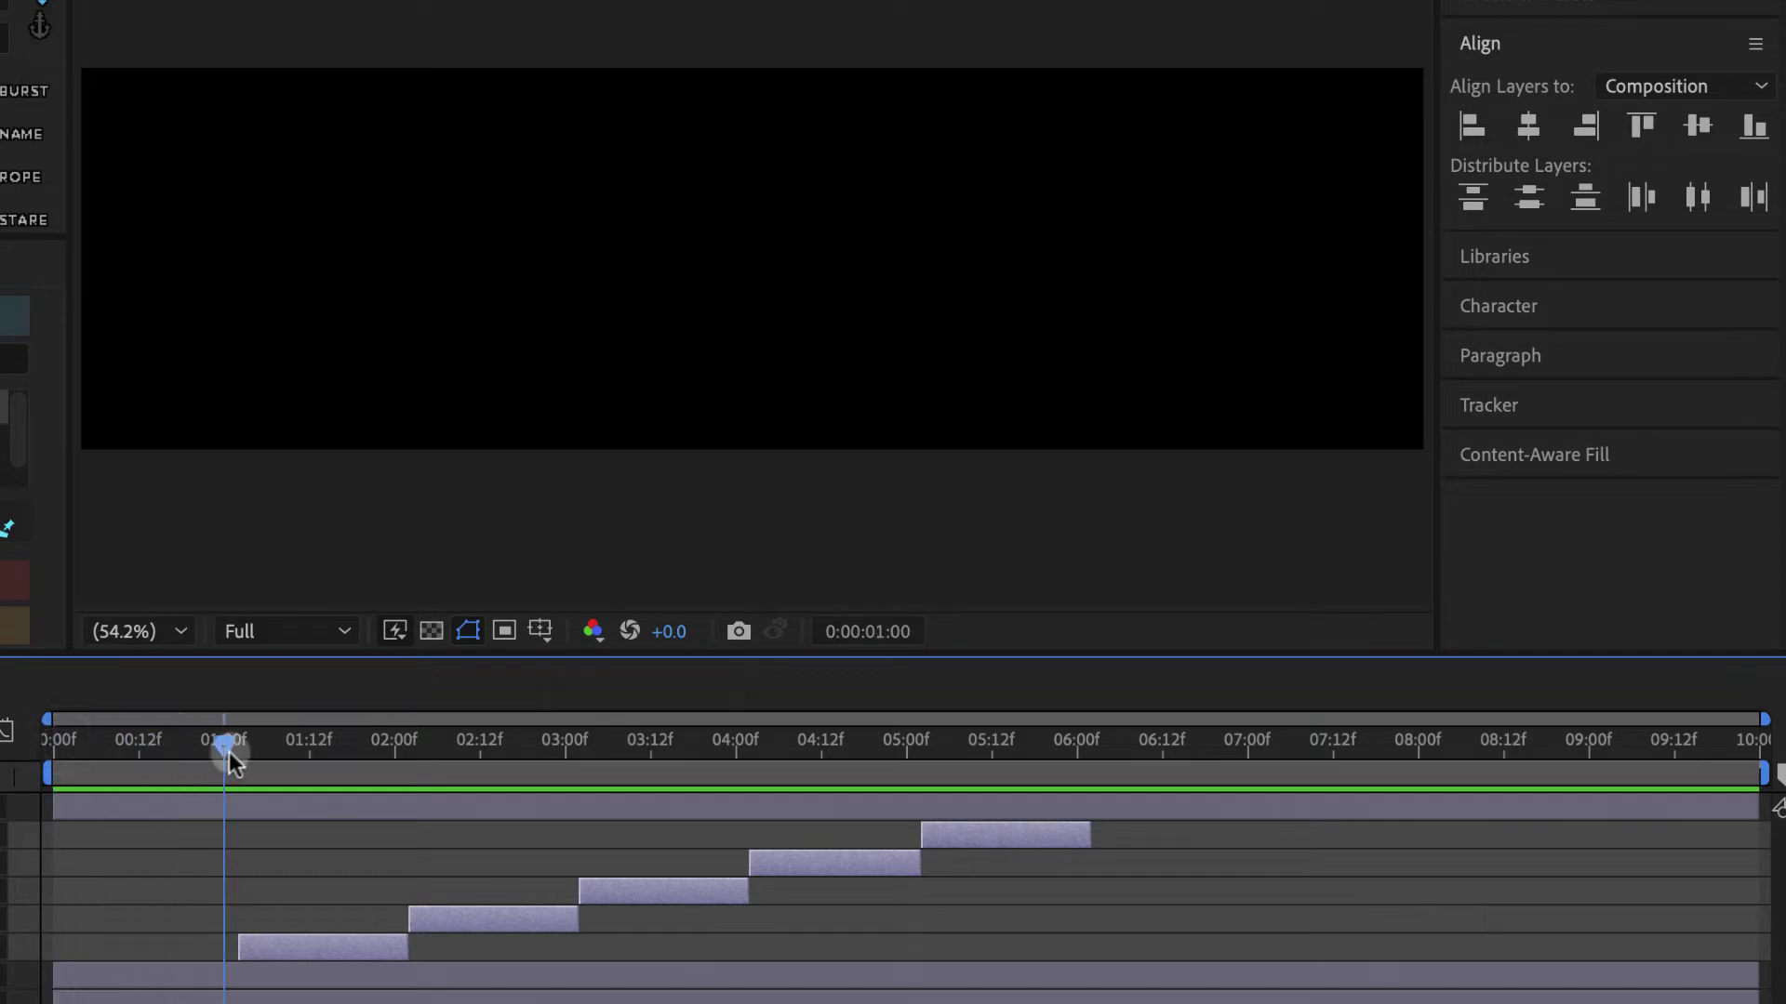
{"action": "left_click_drag", "start_coordinate": [291, 947], "coordinate": [283, 945]}
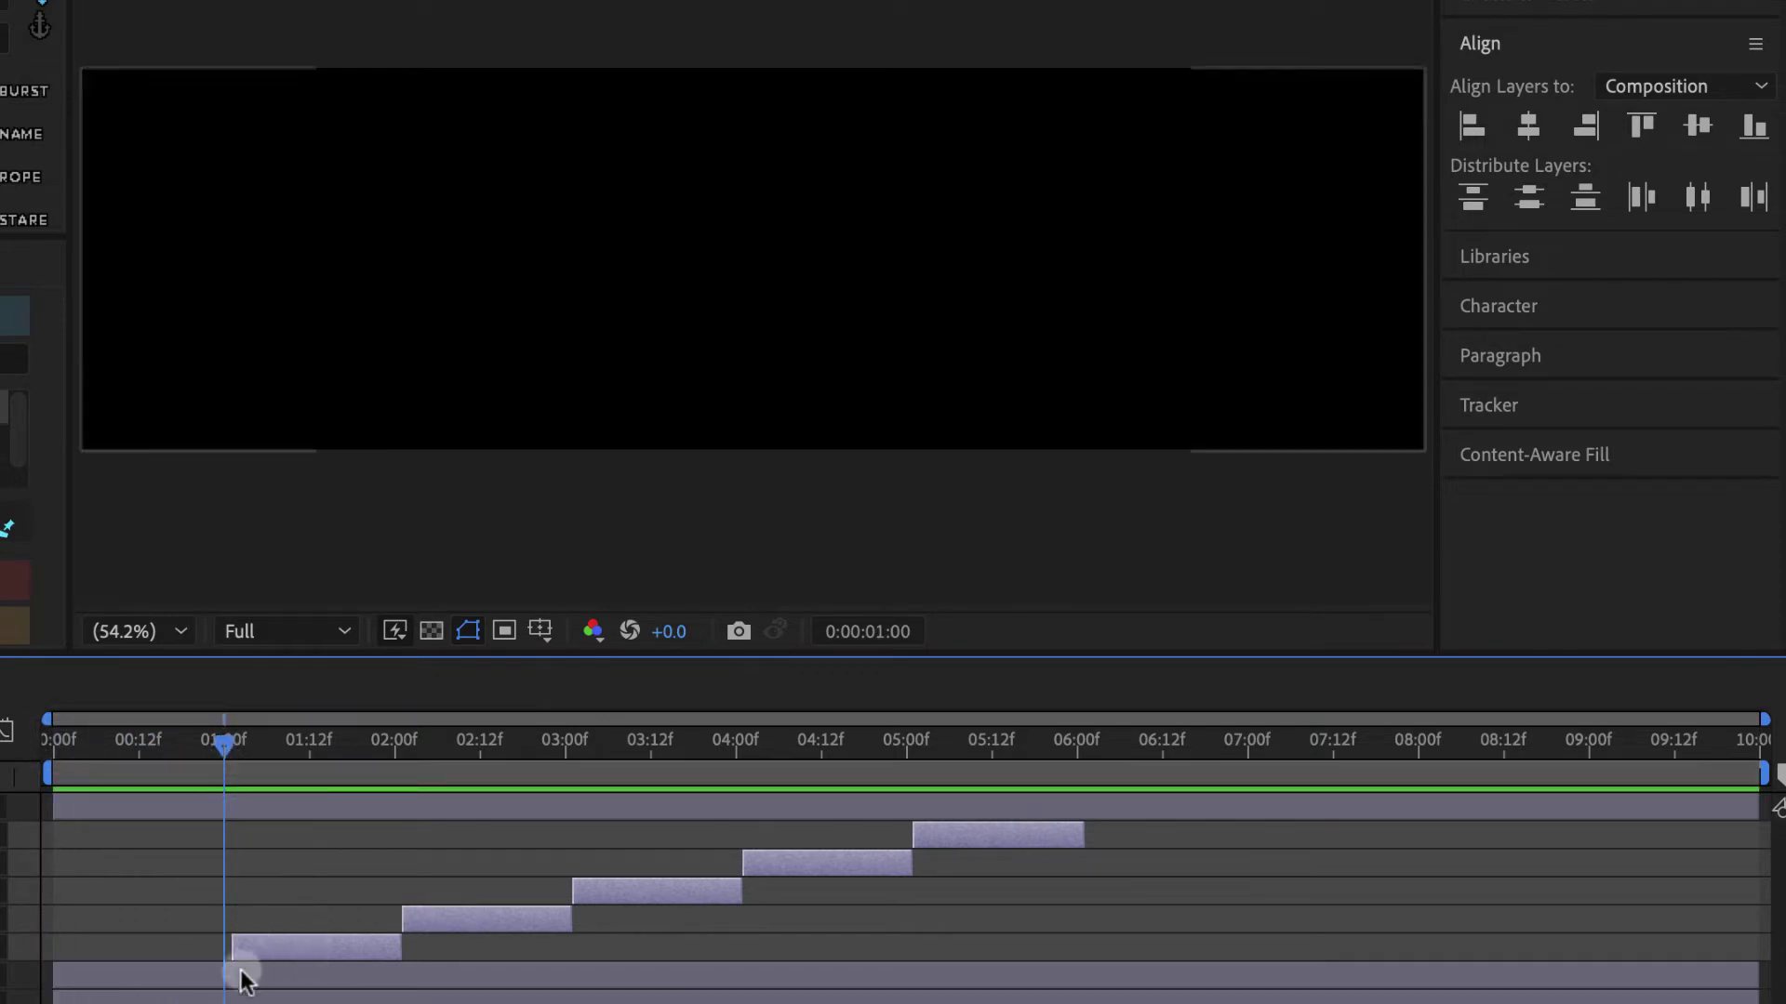
Select only layer 5 and extend its start back from 01:01 to about 00:15
{"action": "key", "text": "Page_Down"}
{"action": "key", "text": "F2"}
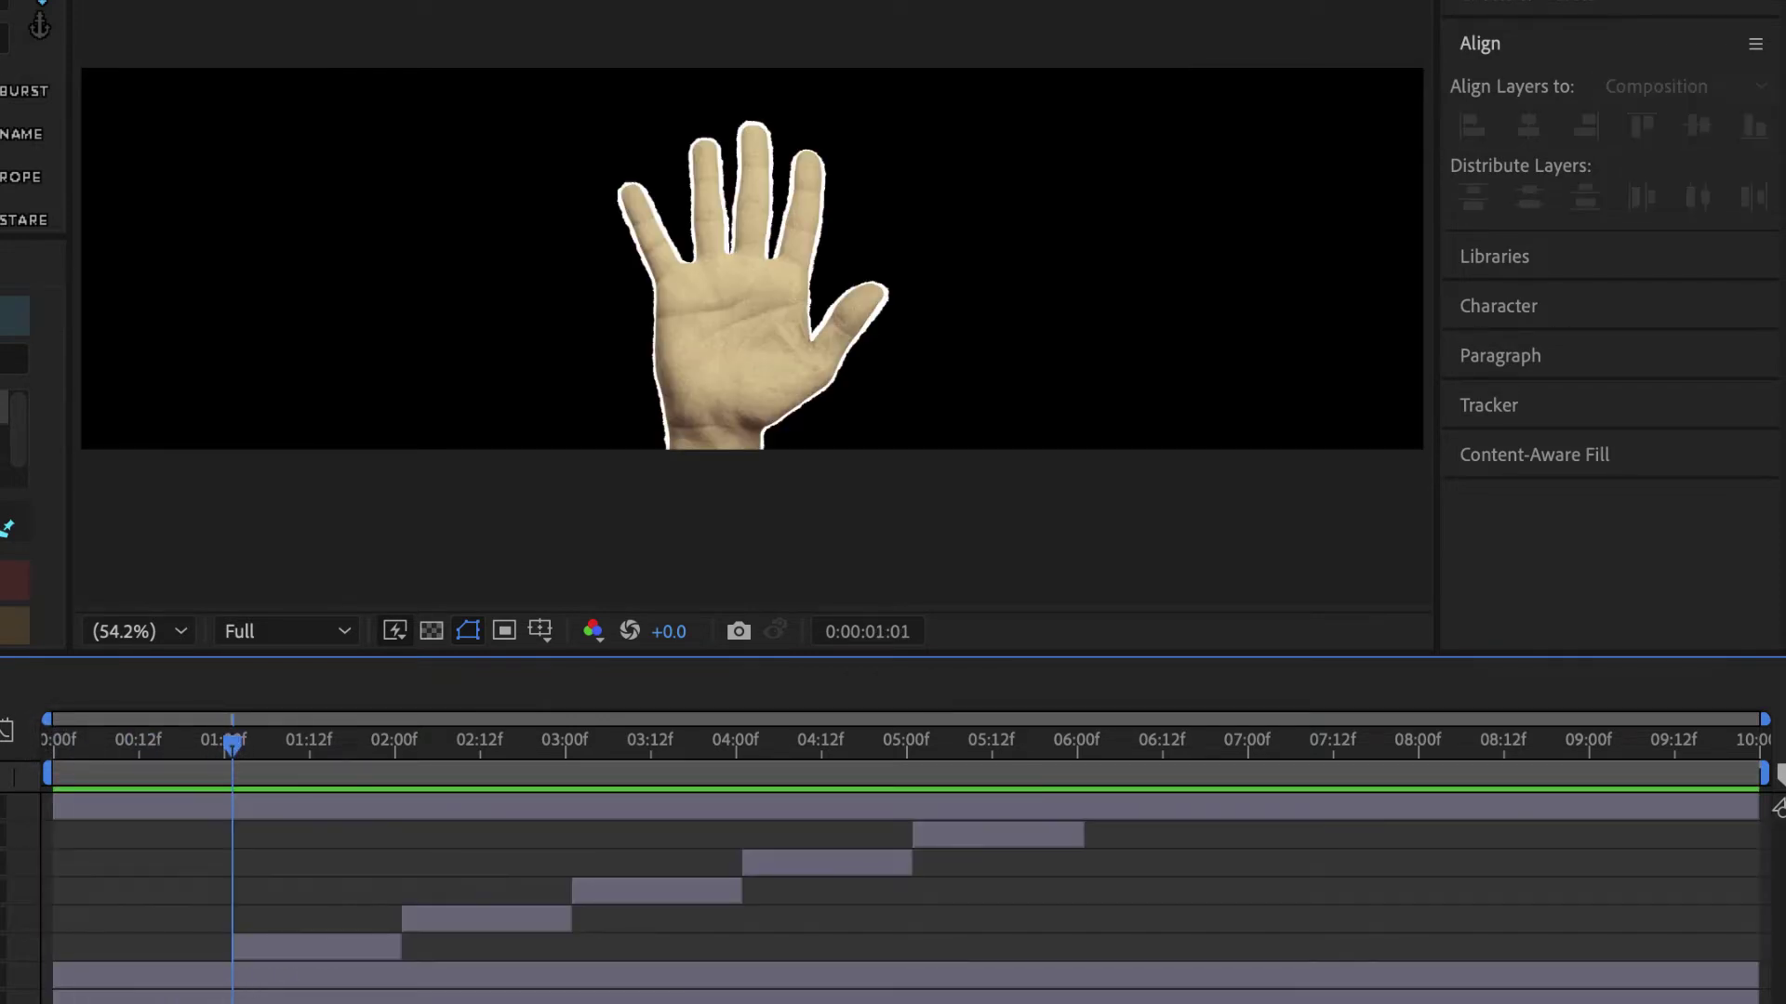
{"action": "left_click", "coordinate": [288, 947]}
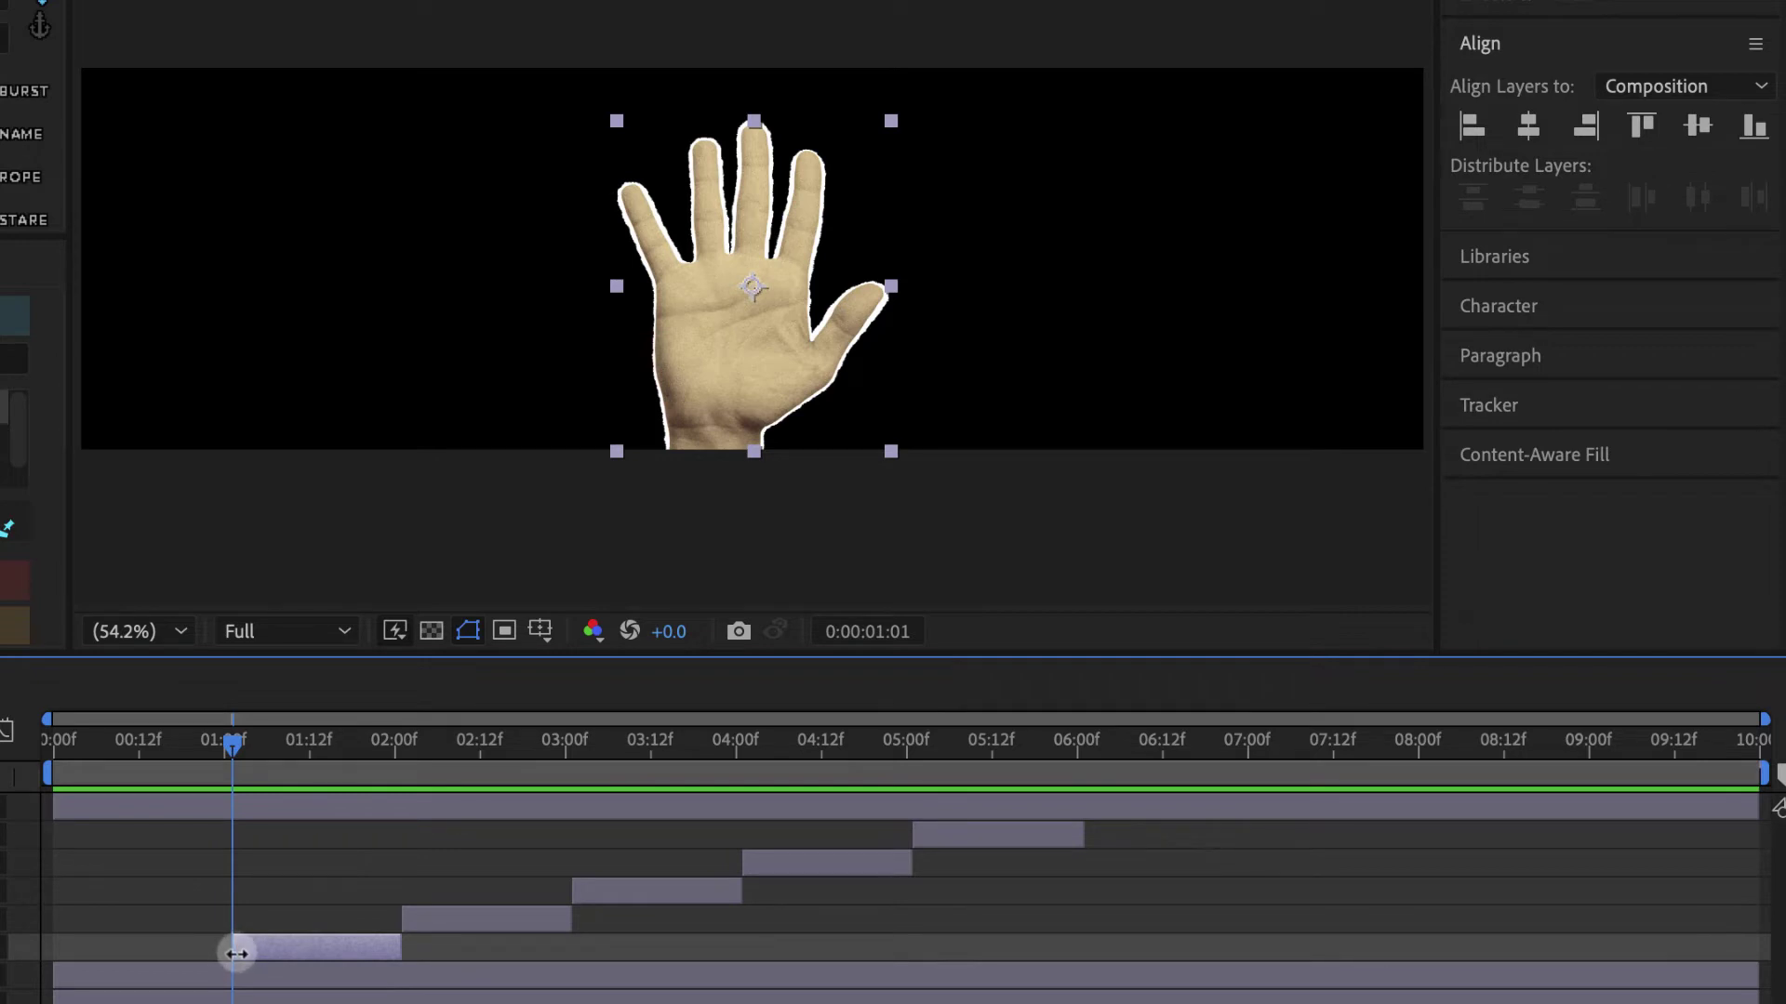
{"action": "left_click_drag", "start_coordinate": [235, 951], "coordinate": [165, 957]}
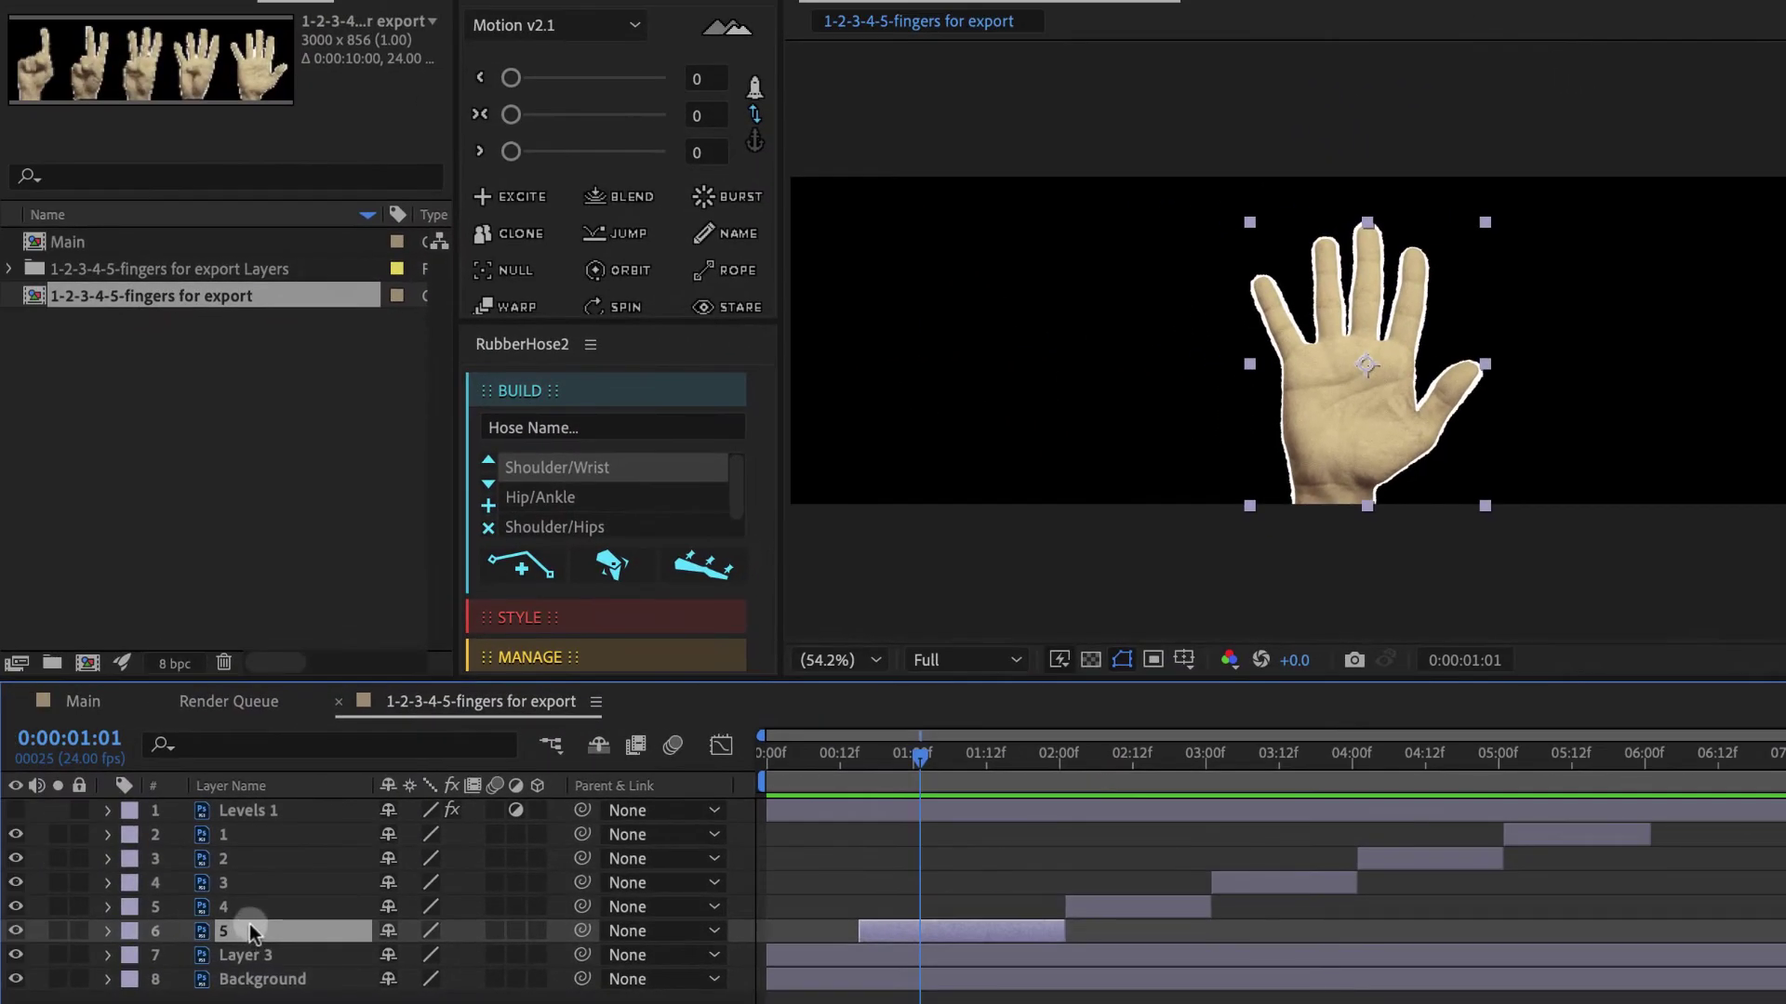
Keyframe layer 5's Position at 01:01, then at 00:18 lower the hand straight down to about 1500, 1076.4
{"action": "key", "text": "p"}
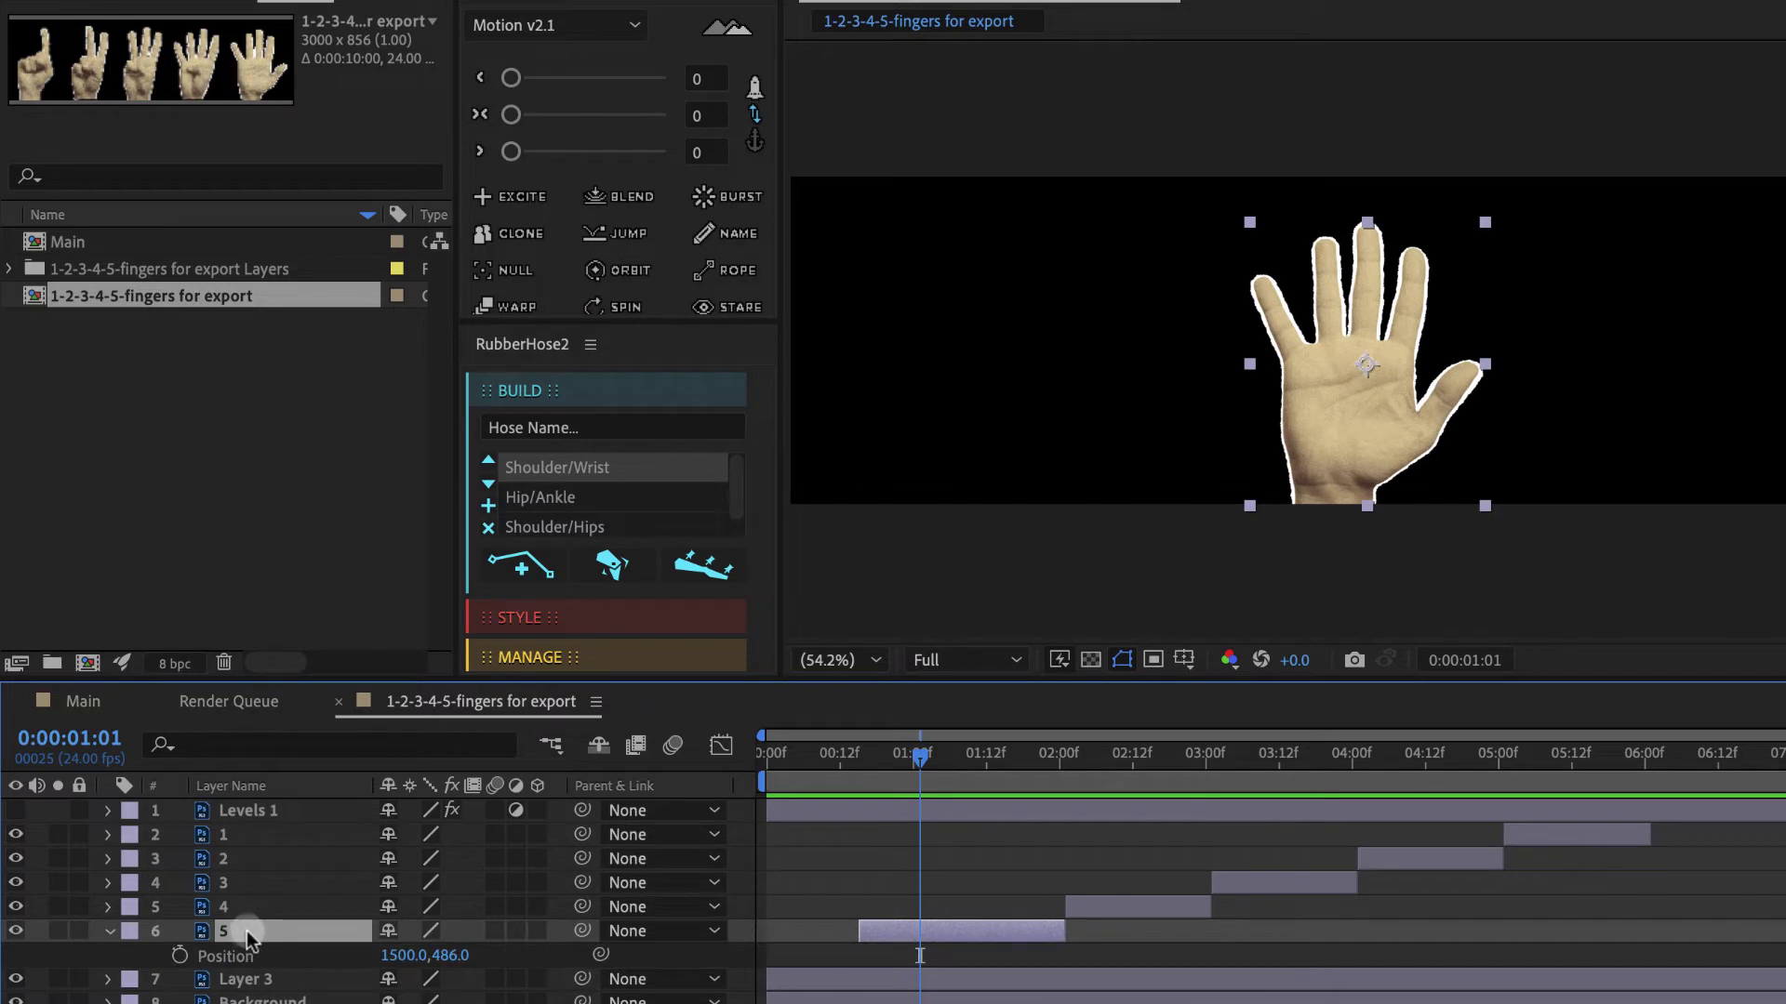
{"action": "left_click", "coordinate": [180, 956]}
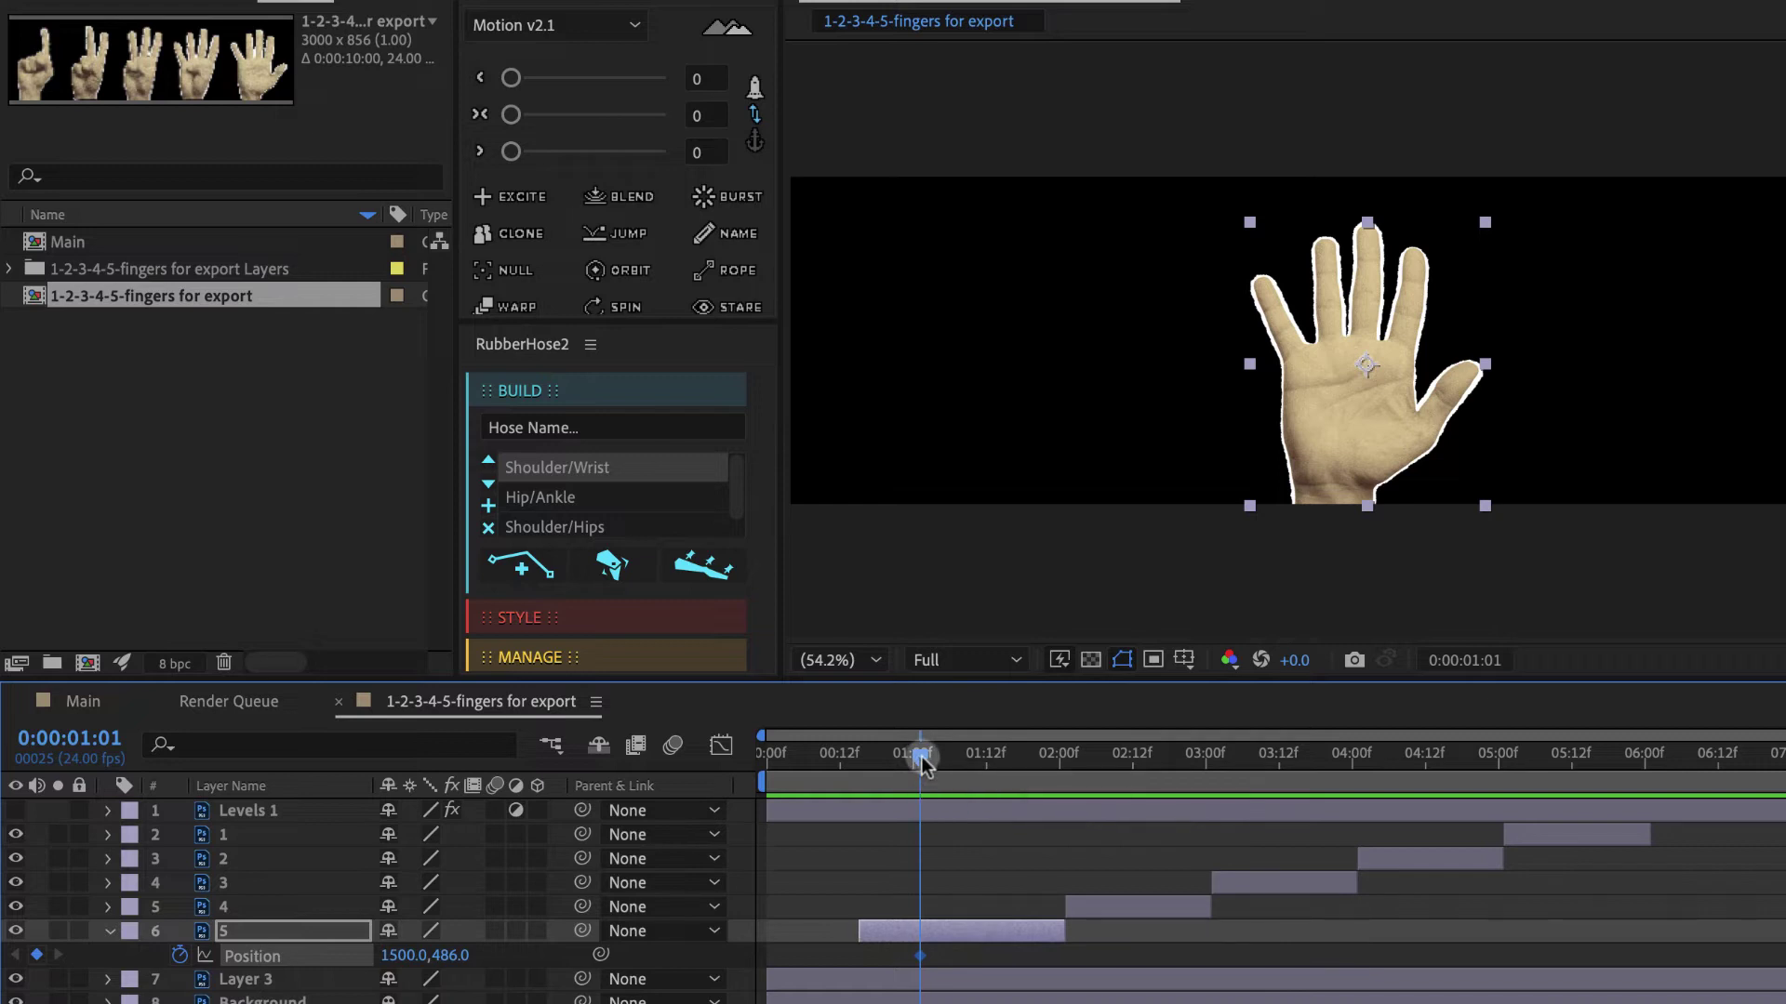
{"action": "left_click_drag", "start_coordinate": [921, 758], "coordinate": [876, 761]}
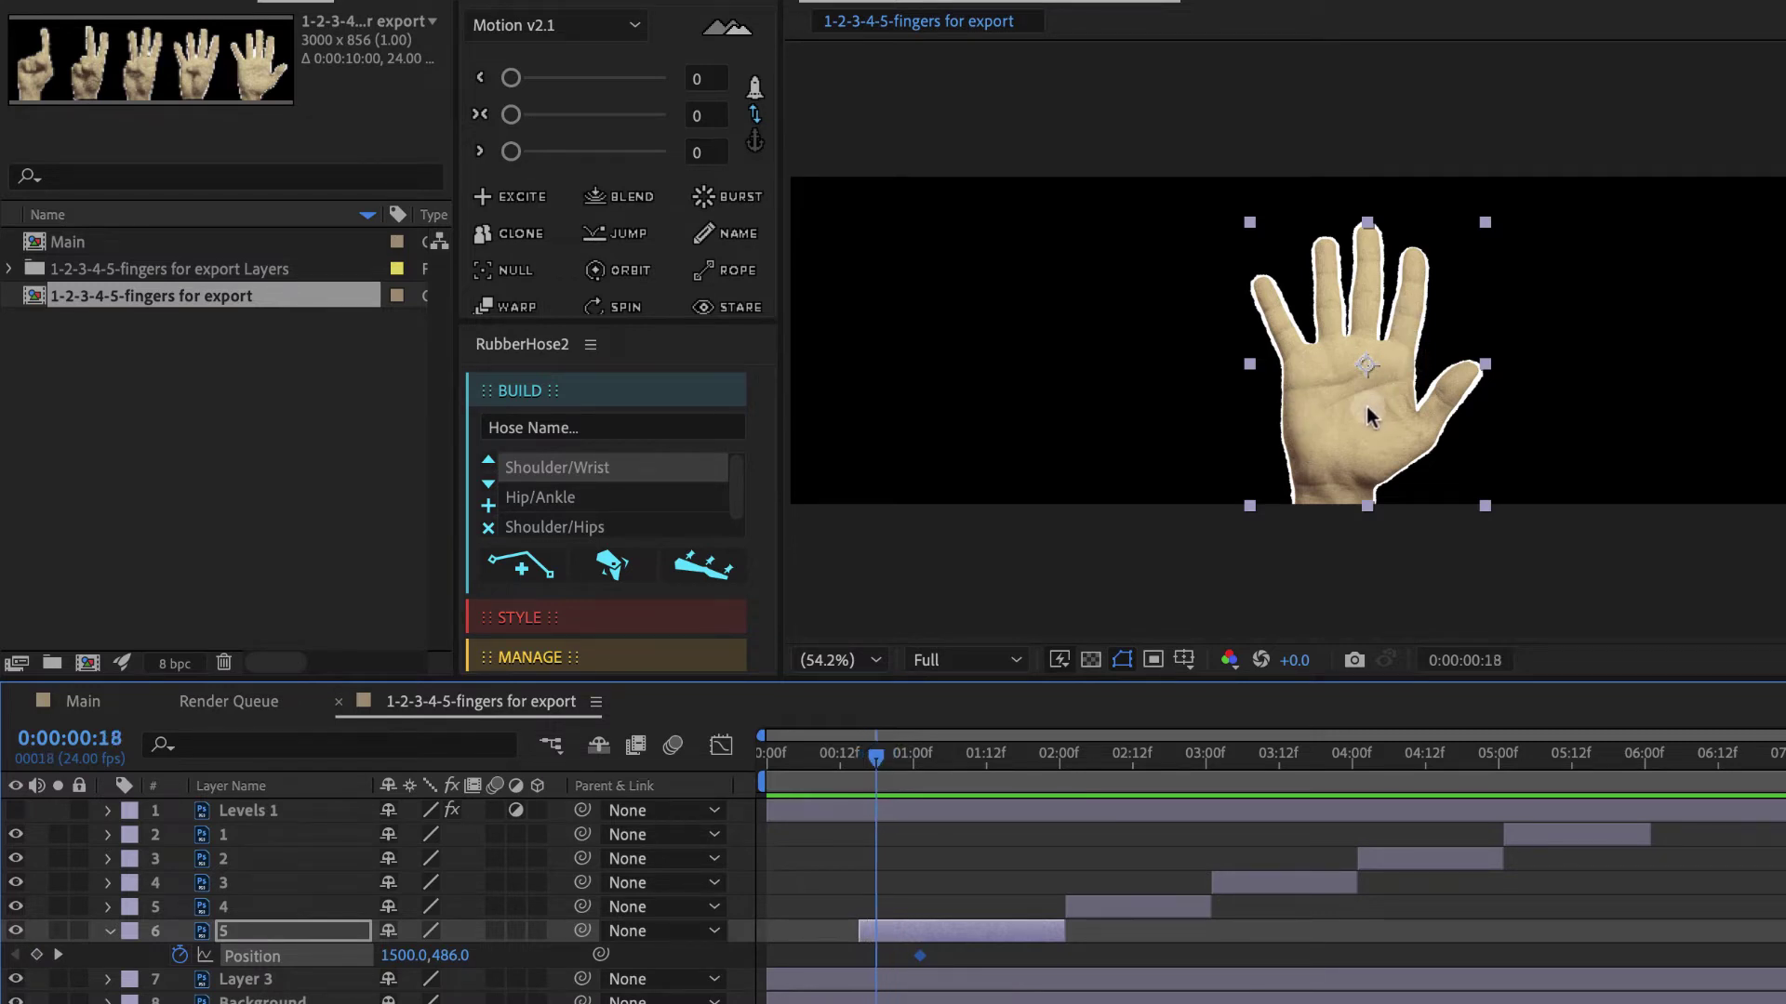
{"action": "left_click_drag", "start_coordinate": [1369, 423], "coordinate": [1363, 642]}
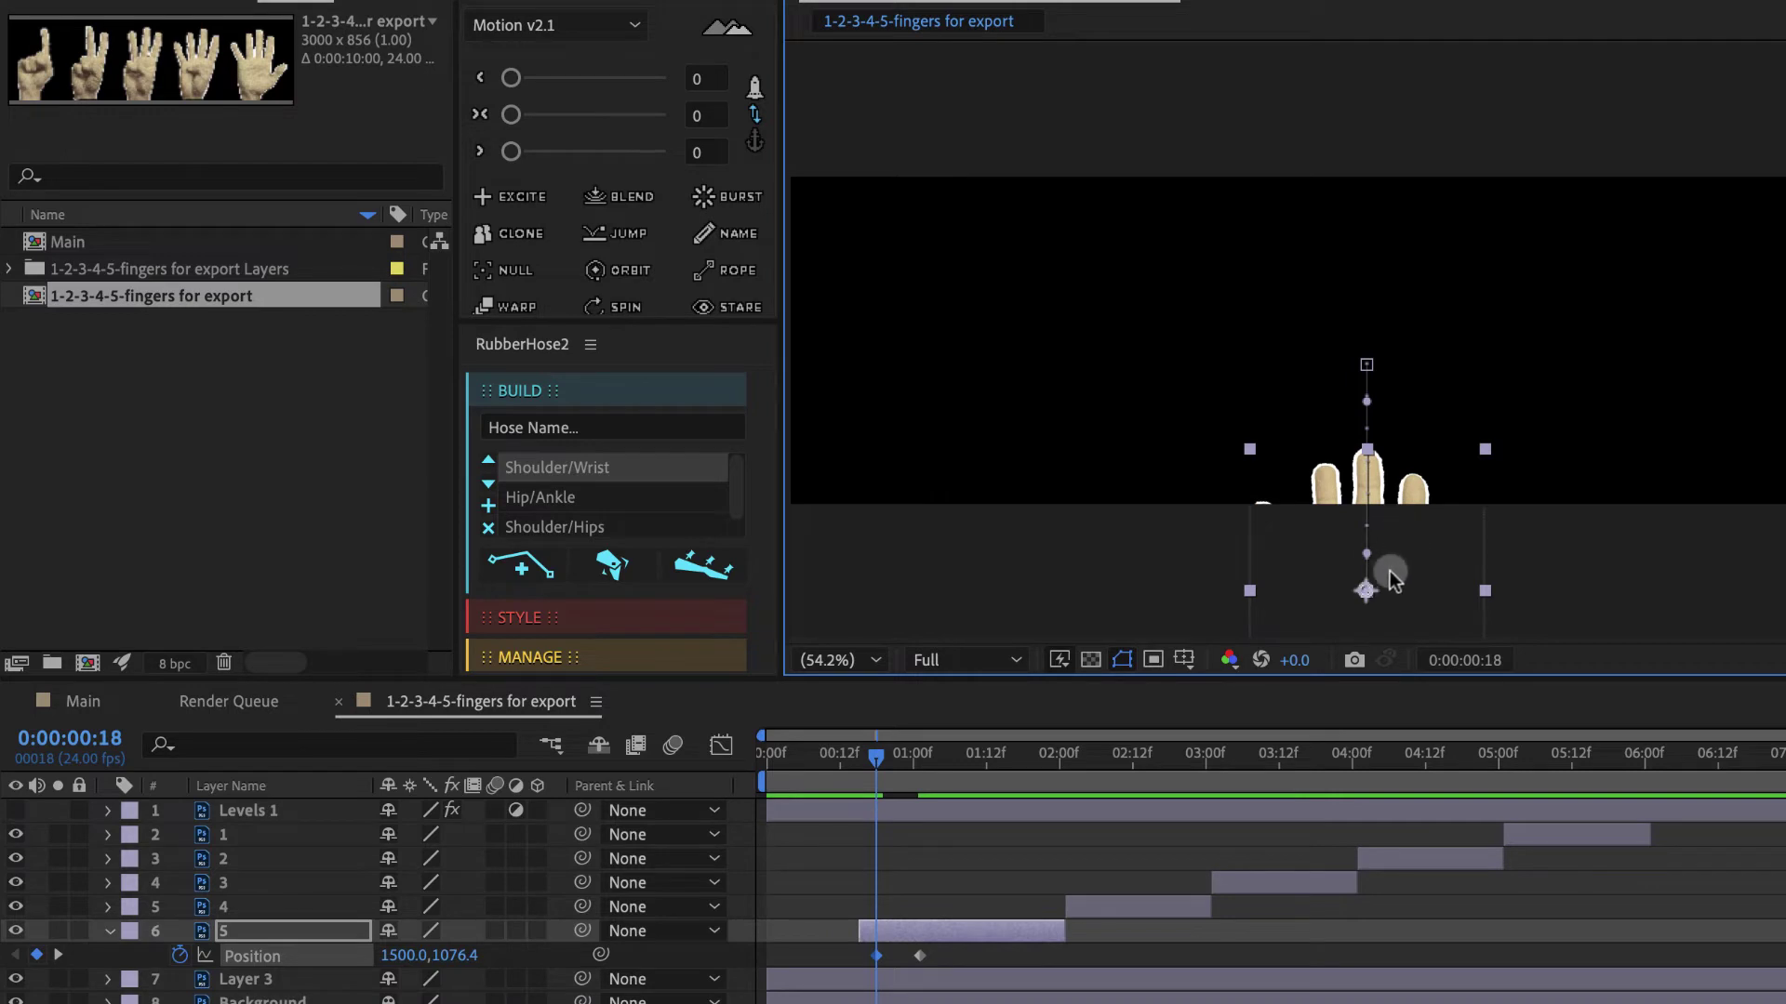
Nudge the hand fully below the frame to Position 1500.0, 1236.4 at 00:18 and play back the entrance
{"action": "key", "text": "shift+Down"}
{"action": "key", "text": "shift+Down"}
{"action": "key", "text": "shift+Down"}
{"action": "key", "text": "shift+Down"}
{"action": "key", "text": "shift+Down"}
{"action": "key", "text": "shift+Down"}
{"action": "key", "text": "shift+Down"}
{"action": "key", "text": "shift+Down"}
{"action": "key", "text": "shift+Down"}
{"action": "key", "text": "shift+Down"}
{"action": "key", "text": "shift+Down"}
{"action": "key", "text": "shift+Down"}
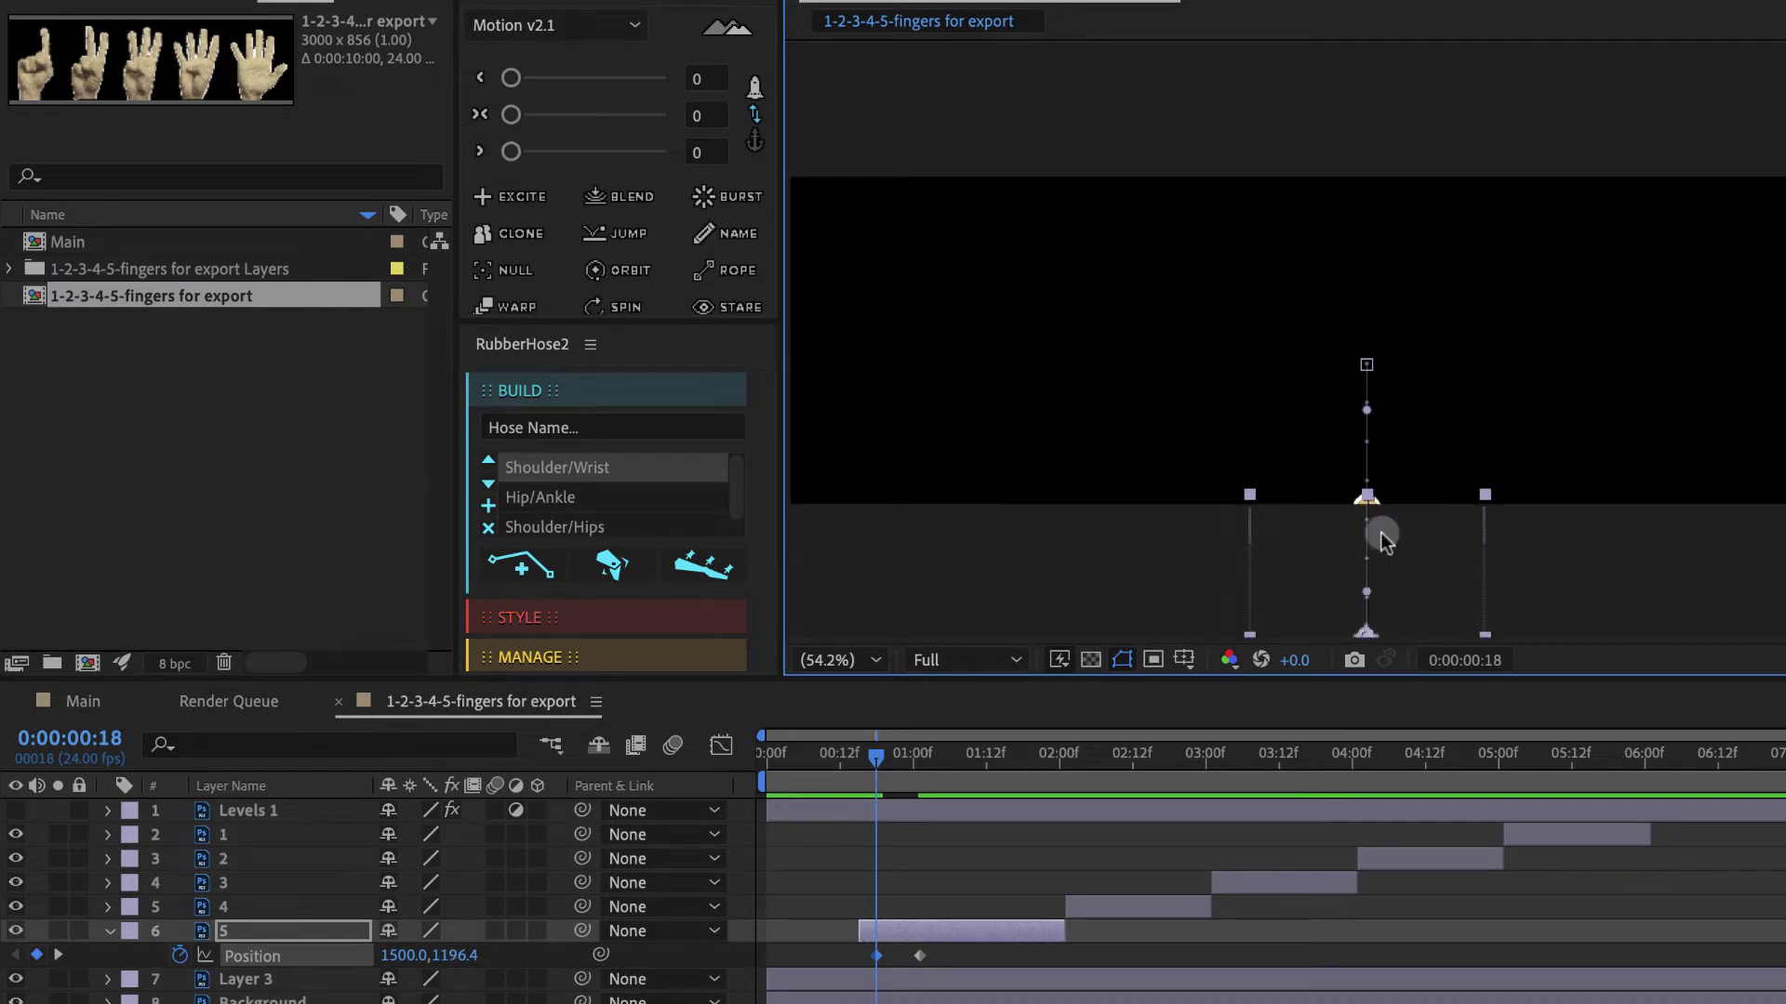
{"action": "key", "text": "space"}
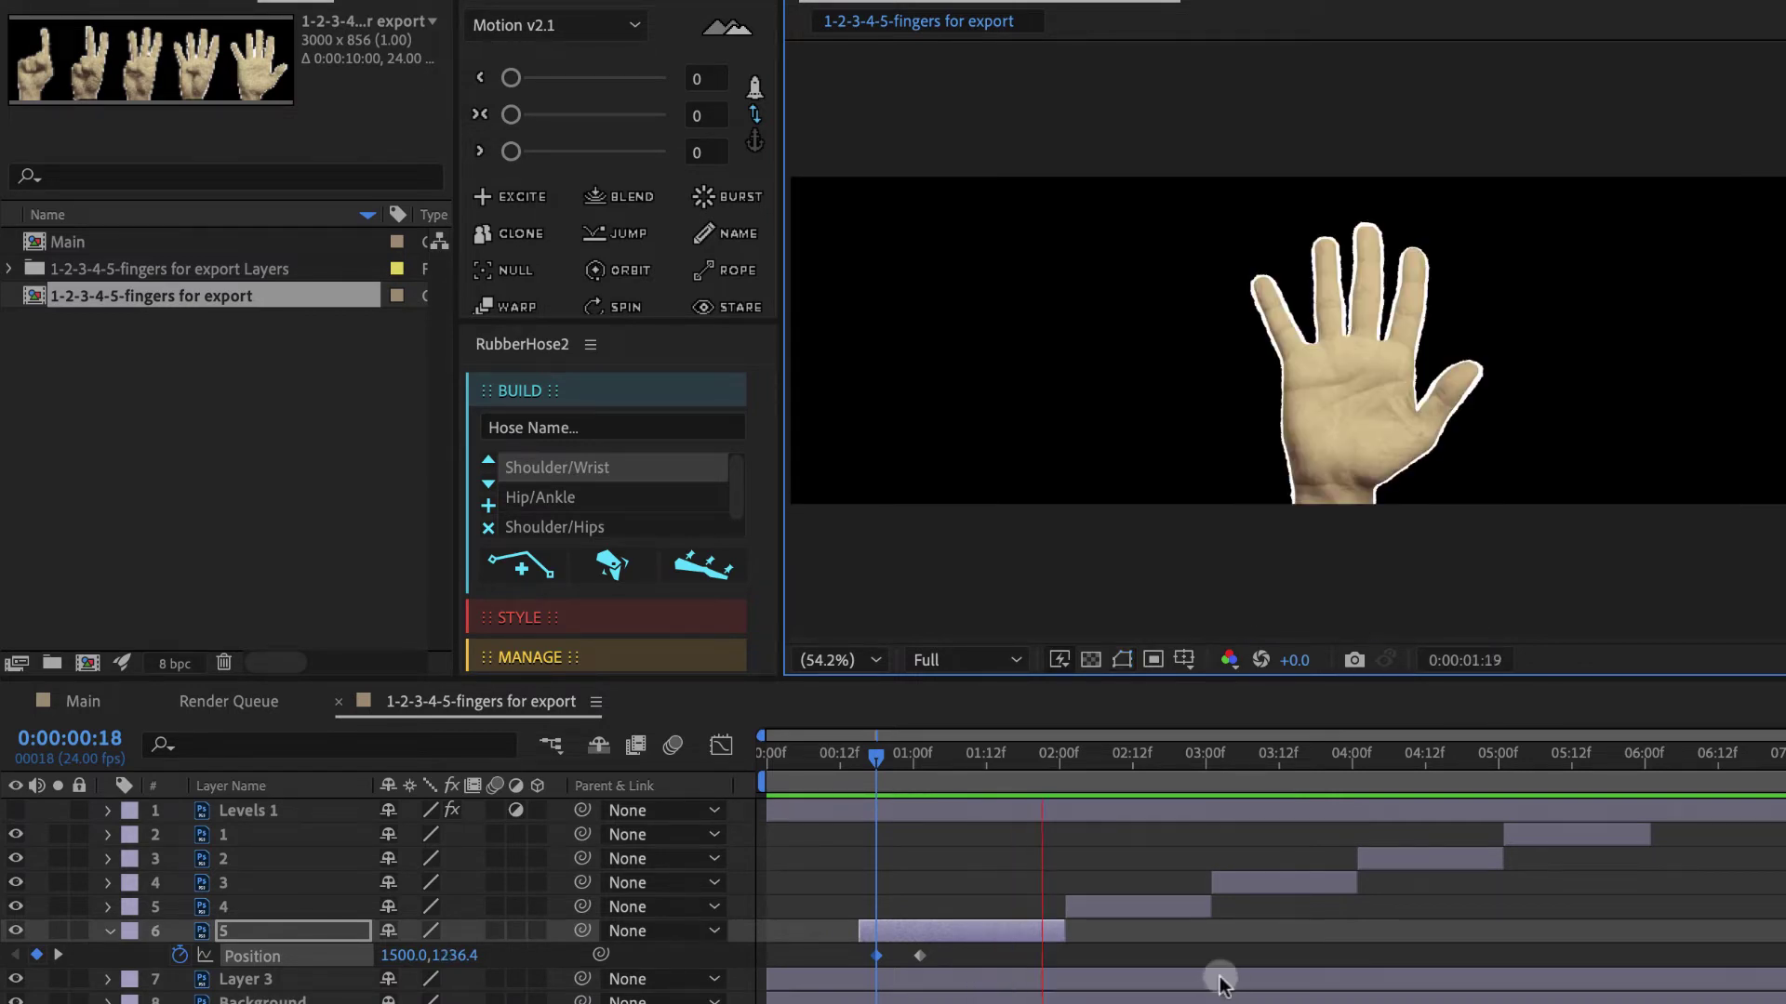
{"action": "key", "text": "space"}
Move layer 5's first Position keyframe earlier to the layer's start, at about 00:15
{"action": "left_click", "coordinate": [941, 763]}
{"action": "left_click_drag", "start_coordinate": [940, 770], "coordinate": [878, 784]}
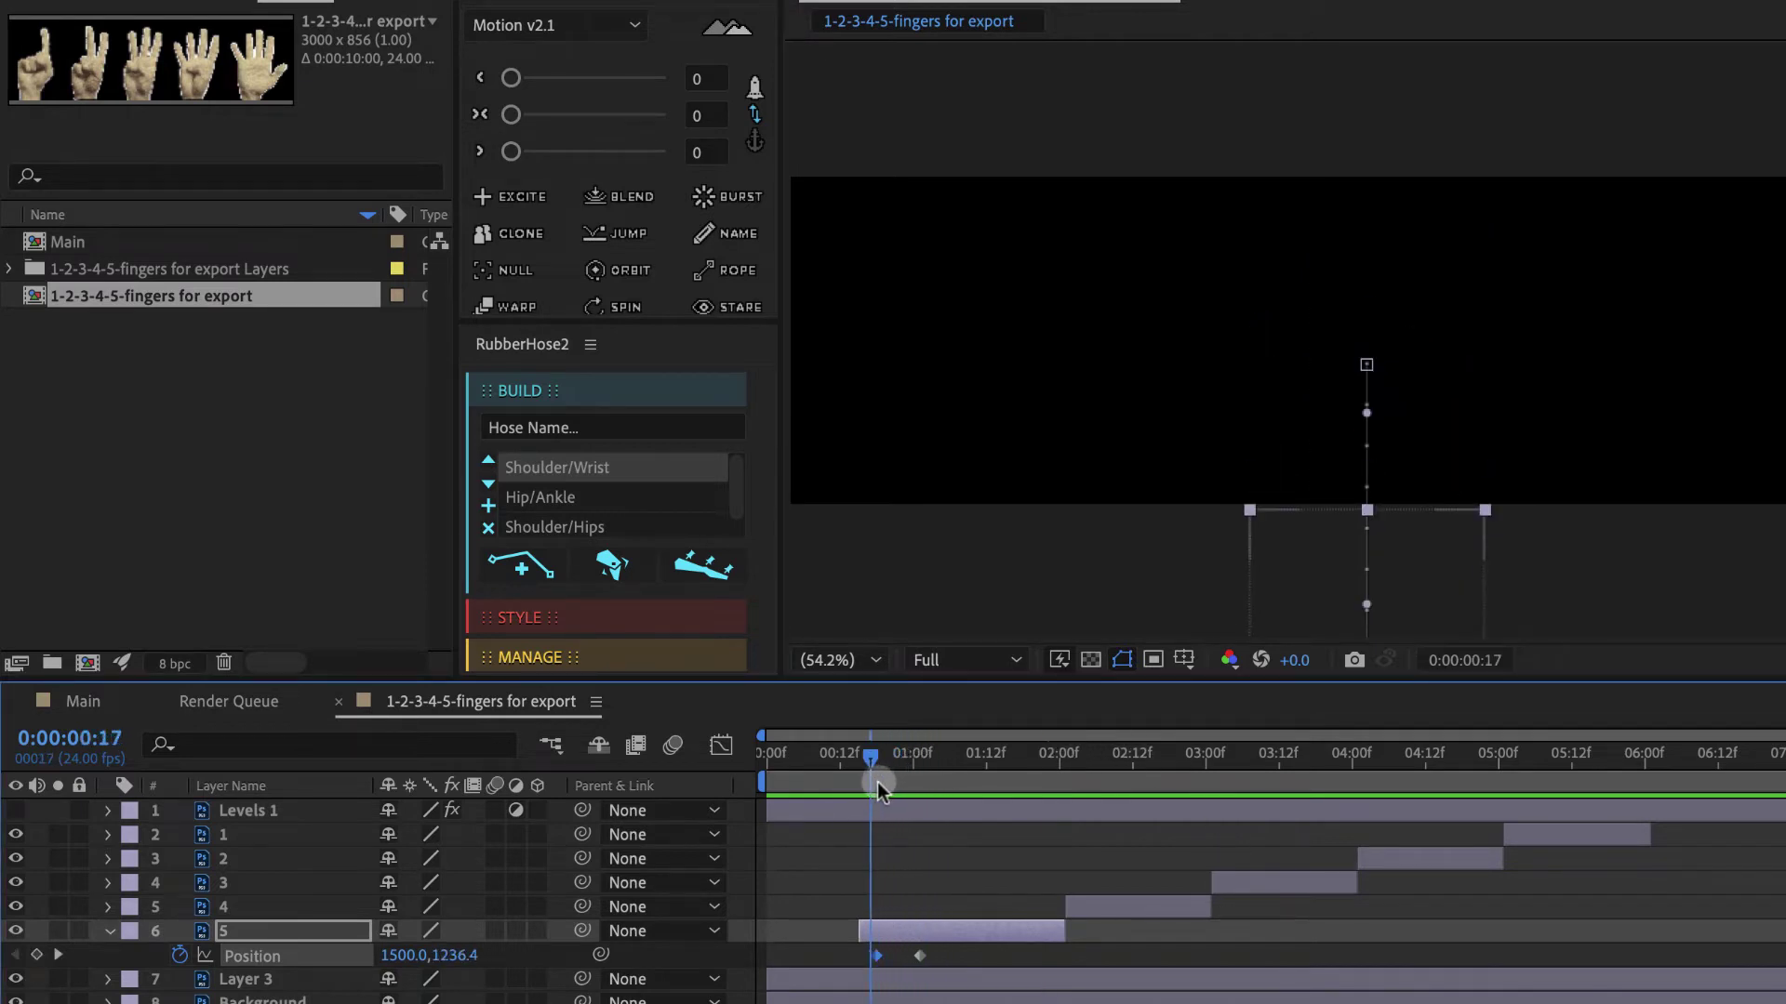
{"action": "left_click", "coordinate": [912, 962]}
{"action": "left_click_drag", "start_coordinate": [877, 956], "coordinate": [848, 969]}
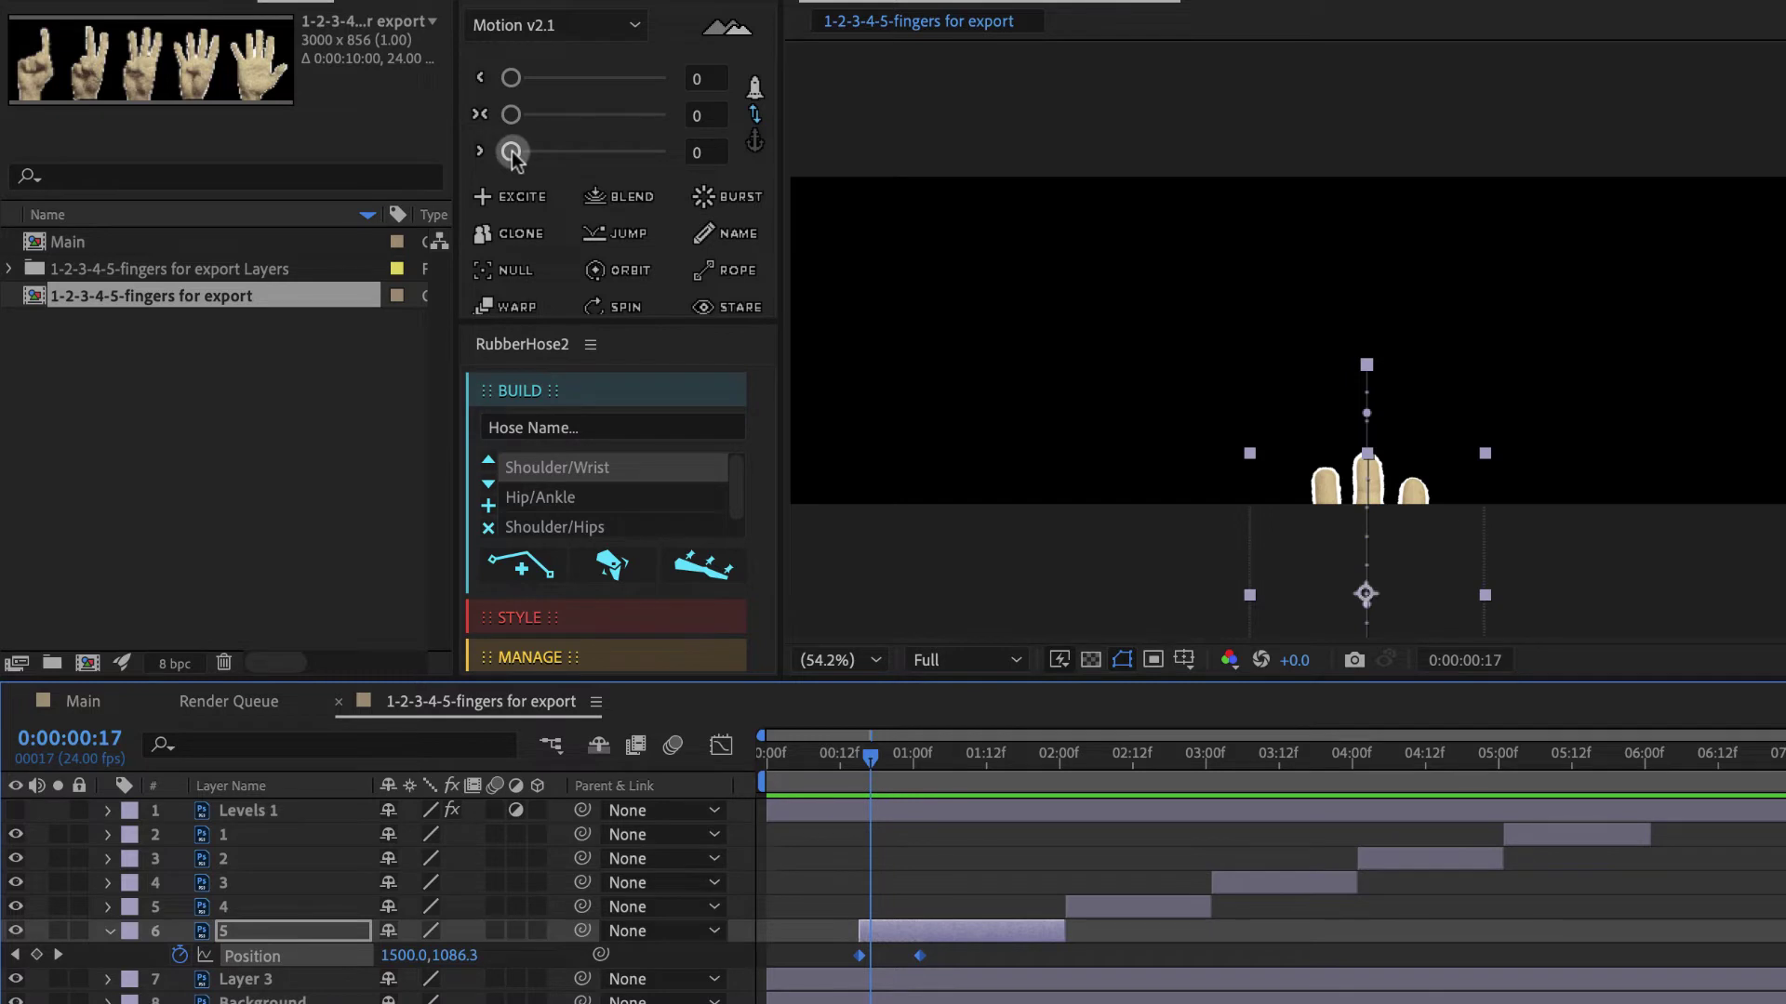
Ease layer 5's Position keyframes with a Motion v2.1 easing value of 82 and play back the entrance
{"action": "left_click_drag", "start_coordinate": [512, 154], "coordinate": [639, 159]}
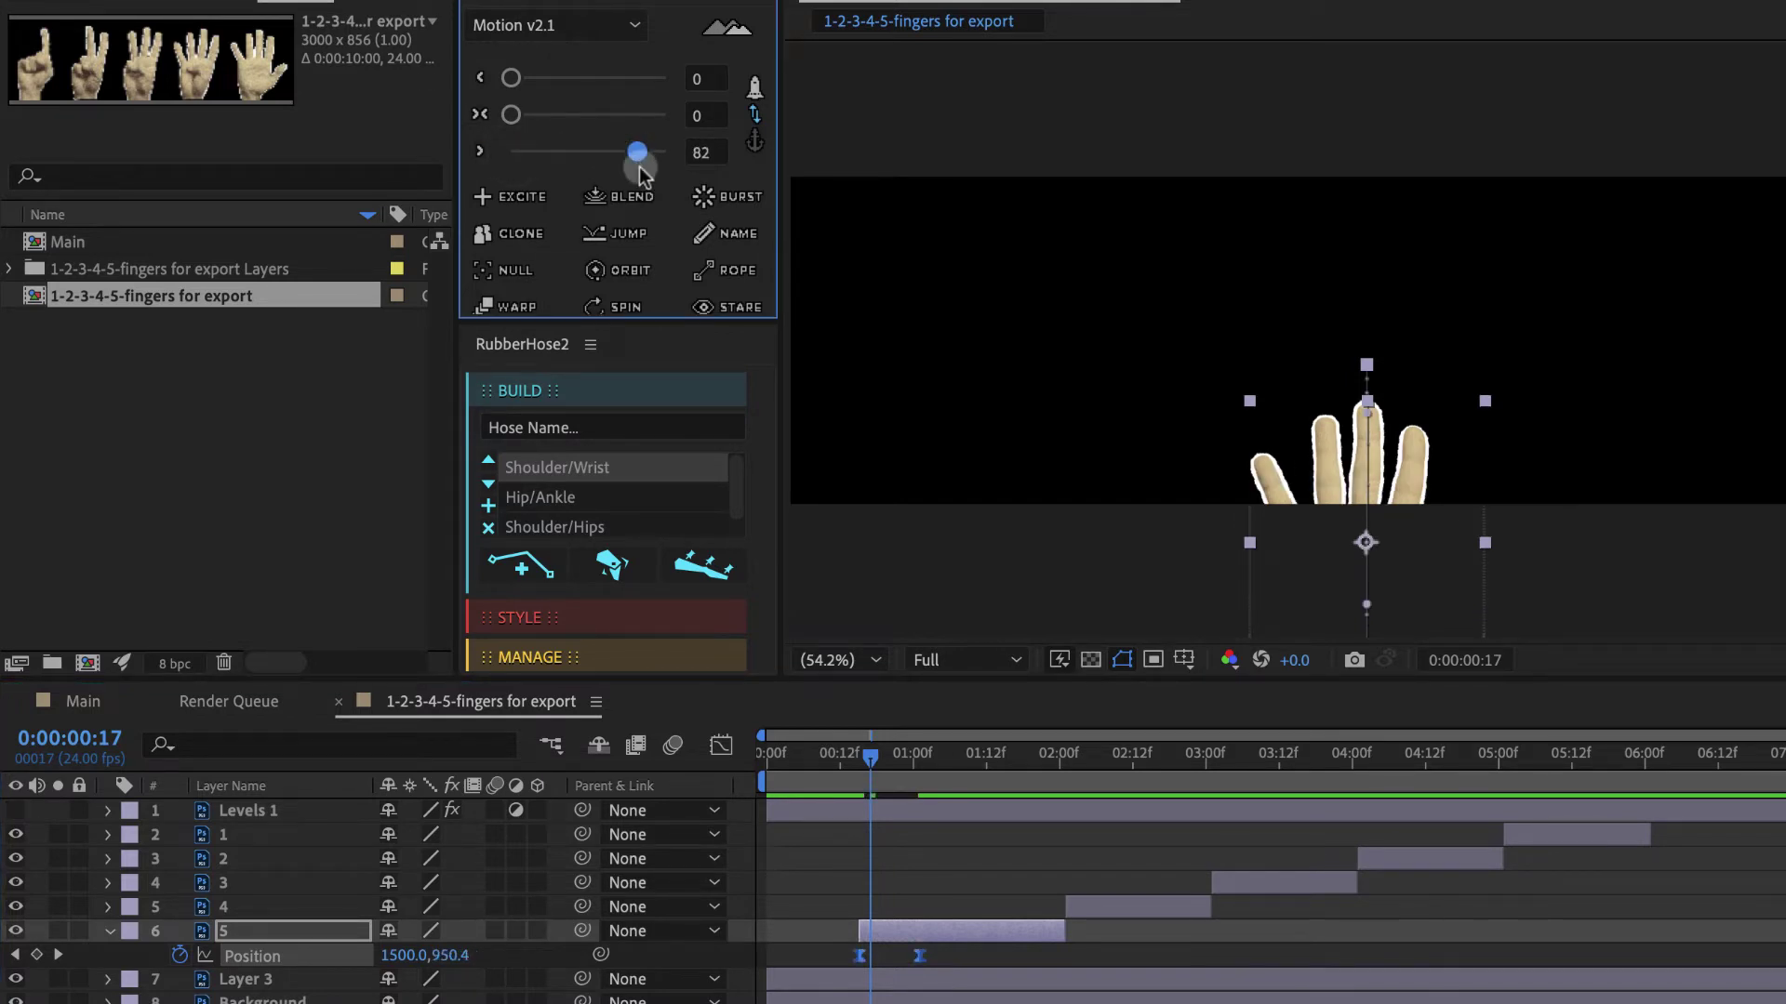
{"action": "left_click", "coordinate": [835, 775]}
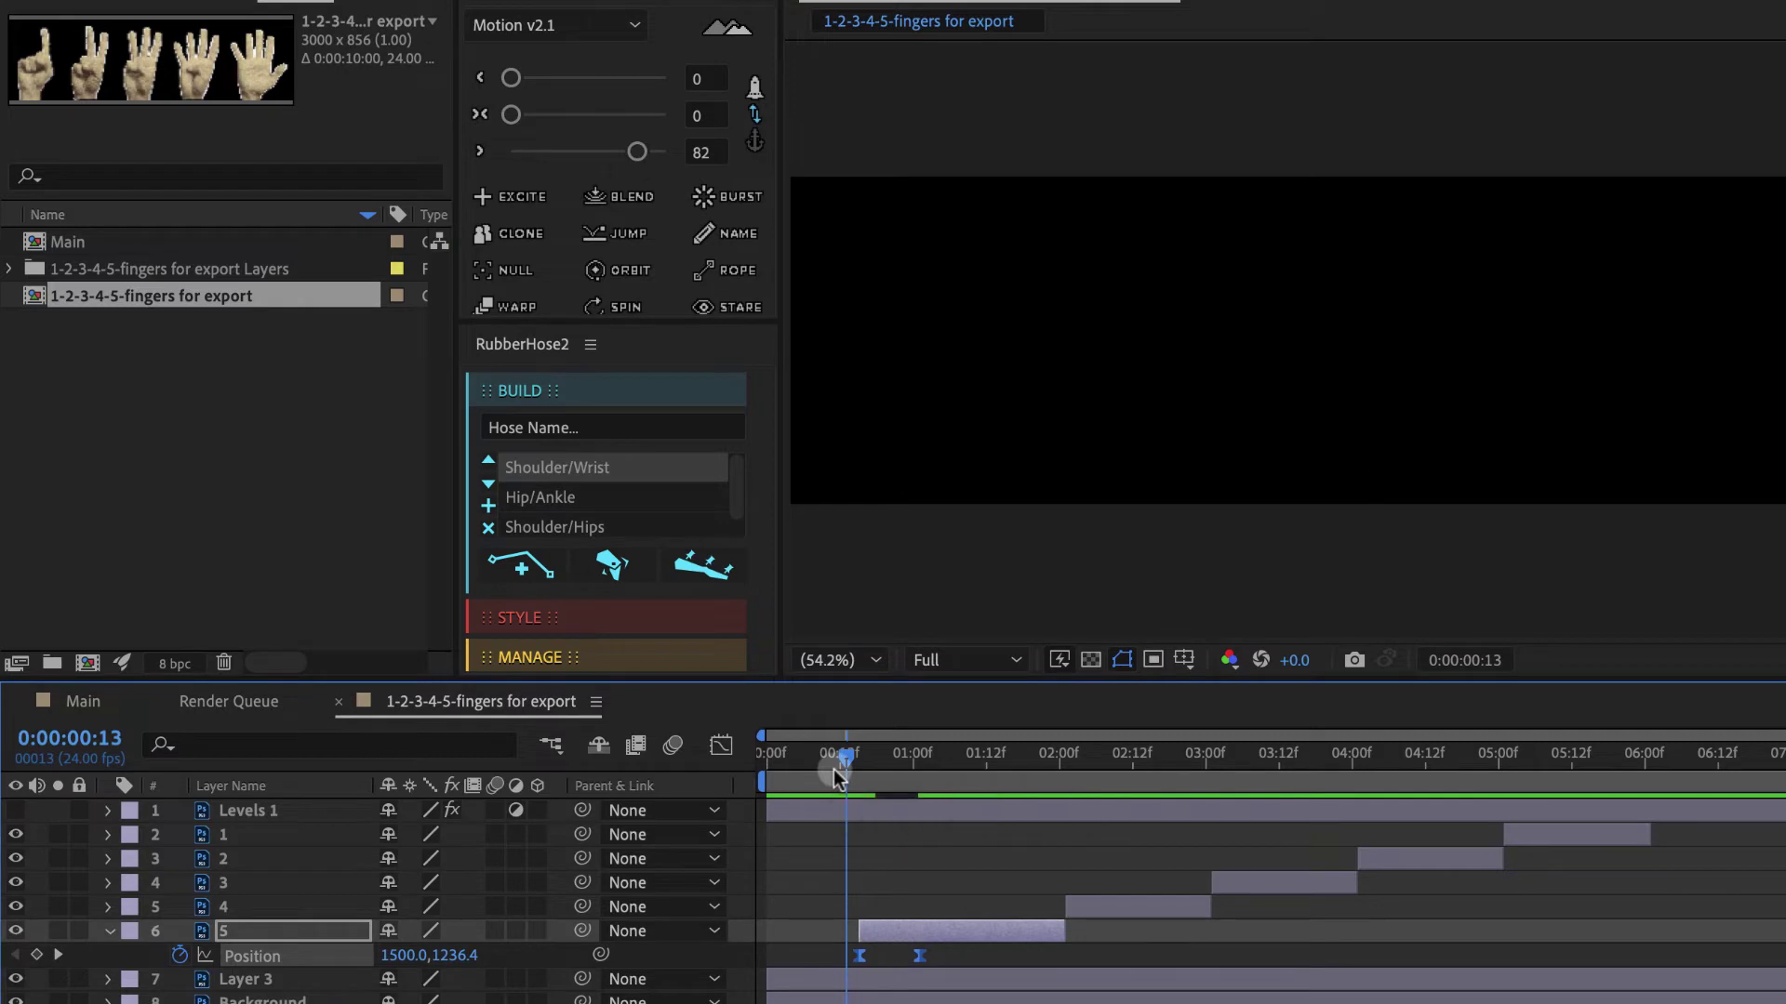
{"action": "key", "text": "space"}
{"action": "key", "text": "space"}
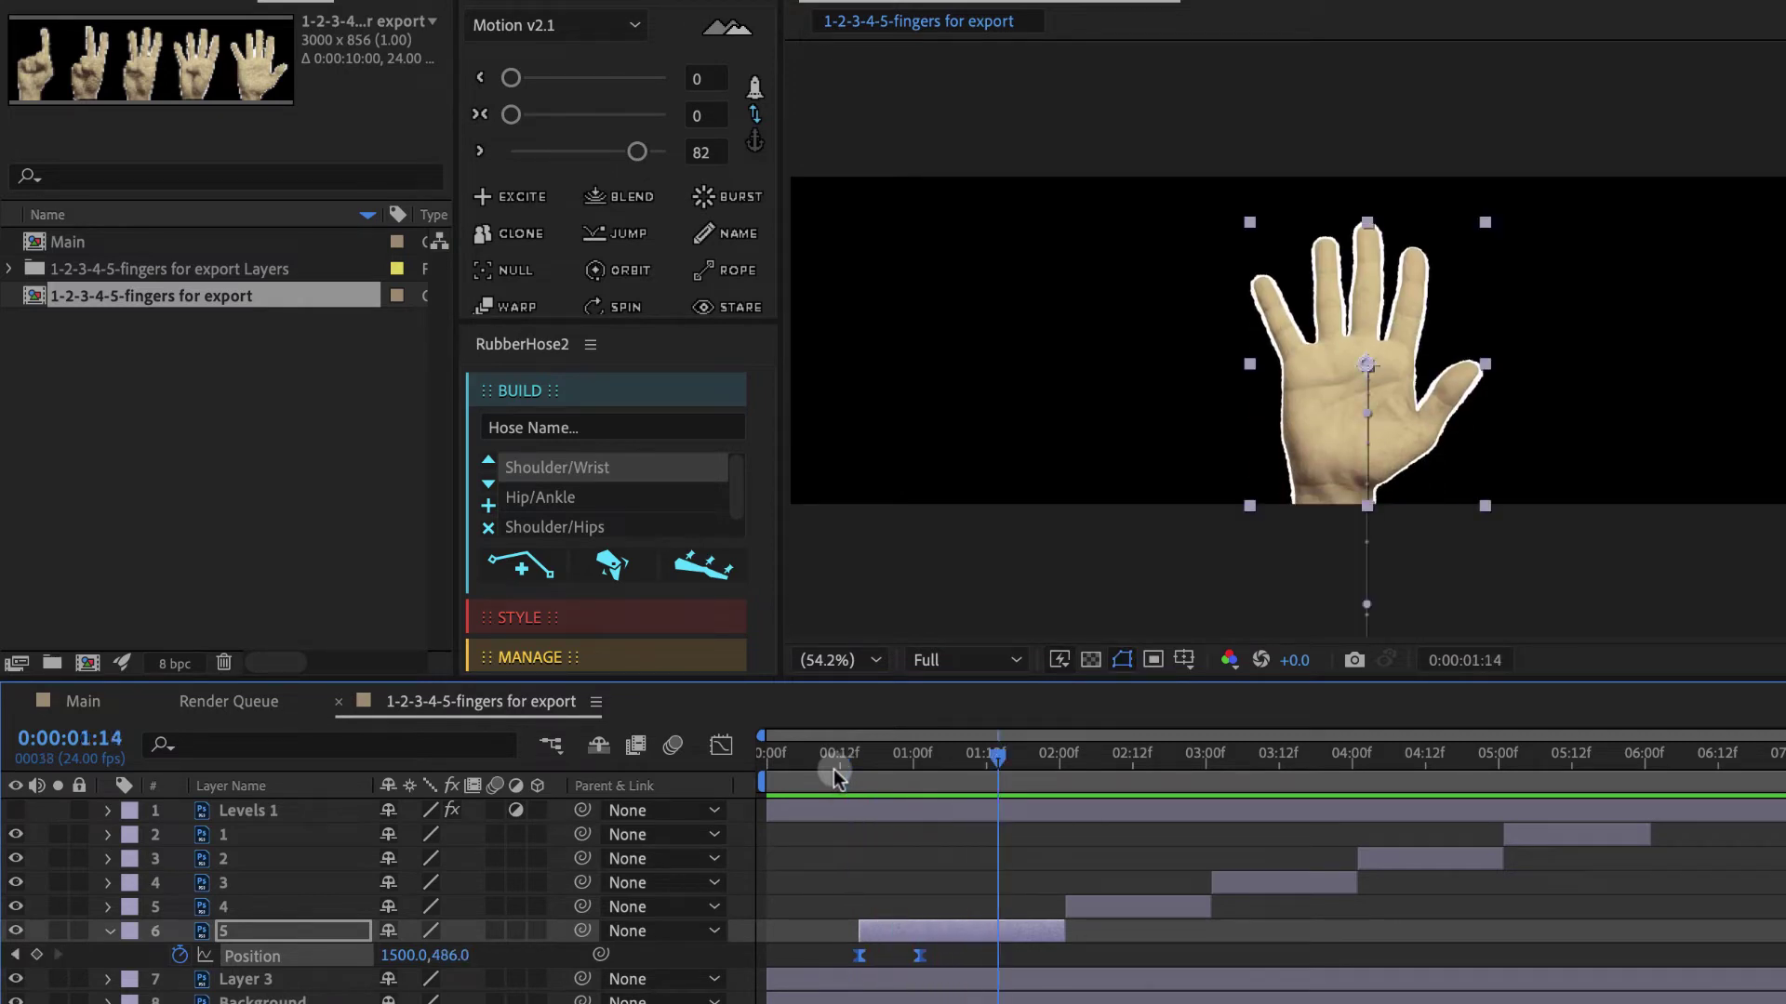
Move layer 5's final Position keyframe to 01:00 and deselect the layer
{"action": "left_click", "coordinate": [914, 761]}
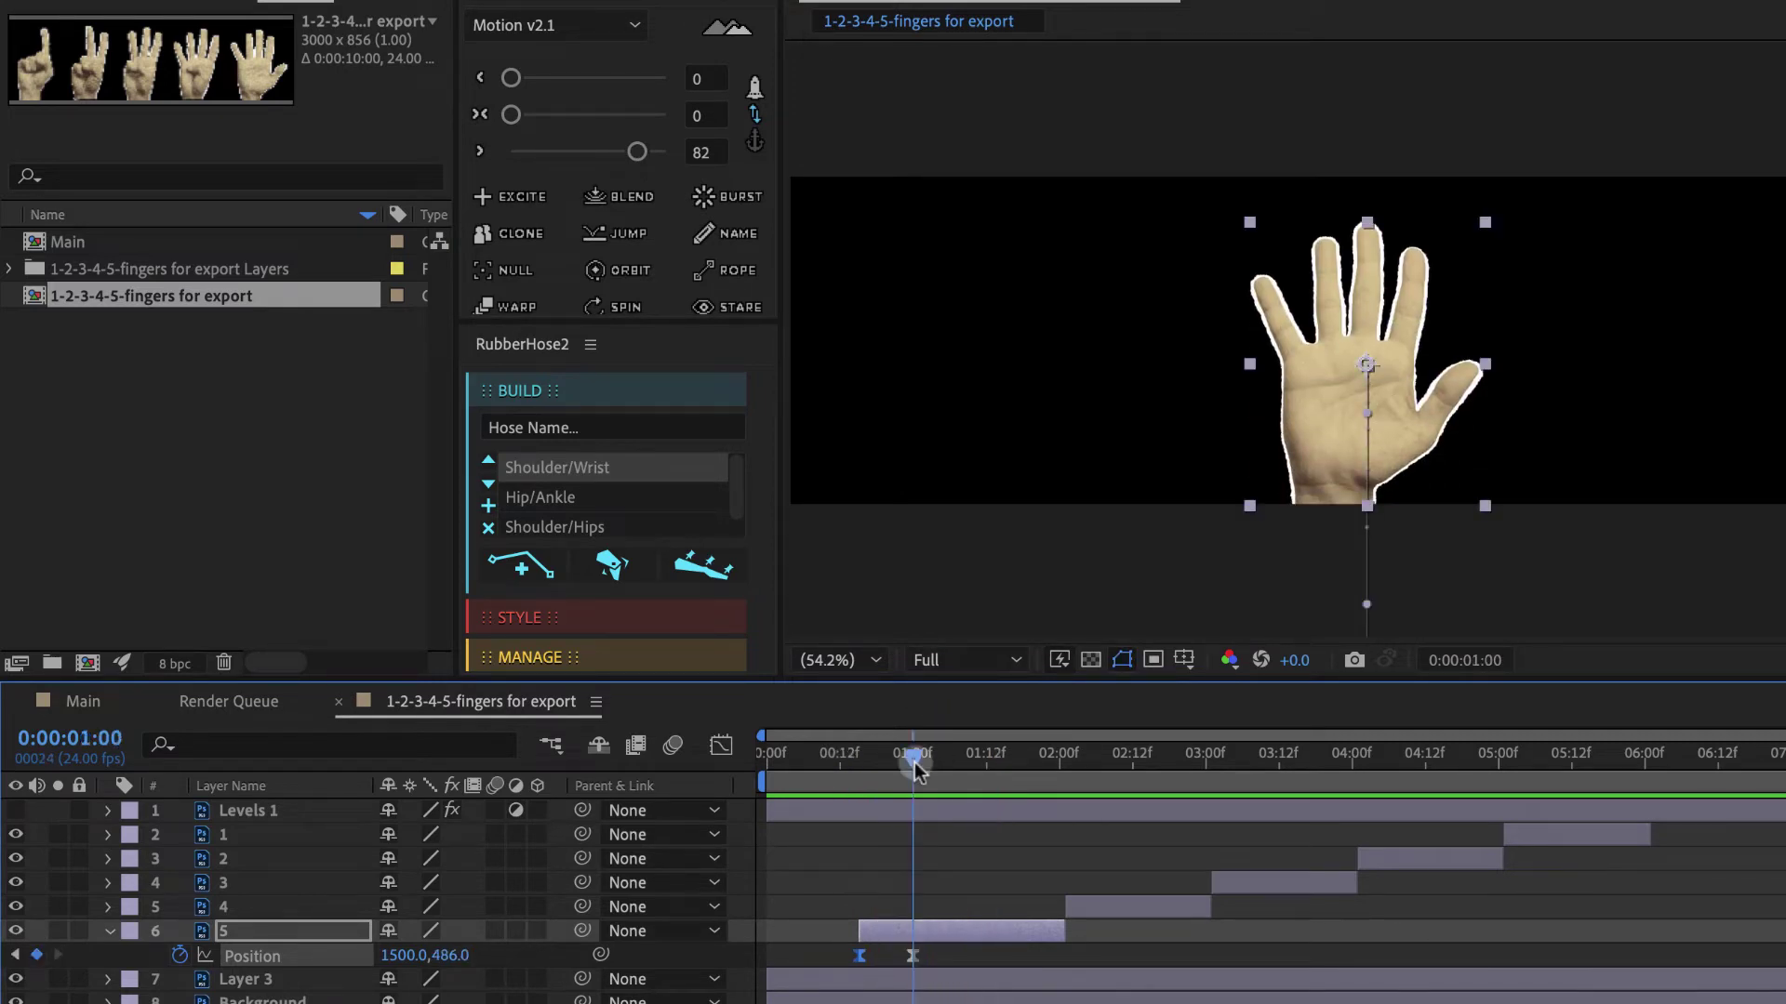
{"action": "left_click_drag", "start_coordinate": [916, 768], "coordinate": [1013, 896]}
{"action": "left_click", "coordinate": [1587, 558]}
{"action": "key", "text": "j"}
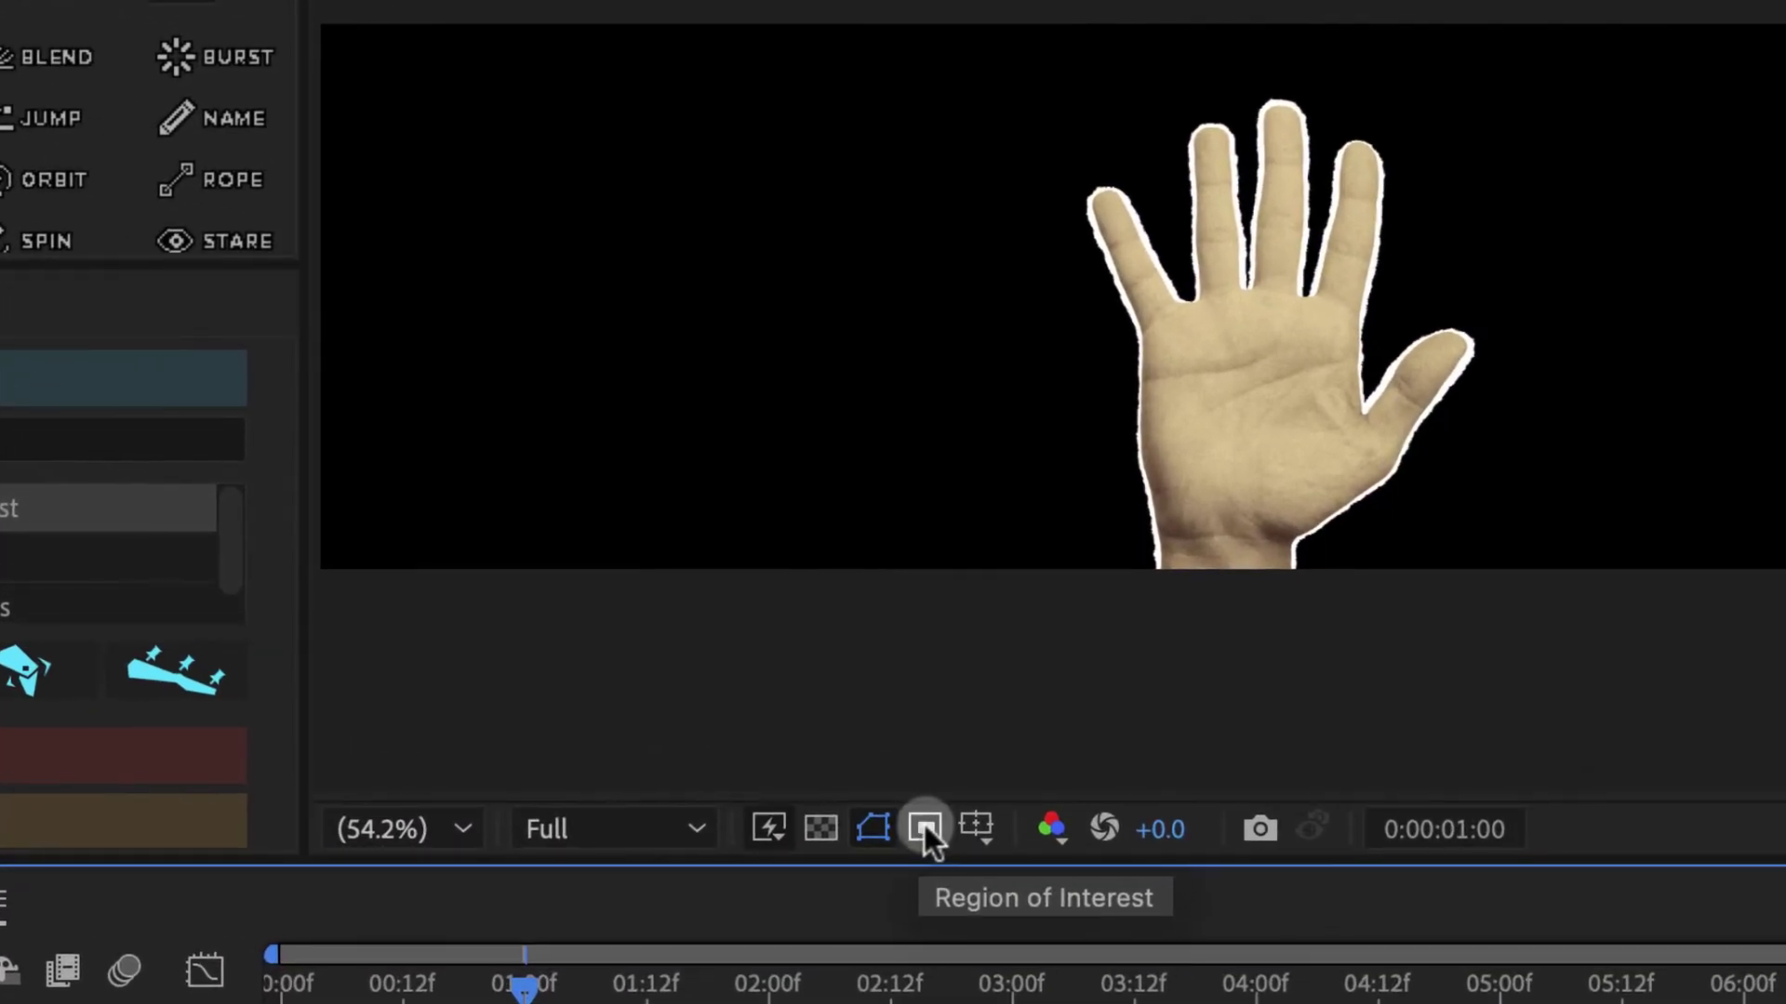
Draw a region of interest closely around the open hand and crop the composition to it
{"action": "left_click", "coordinate": [925, 826]}
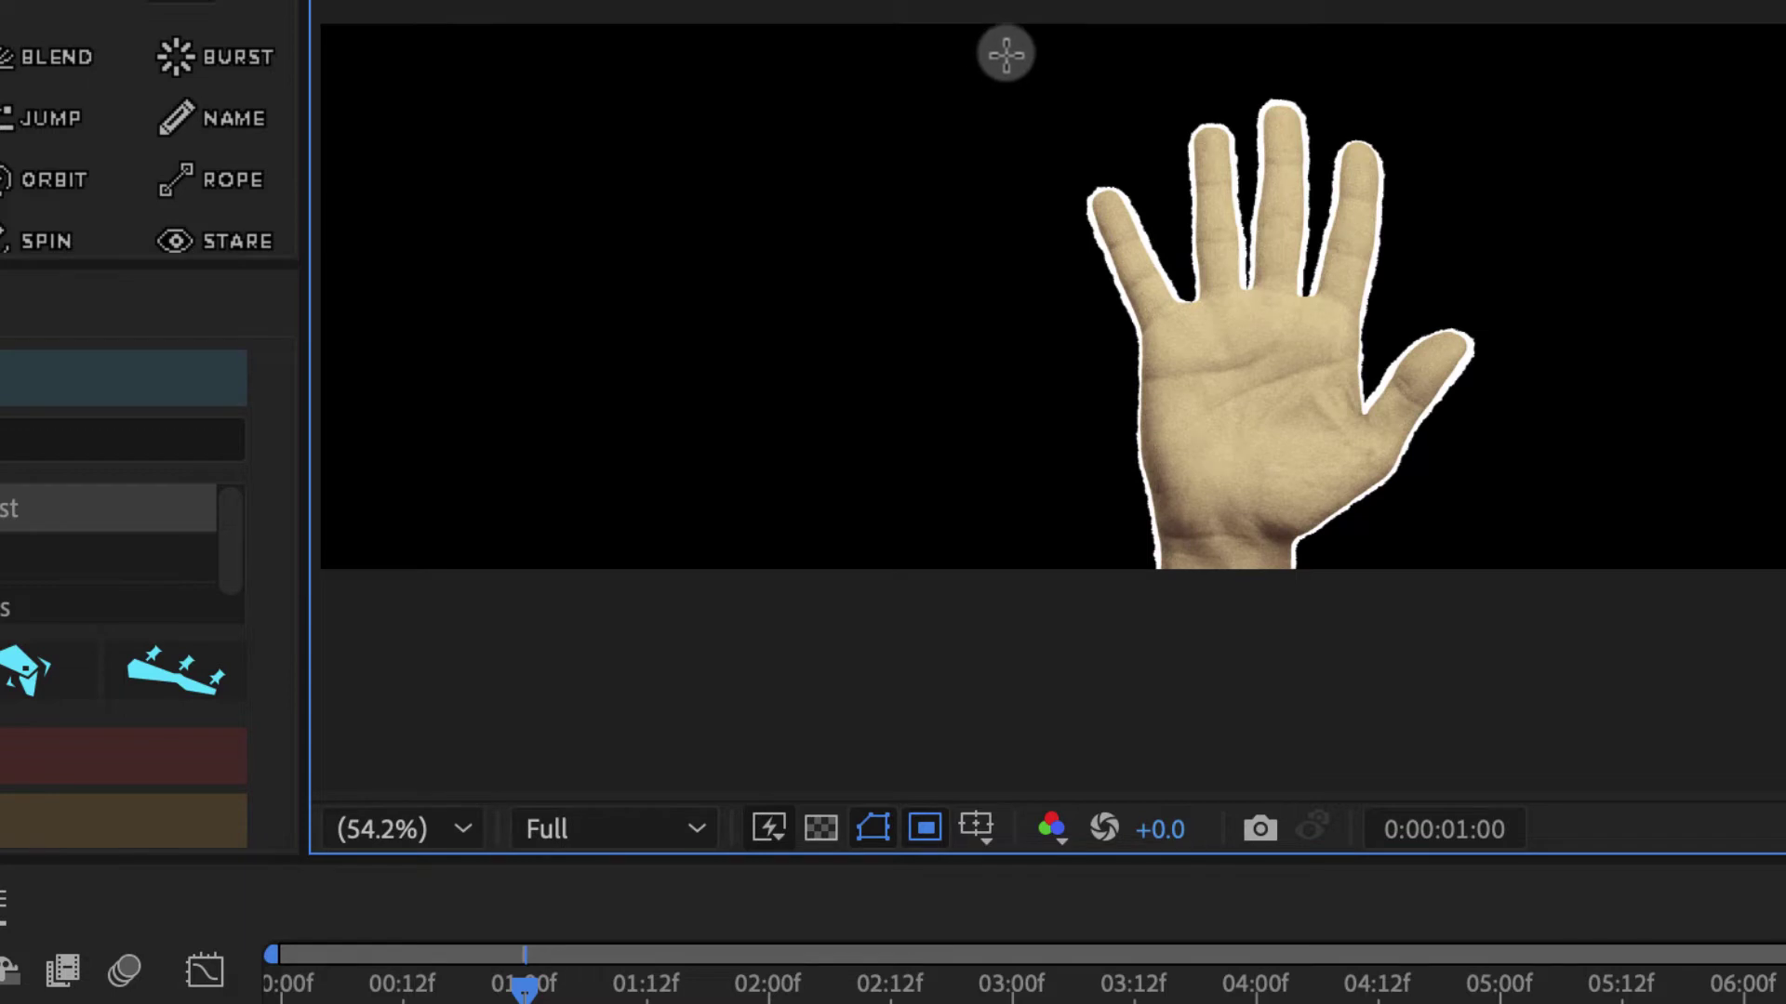
{"action": "left_click_drag", "start_coordinate": [987, 48], "coordinate": [1507, 582]}
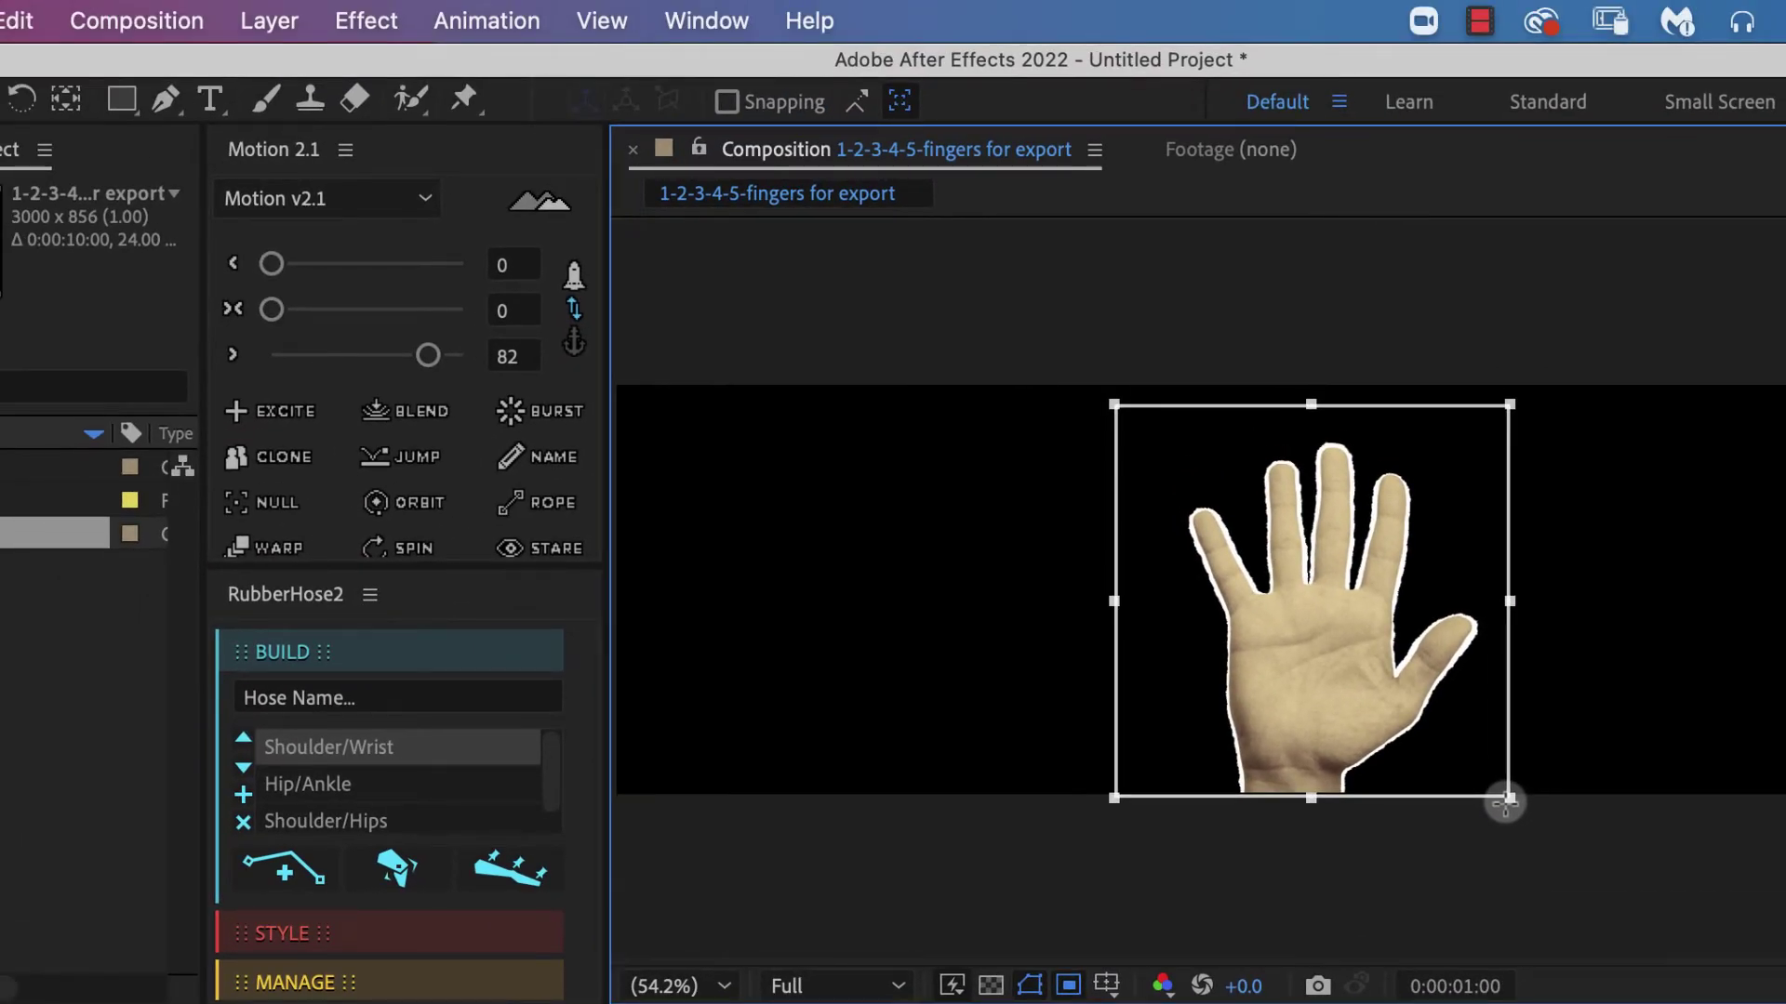
{"action": "left_click_drag", "start_coordinate": [1506, 804], "coordinate": [1520, 816]}
{"action": "left_click", "coordinate": [135, 20]}
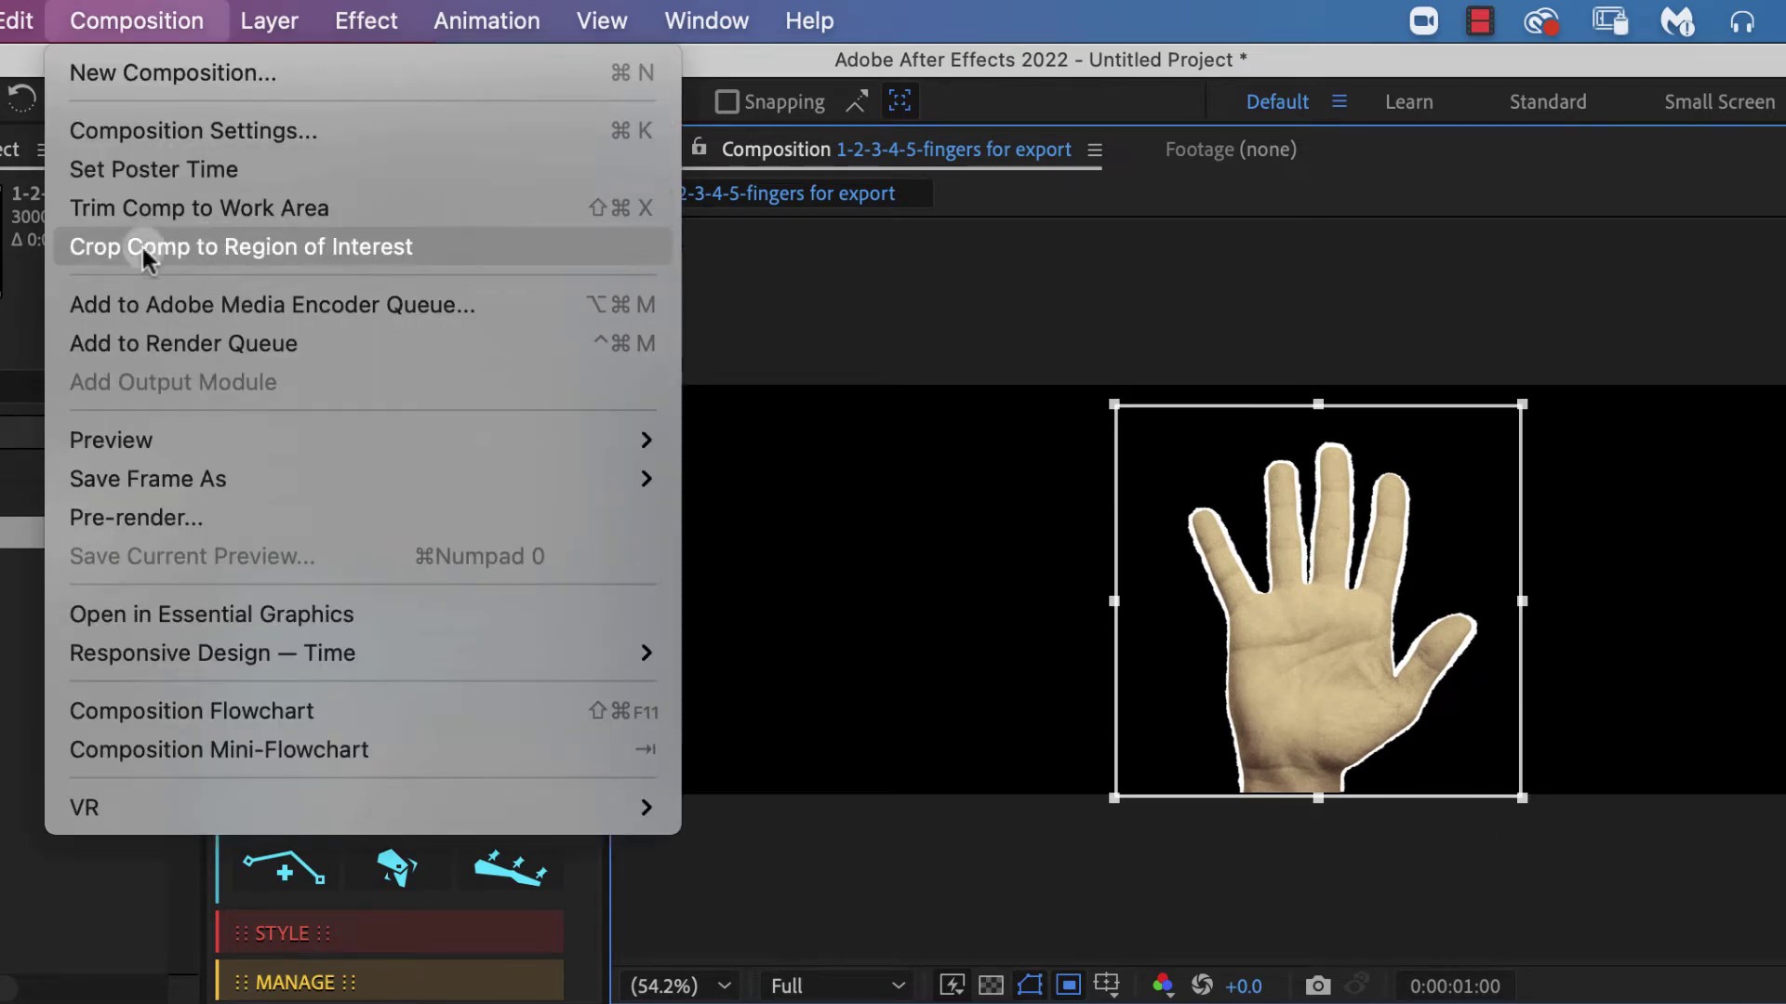
{"action": "left_click", "coordinate": [296, 248]}
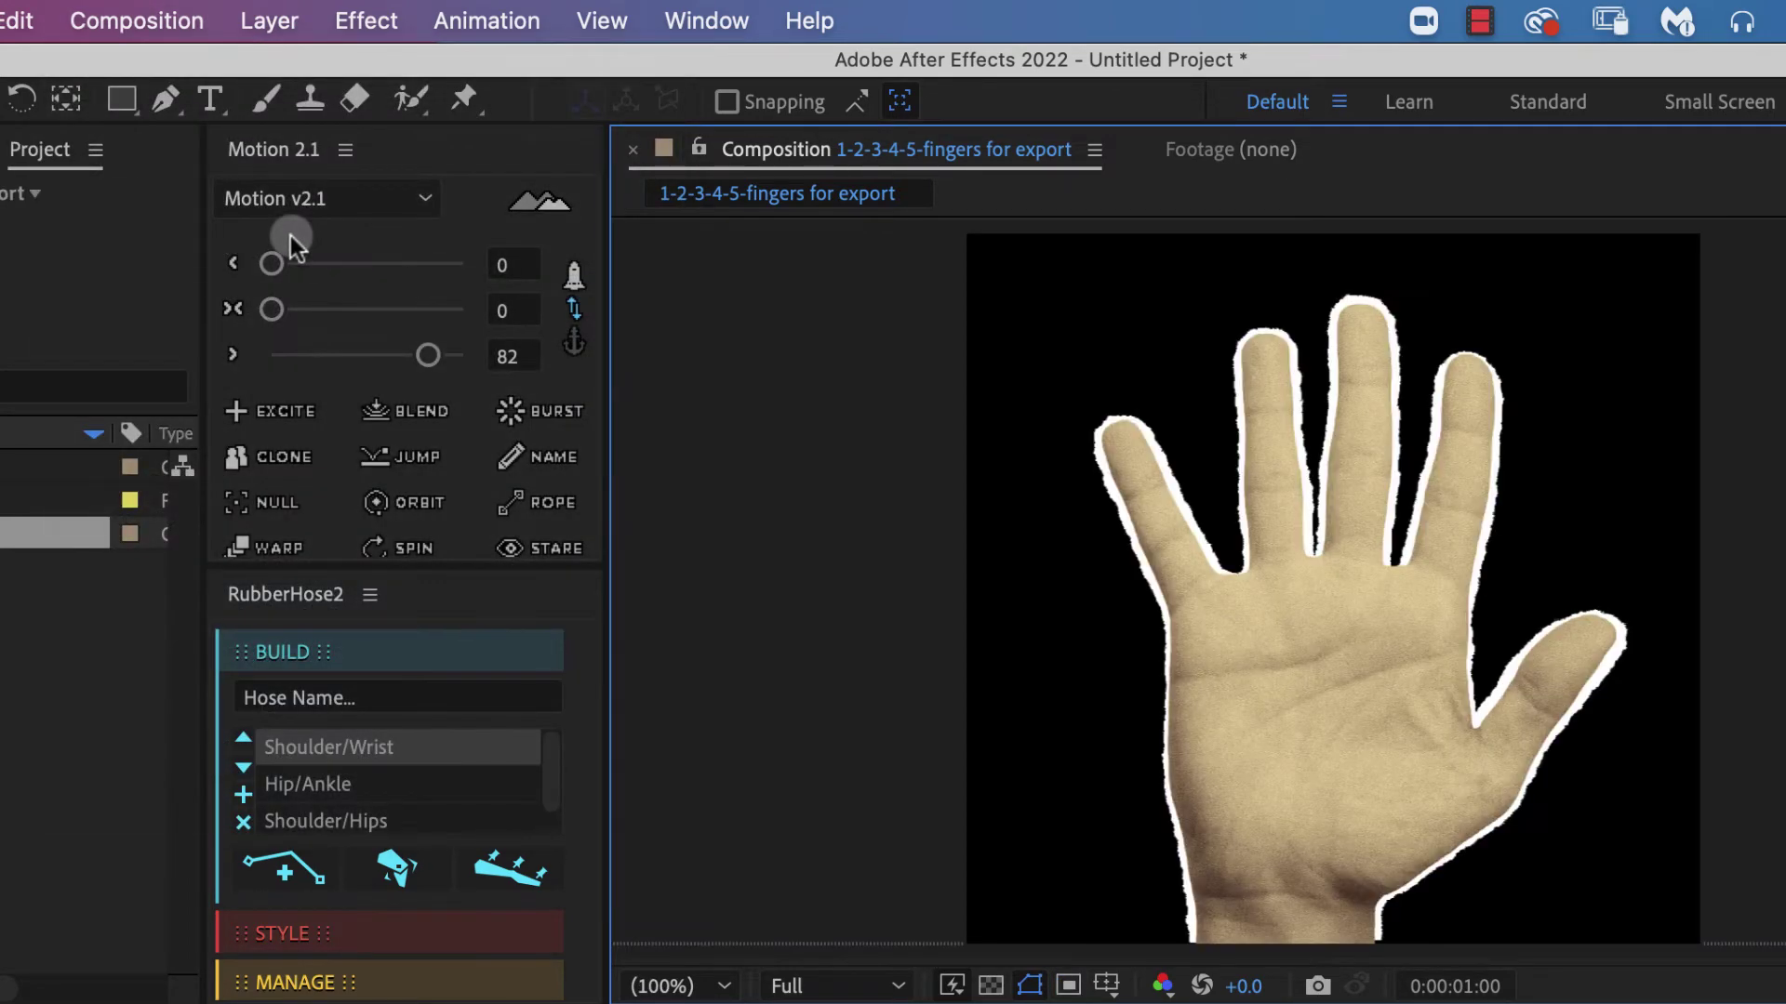
{"action": "left_click", "coordinate": [1032, 984]}
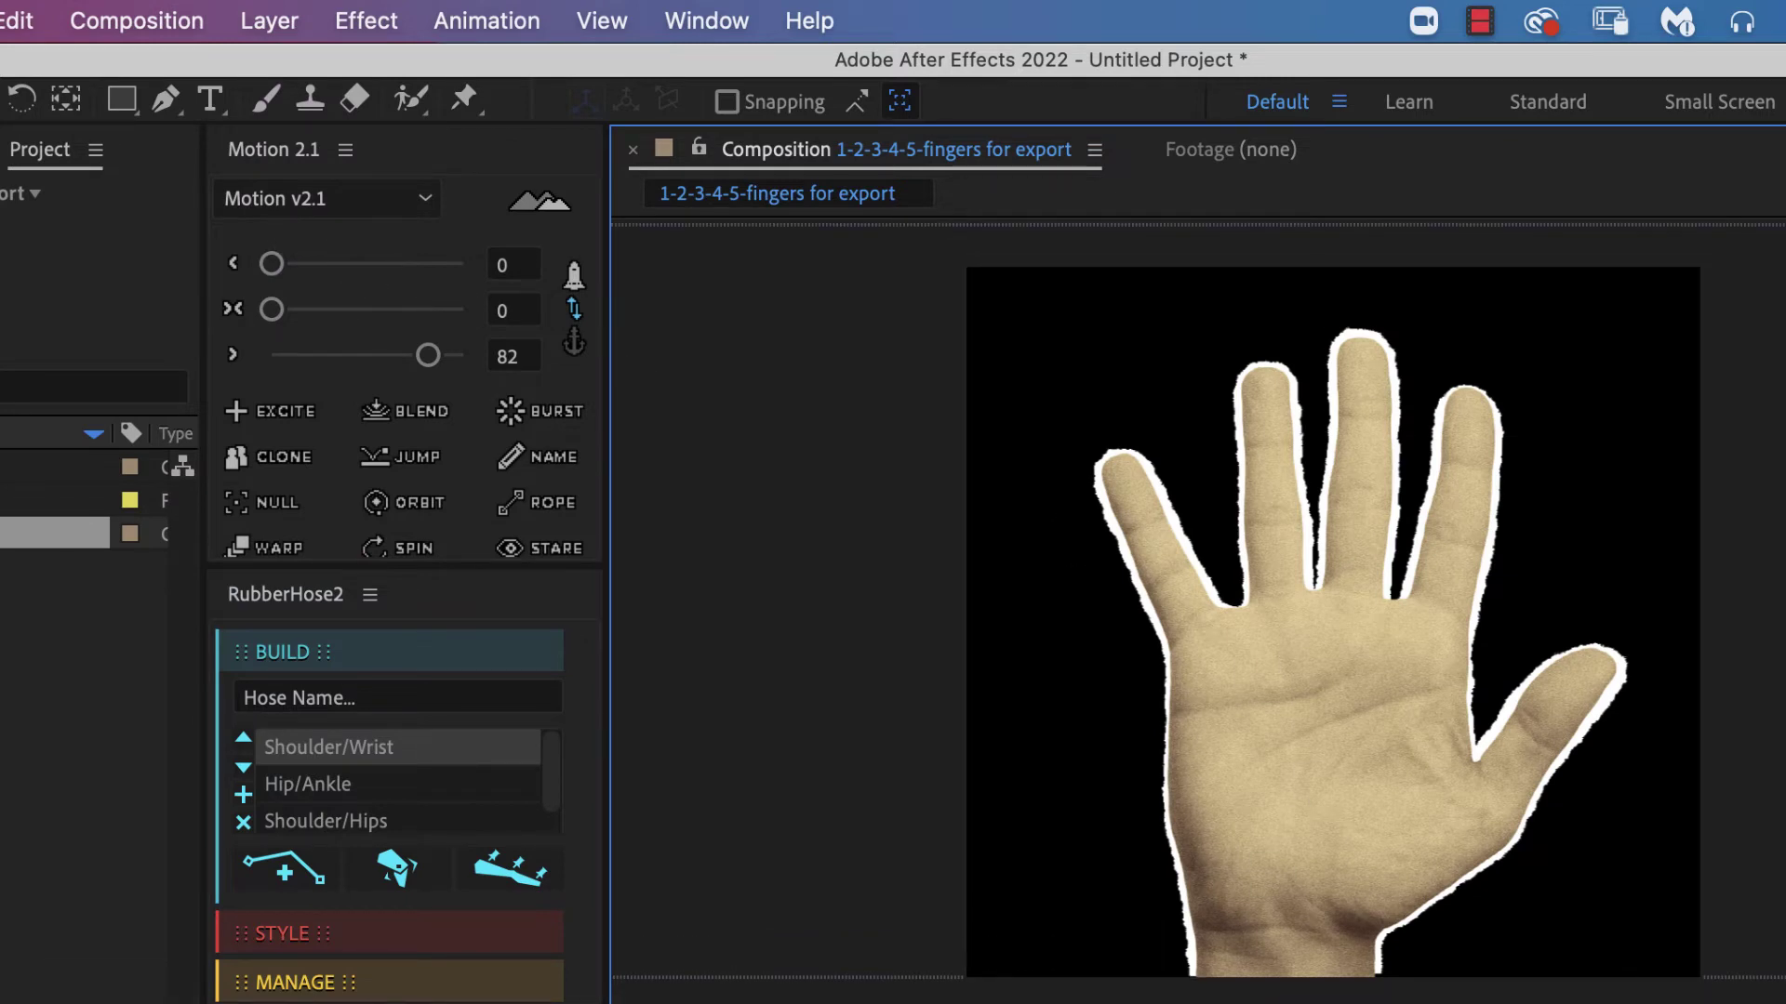
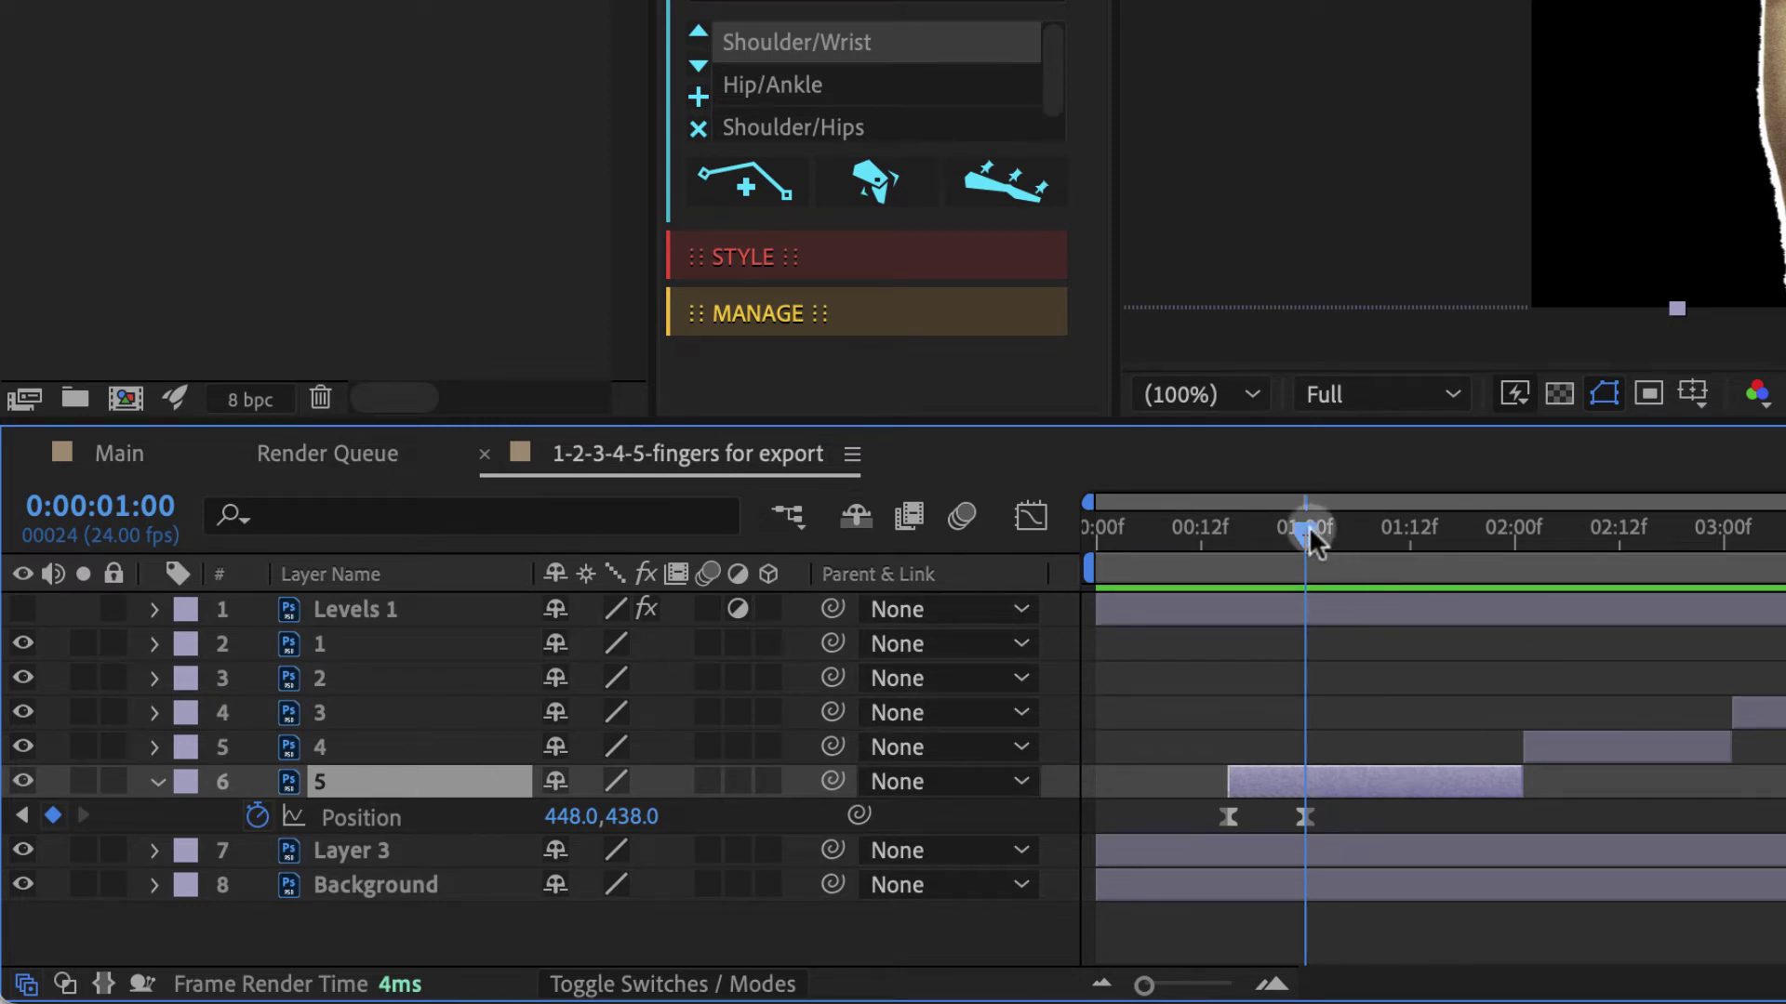
Add the expression wiggle(8,5) to layer 5's Position, play back the motion, and return the playhead to 01:00
{"action": "left_click", "coordinate": [351, 818]}
{"action": "left_click", "coordinate": [255, 817], "text": "alt"}
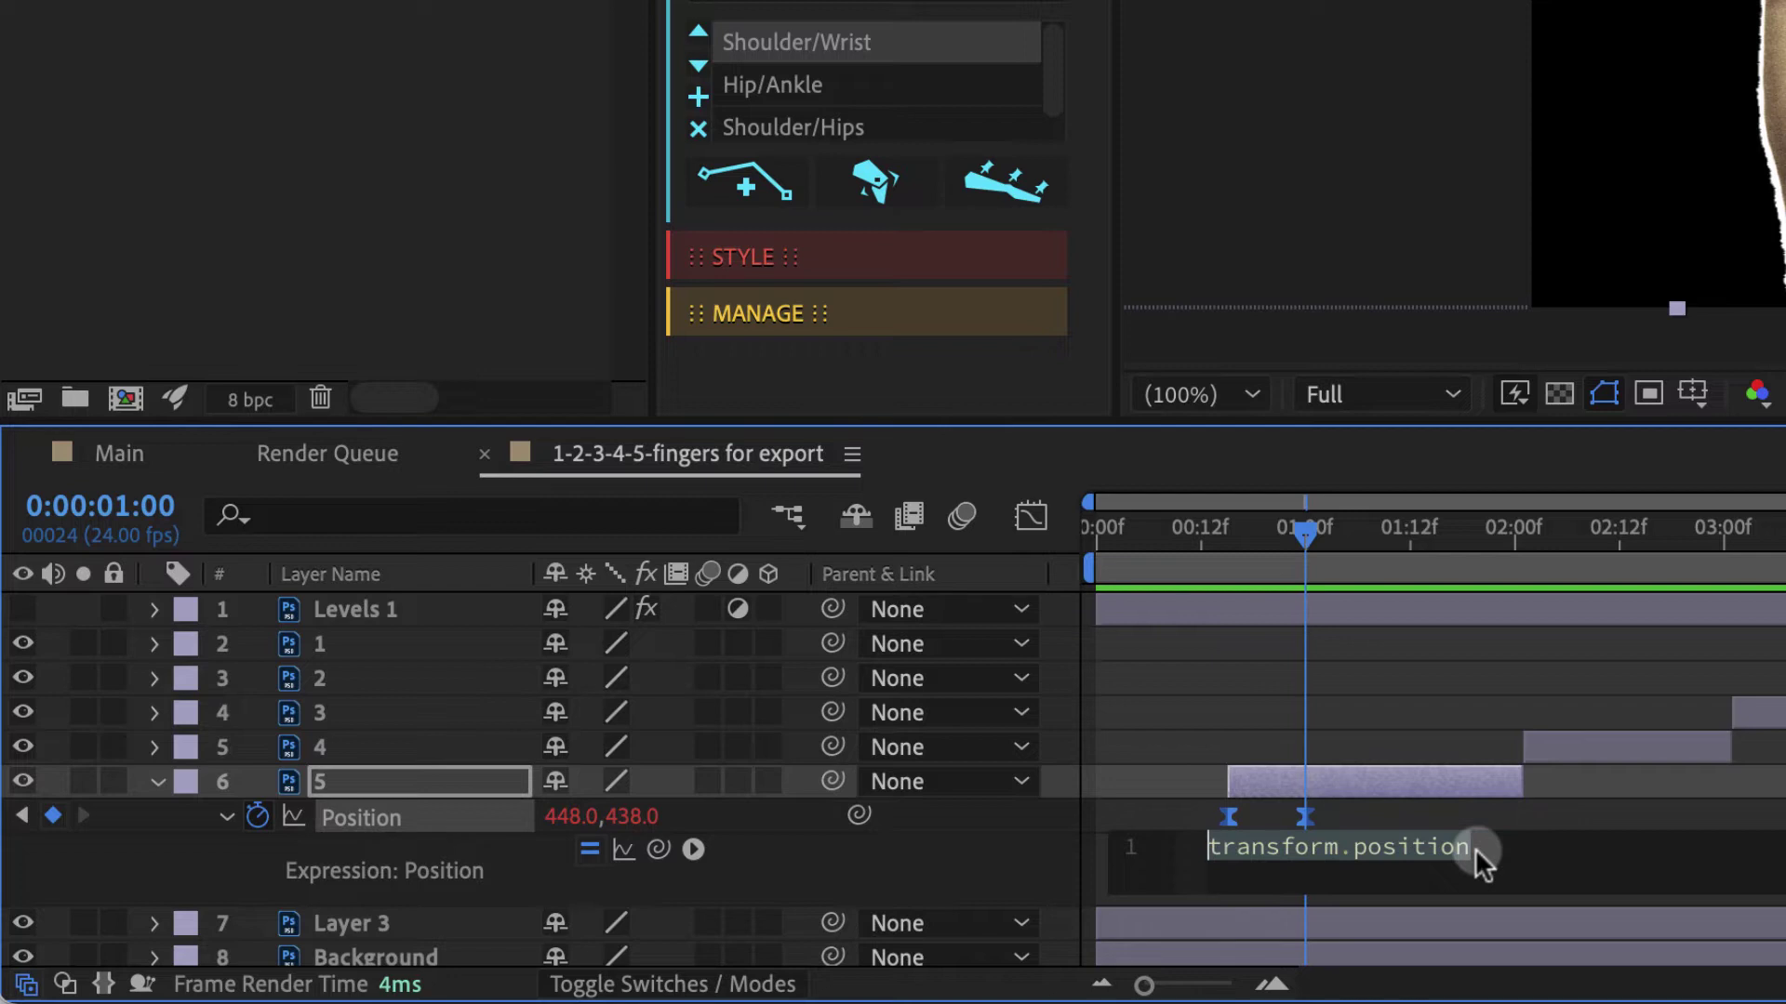
{"action": "type", "text": "wiggle"}
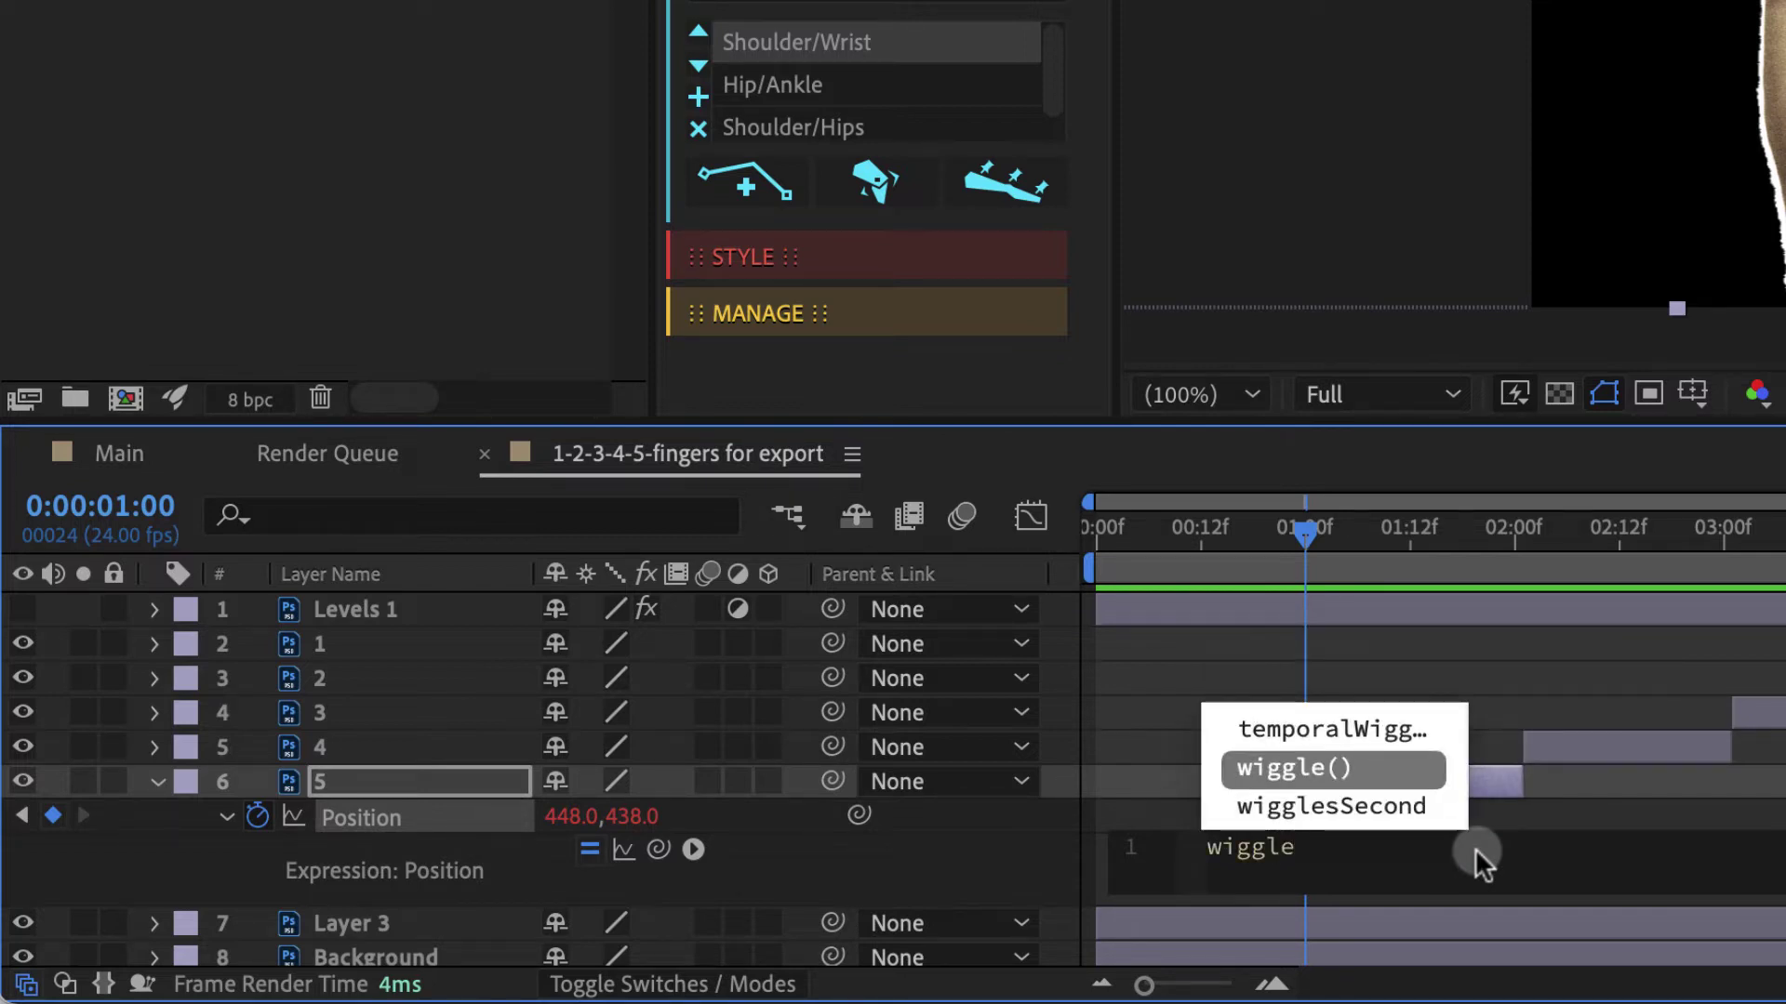
{"action": "key", "text": "Return"}
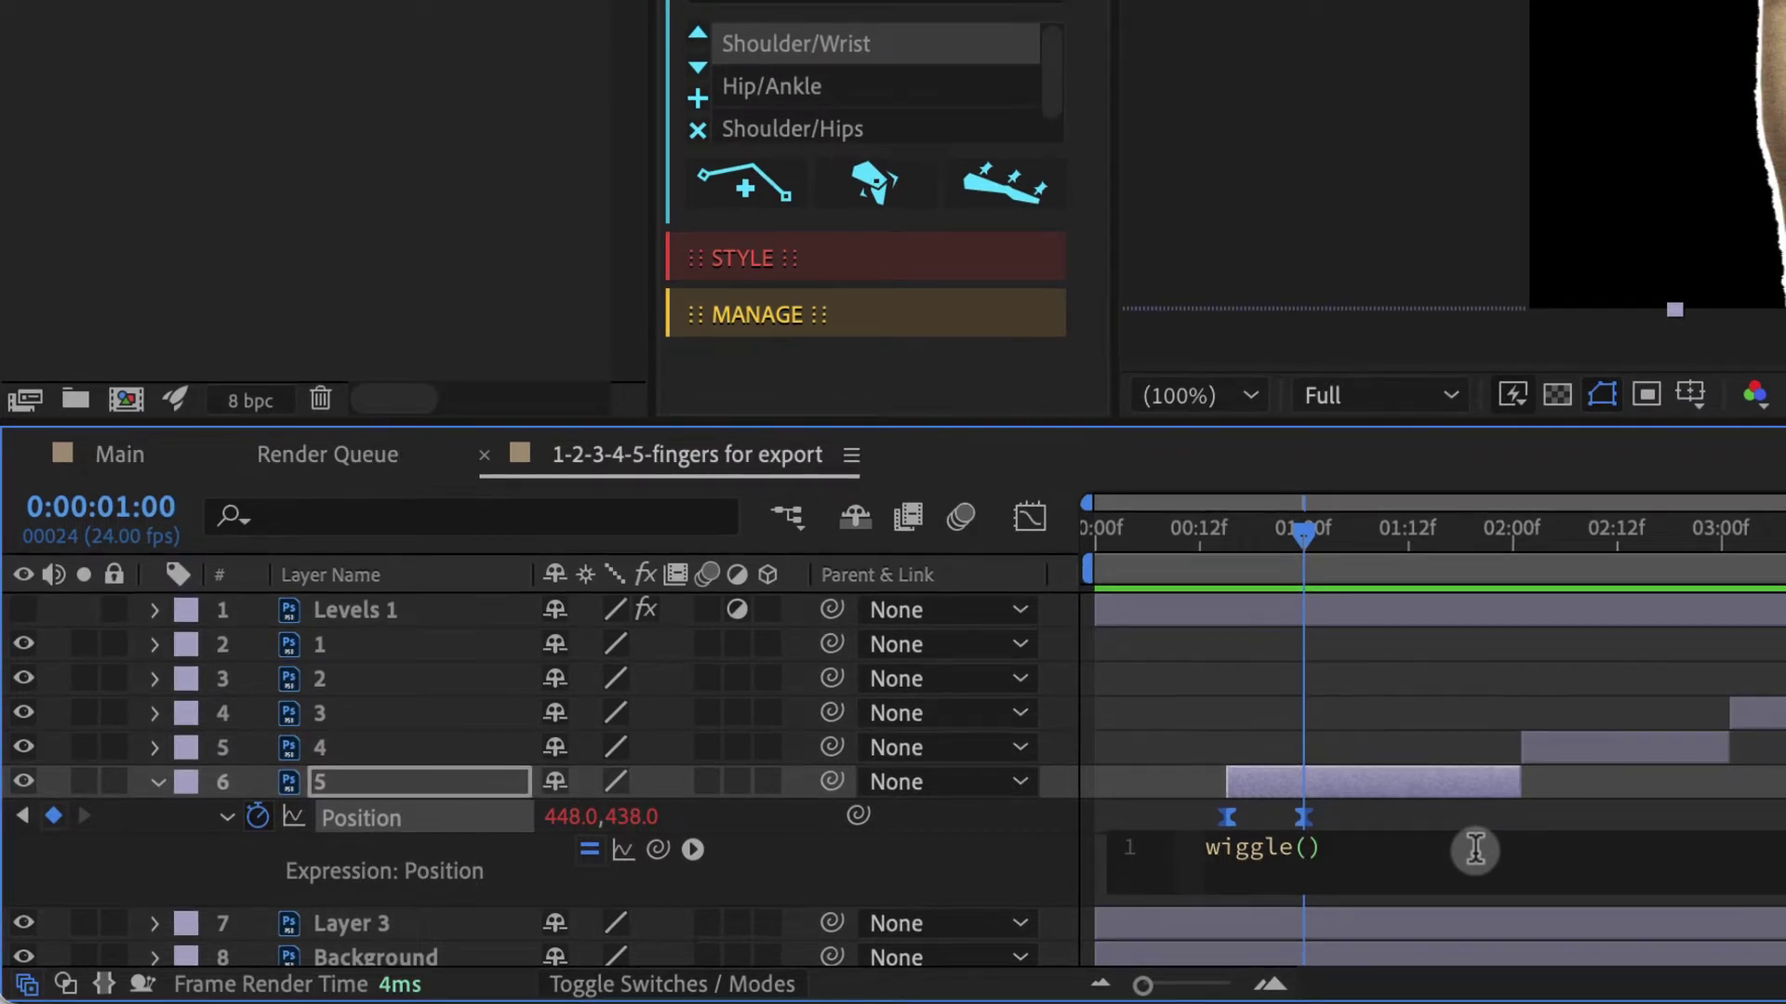
{"action": "type", "text": "8"}
{"action": "type", "text": ","}
{"action": "type", "text": "5"}
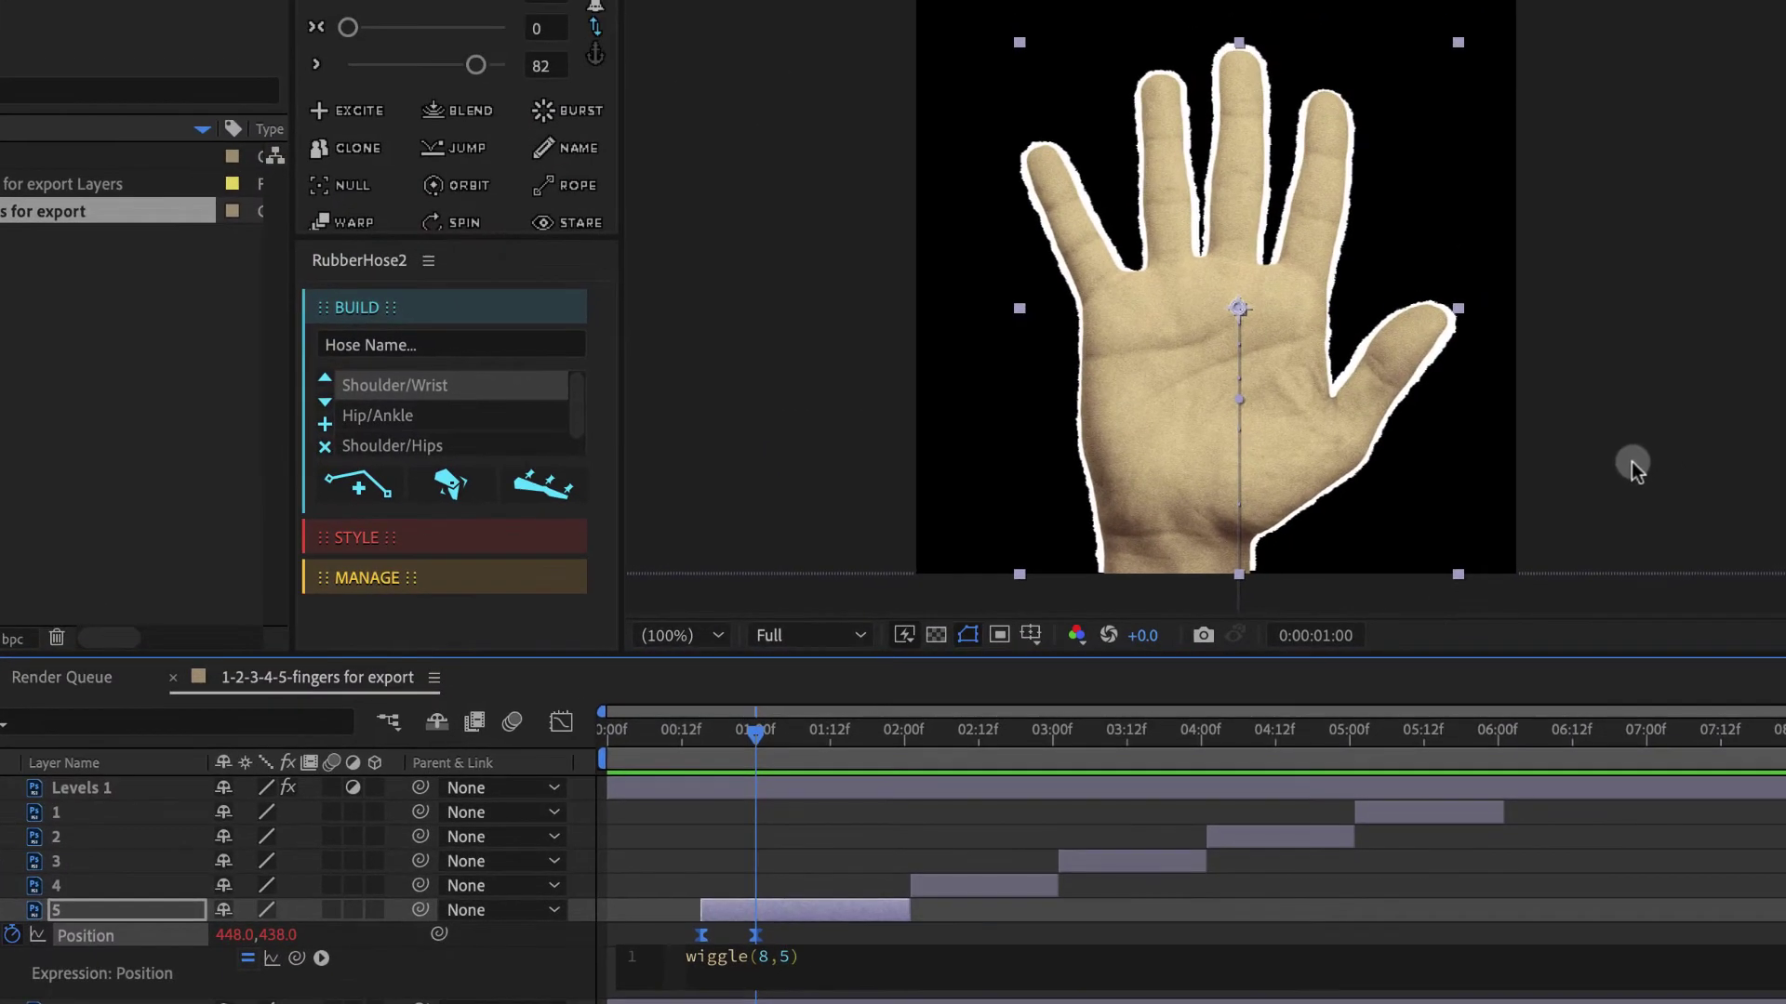
{"action": "left_click", "coordinate": [1635, 463]}
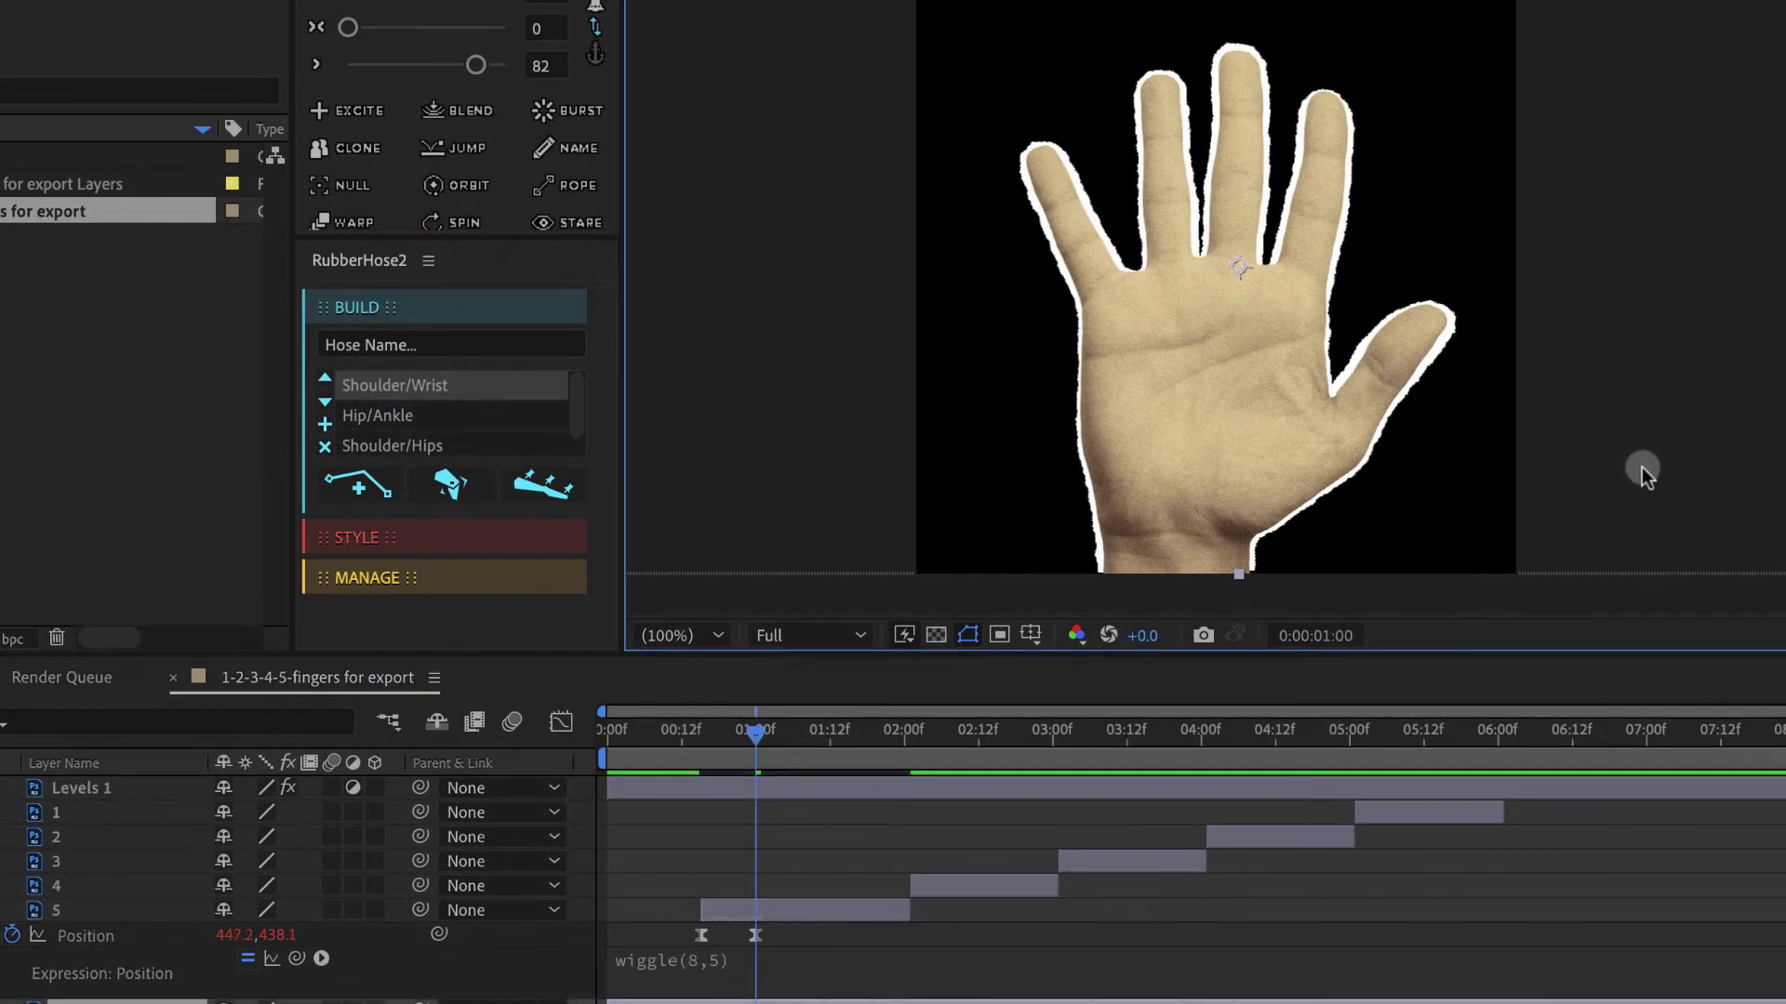
{"action": "left_click_drag", "start_coordinate": [746, 739], "coordinate": [656, 738]}
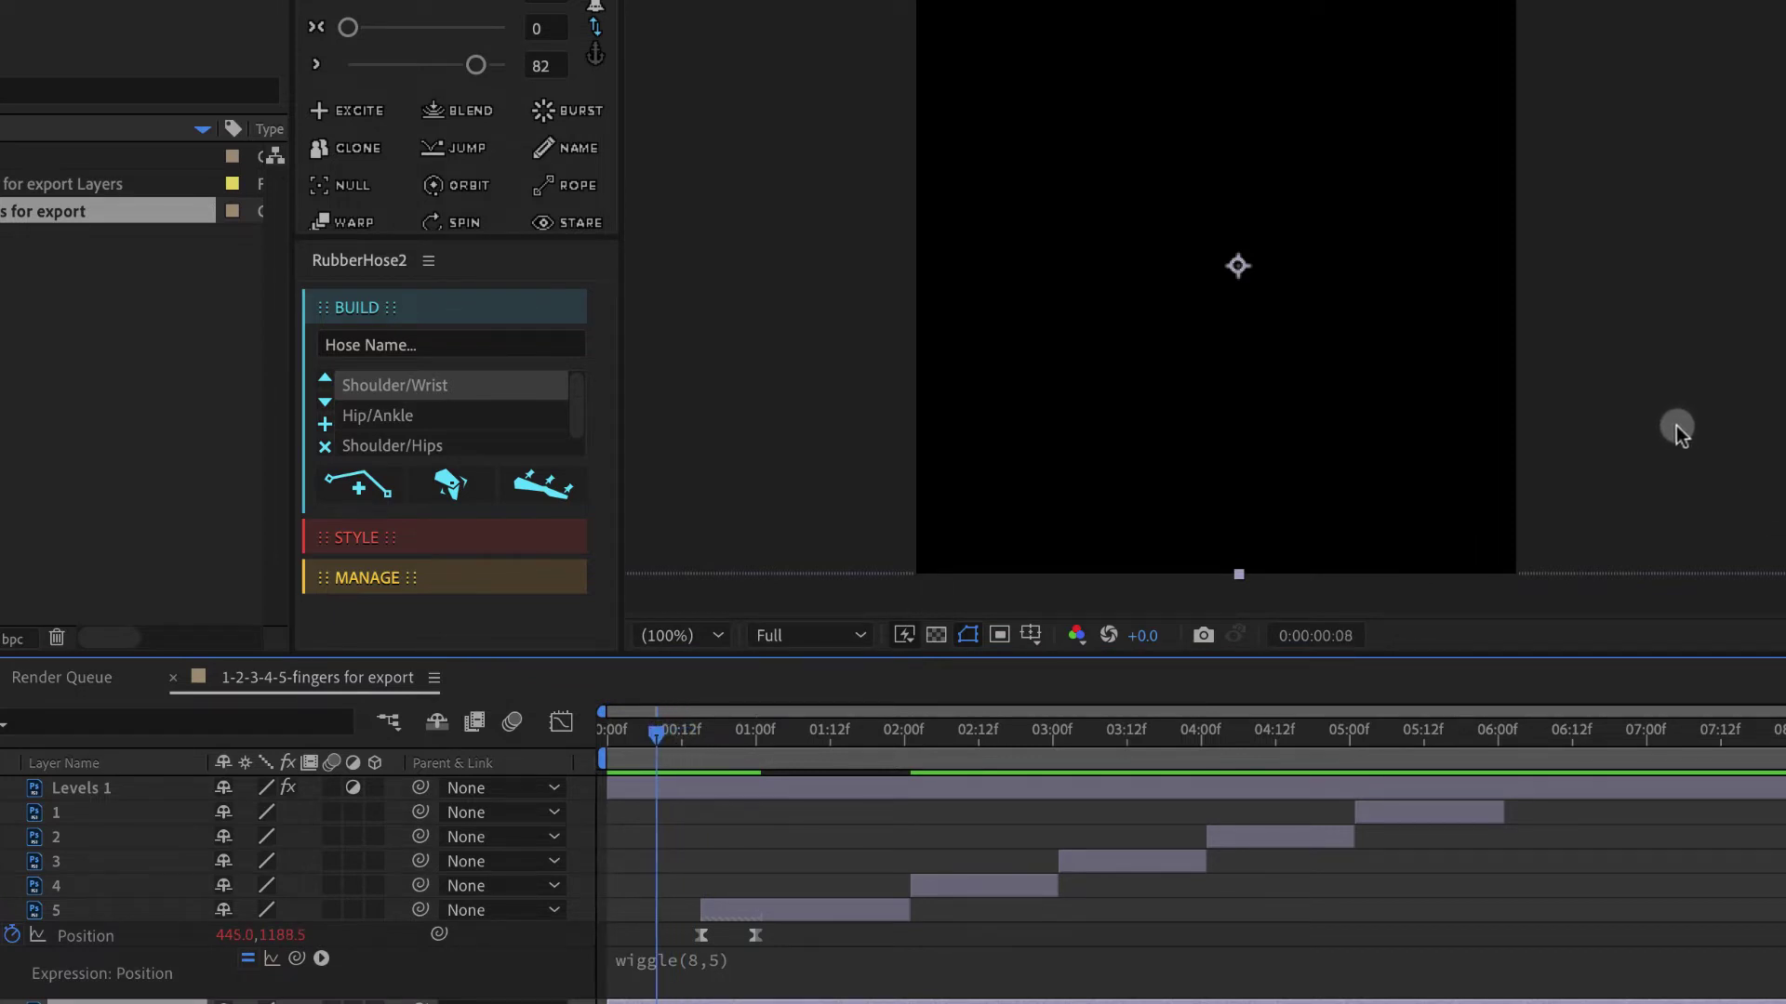
{"action": "key", "text": "space"}
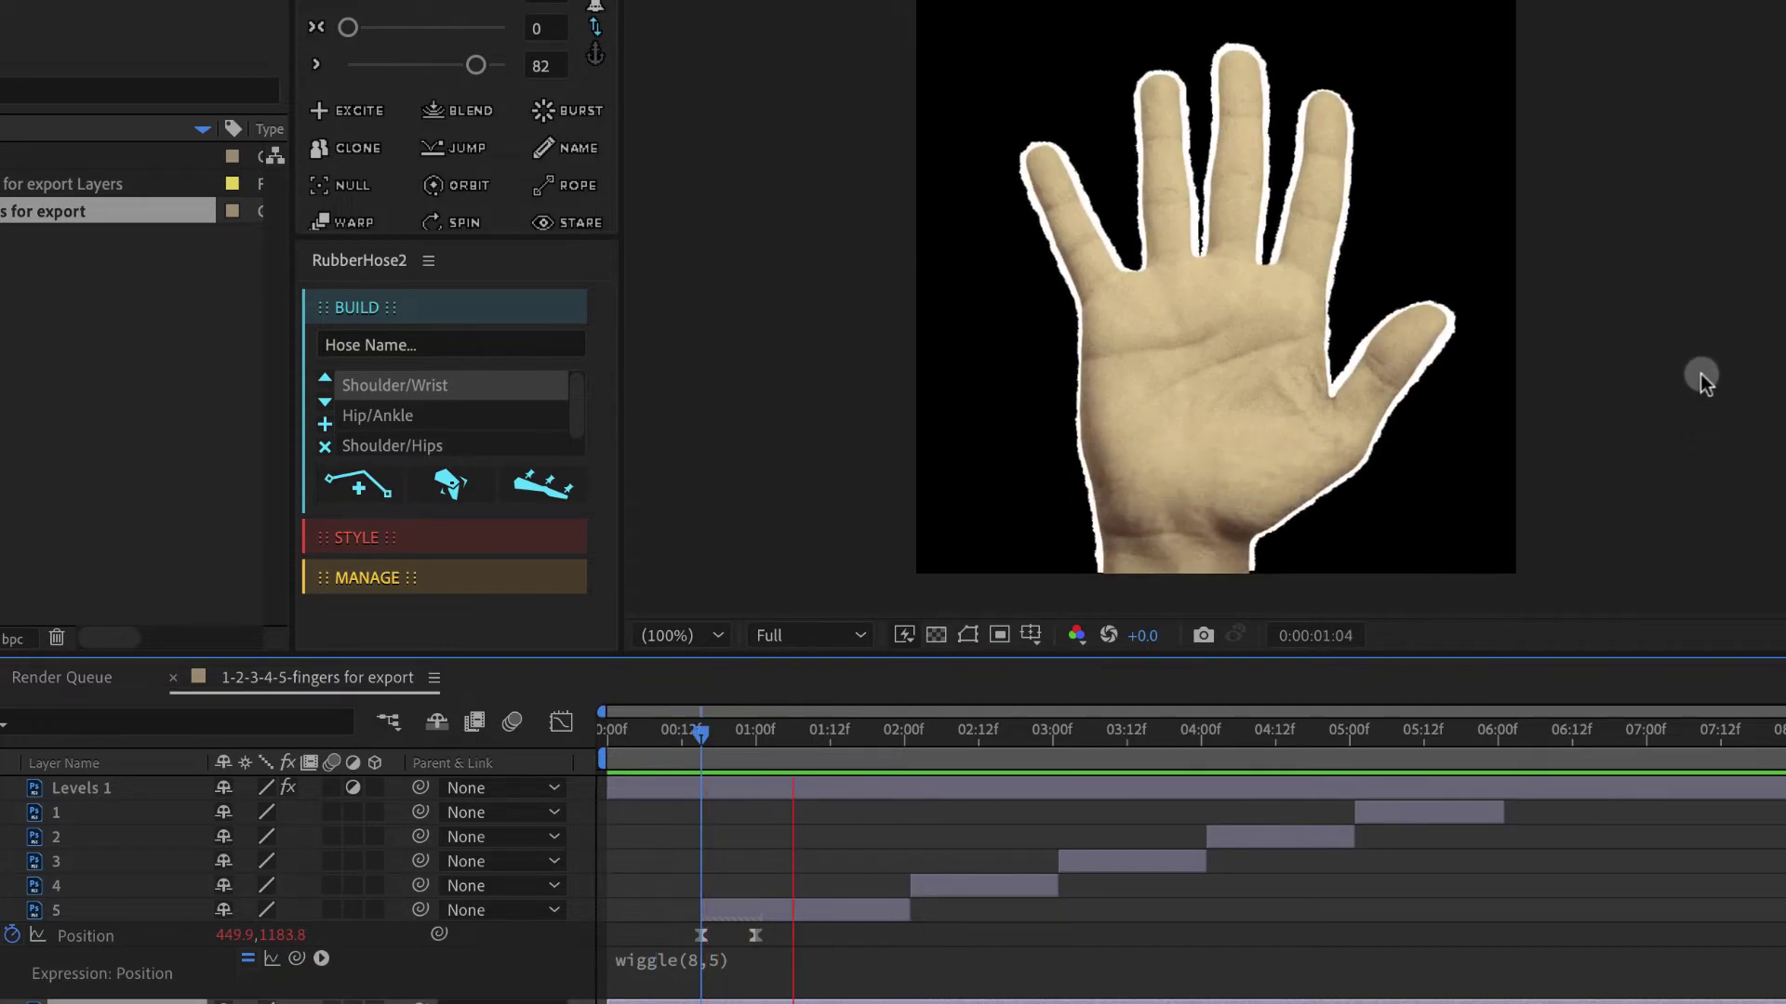
{"action": "left_click_drag", "start_coordinate": [794, 734], "coordinate": [754, 777]}
Add the expression wiggle(8,1) to layer 5's Rotation and play back the animation from the start
{"action": "left_click", "coordinate": [815, 907]}
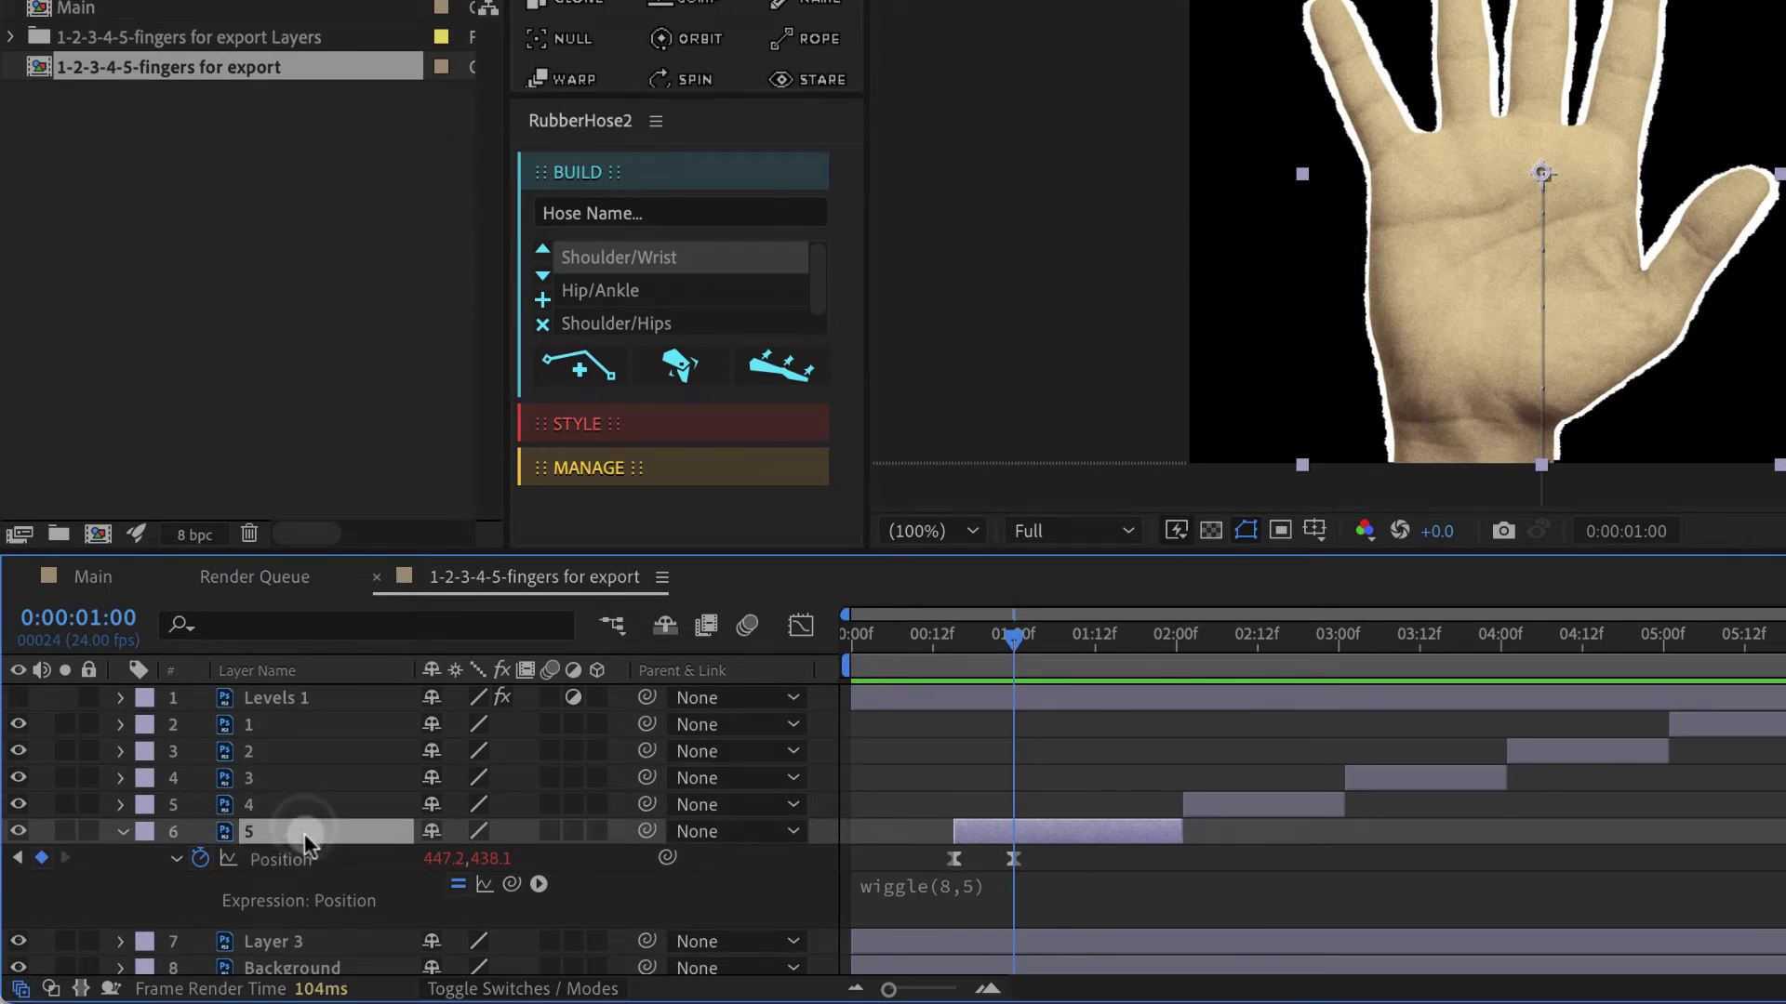
{"action": "key", "text": "r"}
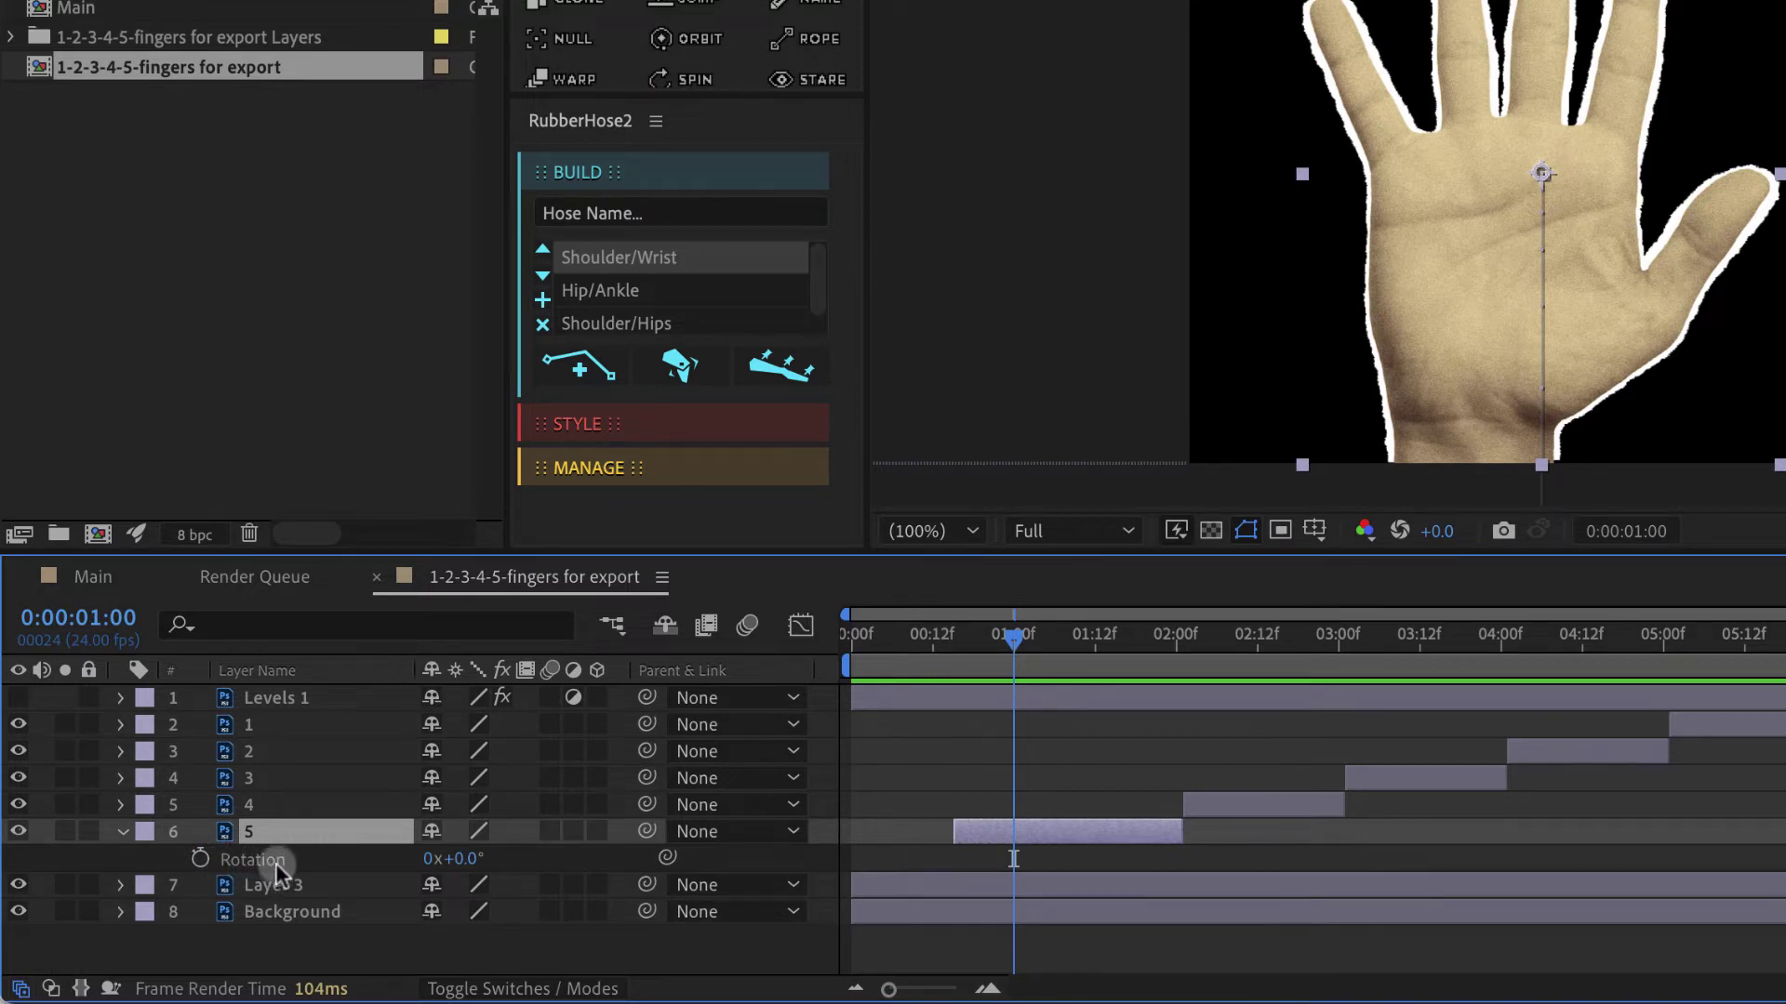
{"action": "left_click", "coordinate": [199, 858], "text": "alt"}
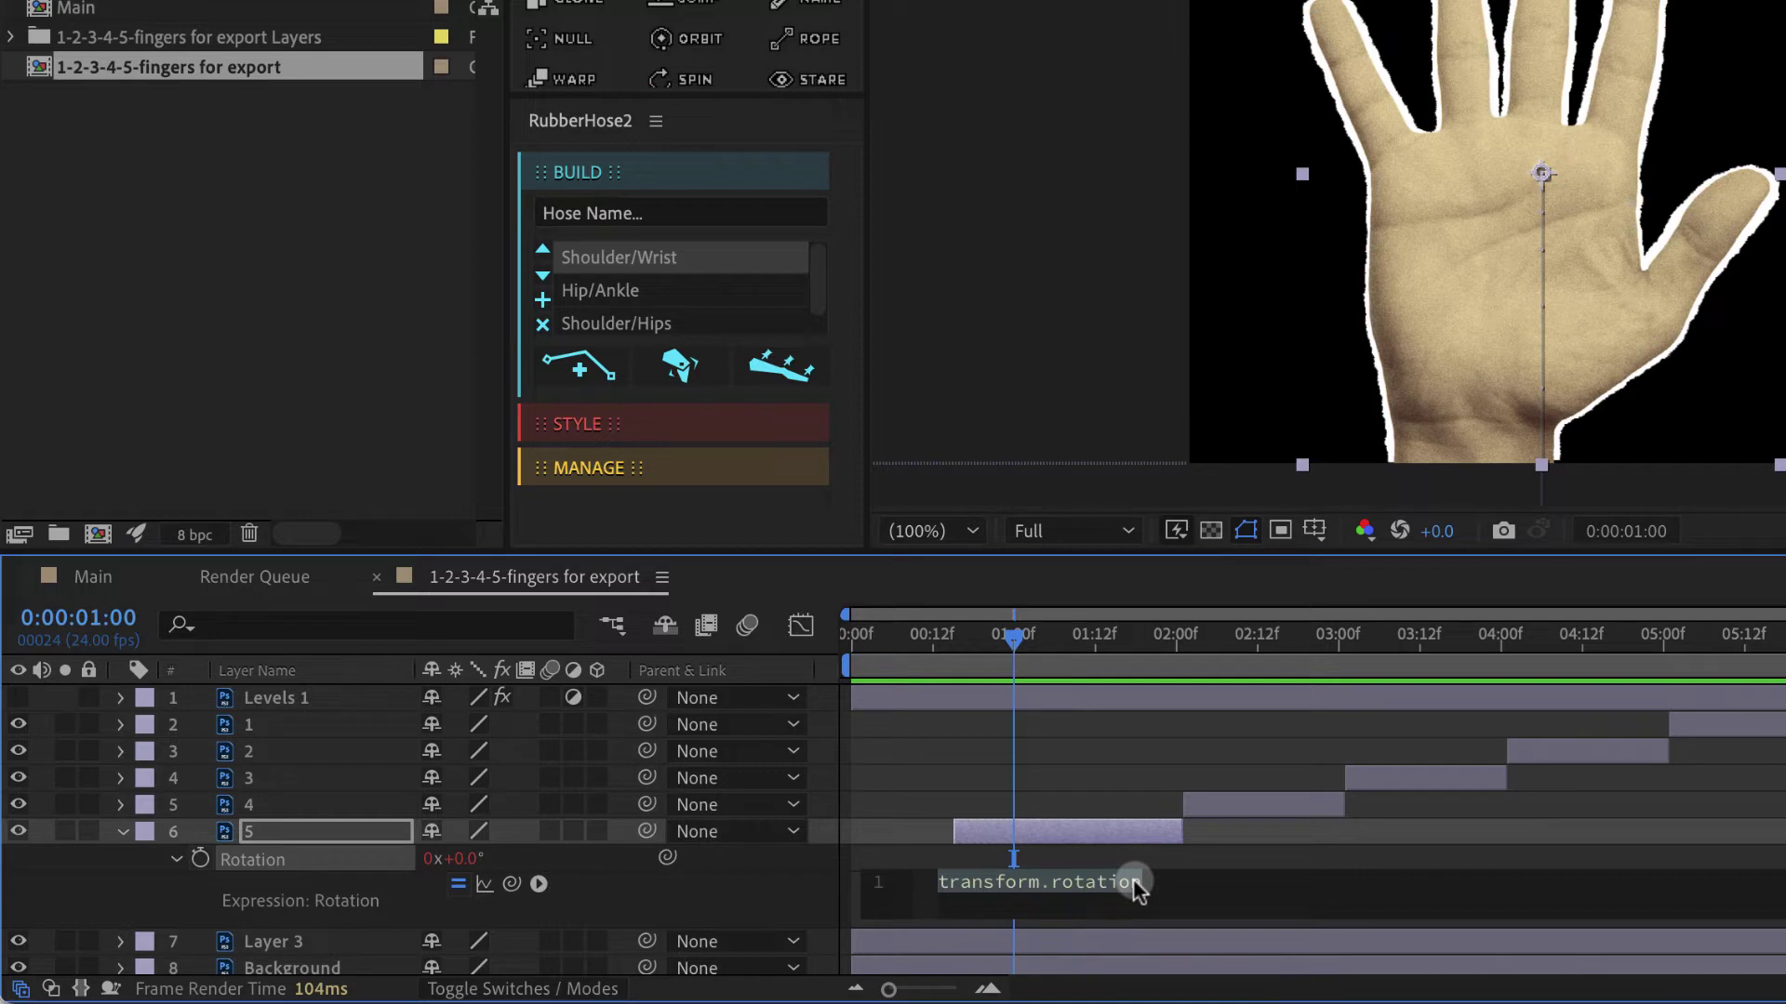
{"action": "type", "text": "wiggle"}
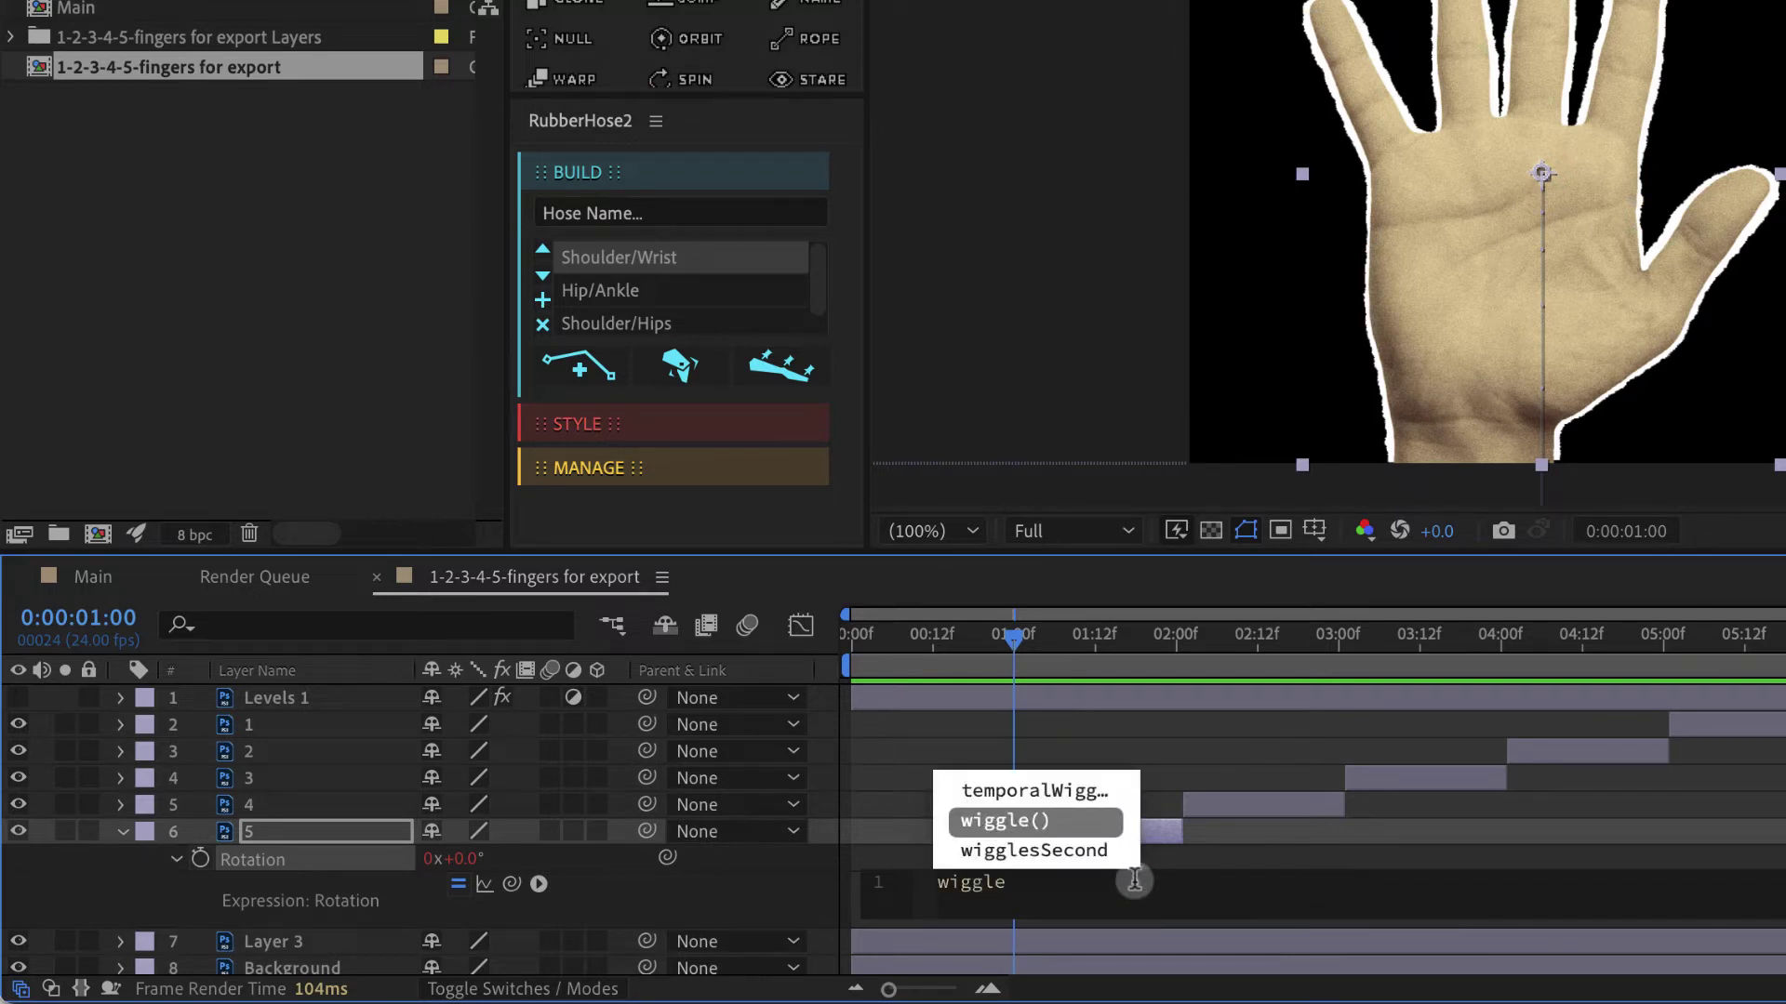
{"action": "key", "text": "Return"}
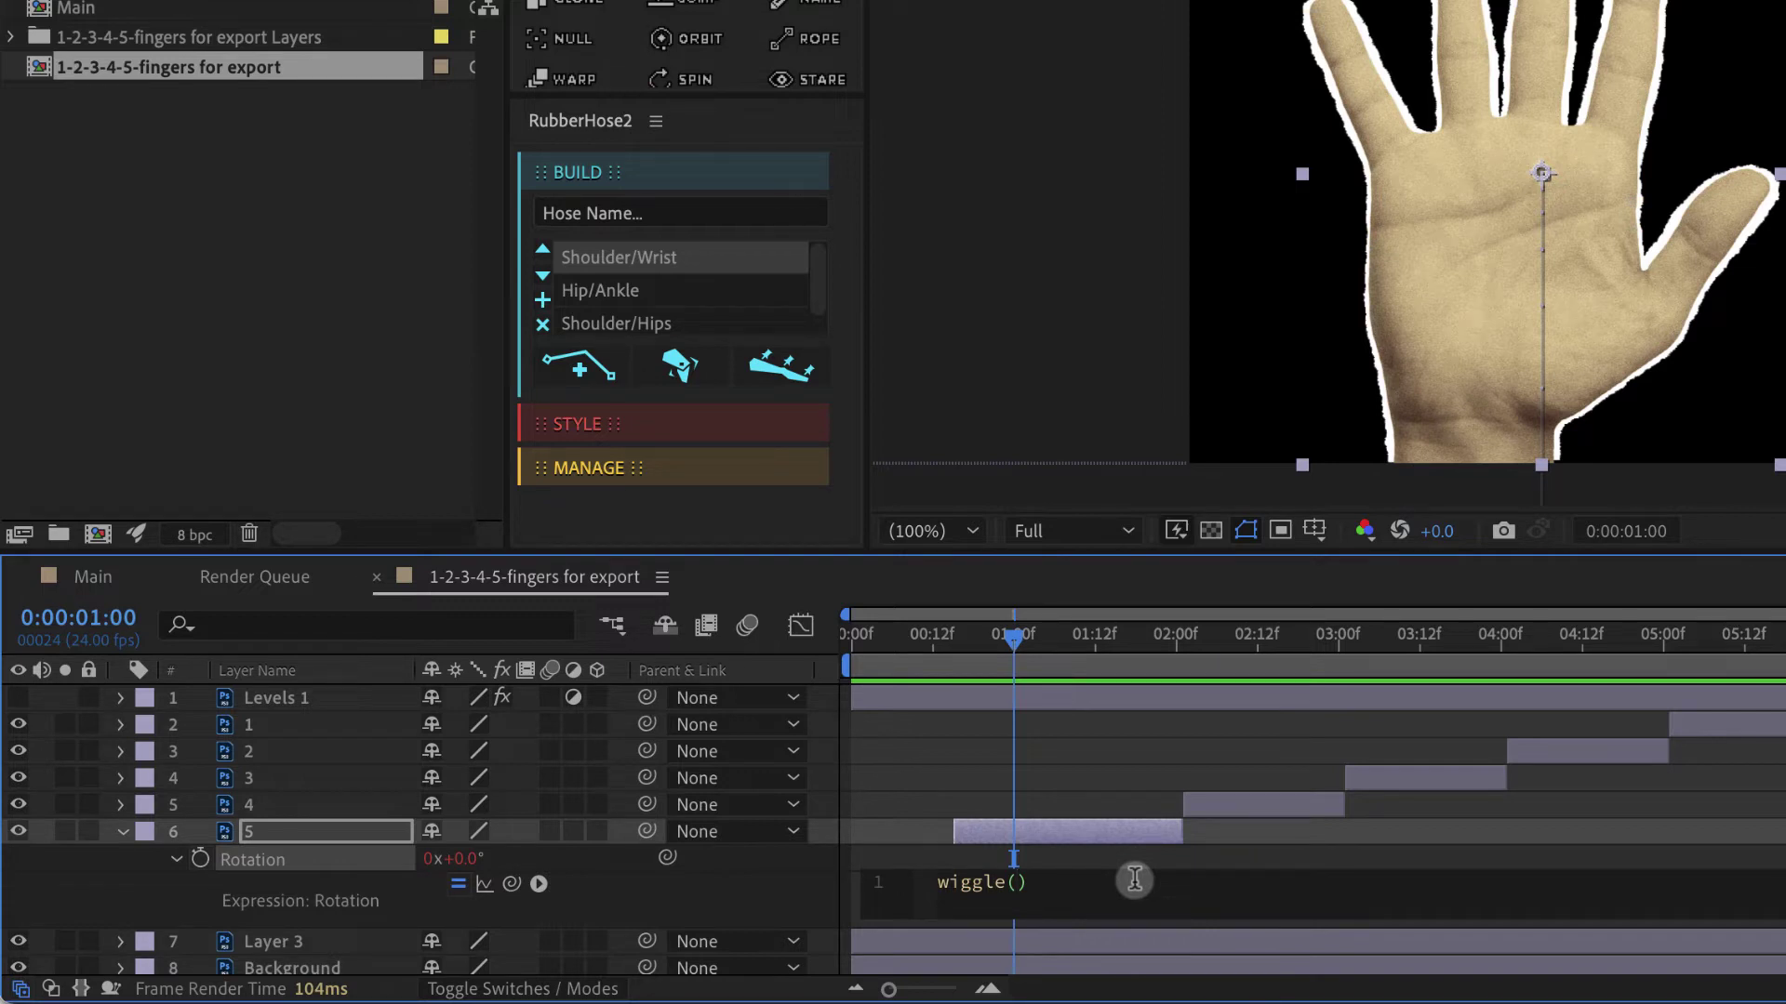
{"action": "type", "text": "8,"}
{"action": "type", "text": "3"}
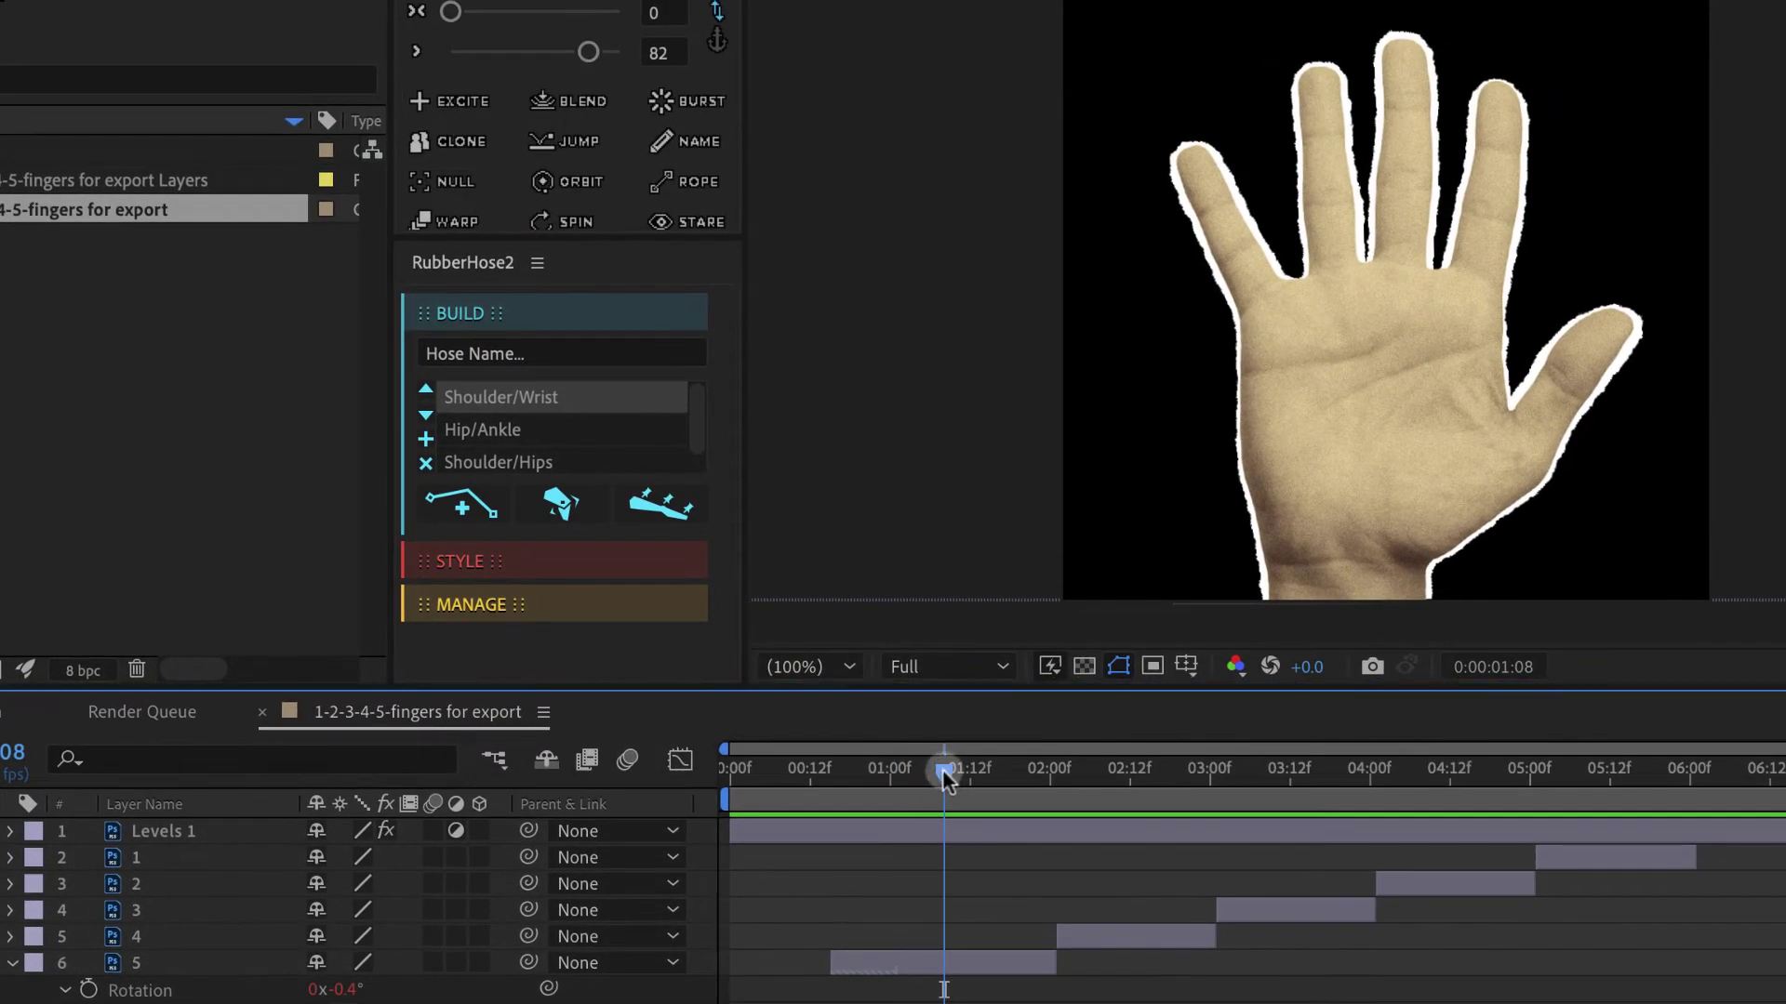
{"action": "left_click_drag", "start_coordinate": [1062, 635], "coordinate": [866, 665]}
{"action": "left_click_drag", "start_coordinate": [745, 800], "coordinate": [715, 807]}
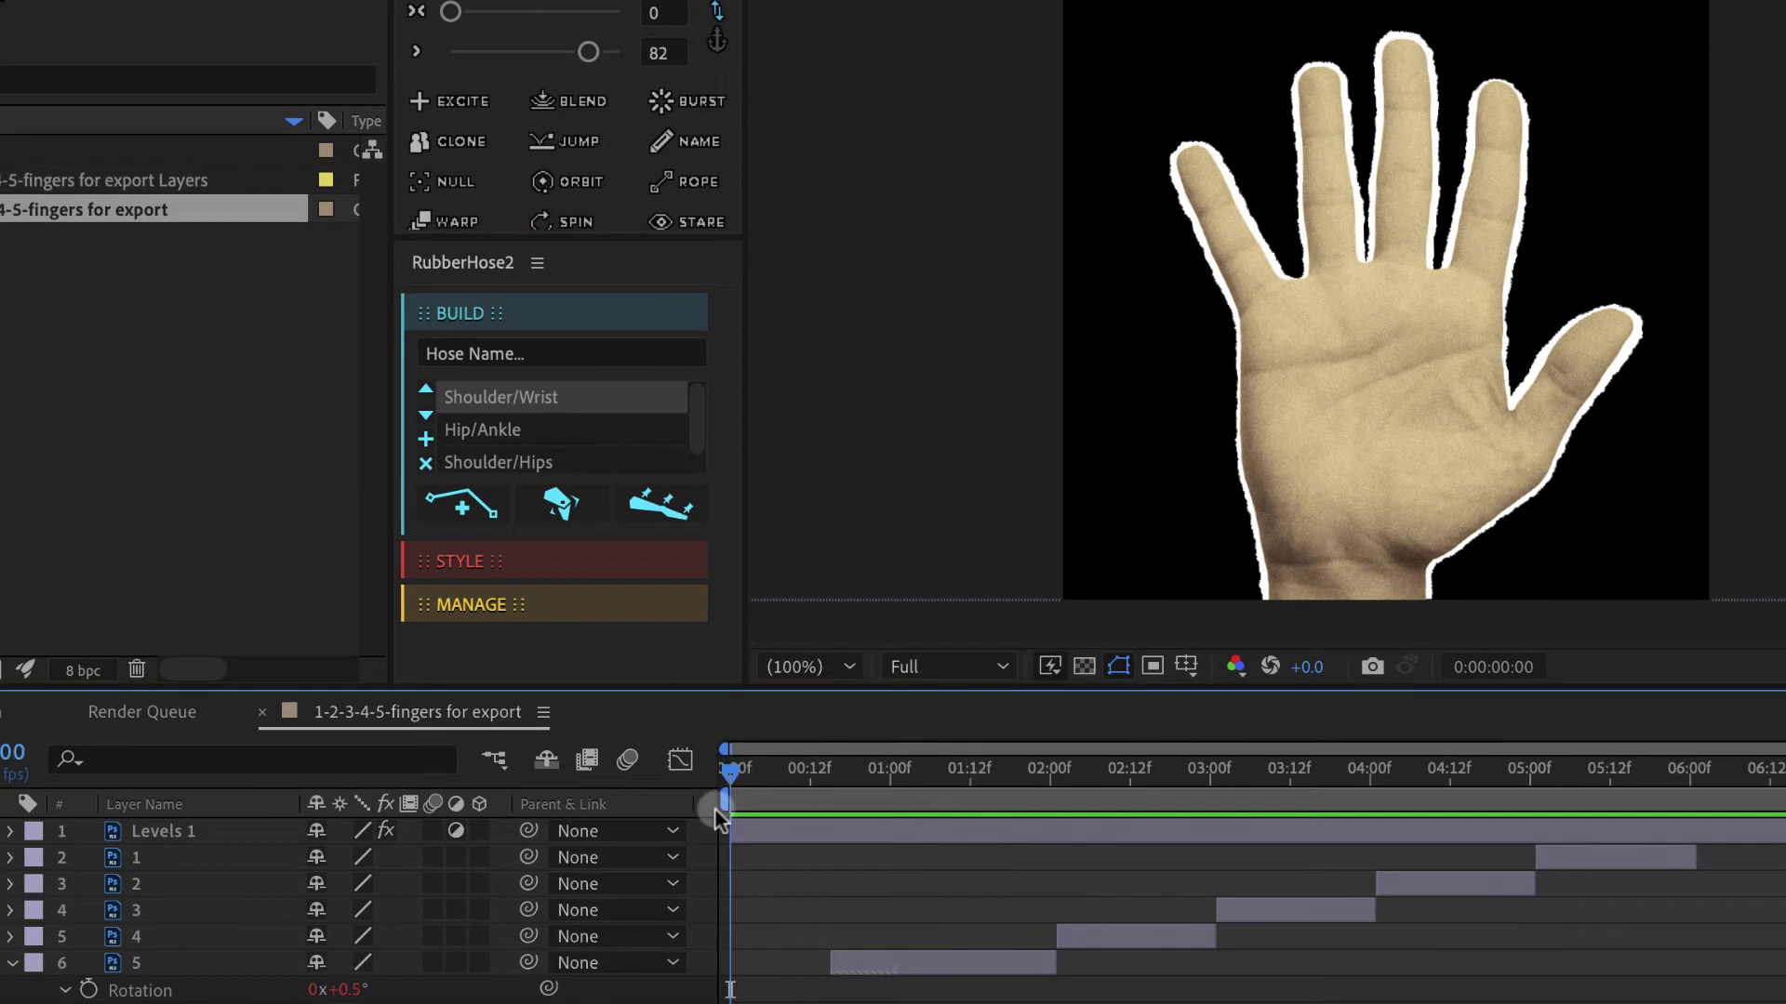
{"action": "left_click", "coordinate": [1118, 666]}
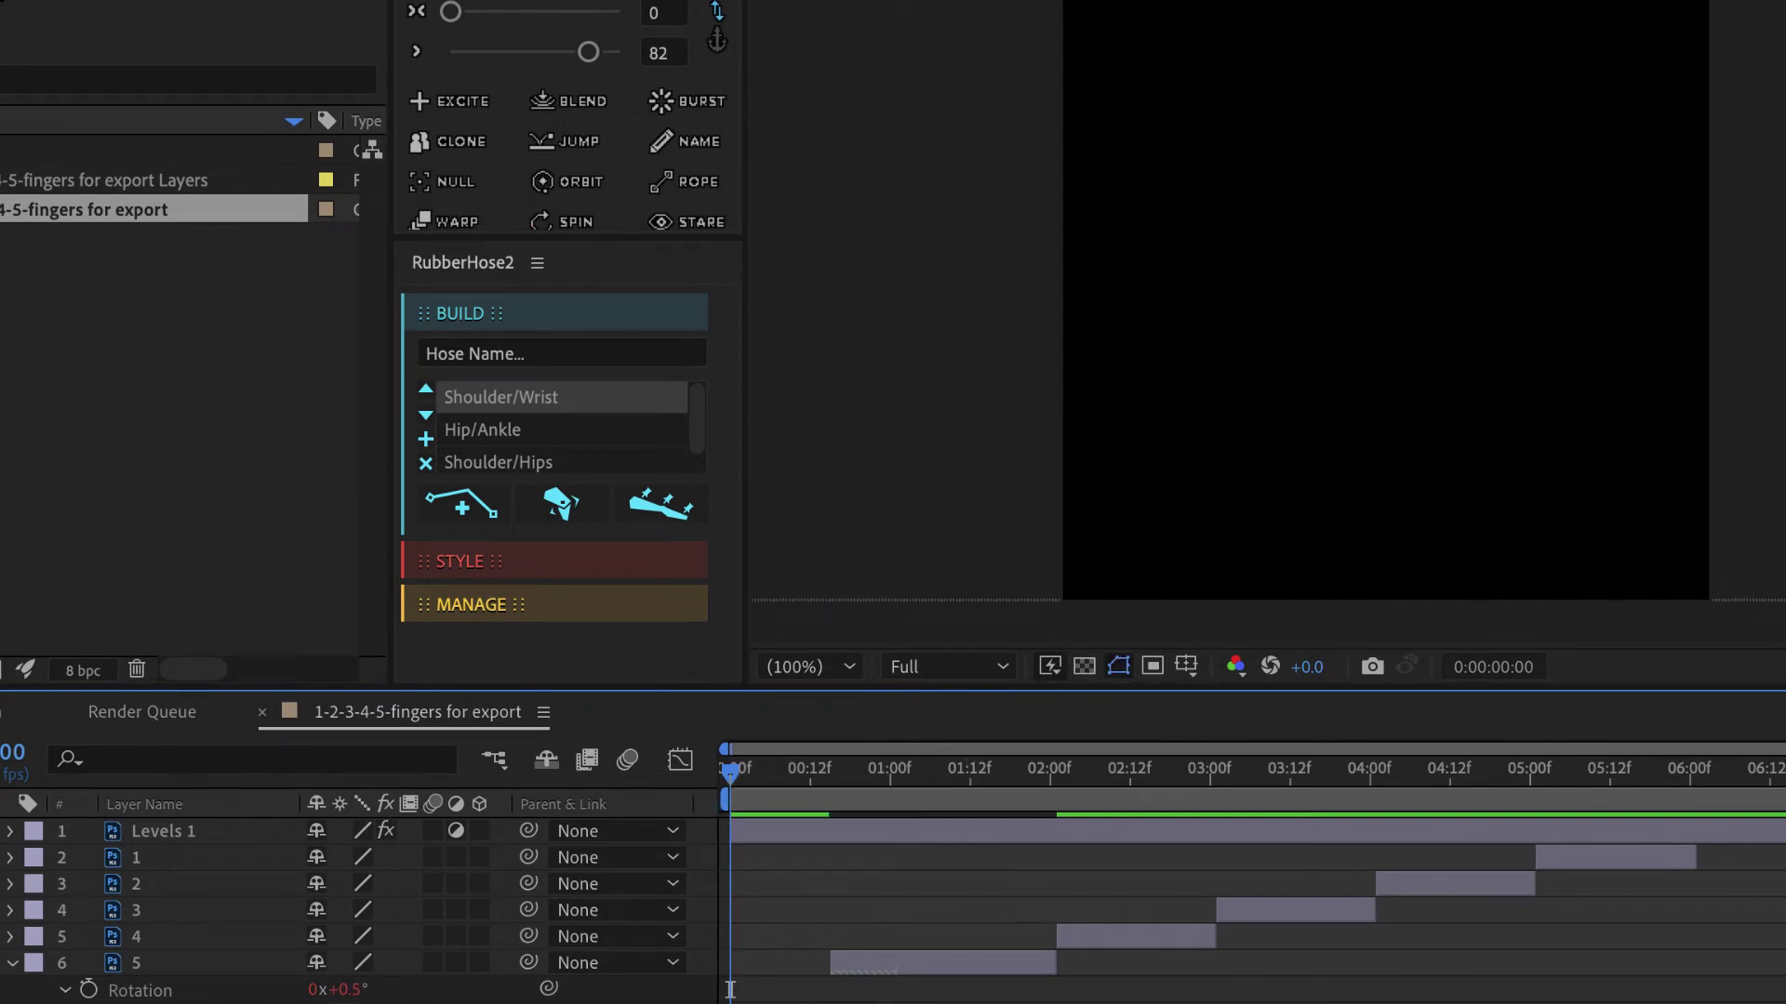
{"action": "key", "text": "space"}
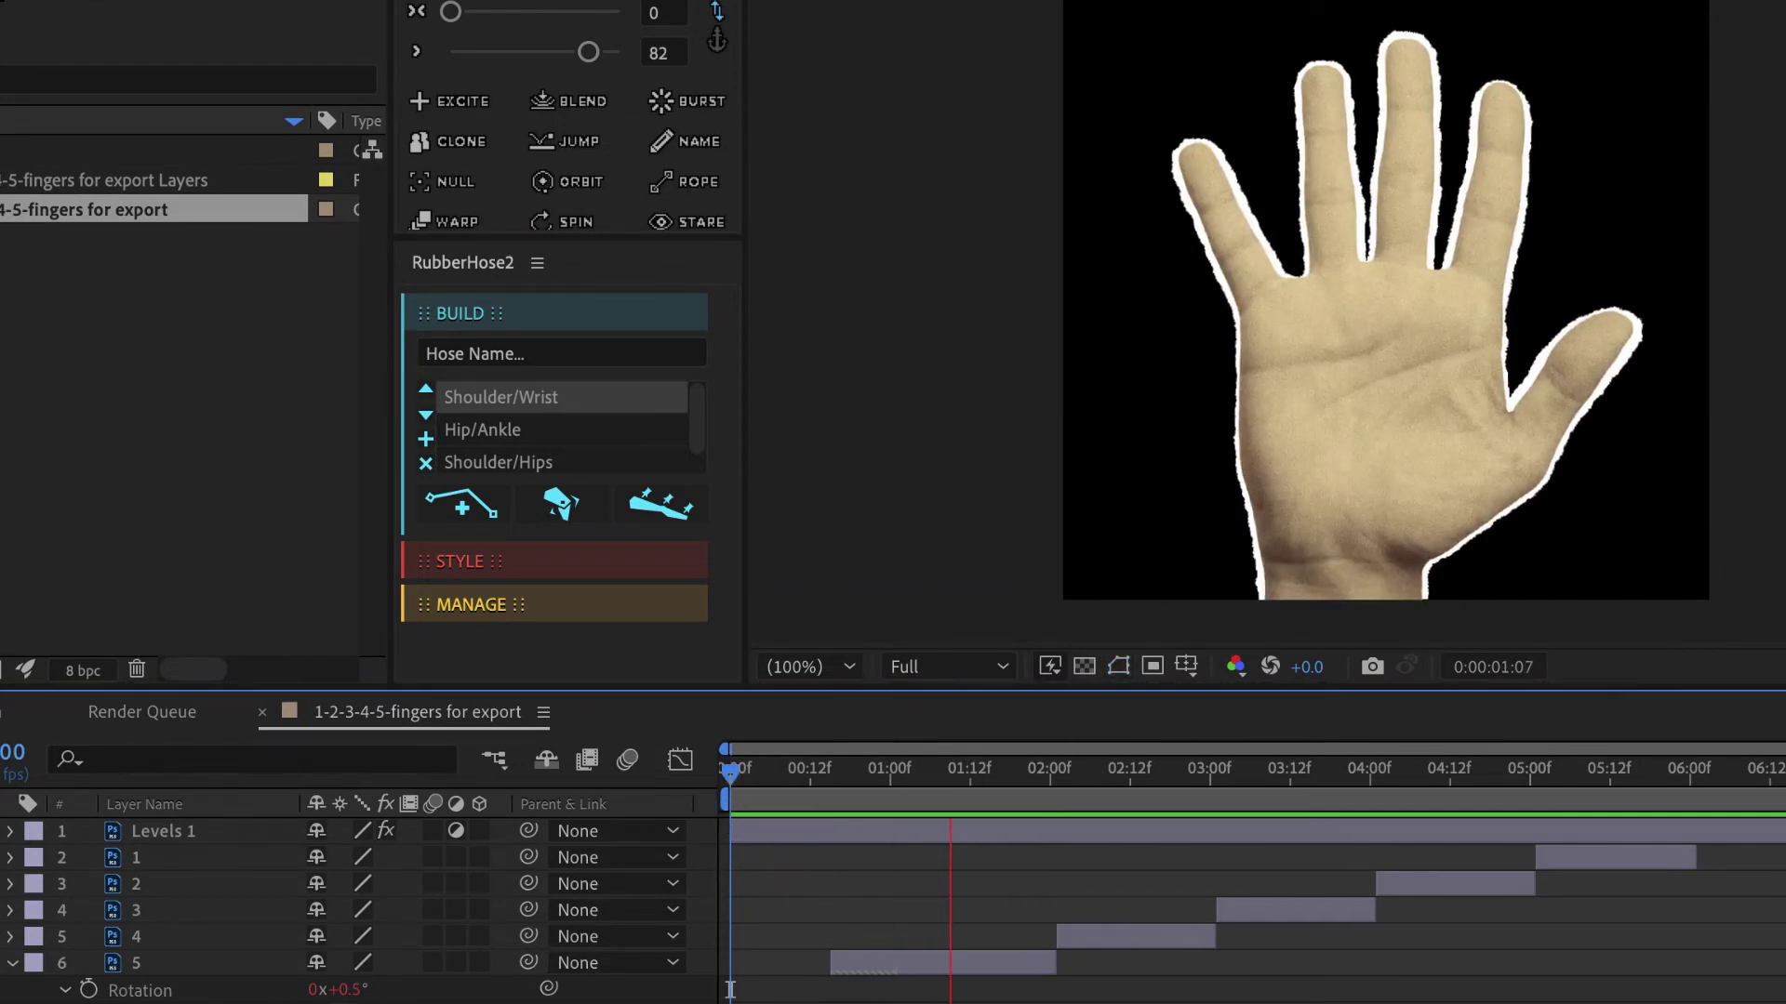
{"action": "left_click_drag", "start_coordinate": [1091, 760], "coordinate": [912, 791]}
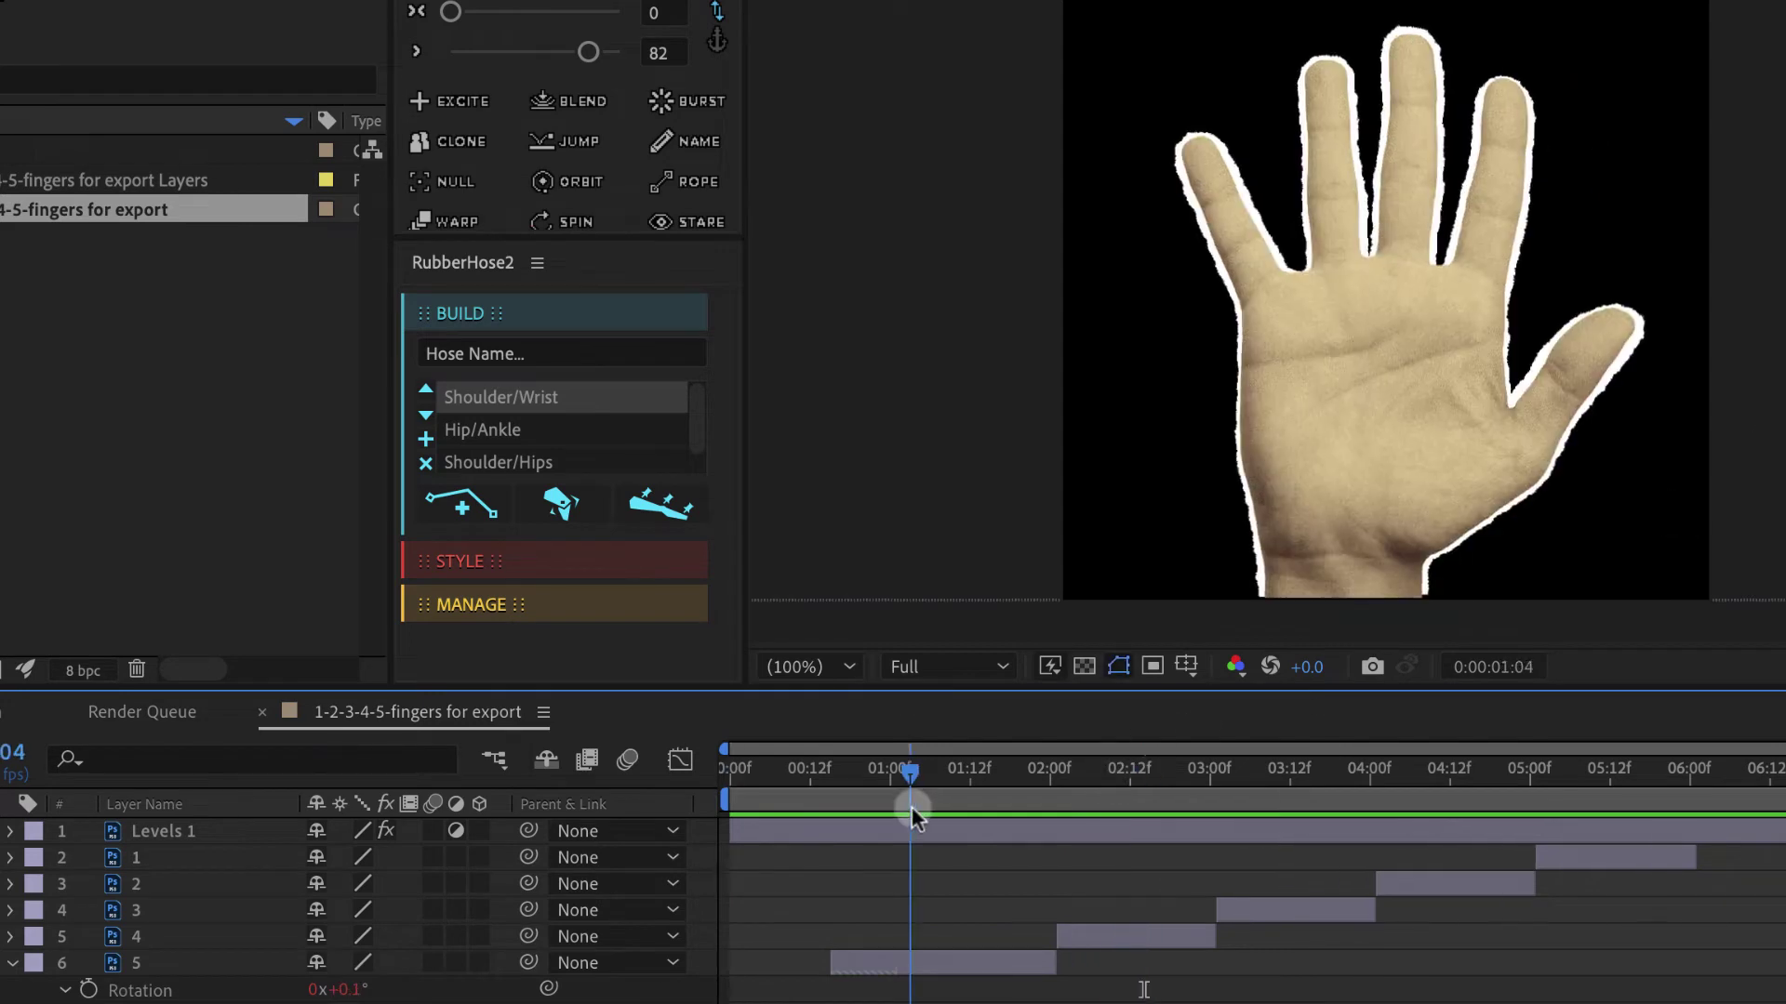
Add a wiggle expression to layer 4's Position and wiggle(8,1) to its Rotation, with the playhead at 02:03
{"action": "left_click", "coordinate": [963, 963]}
{"action": "left_click", "coordinate": [964, 965]}
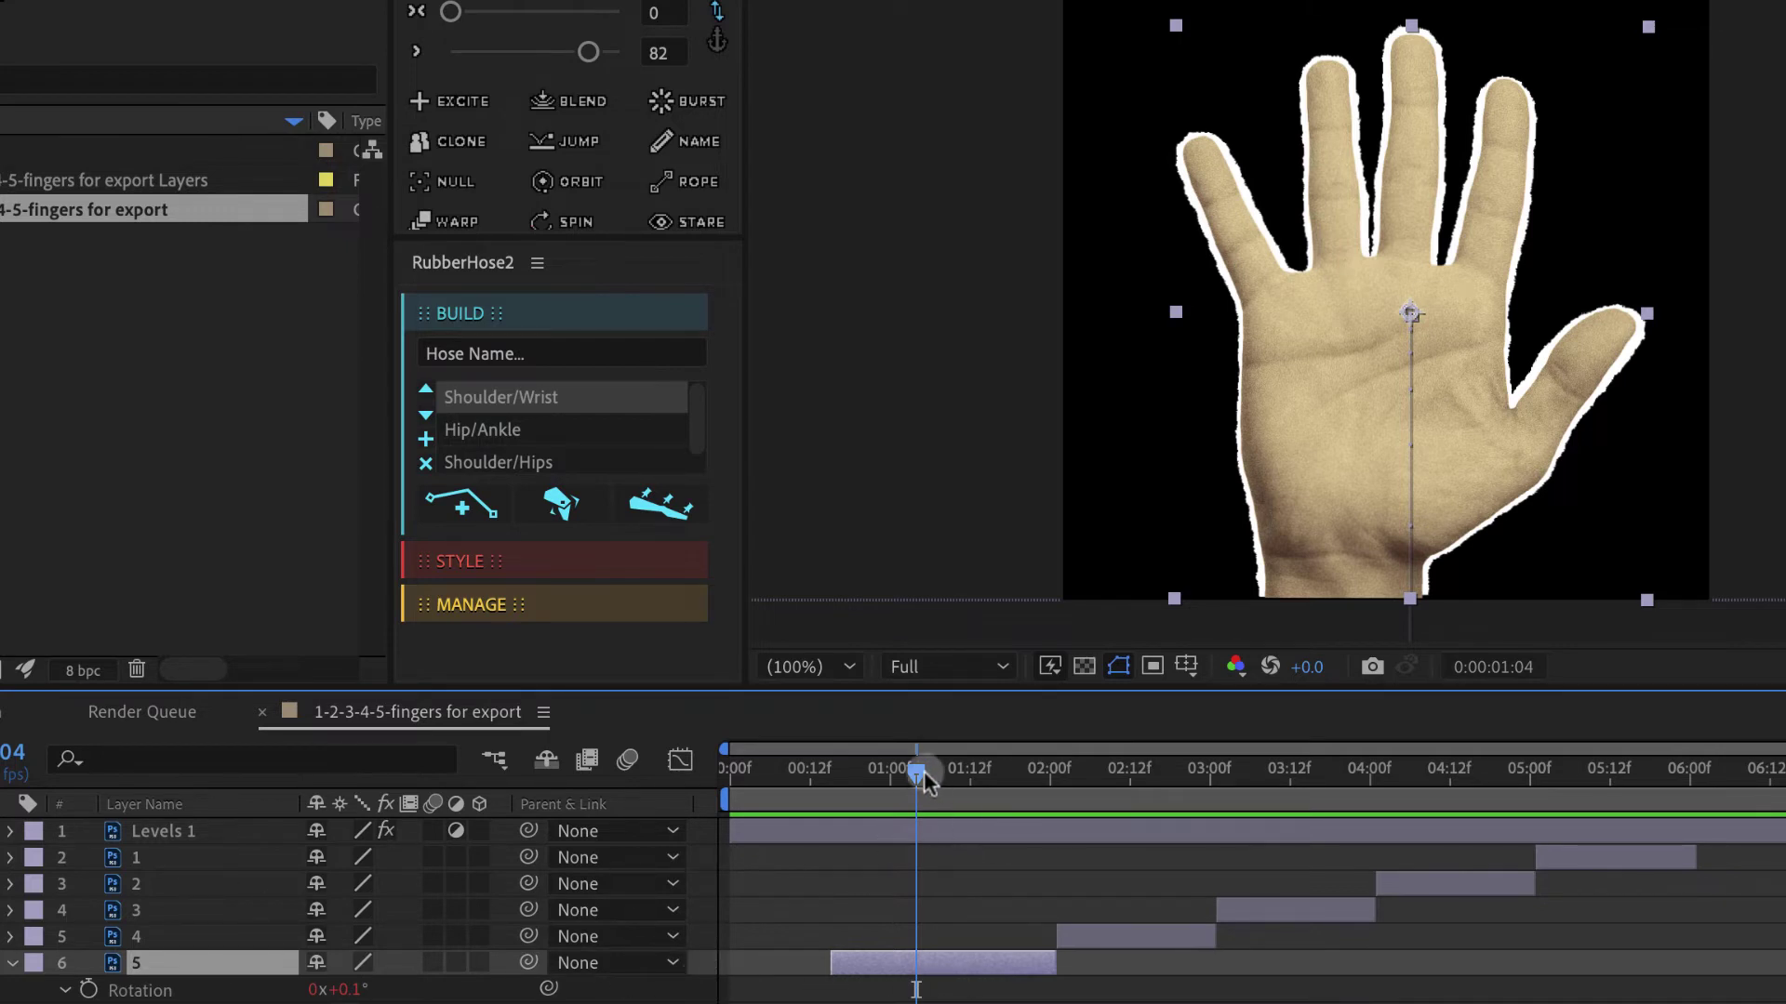
{"action": "left_click_drag", "start_coordinate": [923, 772], "coordinate": [1070, 777]}
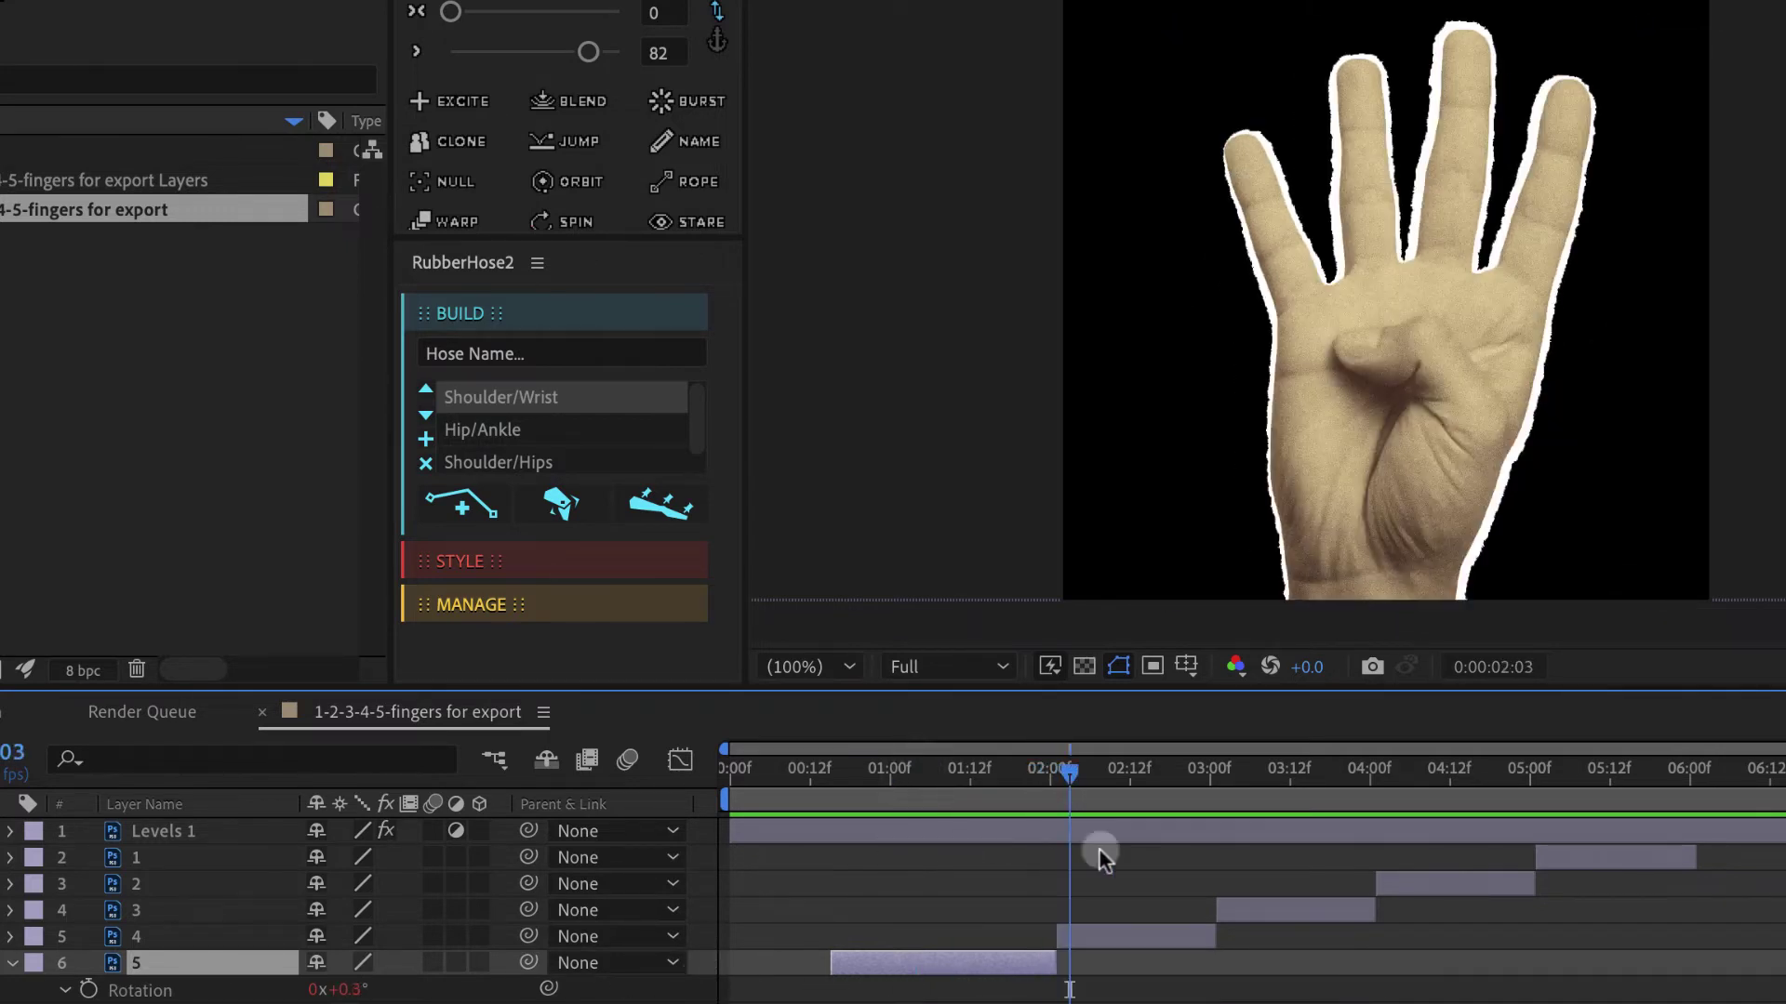
{"action": "left_click", "coordinate": [1120, 936]}
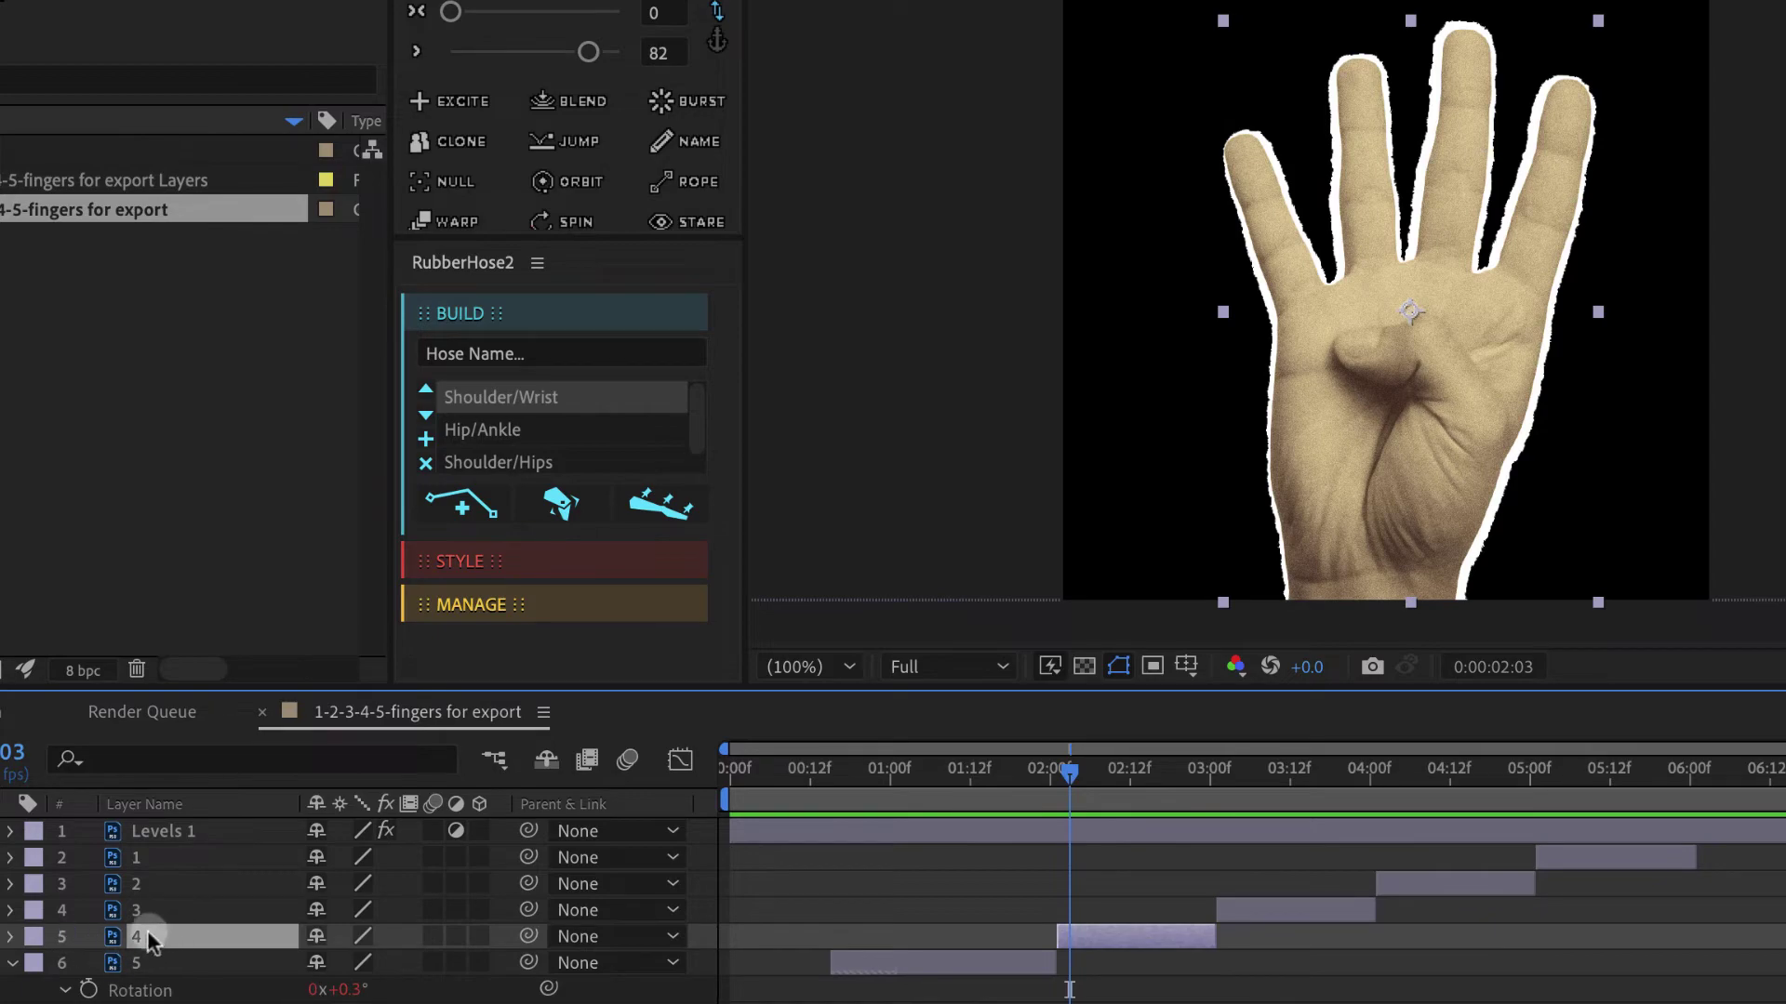
{"action": "key", "text": "p"}
{"action": "left_click", "coordinate": [93, 963], "text": "alt"}
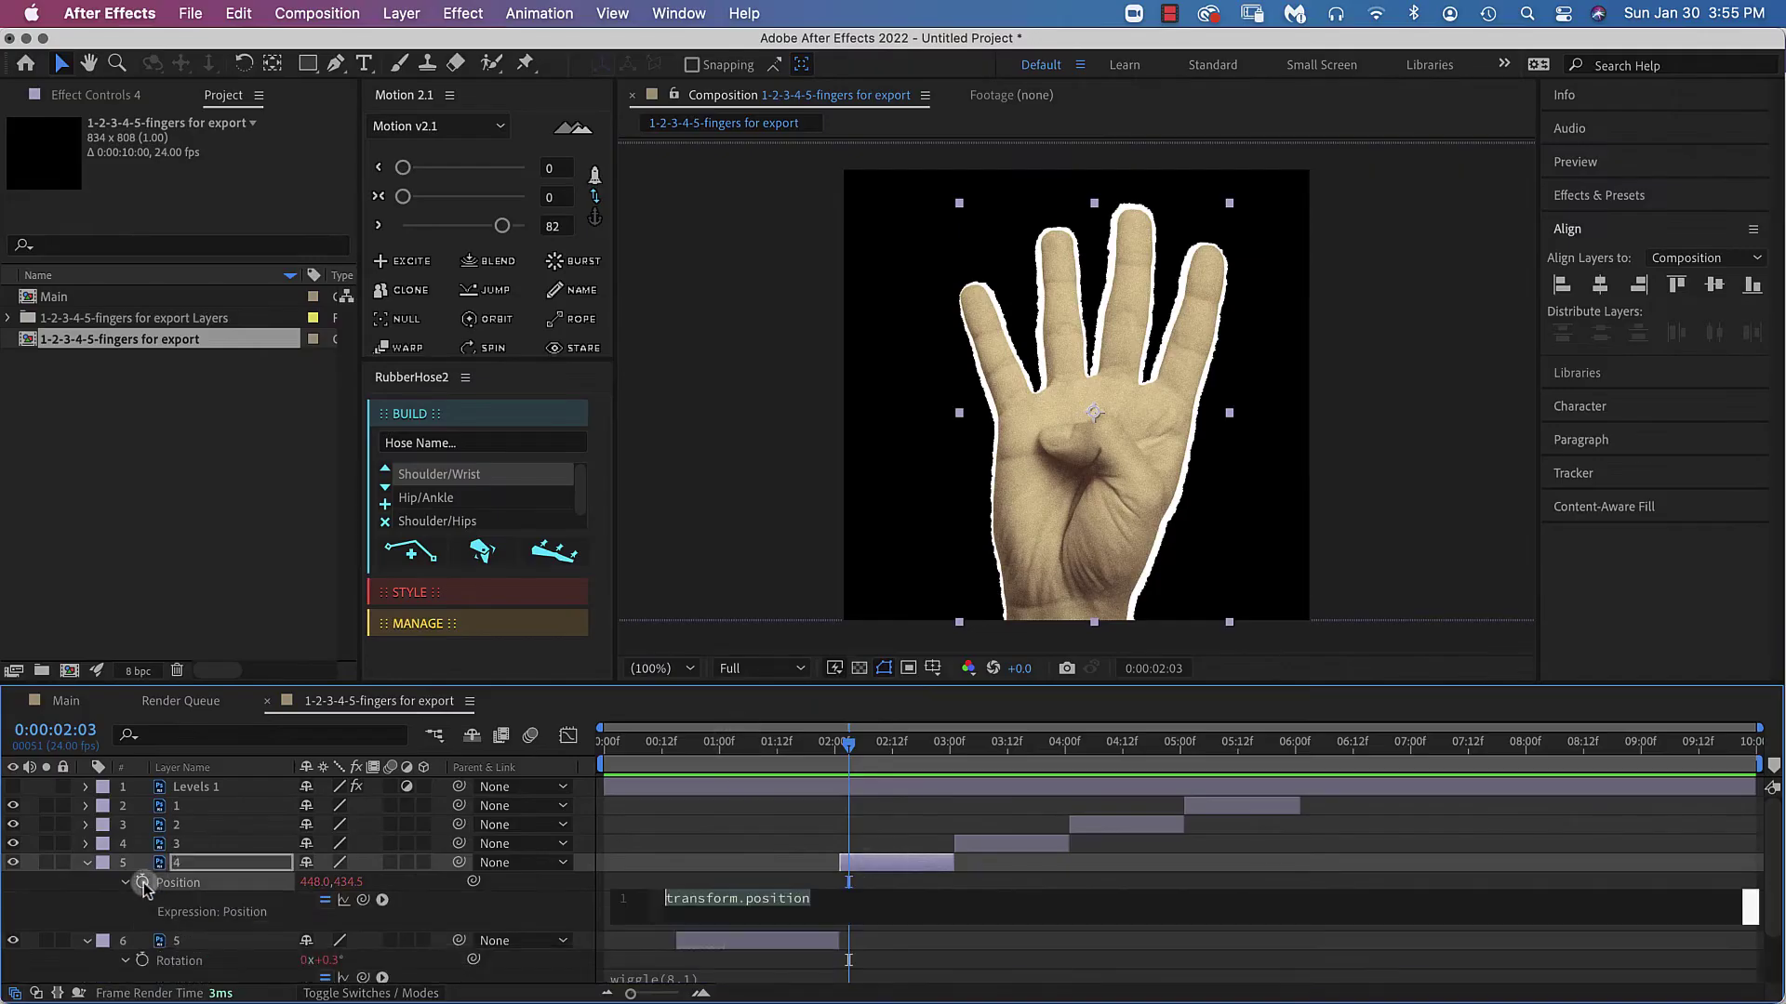
{"action": "type", "text": "wiggle()"}
{"action": "type", "text": "r"}
{"action": "left_click", "coordinate": [142, 881], "text": "alt"}
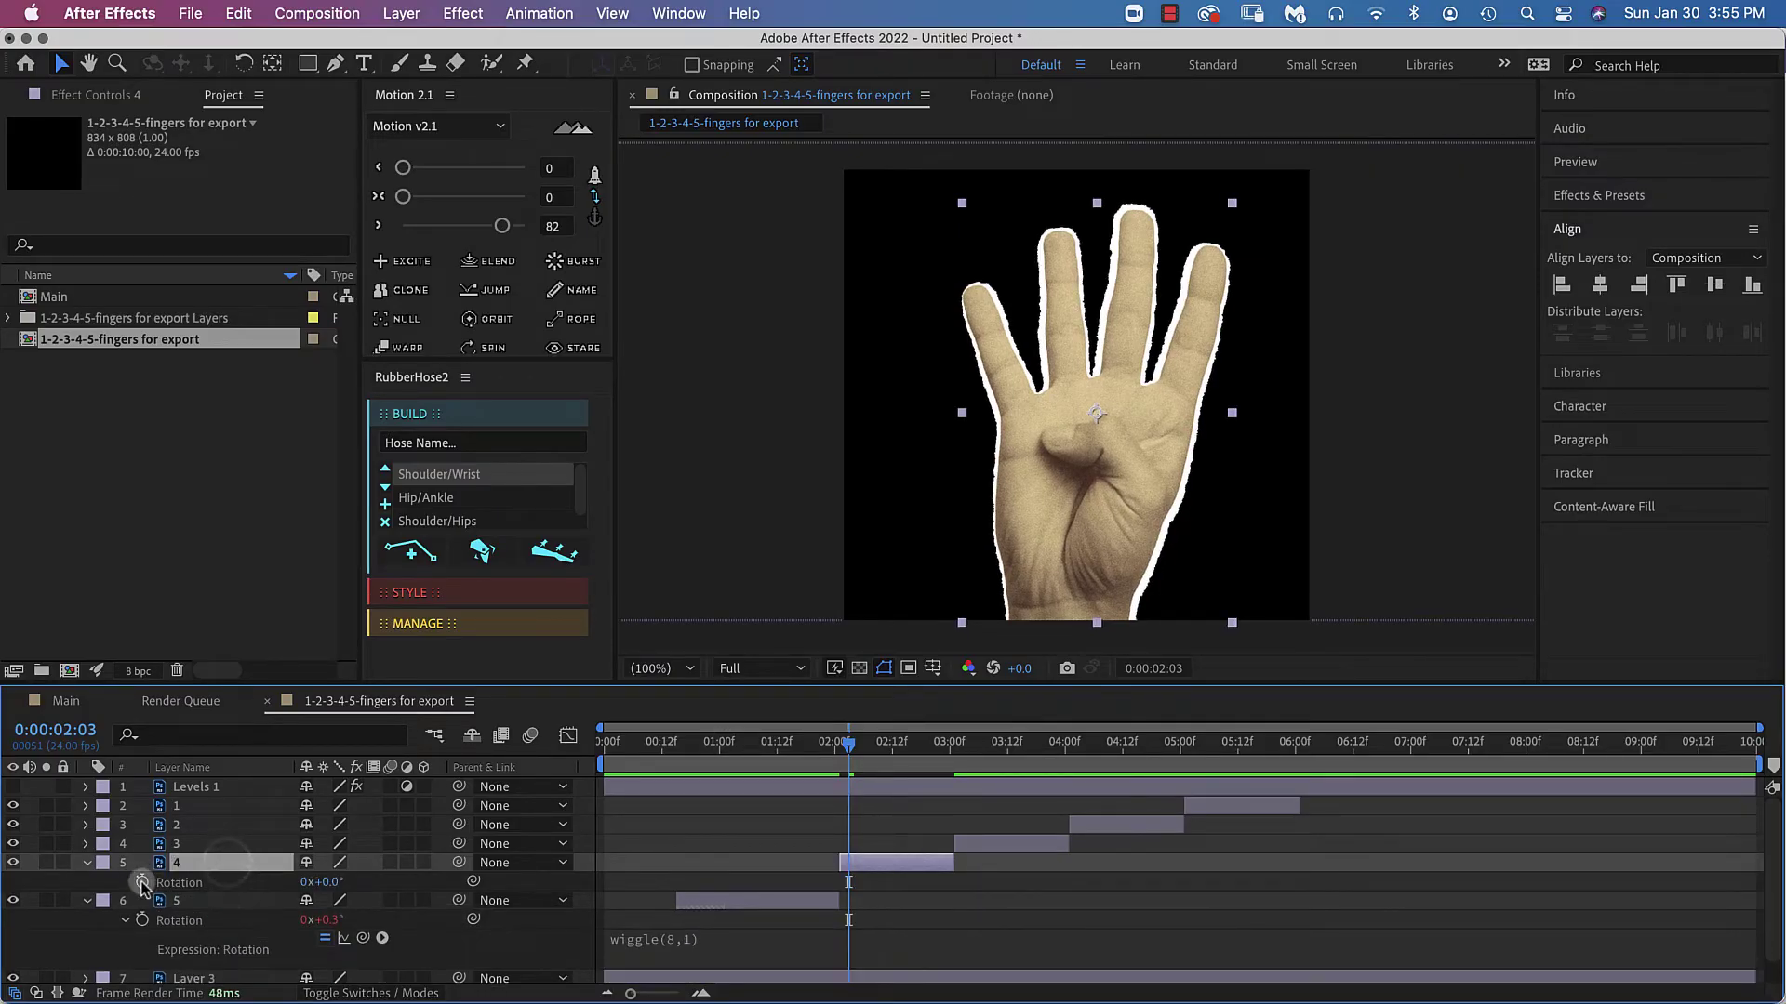
{"action": "type", "text": "wiggle(8,1)"}
With the playhead at 03:02, add a wiggle expression to layer 3's Position and wiggle(8,1) to its Rotation
{"action": "left_click_drag", "start_coordinate": [861, 742], "coordinate": [959, 743]}
{"action": "key", "text": "super+Up"}
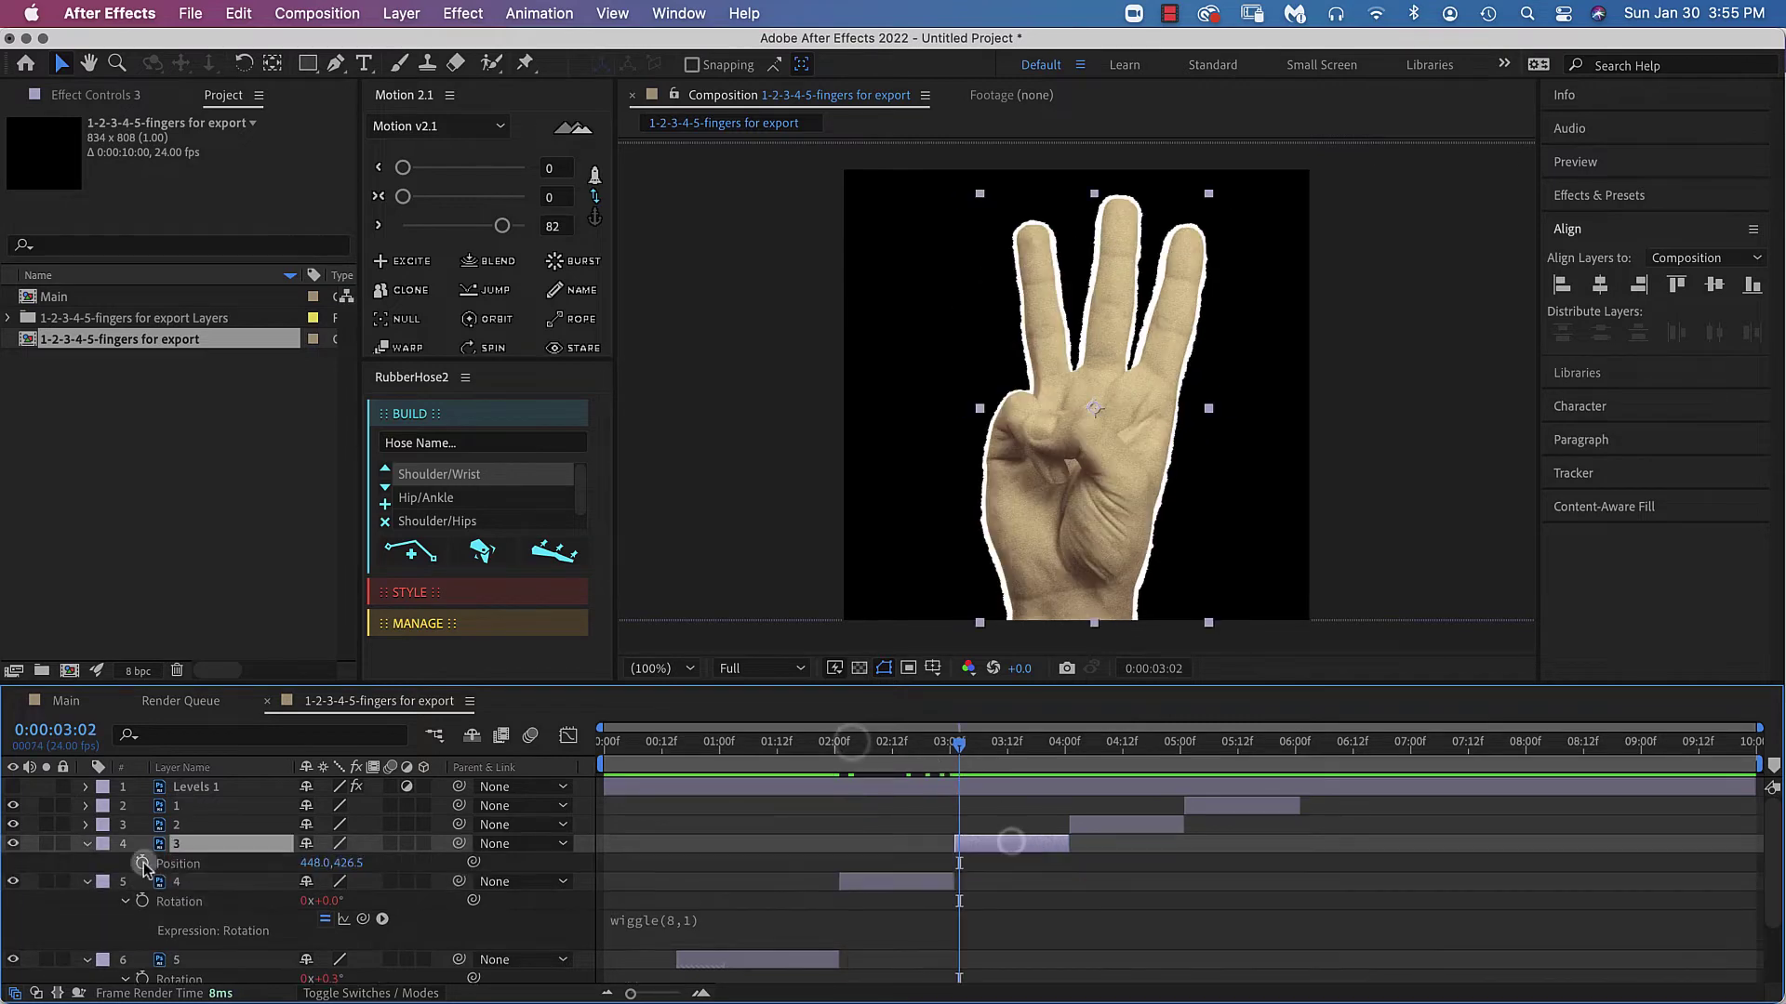
{"action": "key", "text": "p"}
{"action": "left_click", "coordinate": [139, 863], "text": "alt"}
{"action": "type", "text": "wiggle()r"}
{"action": "left_click", "coordinate": [142, 863], "text": "alt"}
{"action": "type", "text": "wi"}
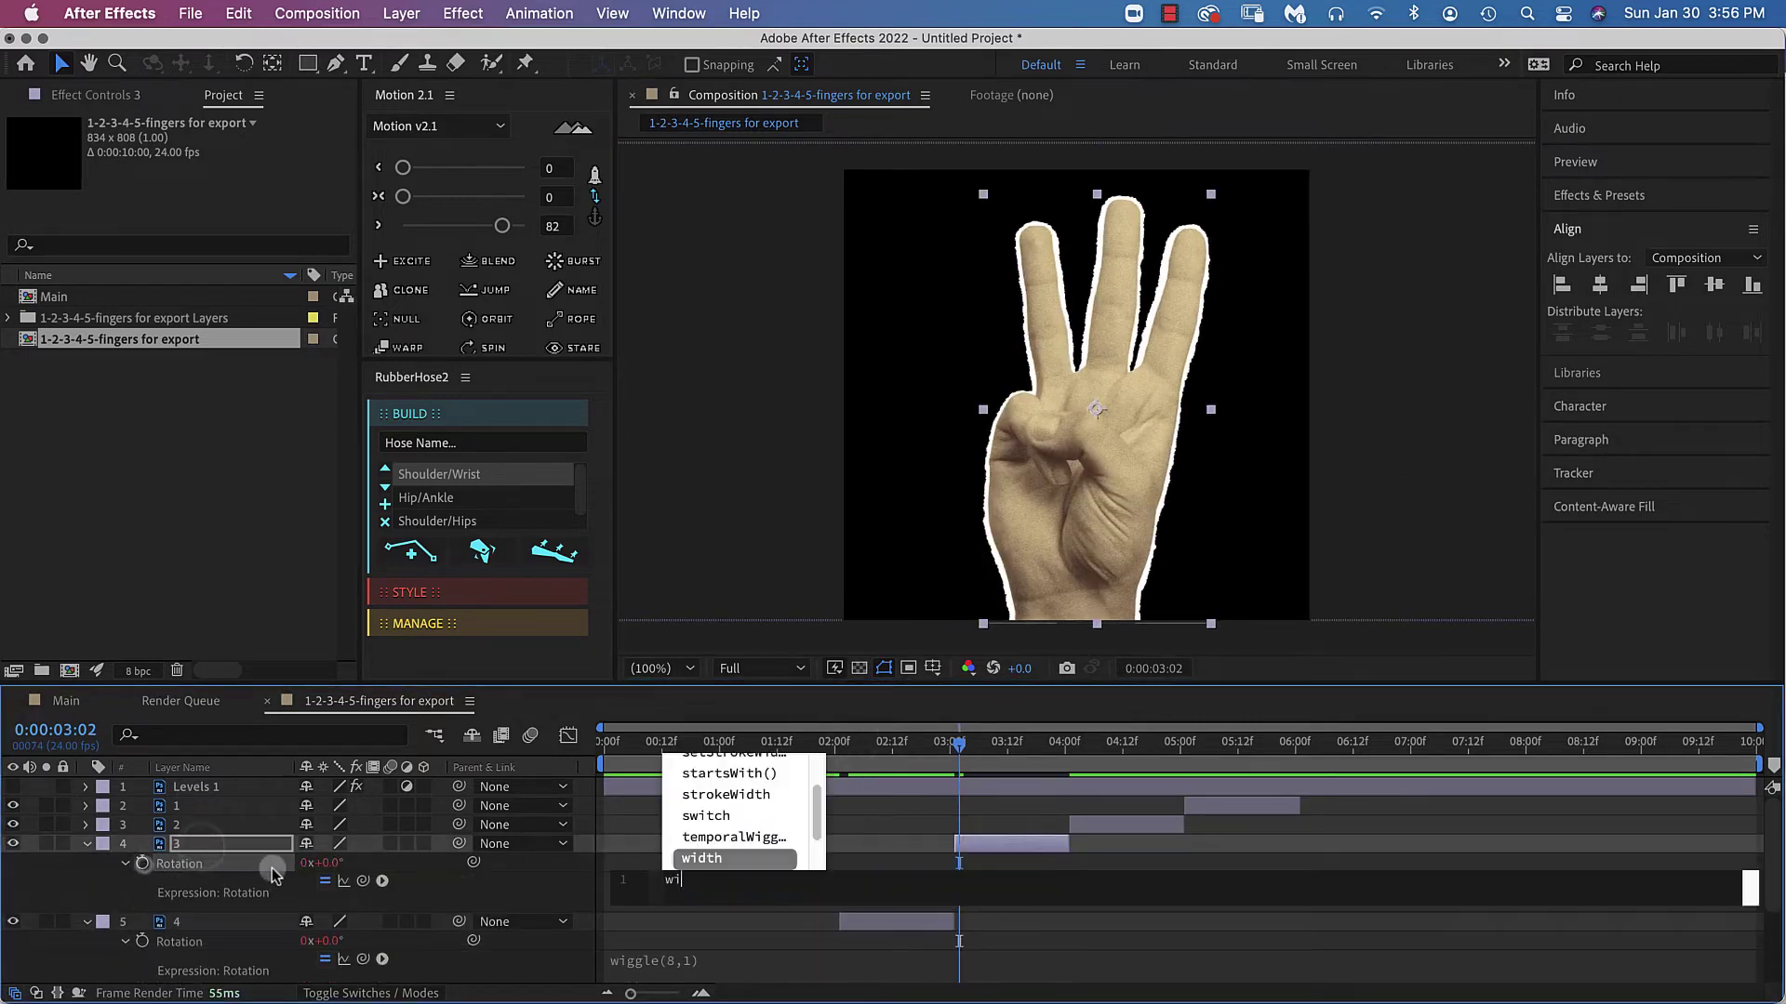
{"action": "type", "text": "ggle(8,1"}
With the playhead at 04:07, add wiggle(8,5) to layer 2's Position and wiggle(8,1) to its Rotation
{"action": "left_click_drag", "start_coordinate": [958, 743], "coordinate": [1099, 742]}
{"action": "key", "text": "super+Up"}
{"action": "key", "text": "p"}
{"action": "left_click", "coordinate": [143, 844], "text": "alt"}
{"action": "type", "text": "wiggle(8,5"}
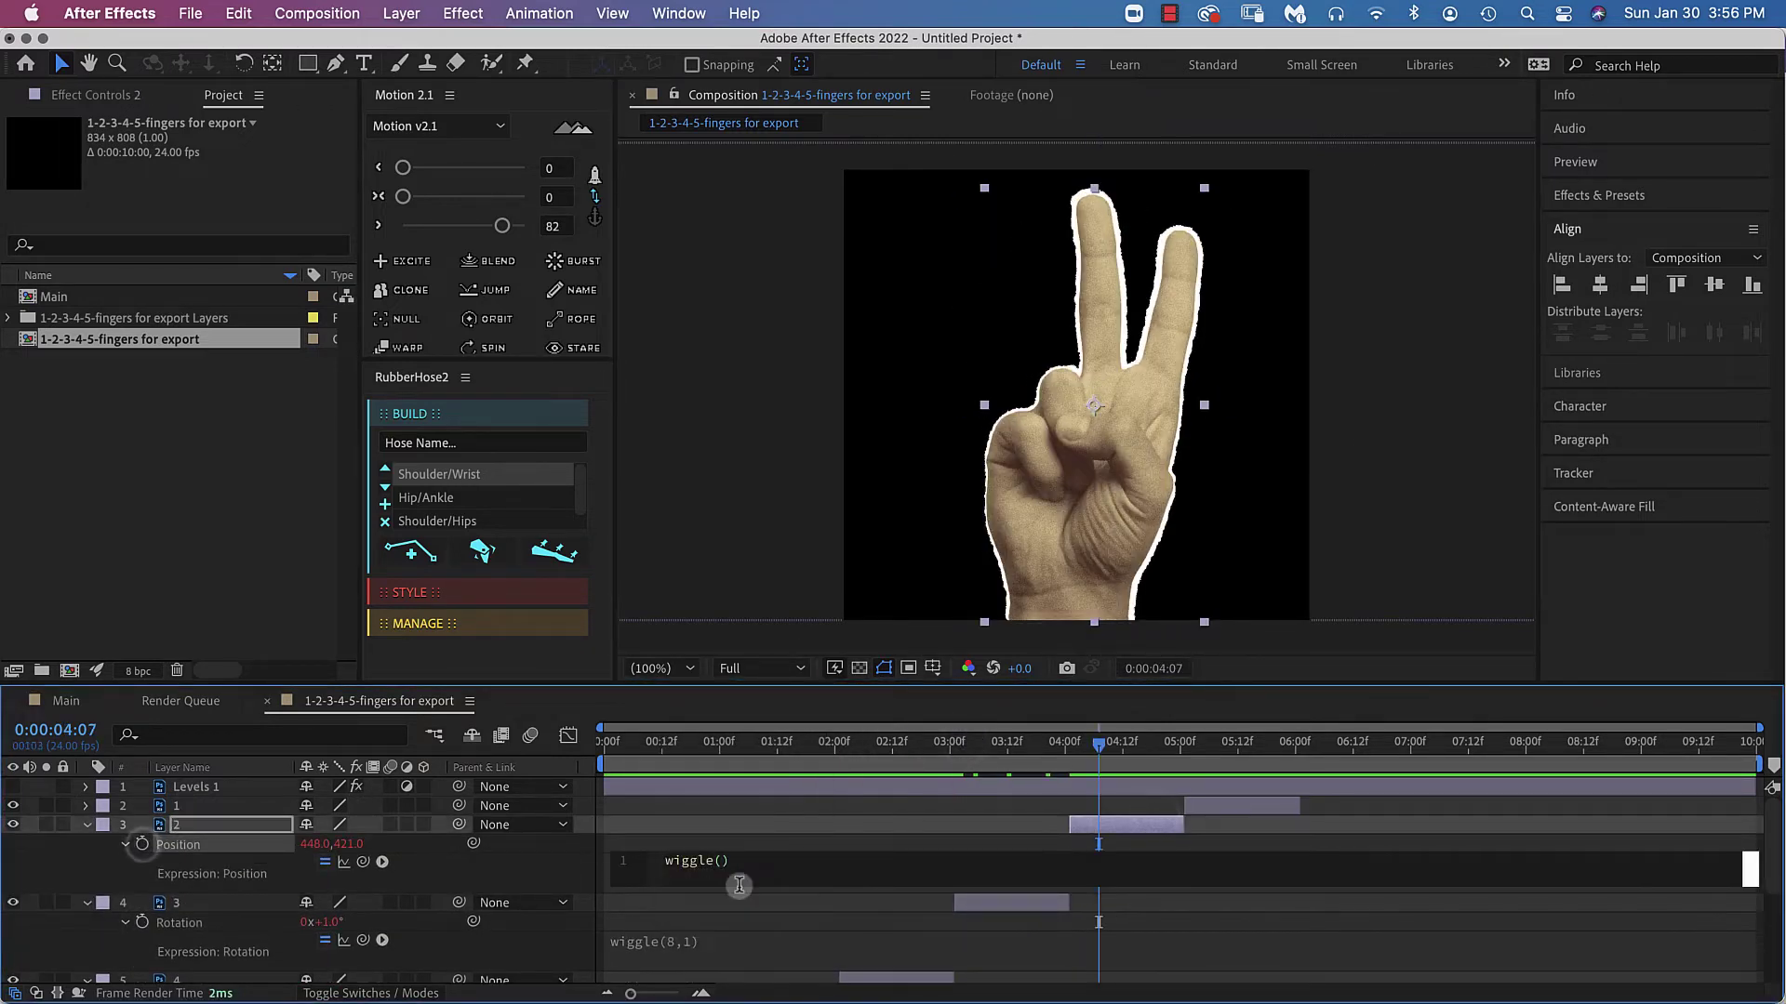
{"action": "left_click", "coordinate": [223, 827]}
{"action": "key", "text": "r"}
{"action": "left_click", "coordinate": [142, 843], "text": "alt"}
{"action": "type", "text": "wiggle(8,1)"}
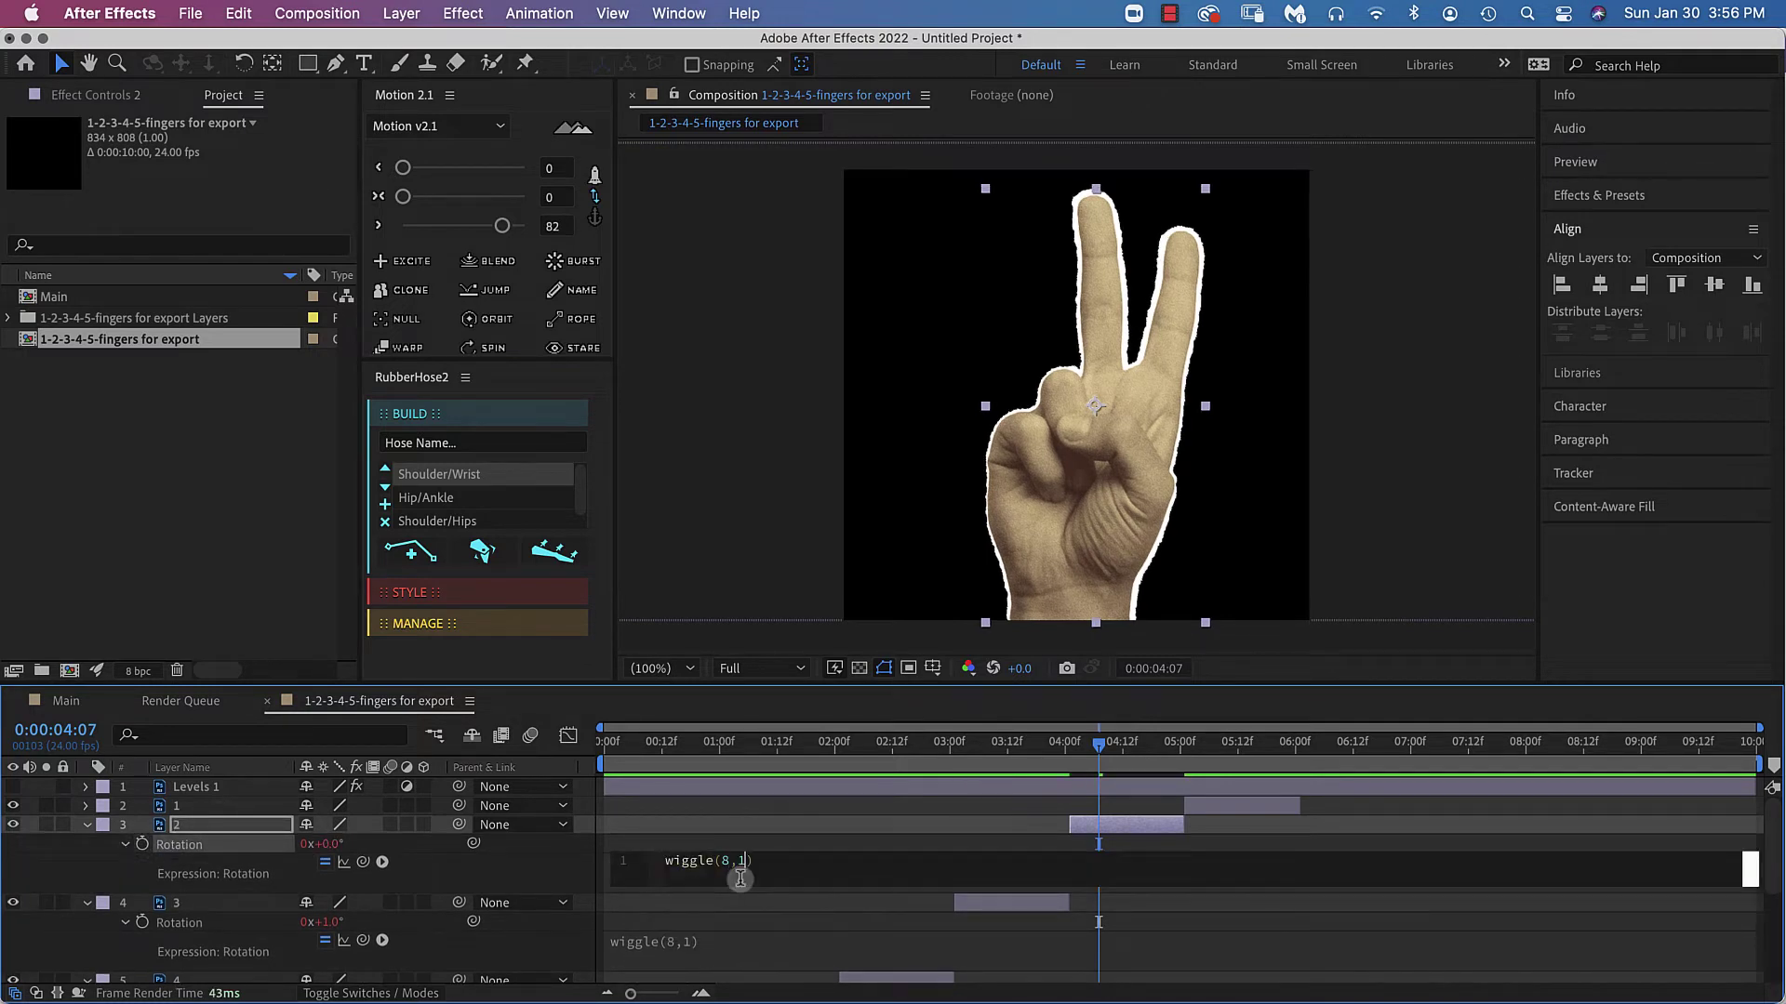
Add the expression wiggle(8,5) to layer 1's Position and wiggle(8,1) to its Rotation
{"action": "left_click", "coordinate": [233, 843]}
{"action": "key", "text": "p"}
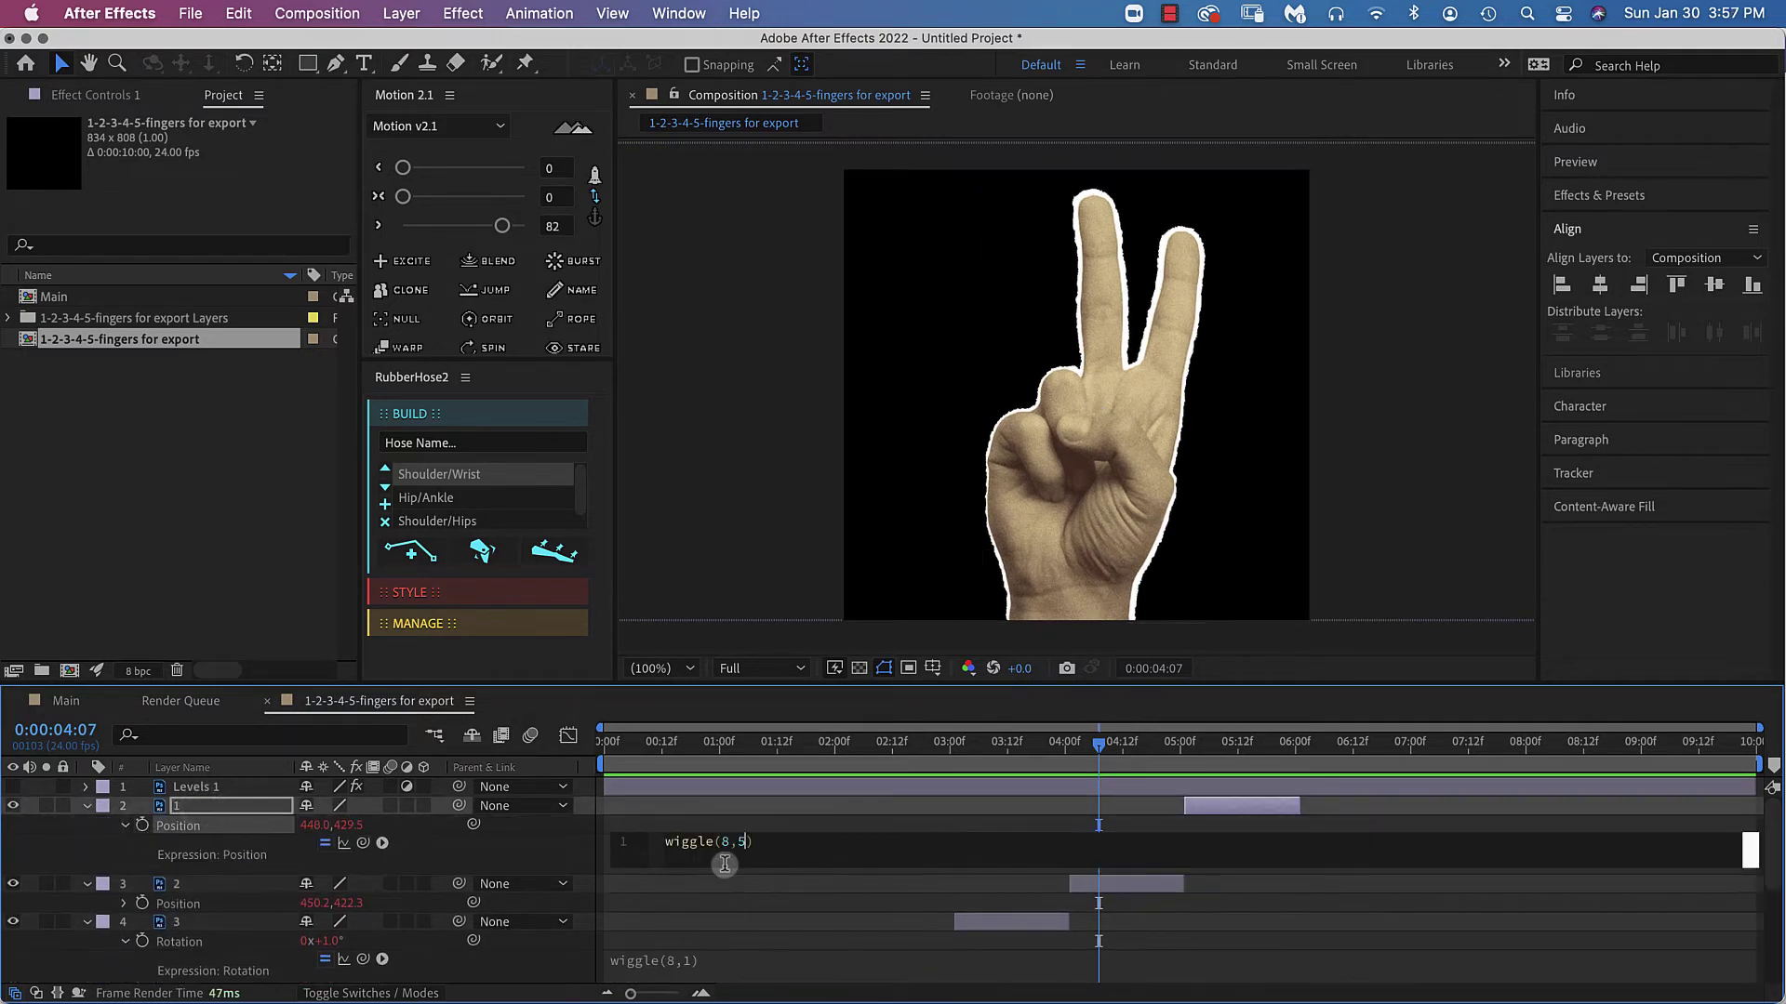
{"action": "left_click", "coordinate": [182, 805]}
{"action": "key", "text": "r"}
{"action": "left_click", "coordinate": [142, 824], "text": "alt"}
{"action": "type", "text": "wiggle(8,1)"}
Collapse the properties of hand layers 1 to 4 and play back the whole counting animation from the start
{"action": "key", "text": "Home"}
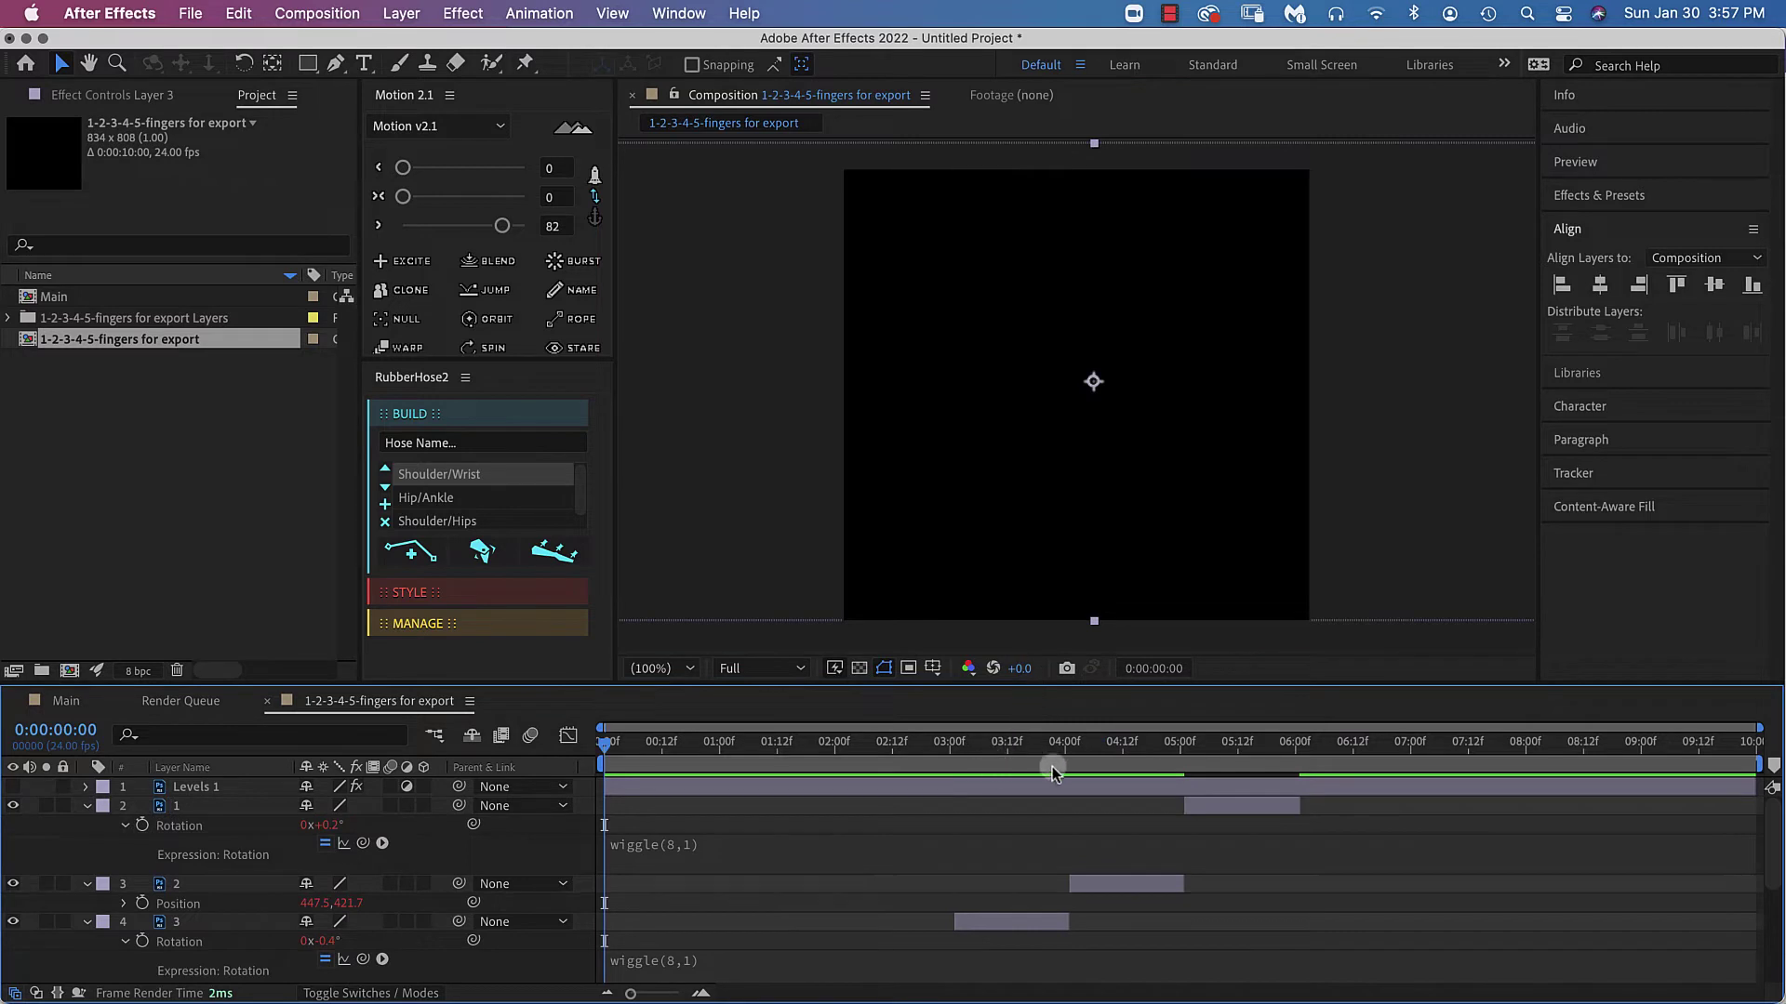
{"action": "left_click", "coordinate": [86, 843]}
{"action": "left_click", "coordinate": [86, 850]}
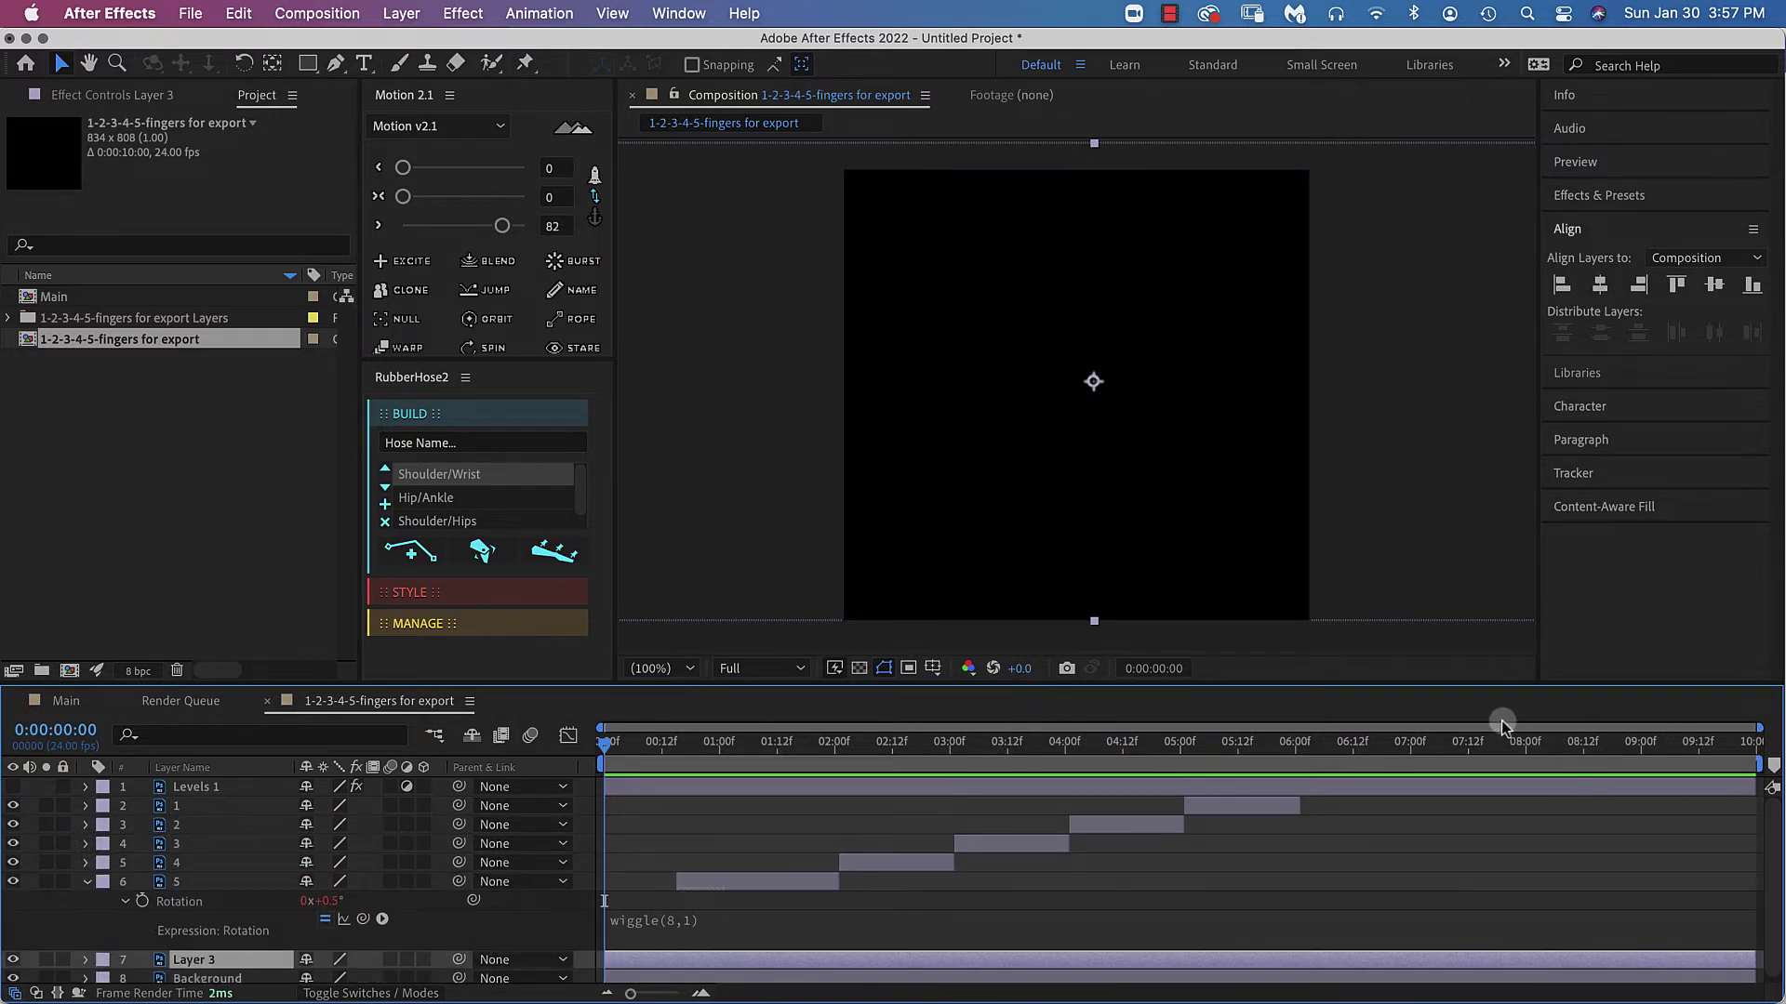
{"action": "key", "text": "space"}
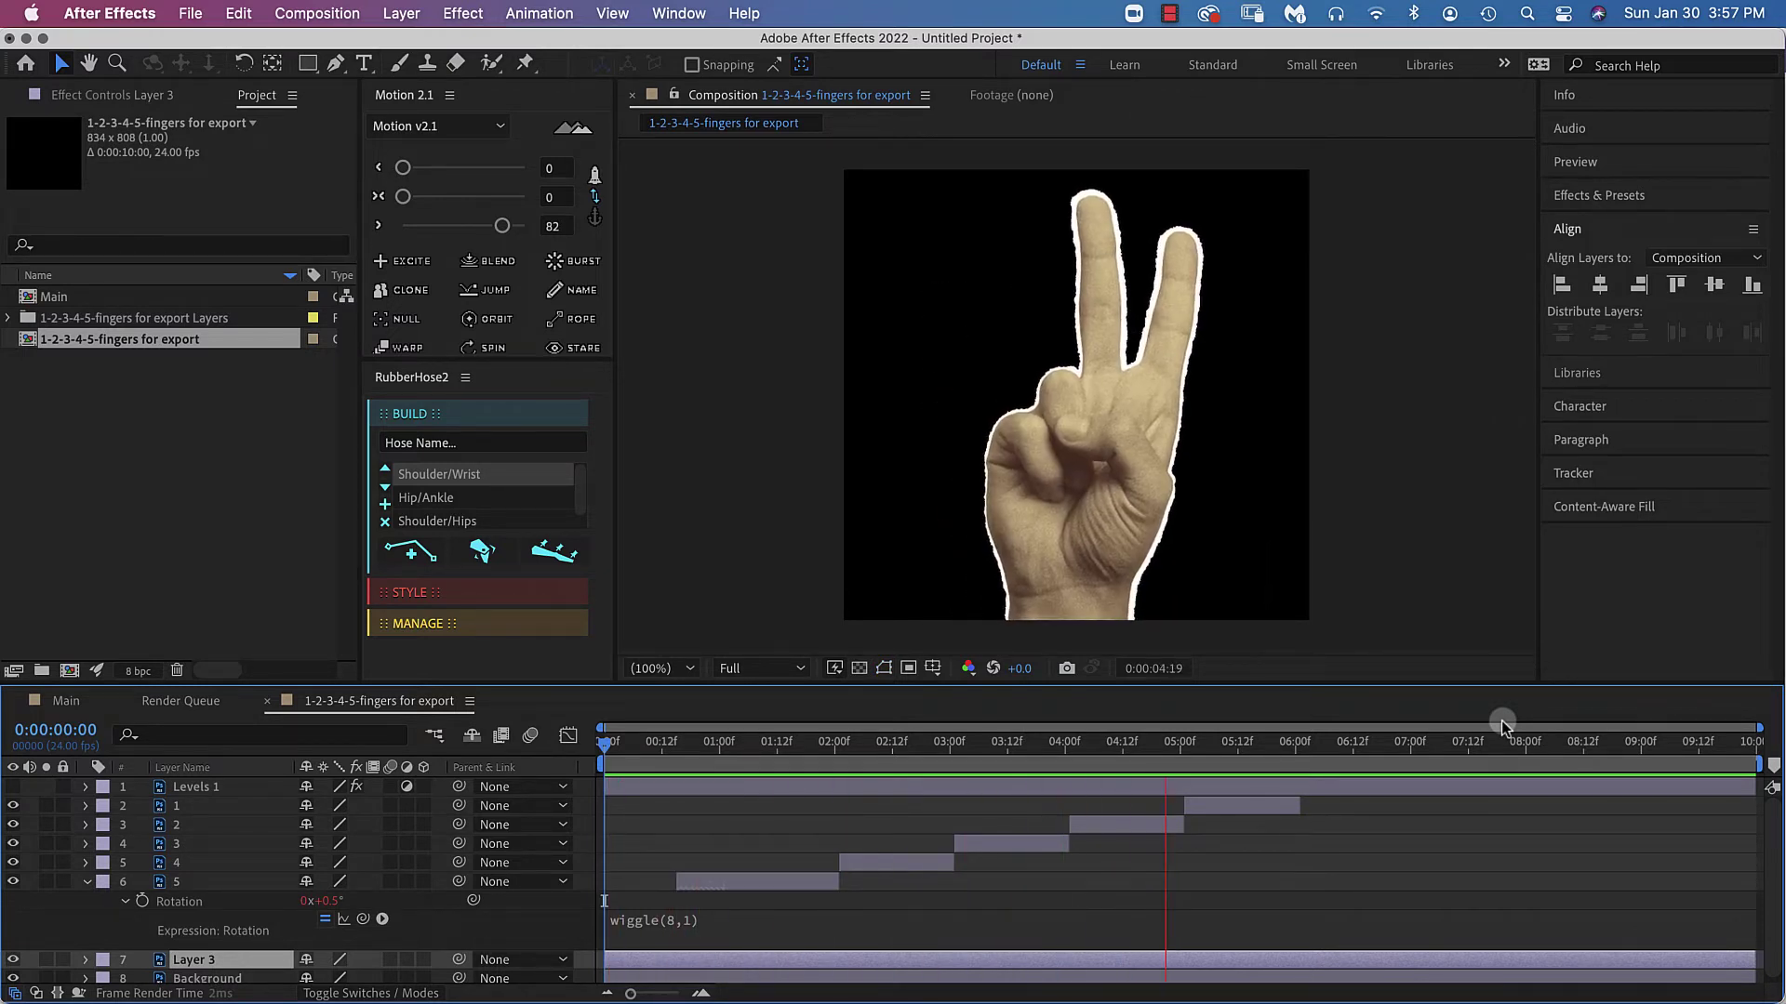
Open the Main composition and import the After Effects project Texture Sequence.aep
{"action": "left_click", "coordinate": [65, 700]}
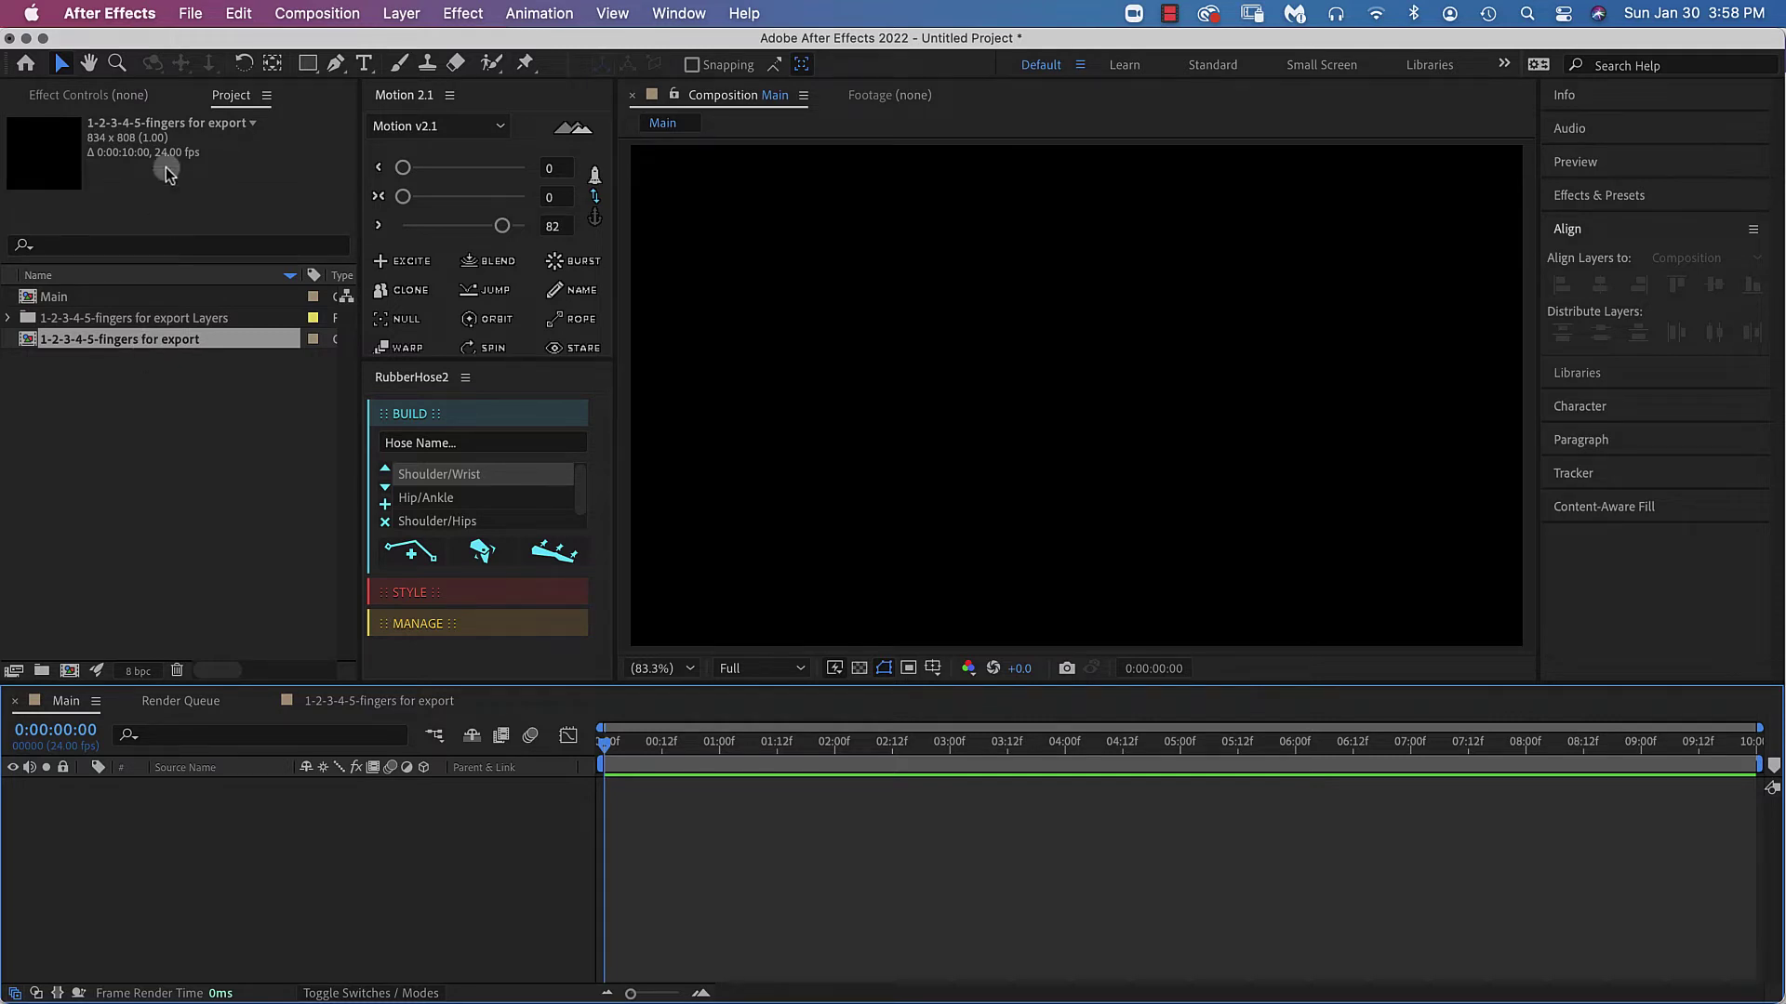
{"action": "left_click", "coordinate": [190, 13]}
{"action": "mouse_move", "coordinate": [238, 346]}
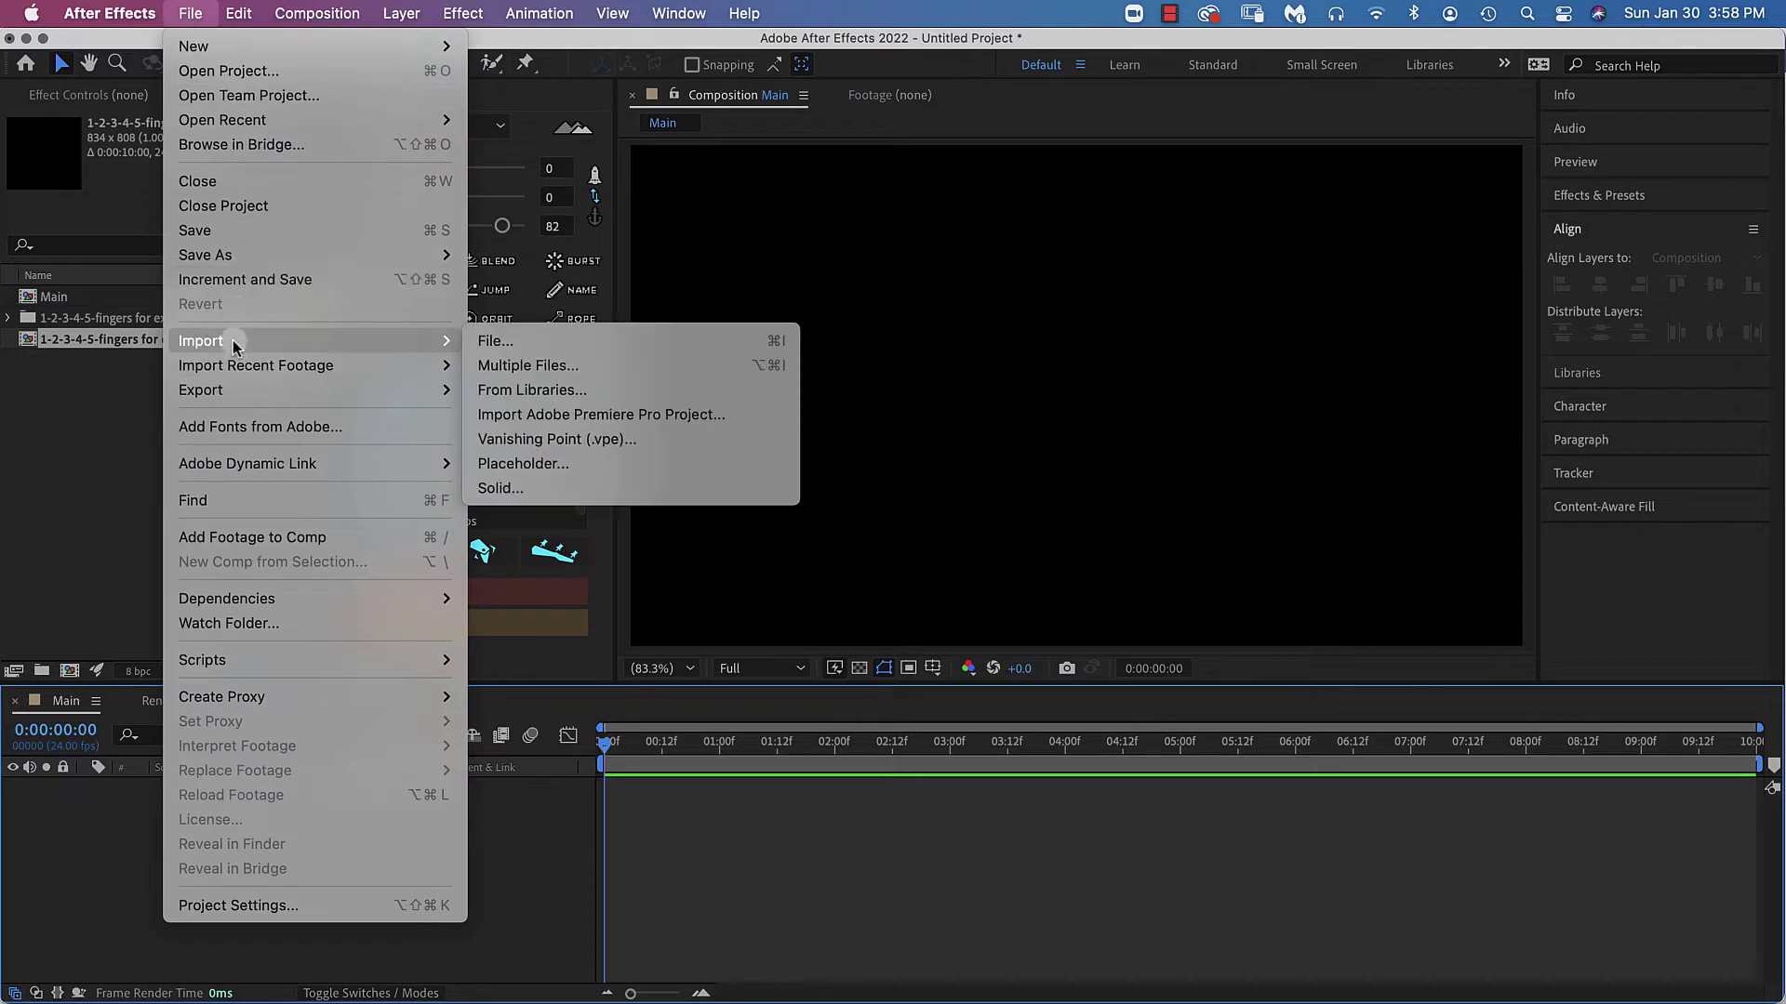
{"action": "left_click", "coordinate": [494, 342]}
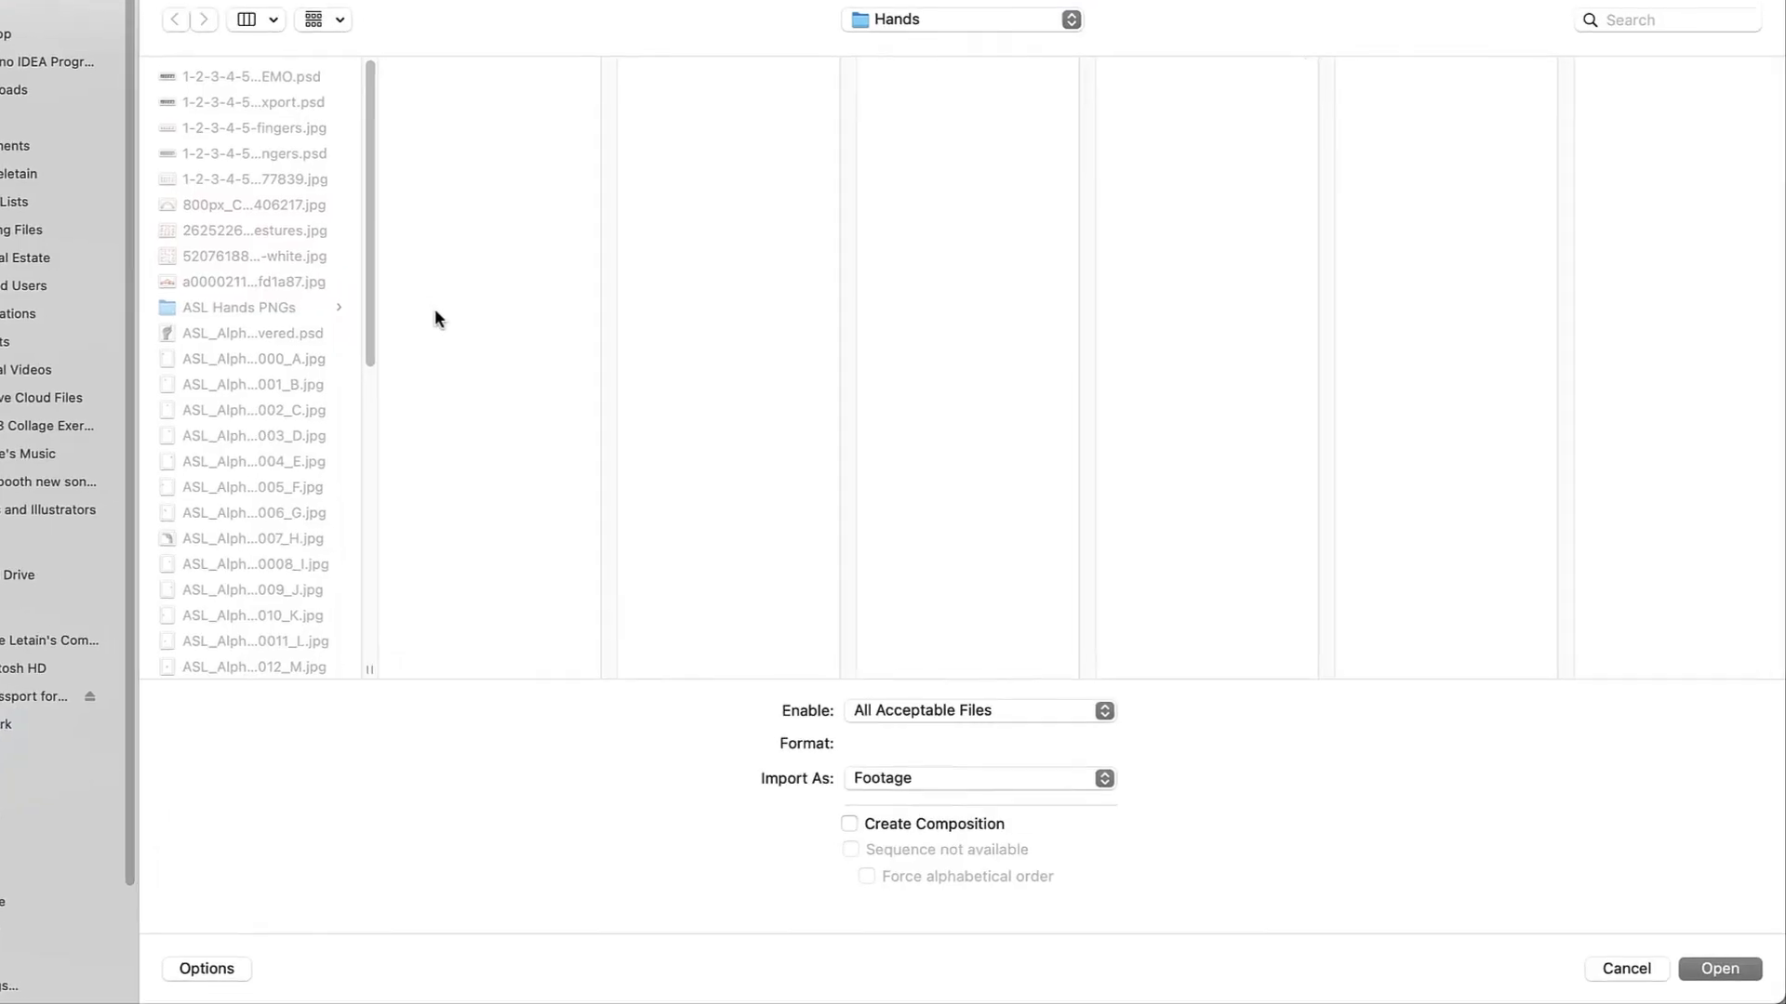
{"action": "scroll", "coordinate": [112, 419], "scroll_direction": "down", "scroll_amount": 15}
{"action": "left_click", "coordinate": [52, 437]}
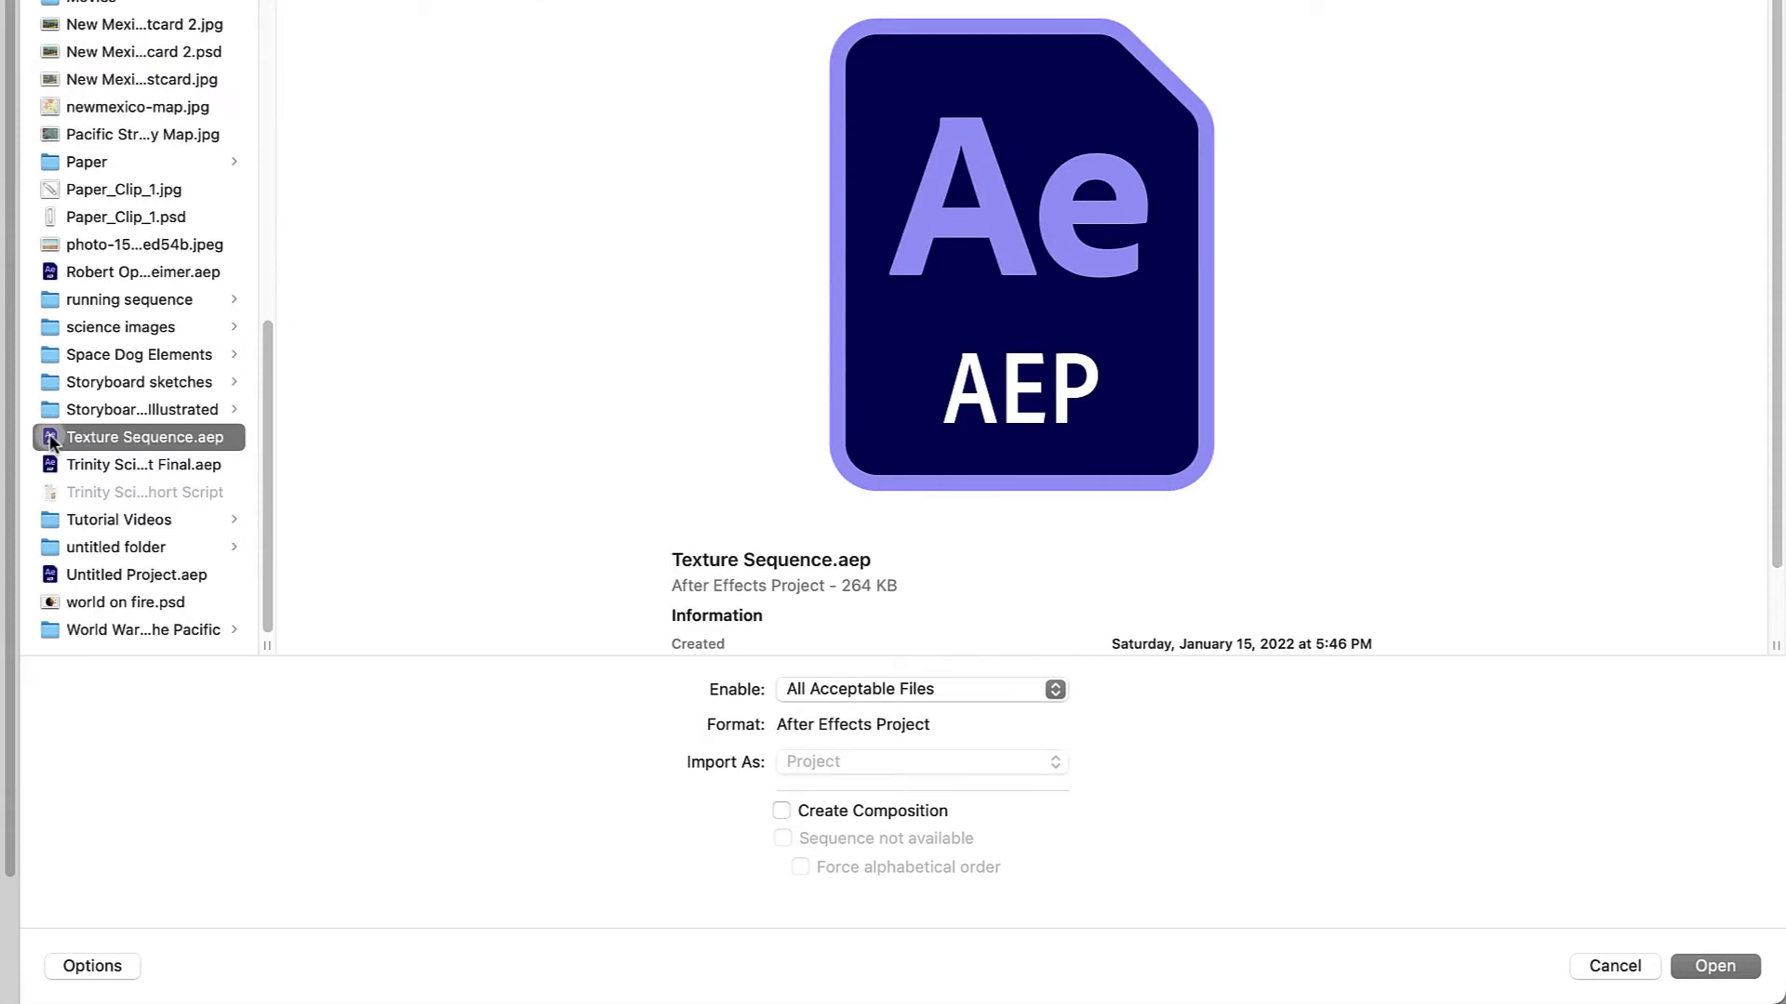
{"action": "double_click", "coordinate": [52, 439]}
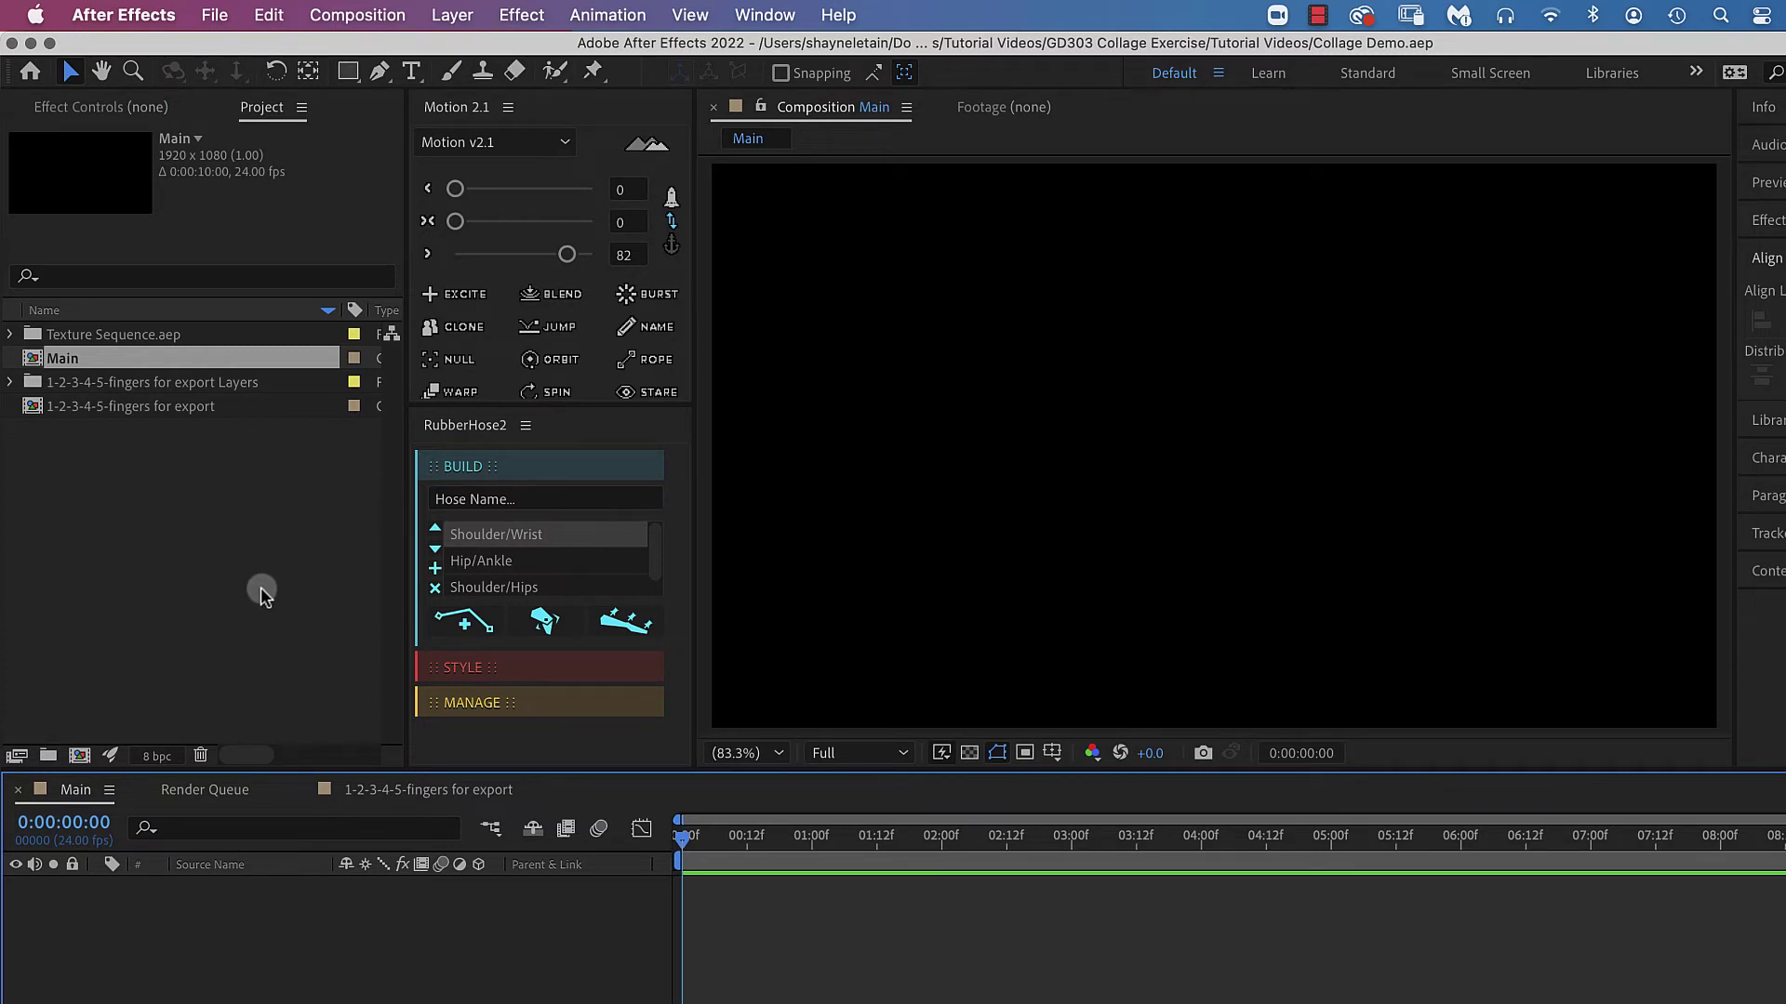
Import the After Effects project Paper Sequence.aep from the Tutorial Videos folder
{"action": "left_click", "coordinate": [215, 15]}
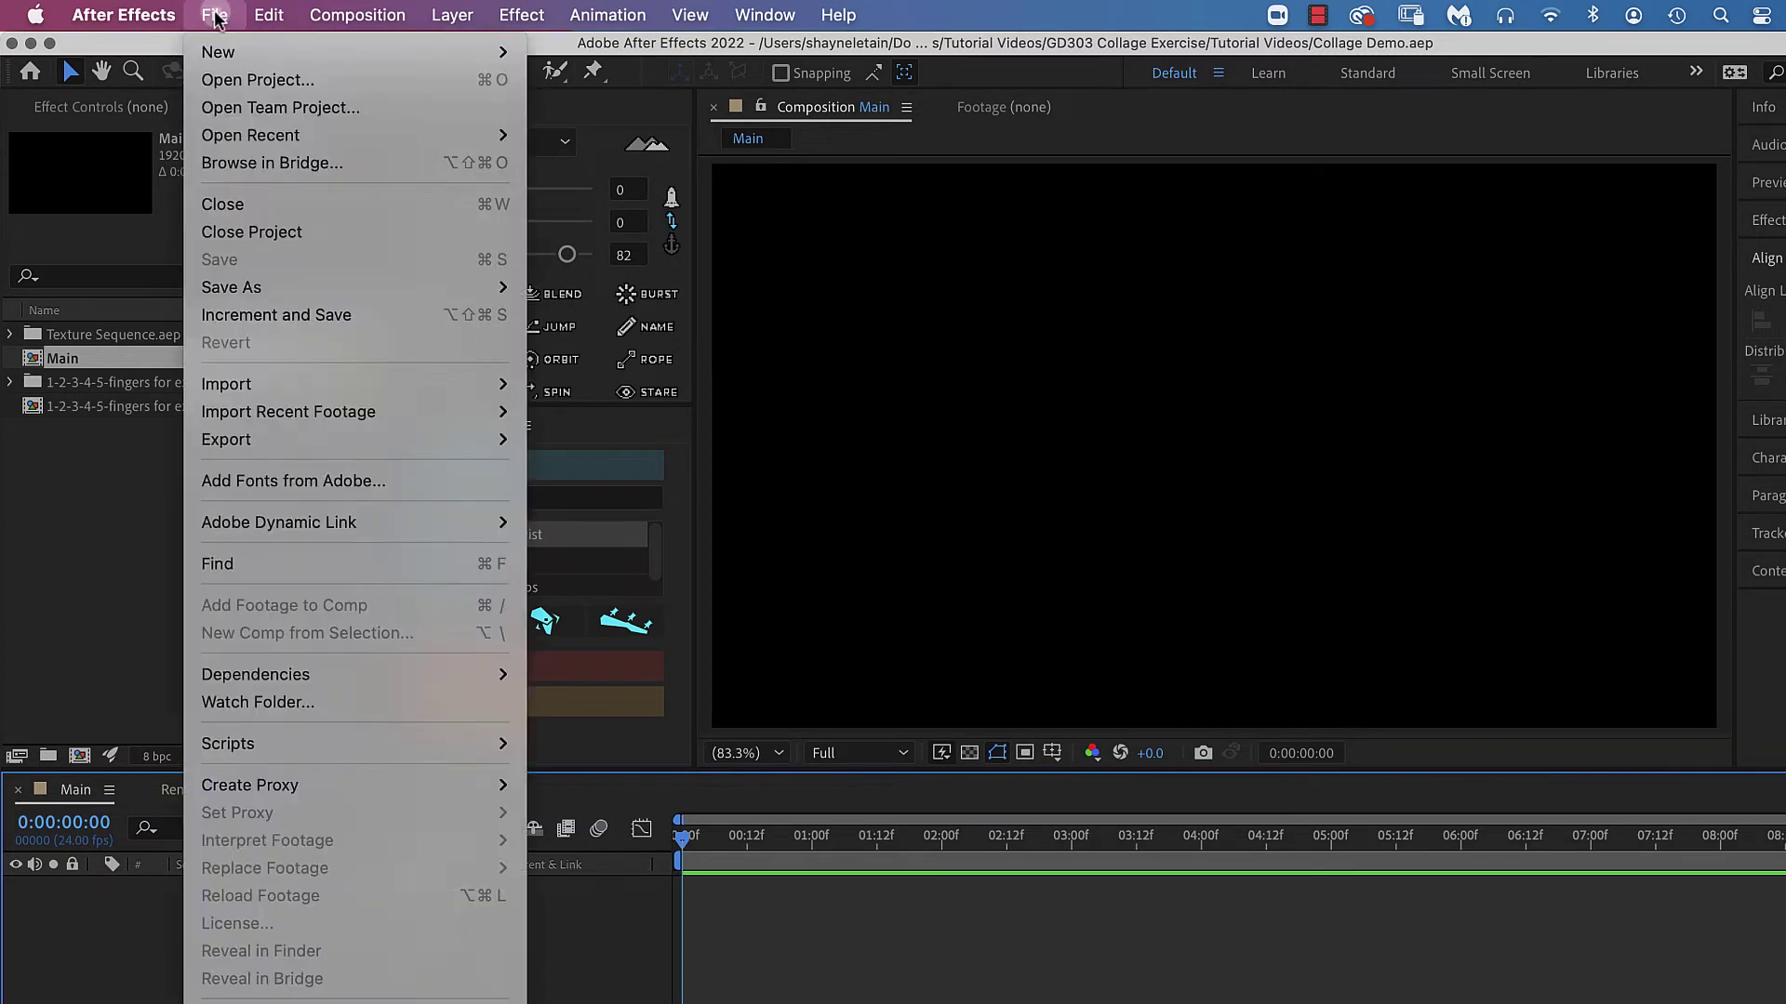
{"action": "left_click", "coordinate": [216, 15]}
{"action": "left_click", "coordinate": [216, 15]}
{"action": "mouse_move", "coordinate": [231, 389]}
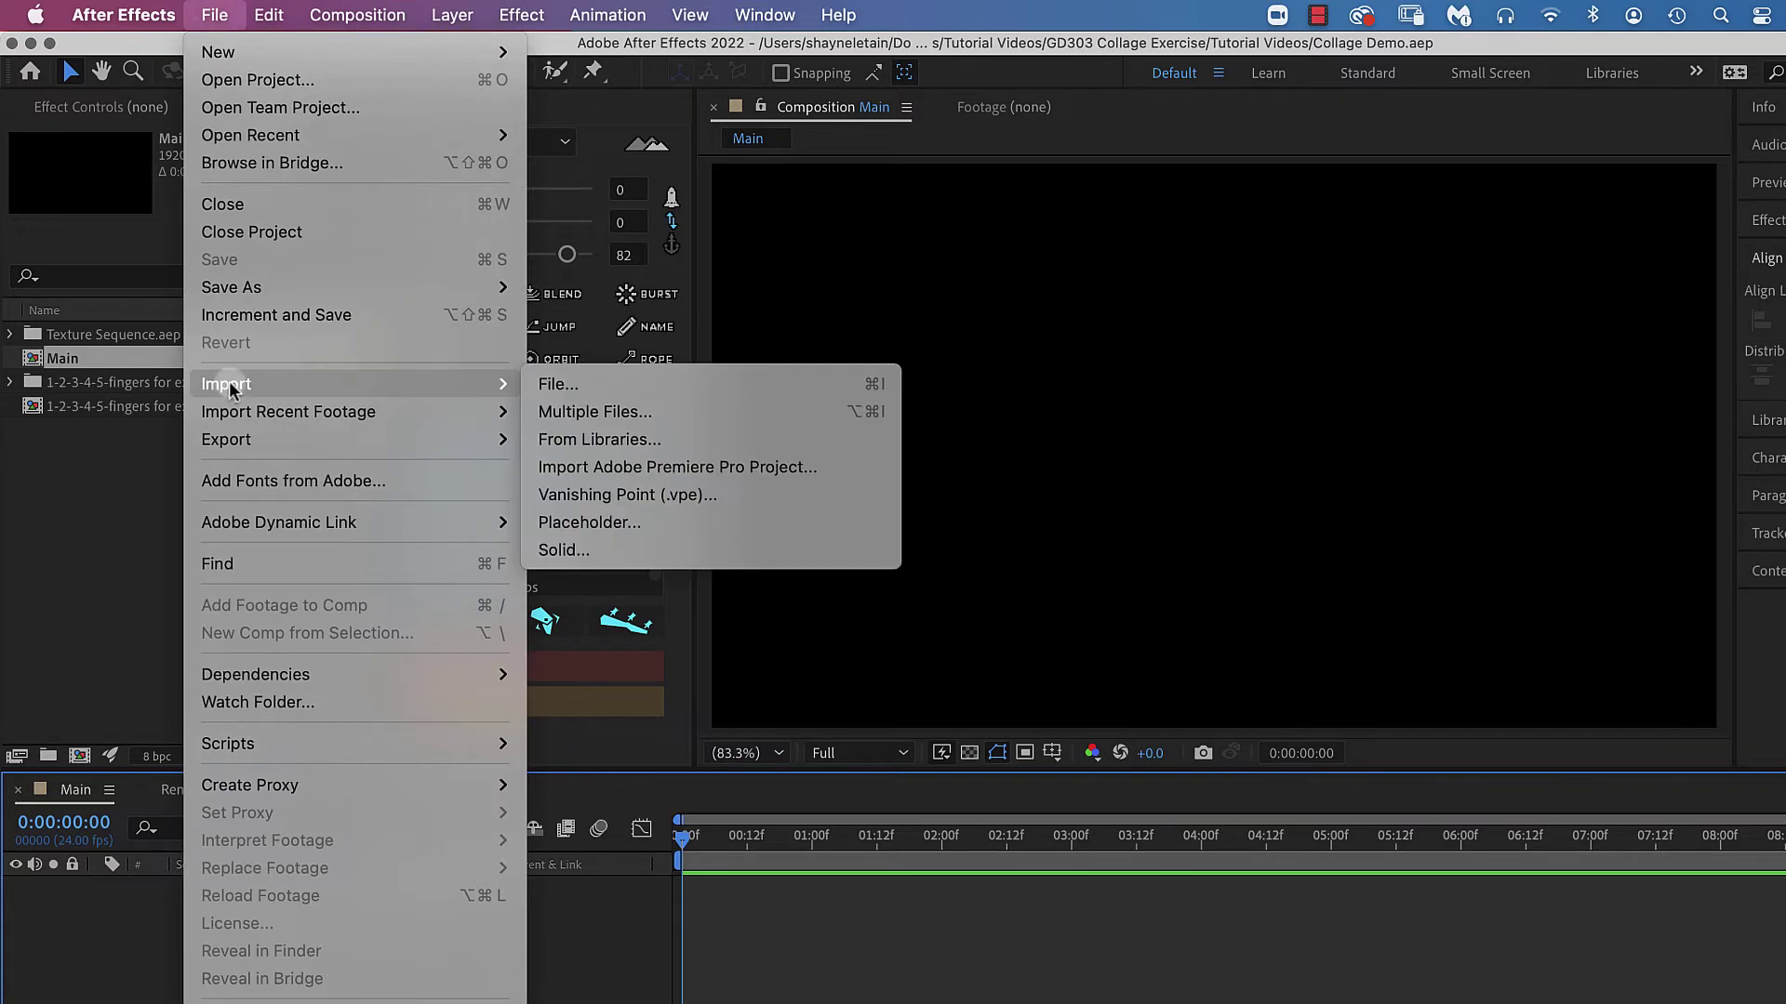
{"action": "left_click", "coordinate": [558, 383]}
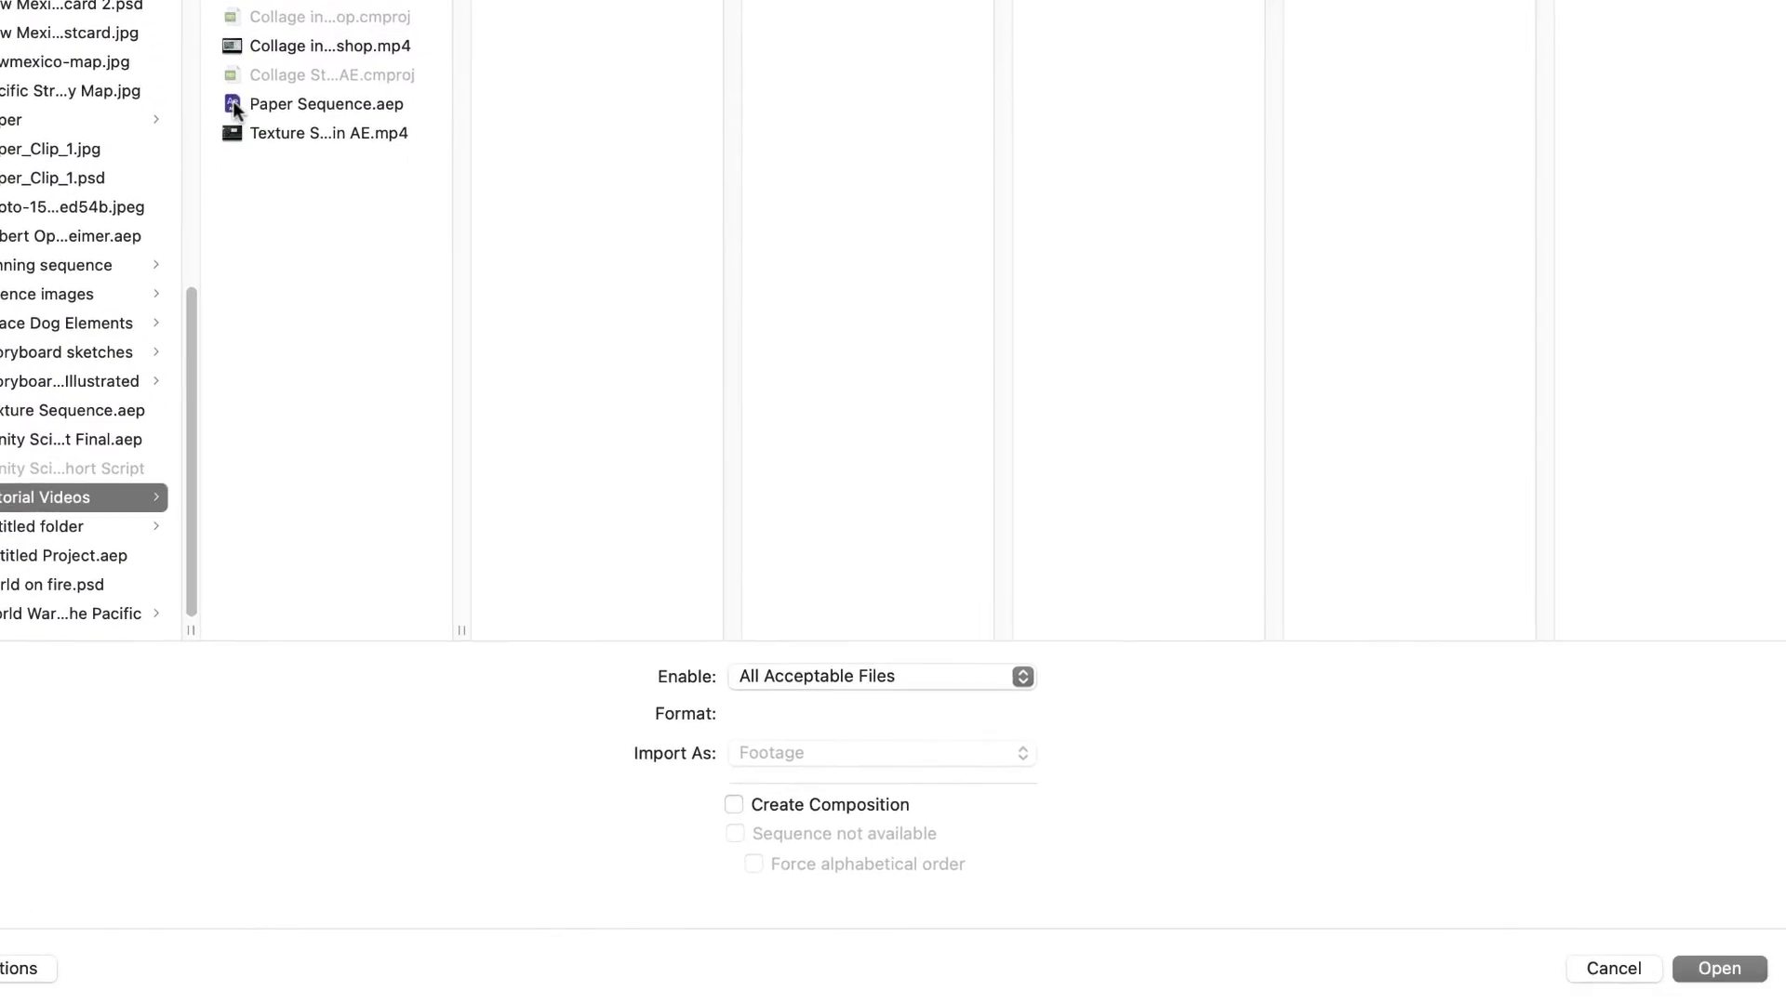
{"action": "left_click", "coordinate": [528, 272]}
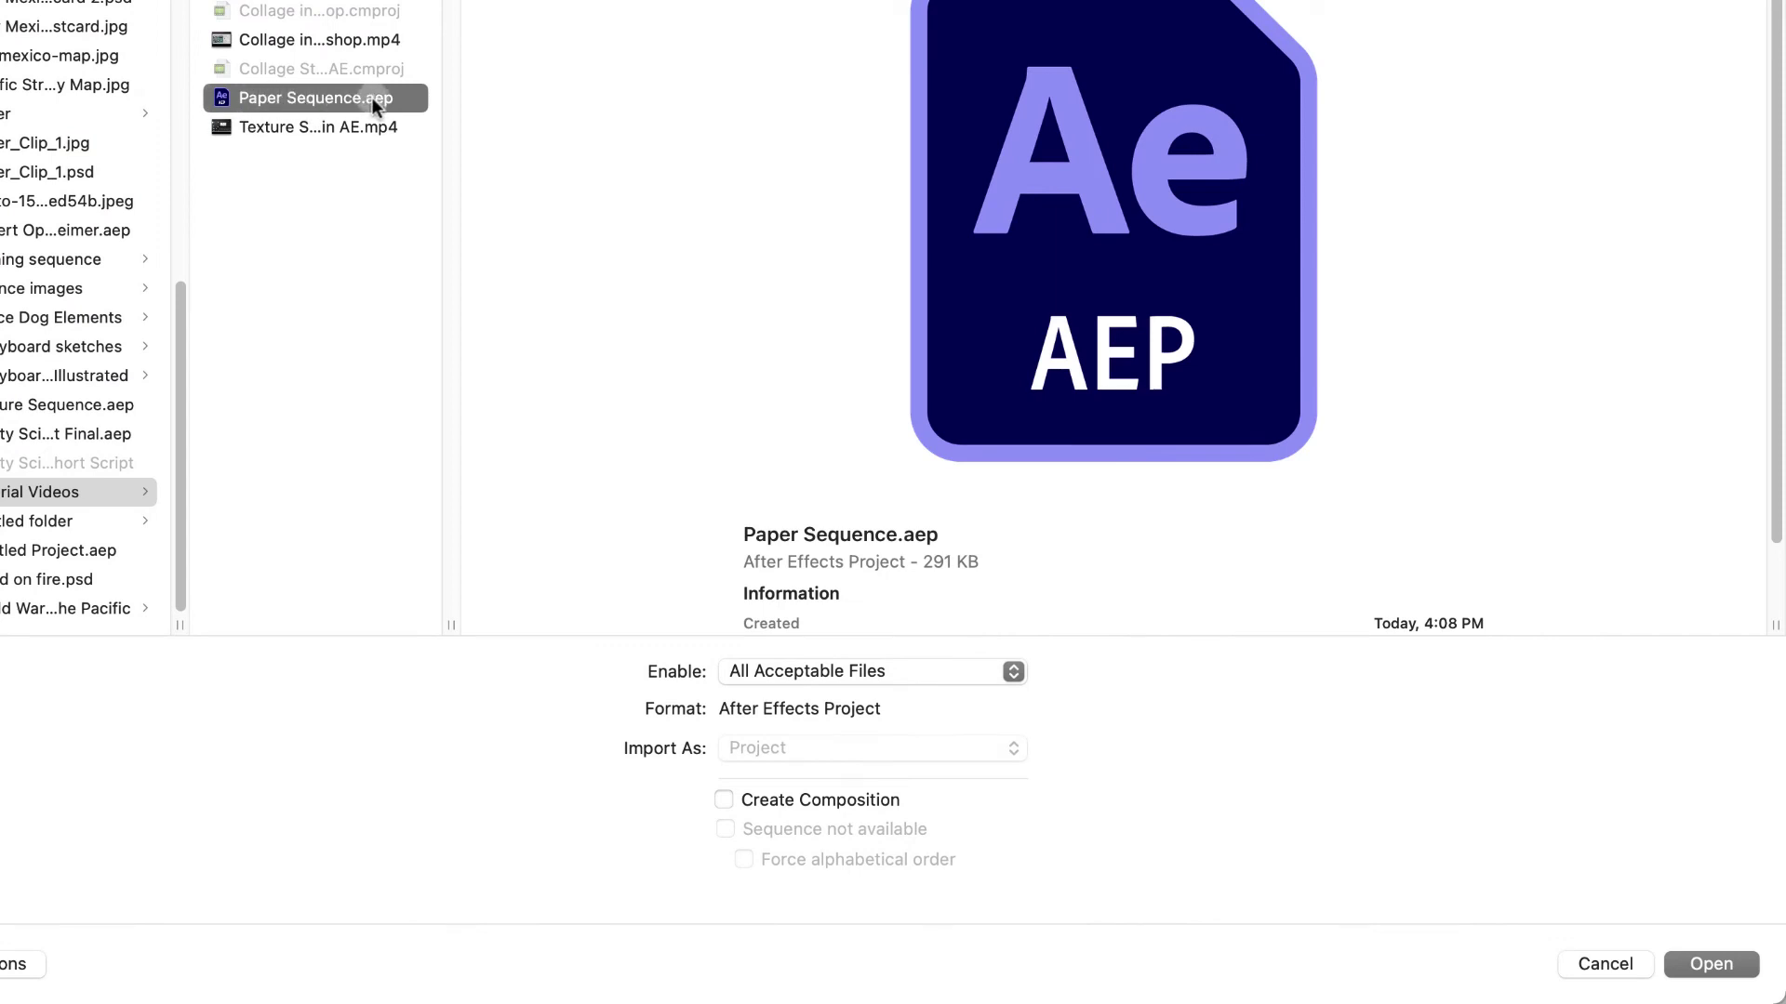
{"action": "left_click", "coordinate": [1714, 965]}
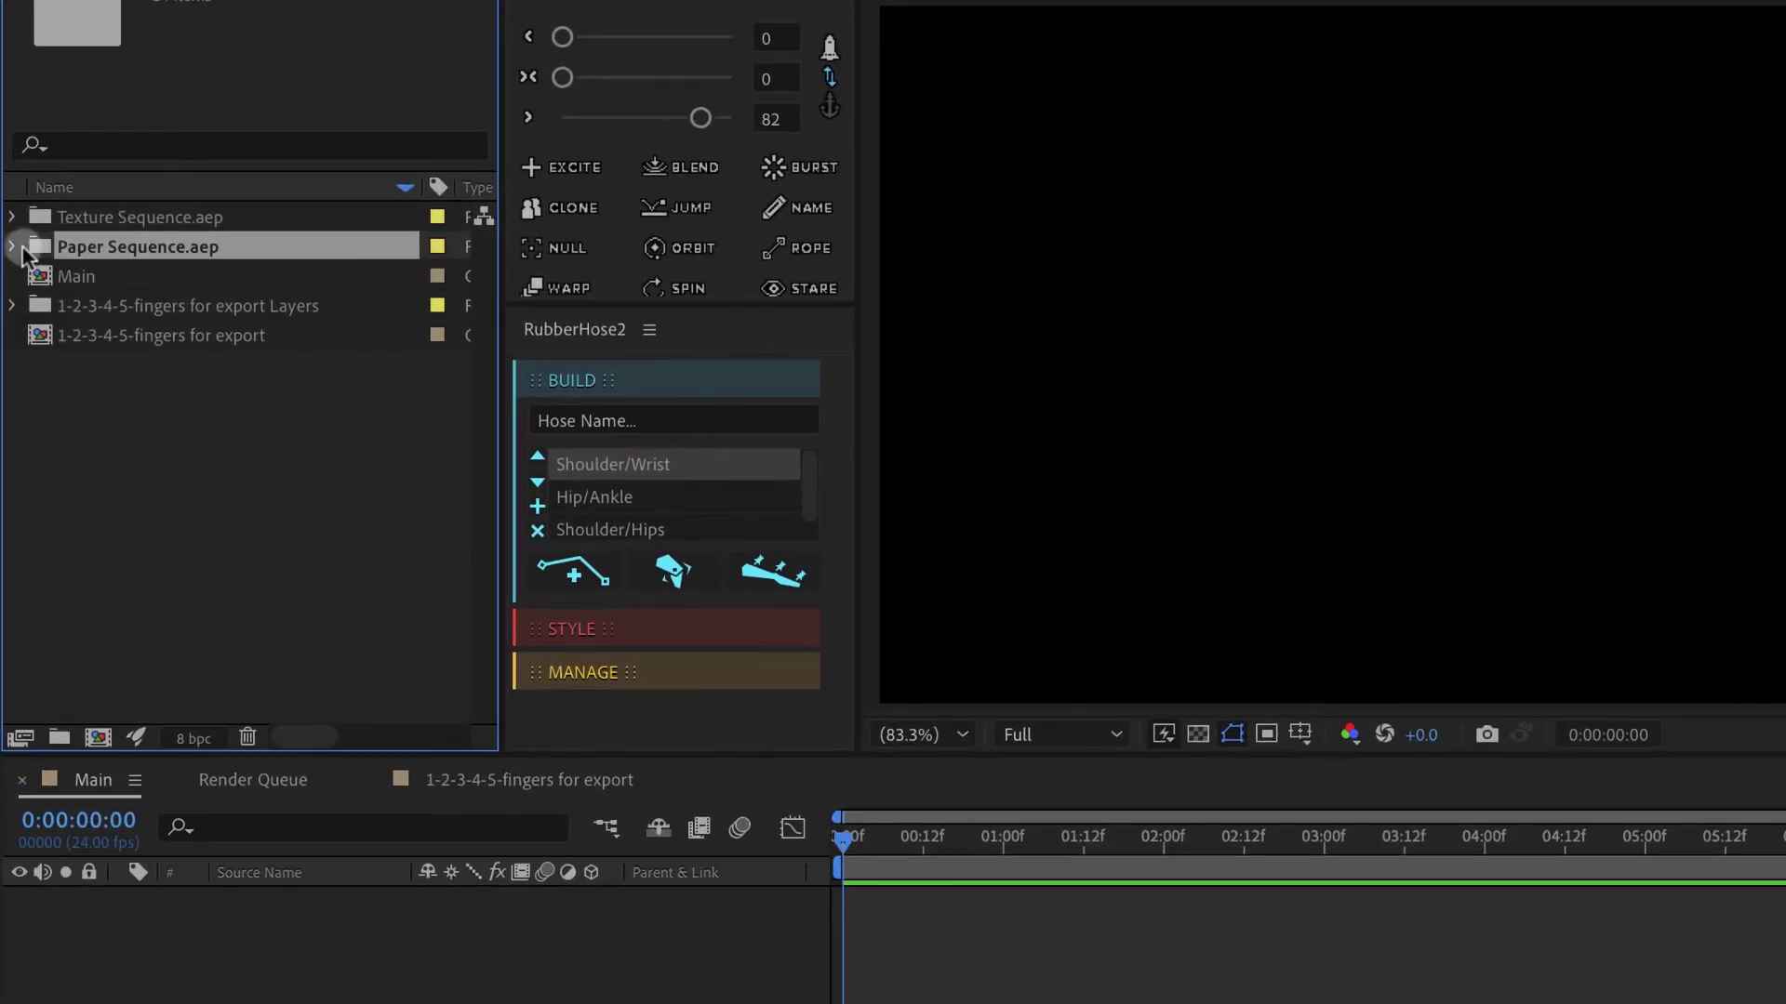
Open the Master composition of Paper Sequence.aep and examine the Time Remap keyframes and loop expression on its paper sequence layer
{"action": "left_click", "coordinate": [14, 247]}
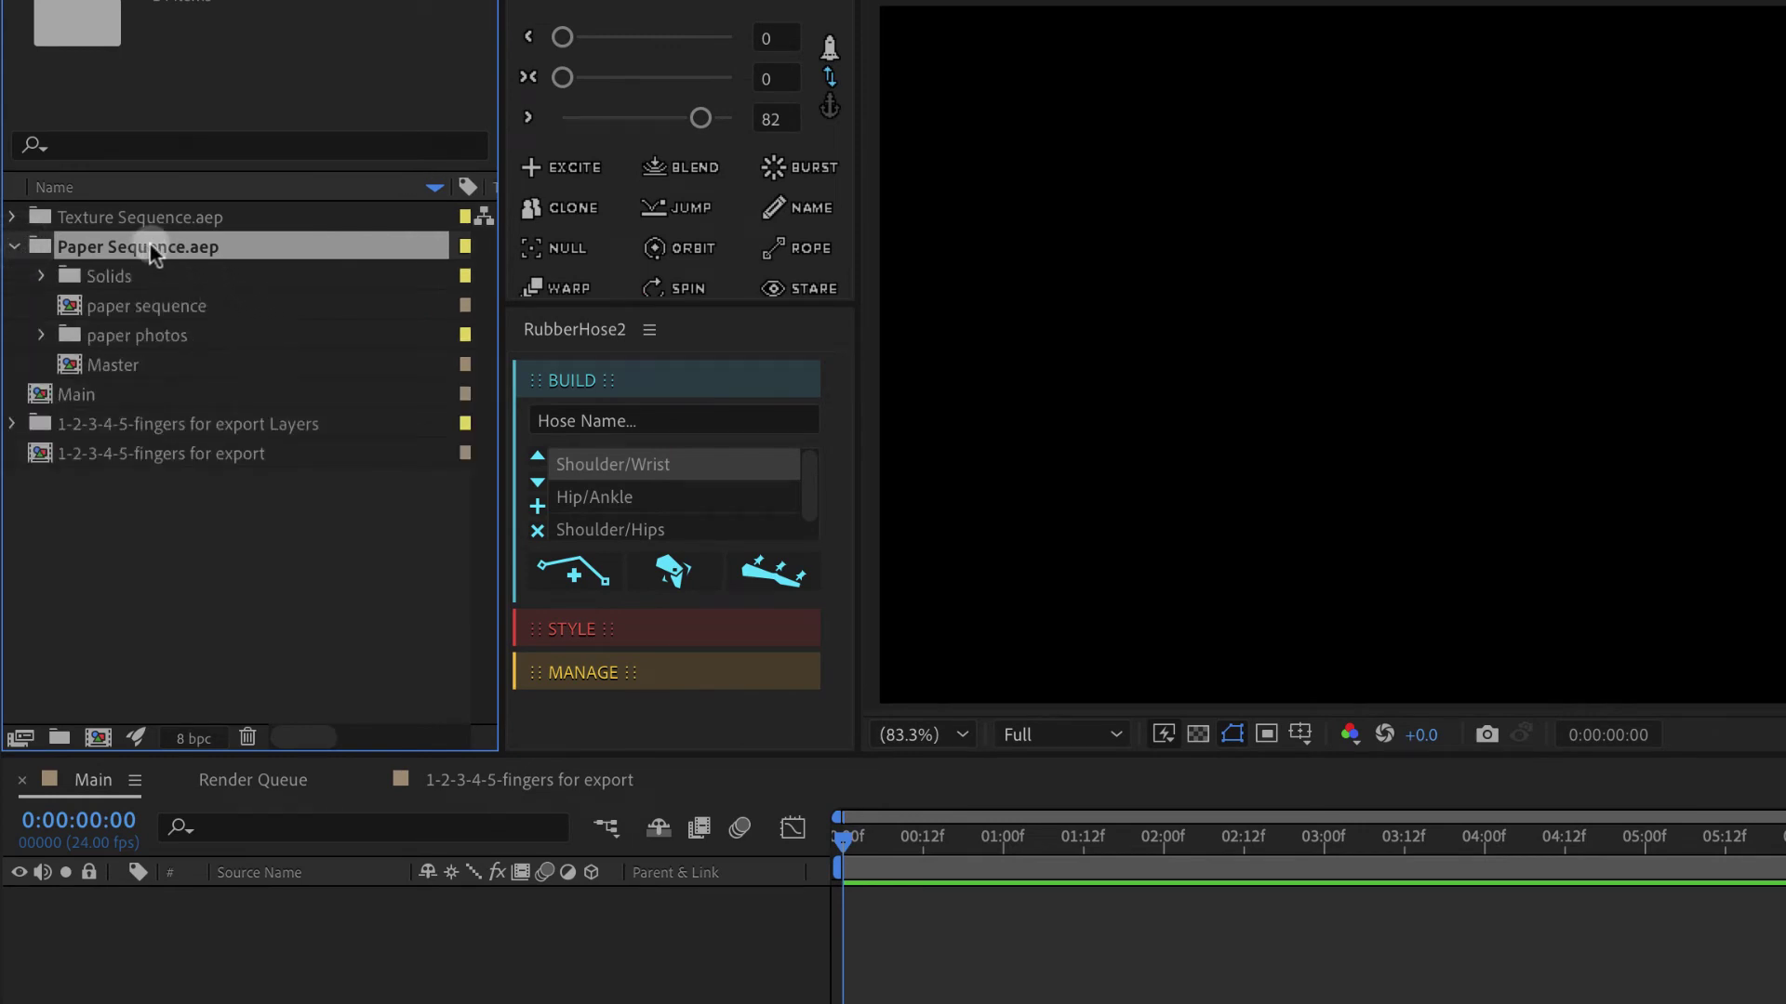
{"action": "double_click", "coordinate": [72, 366]}
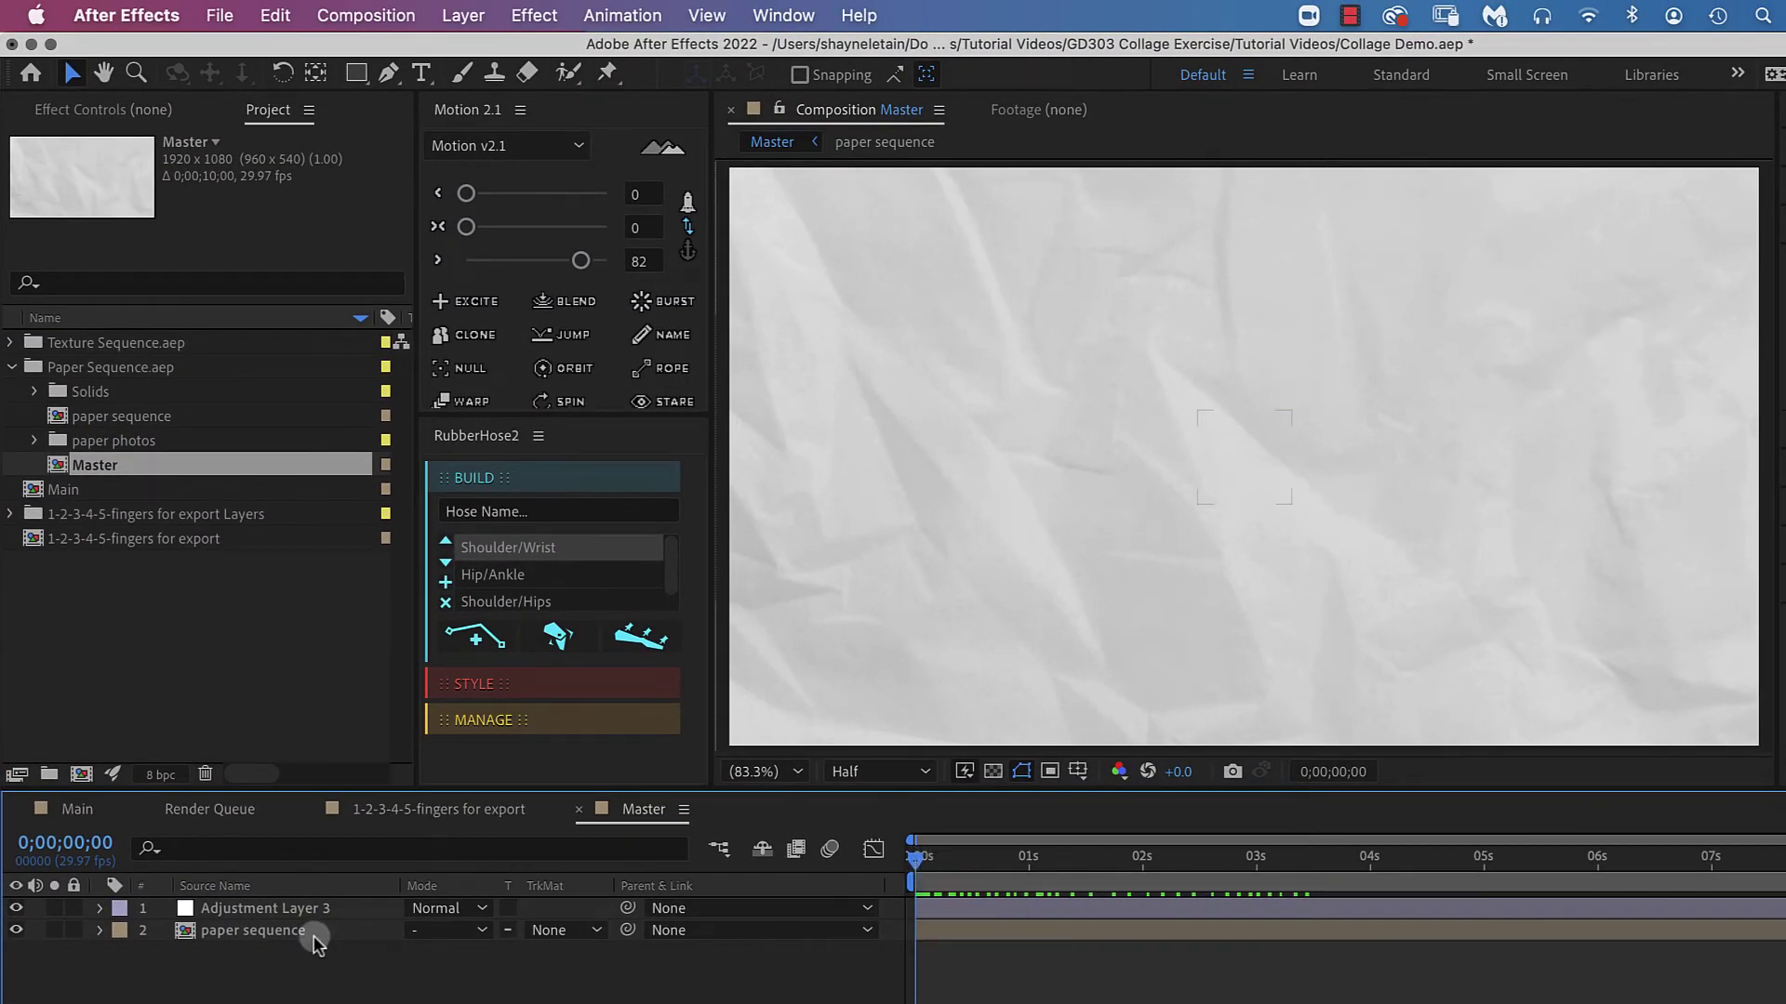
{"action": "left_click", "coordinate": [315, 942]}
{"action": "key", "text": "super+alt+t"}
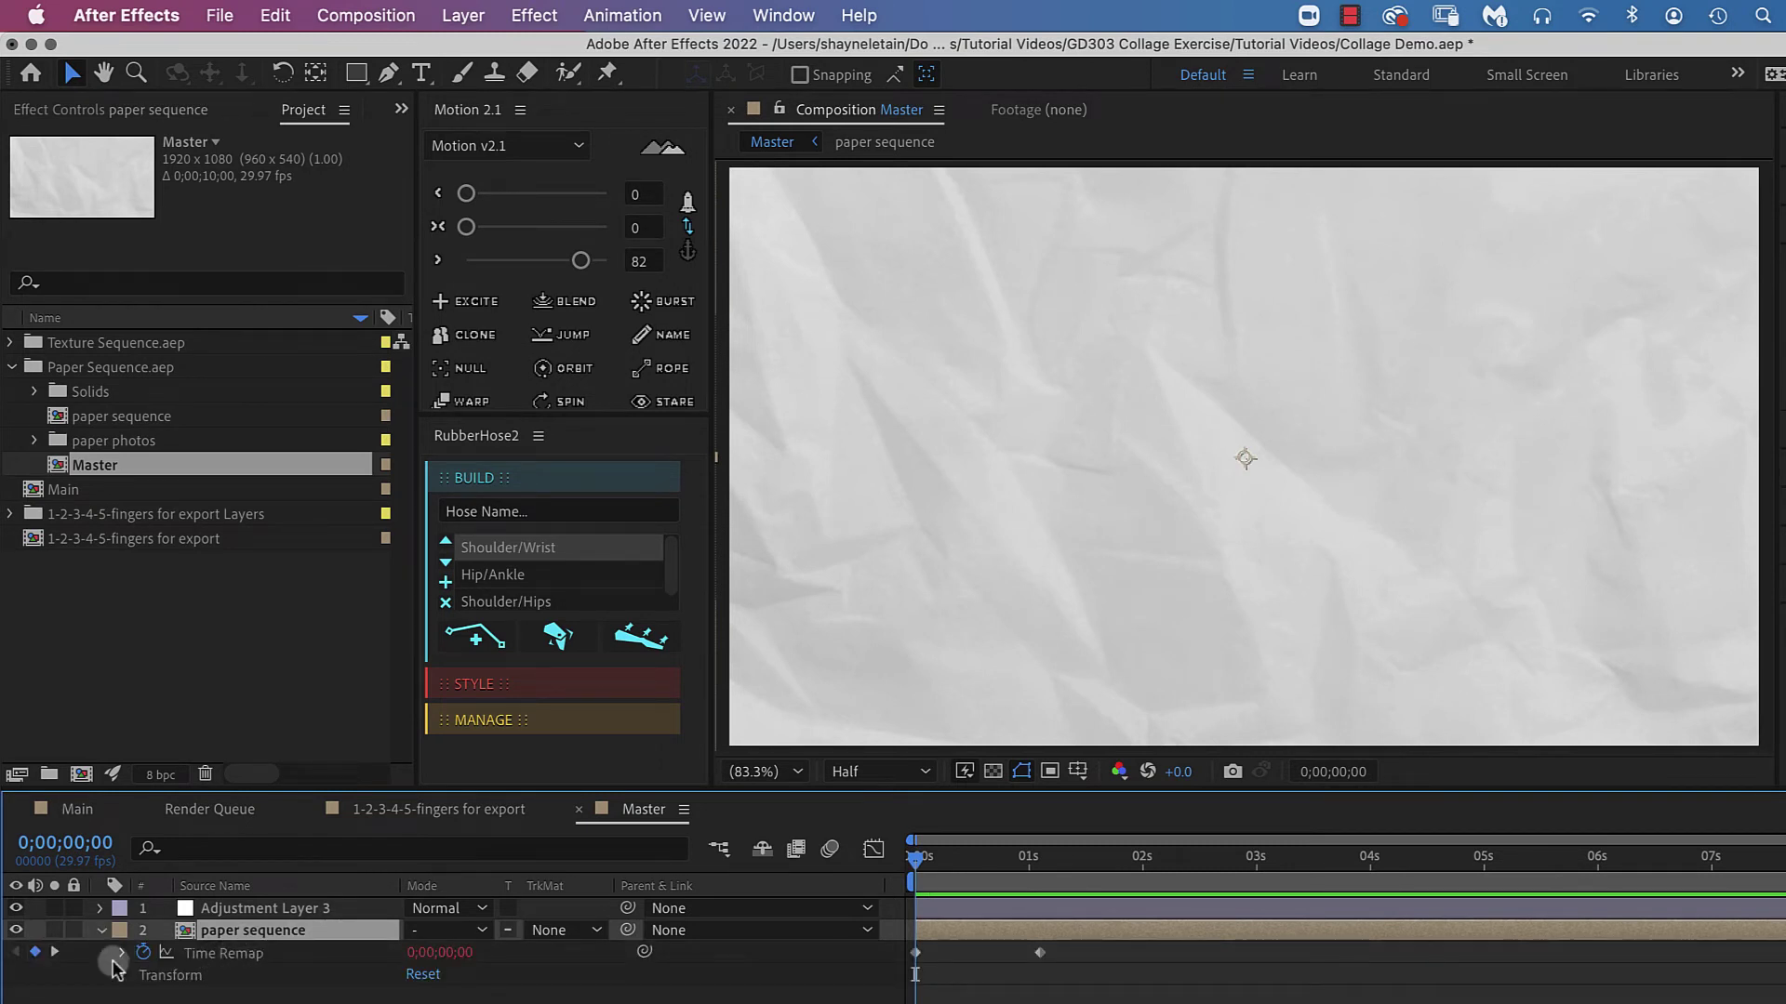
{"action": "left_click", "coordinate": [143, 951], "text": "alt"}
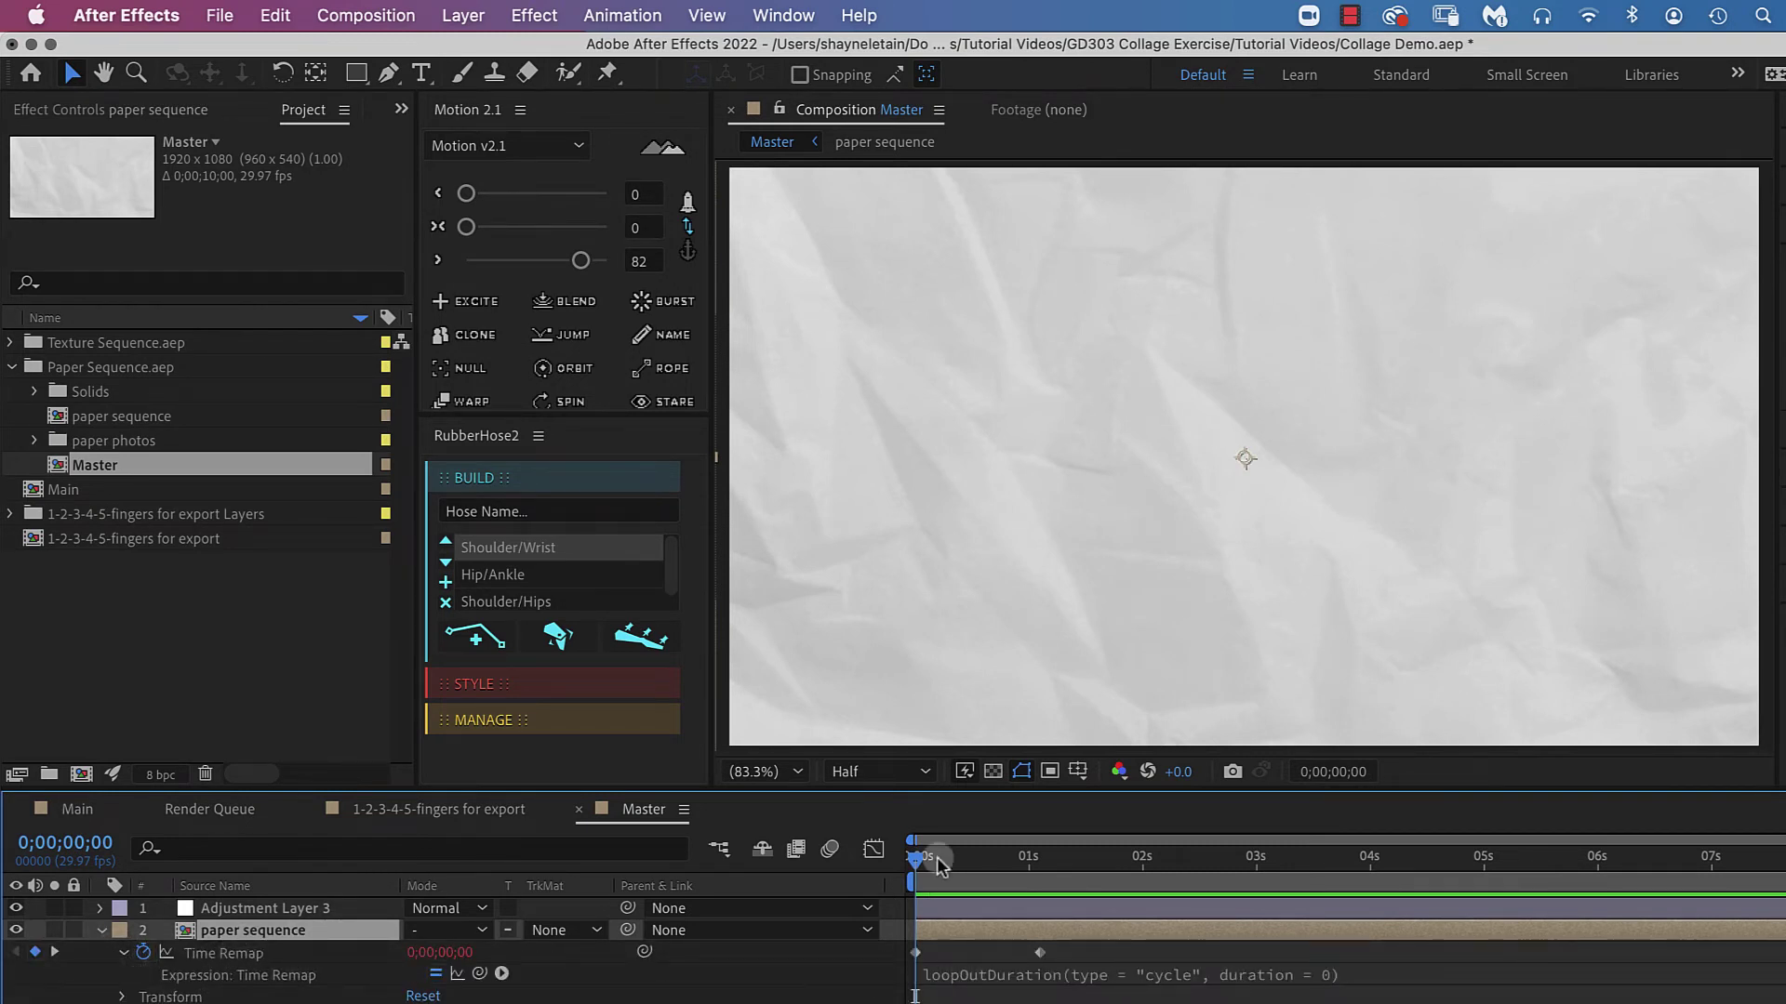
{"action": "left_click", "coordinate": [917, 907]}
{"action": "mouse_move", "coordinate": [916, 857]}
{"action": "left_mouse_down"}
{"action": "mouse_move", "coordinate": [1069, 863]}
{"action": "mouse_move", "coordinate": [915, 863]}
{"action": "left_mouse_up"}
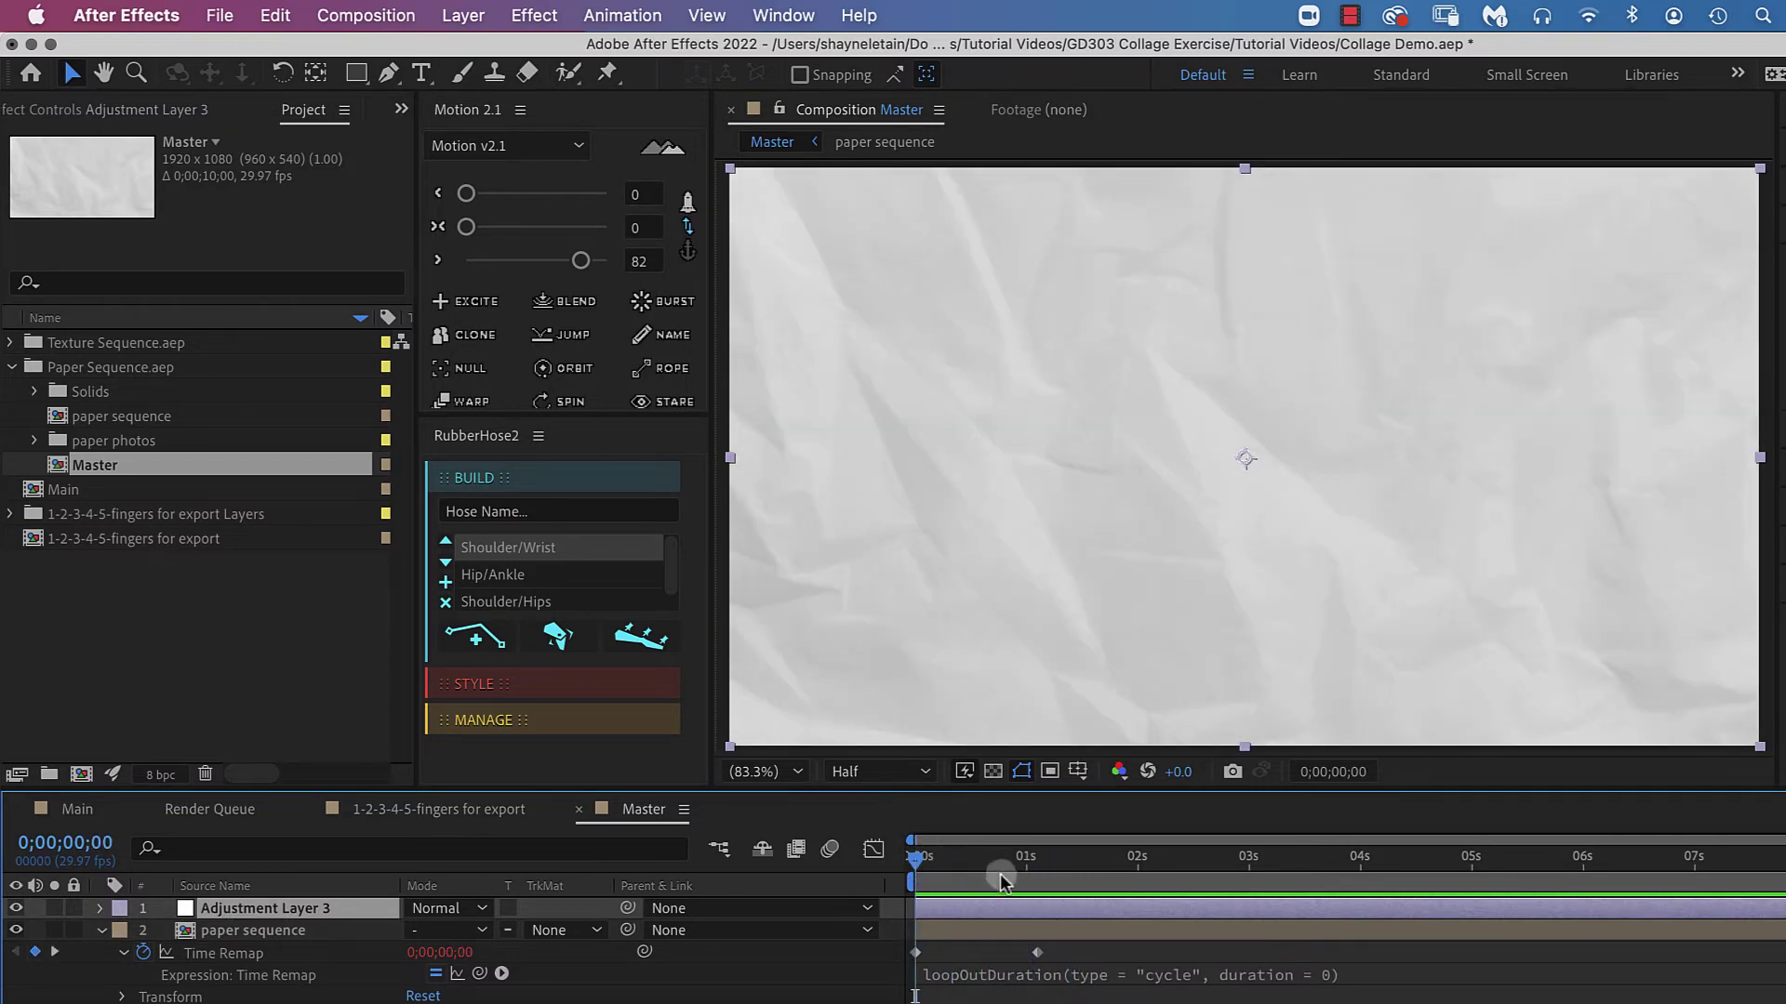
Add the Master composition of Paper Sequence.aep as a layer in the Main composition
{"action": "left_click", "coordinate": [78, 811]}
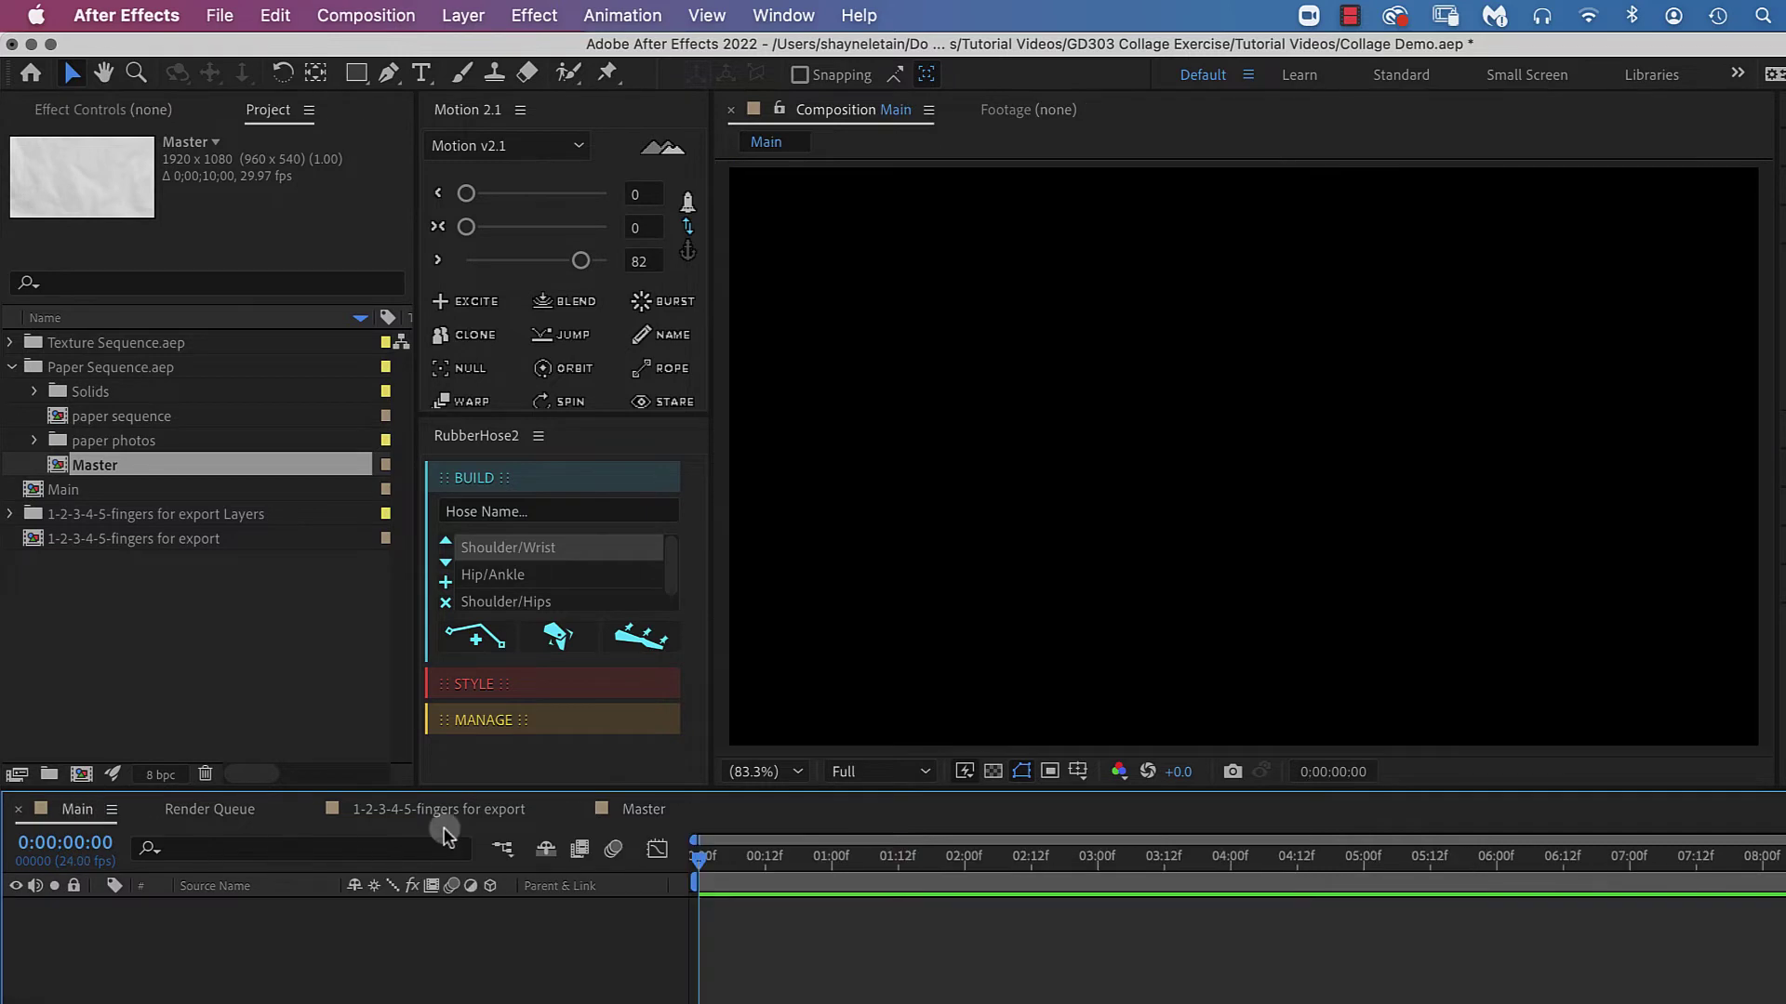
{"action": "left_click_drag", "start_coordinate": [121, 465], "coordinate": [175, 975]}
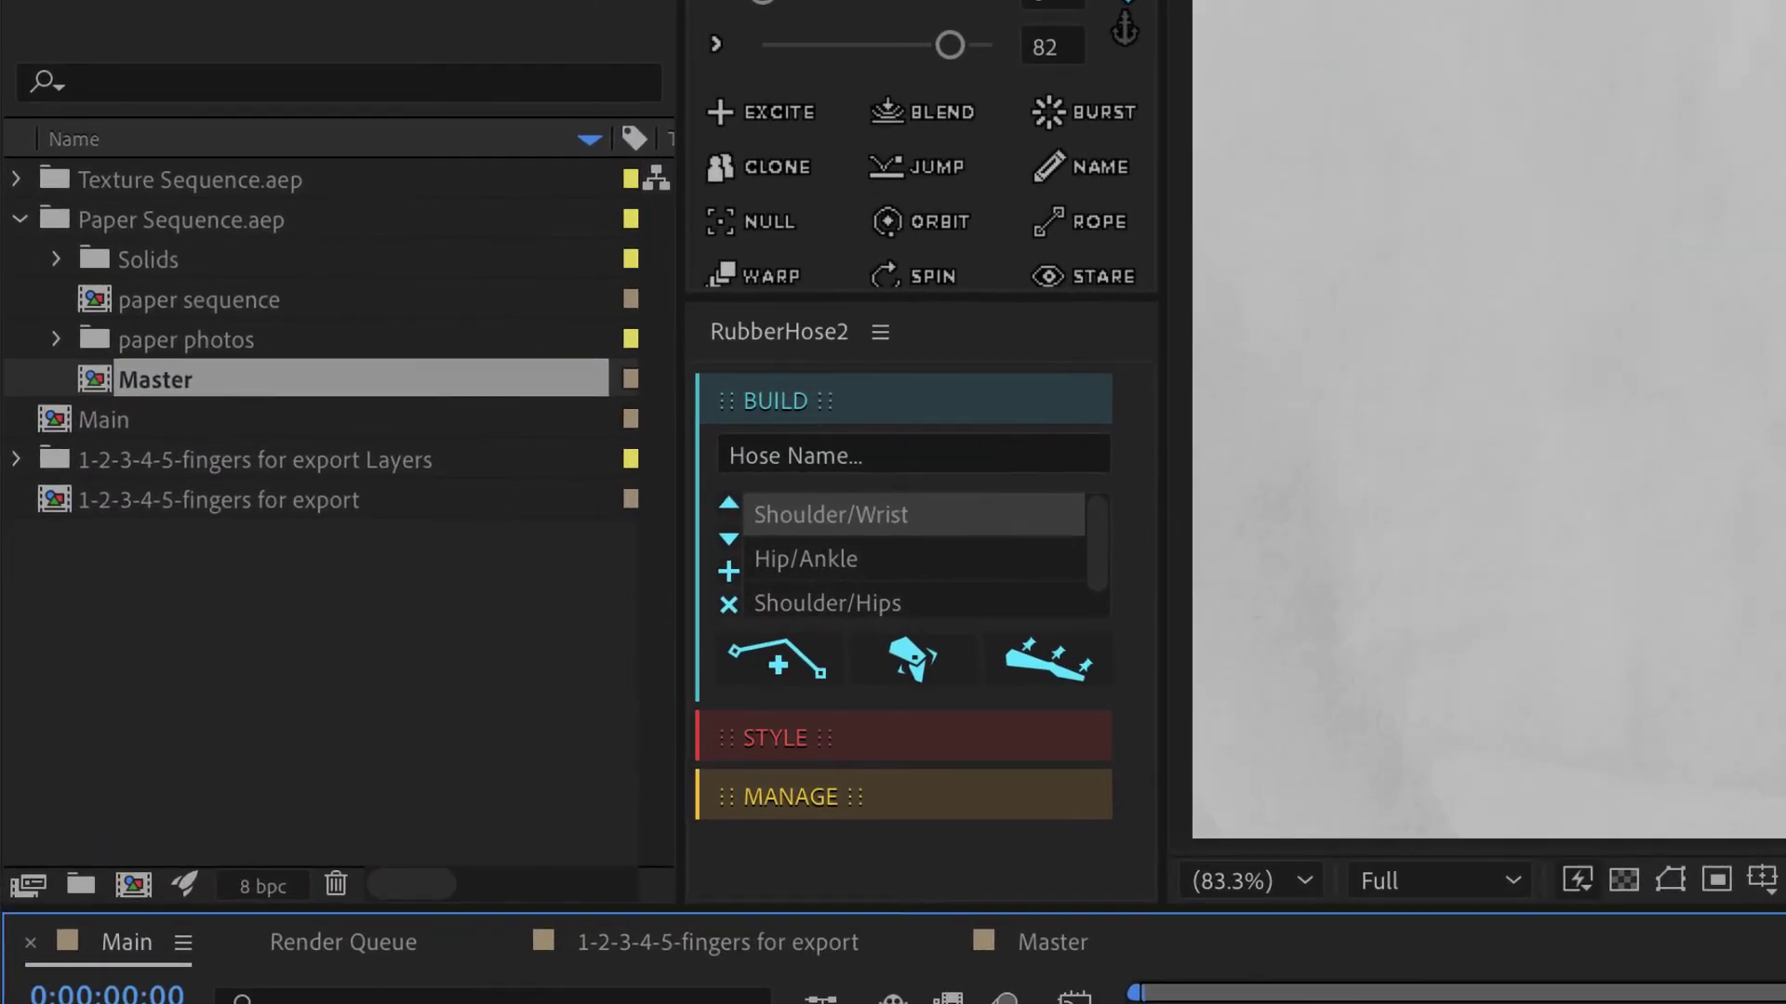
{"action": "left_click", "coordinate": [93, 299]}
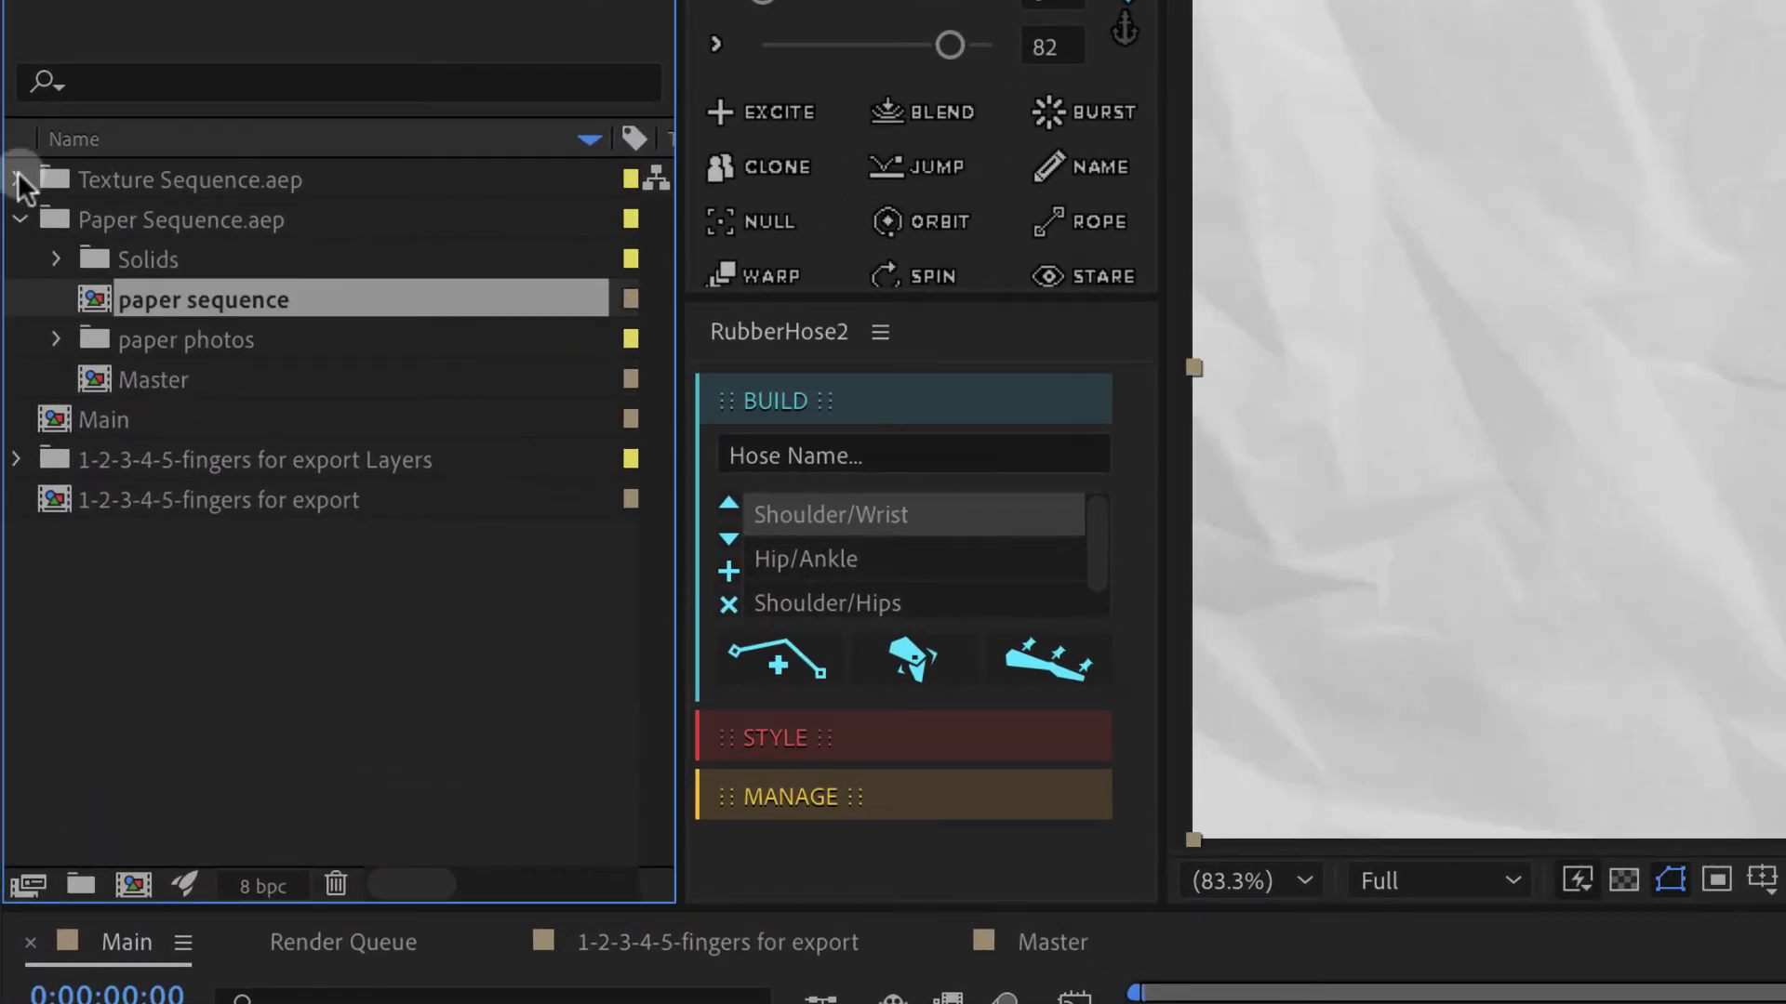
Copy the inverted texture sequence layer from the Master composition of Texture Sequence.aep and paste it above the paper layer in Main
{"action": "left_click", "coordinate": [17, 175]}
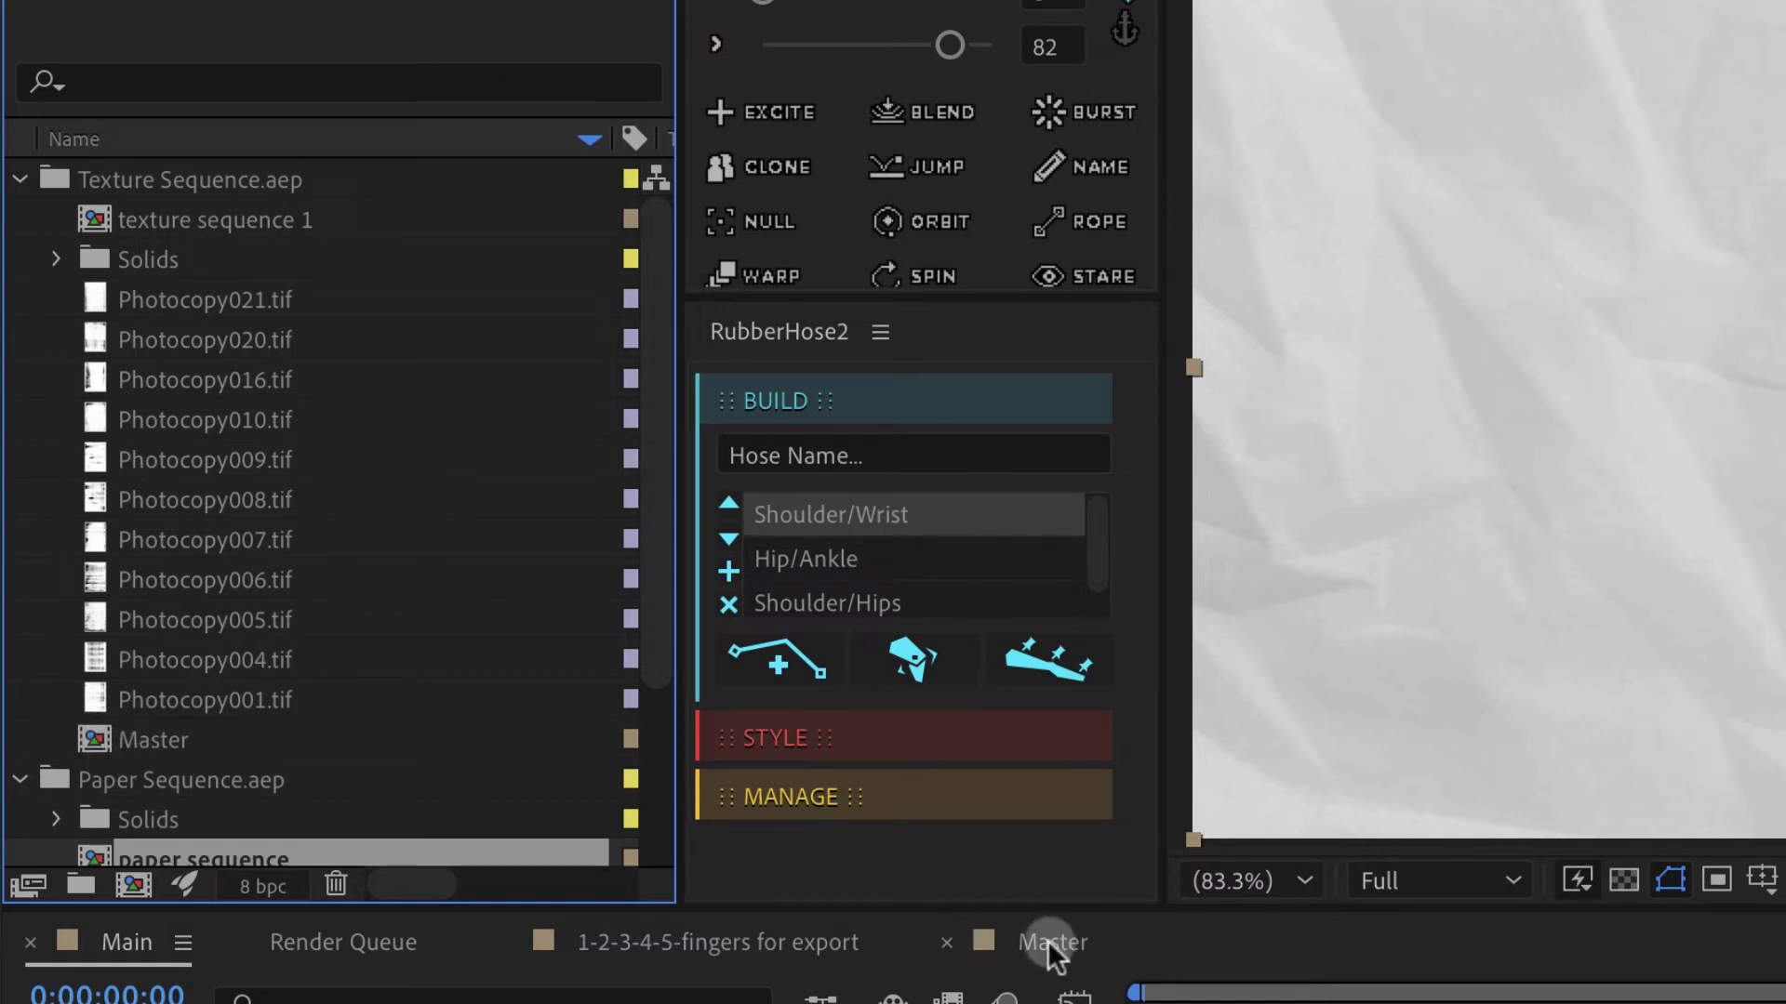
{"action": "double_click", "coordinate": [93, 737]}
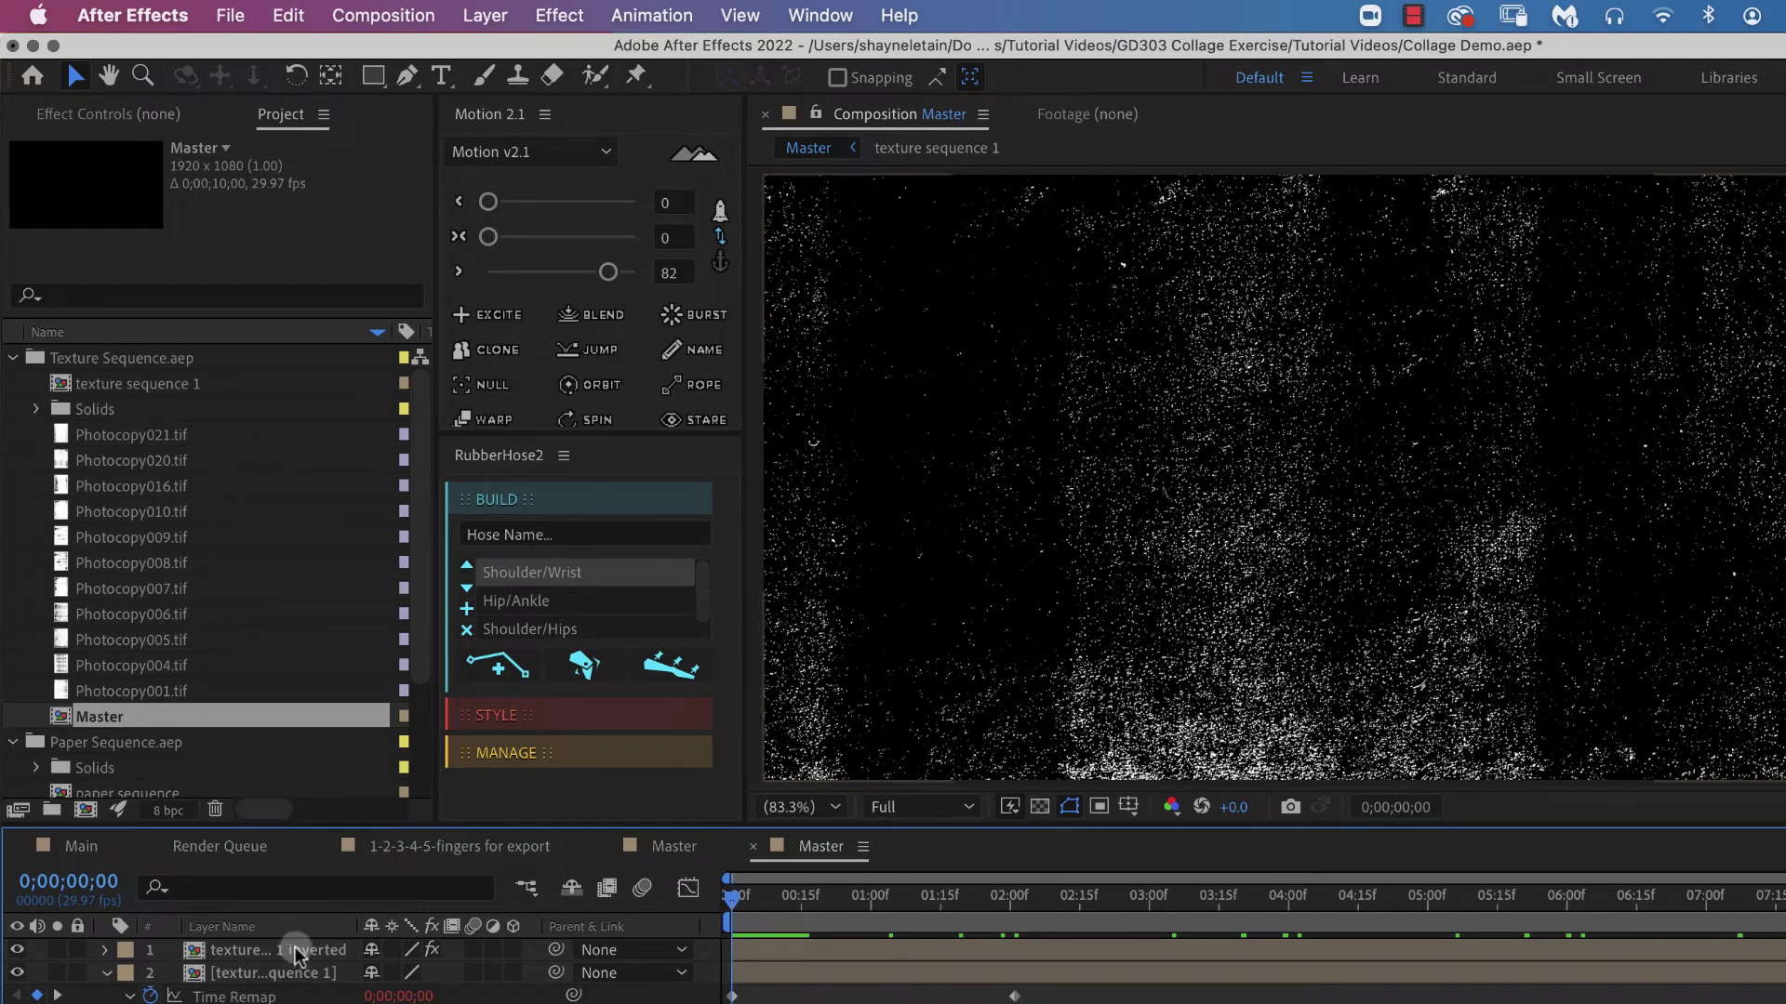
{"action": "left_click", "coordinate": [292, 951]}
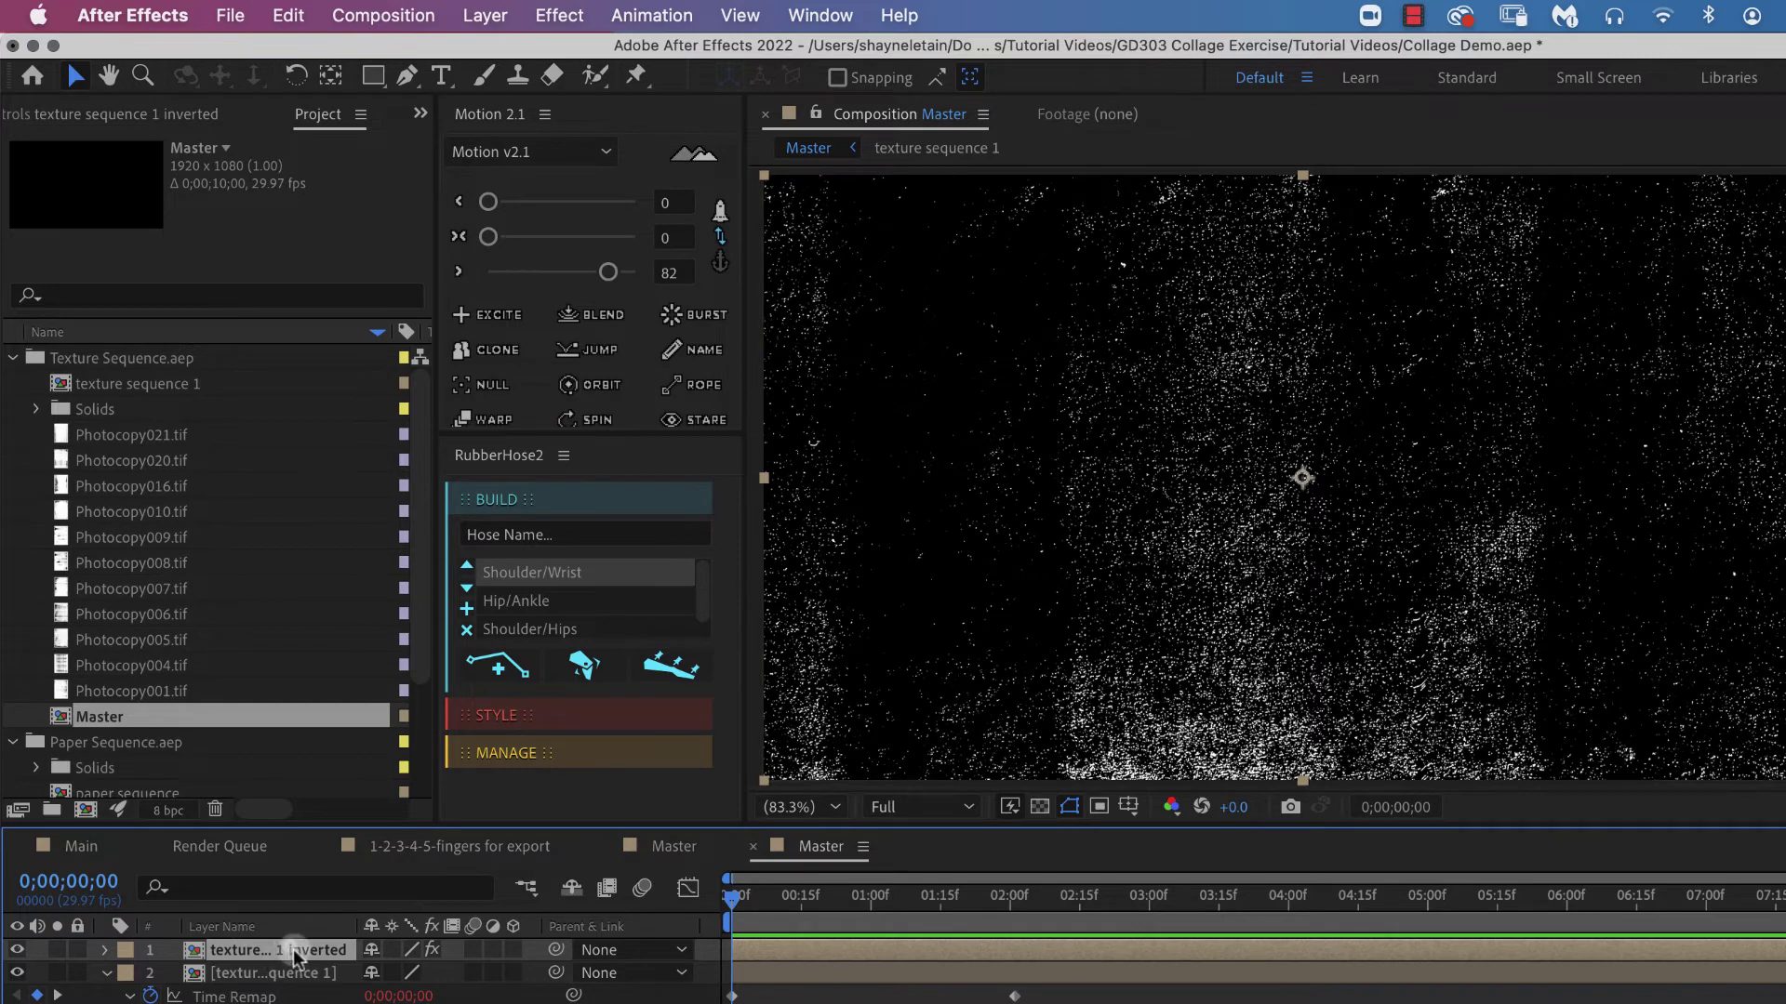
{"action": "left_click", "coordinate": [289, 15]}
{"action": "left_click", "coordinate": [304, 189]}
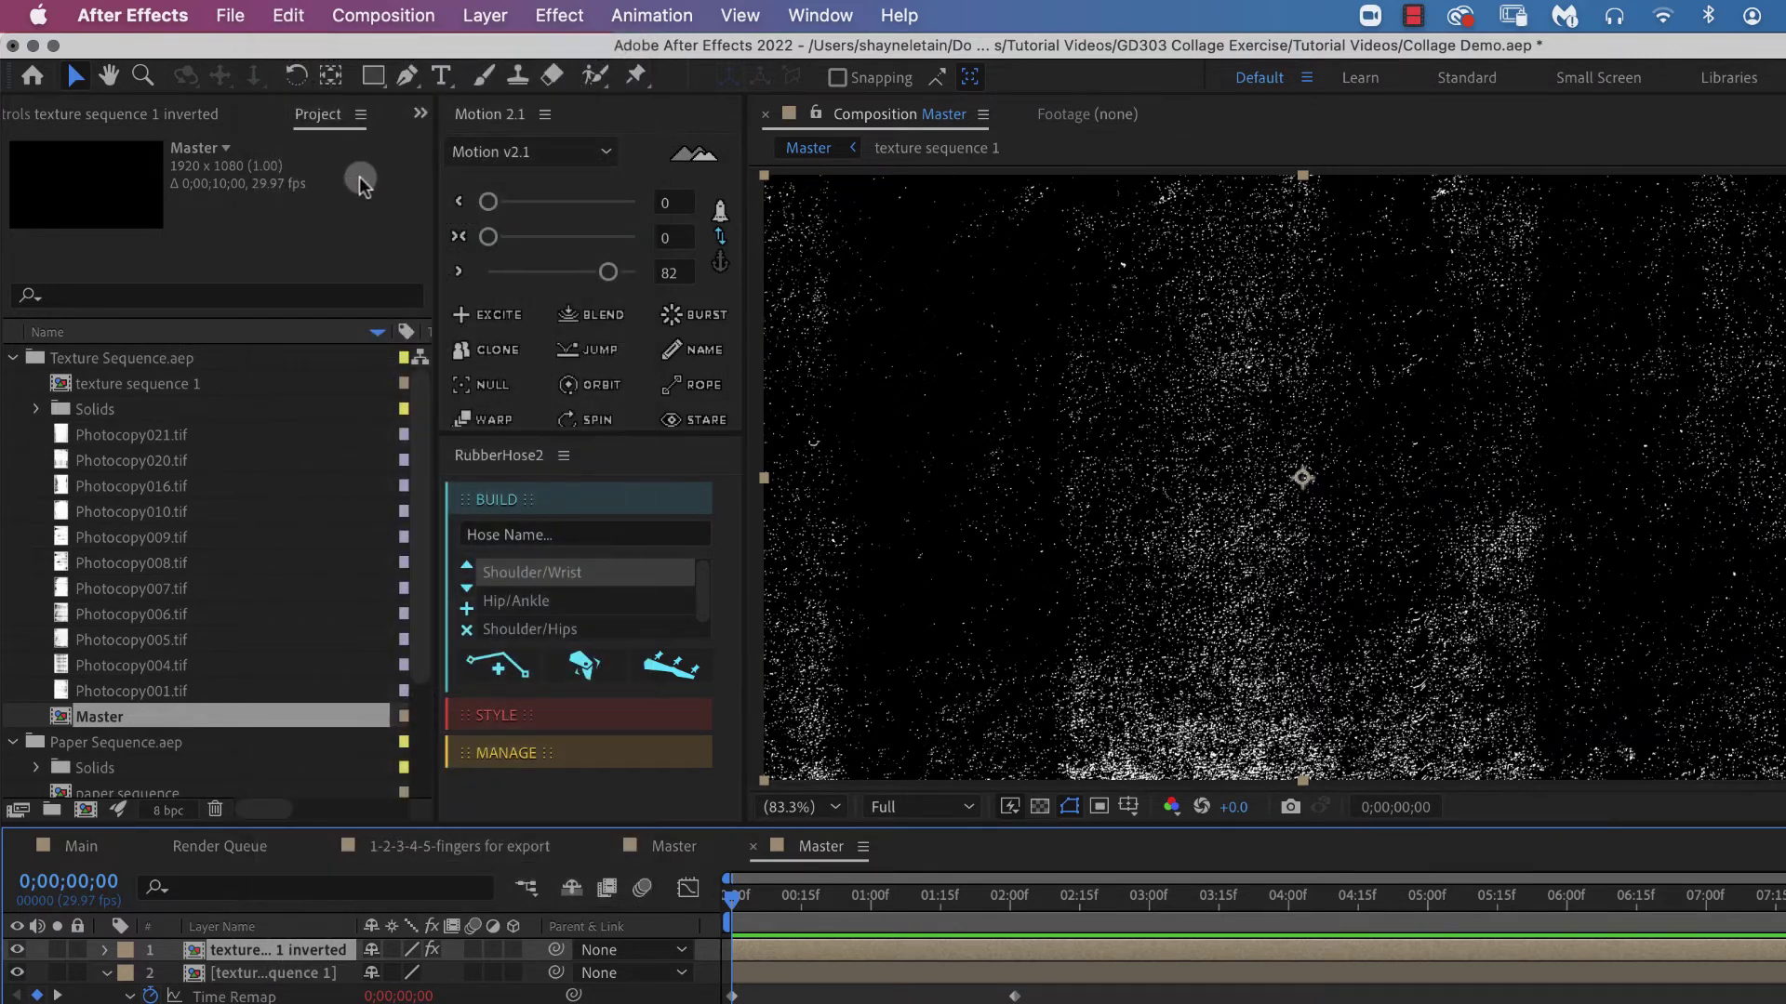
{"action": "left_click", "coordinate": [82, 847]}
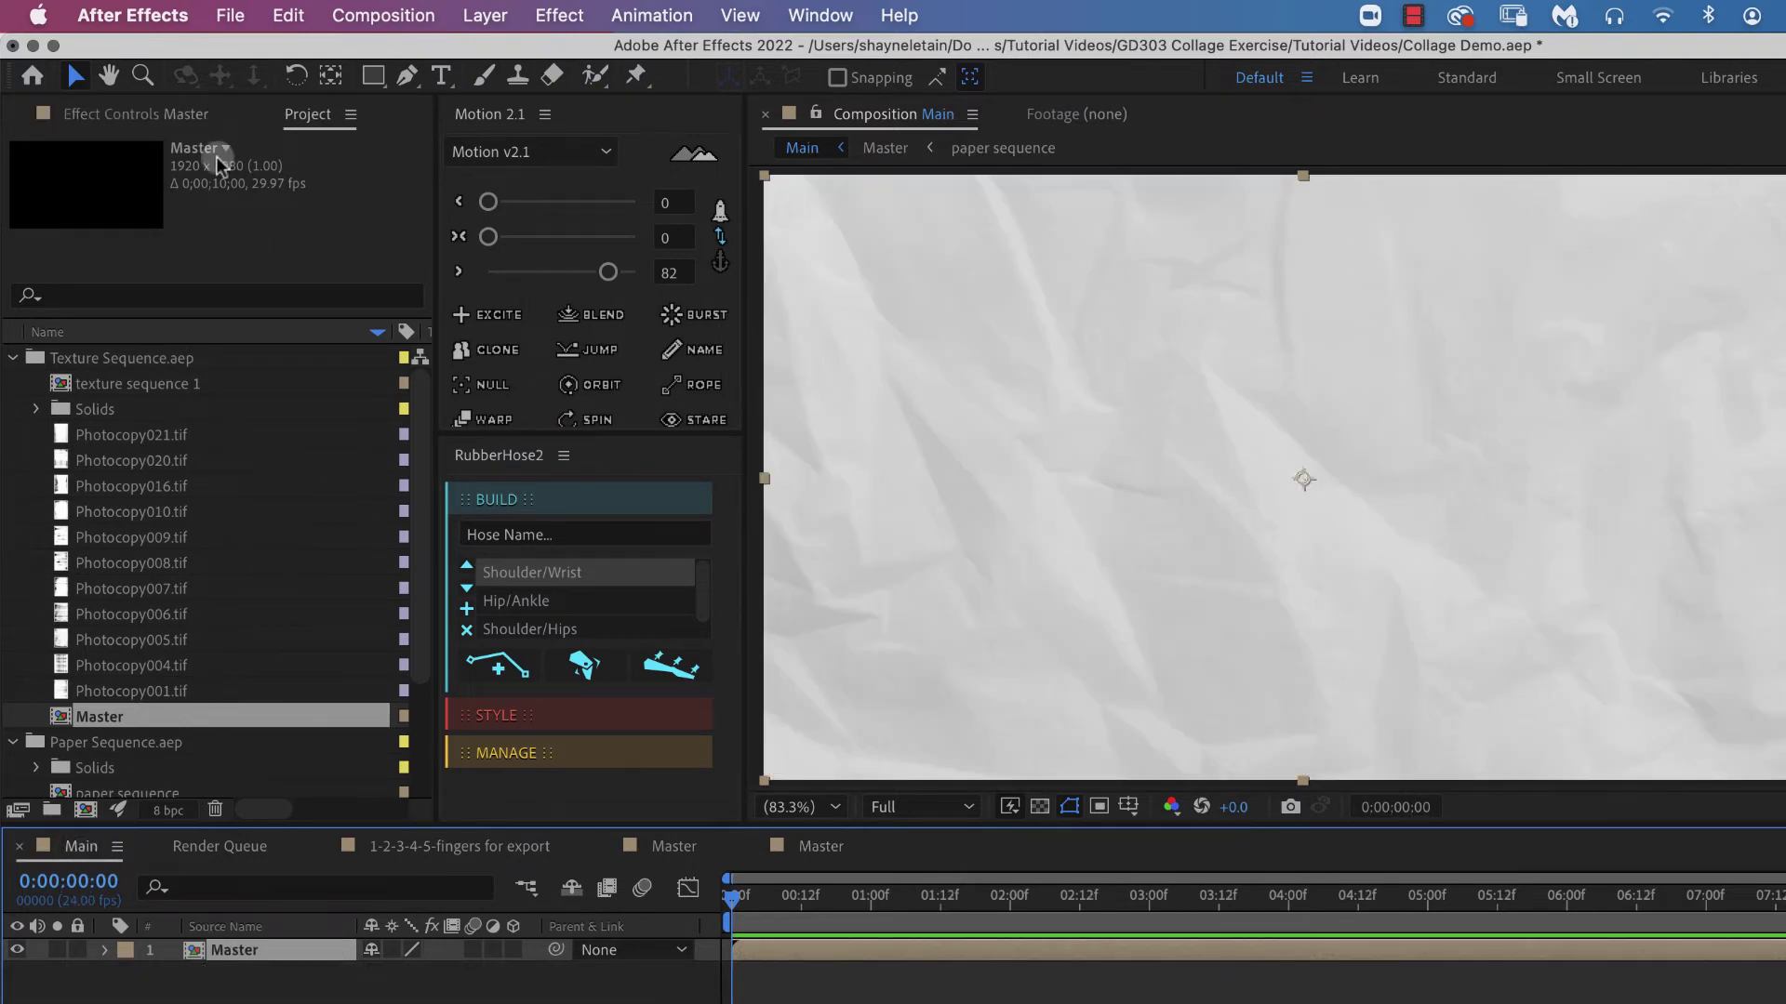
{"action": "left_click", "coordinate": [289, 15]}
{"action": "left_click", "coordinate": [326, 307]}
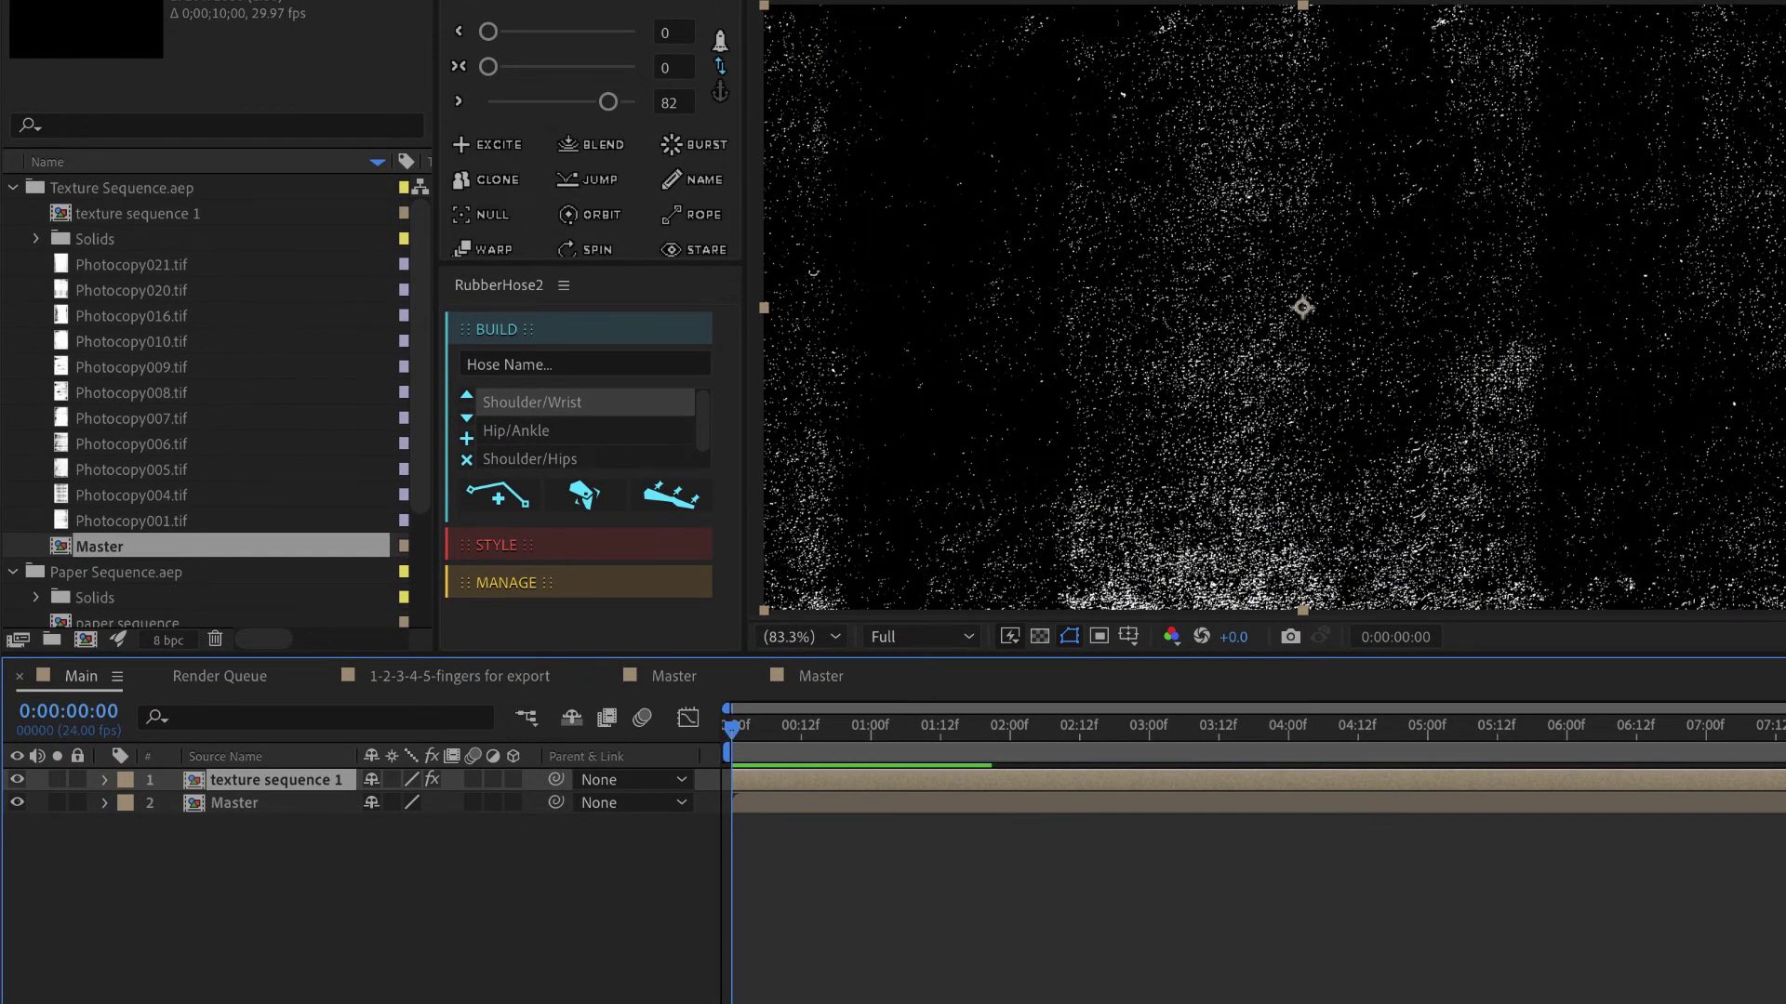
Set the inverted texture layer's blending mode to Screen and play back the composite
{"action": "left_click", "coordinate": [462, 994]}
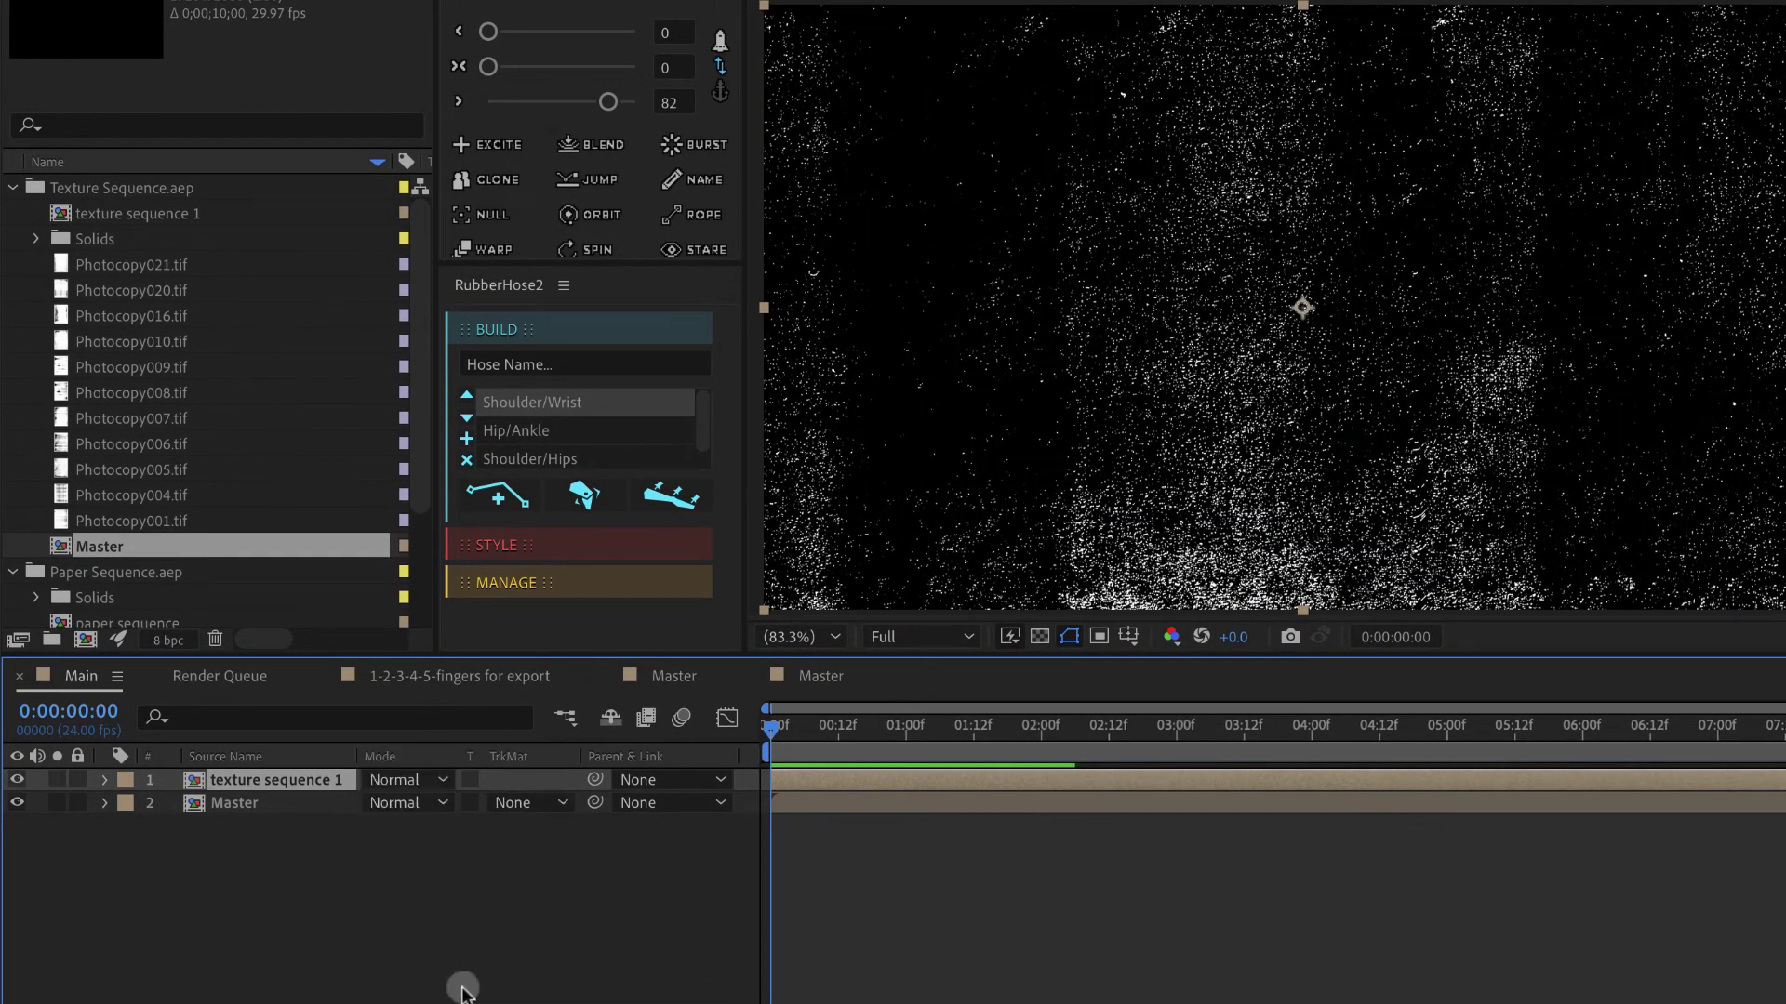
{"action": "left_click", "coordinate": [404, 780]}
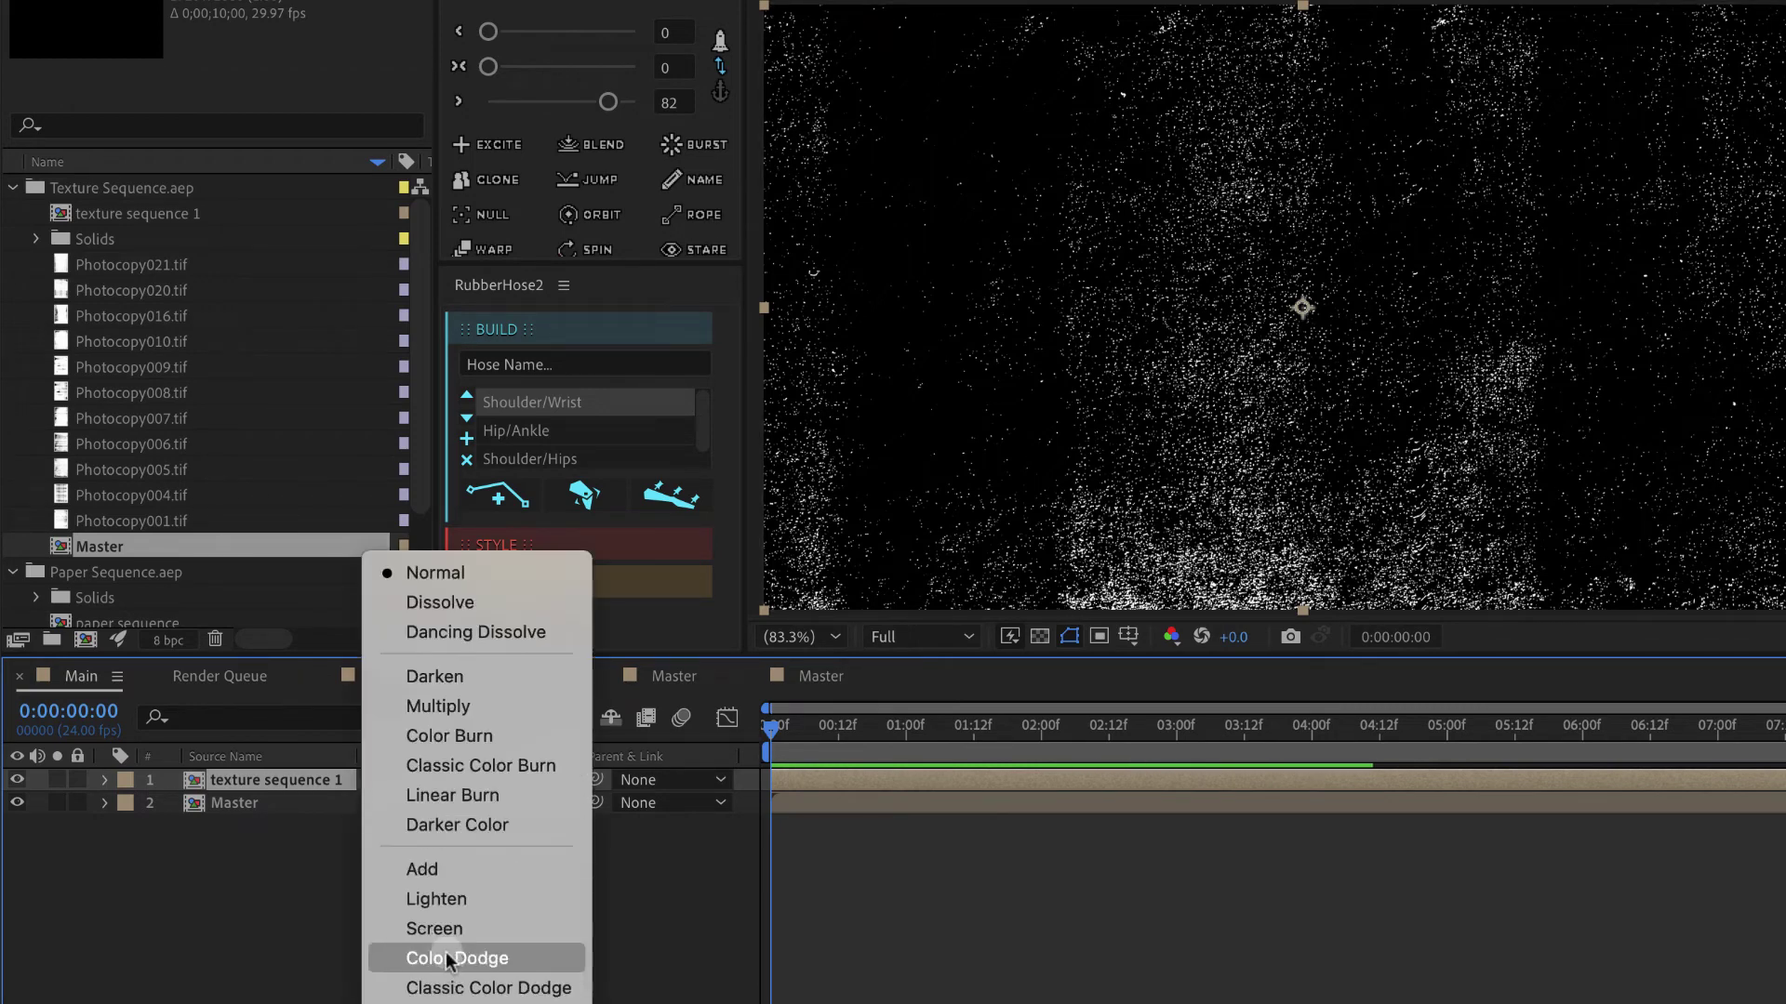
{"action": "left_click", "coordinate": [444, 930]}
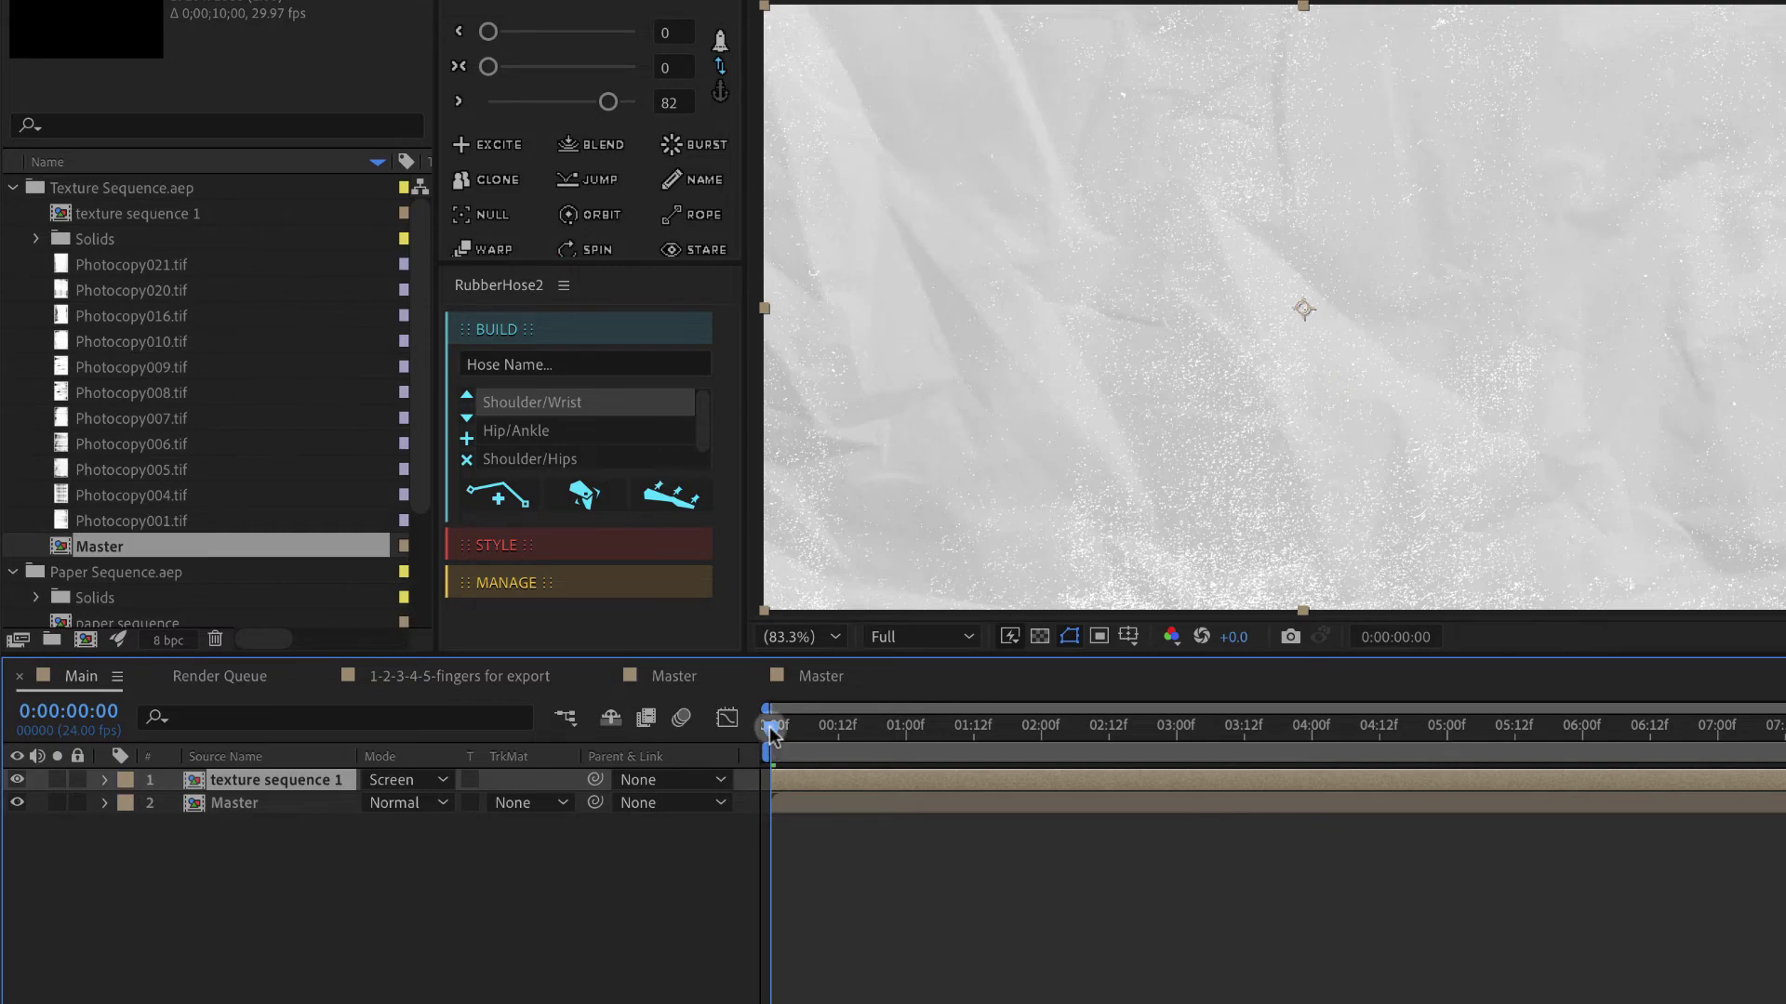
{"action": "key", "text": "space"}
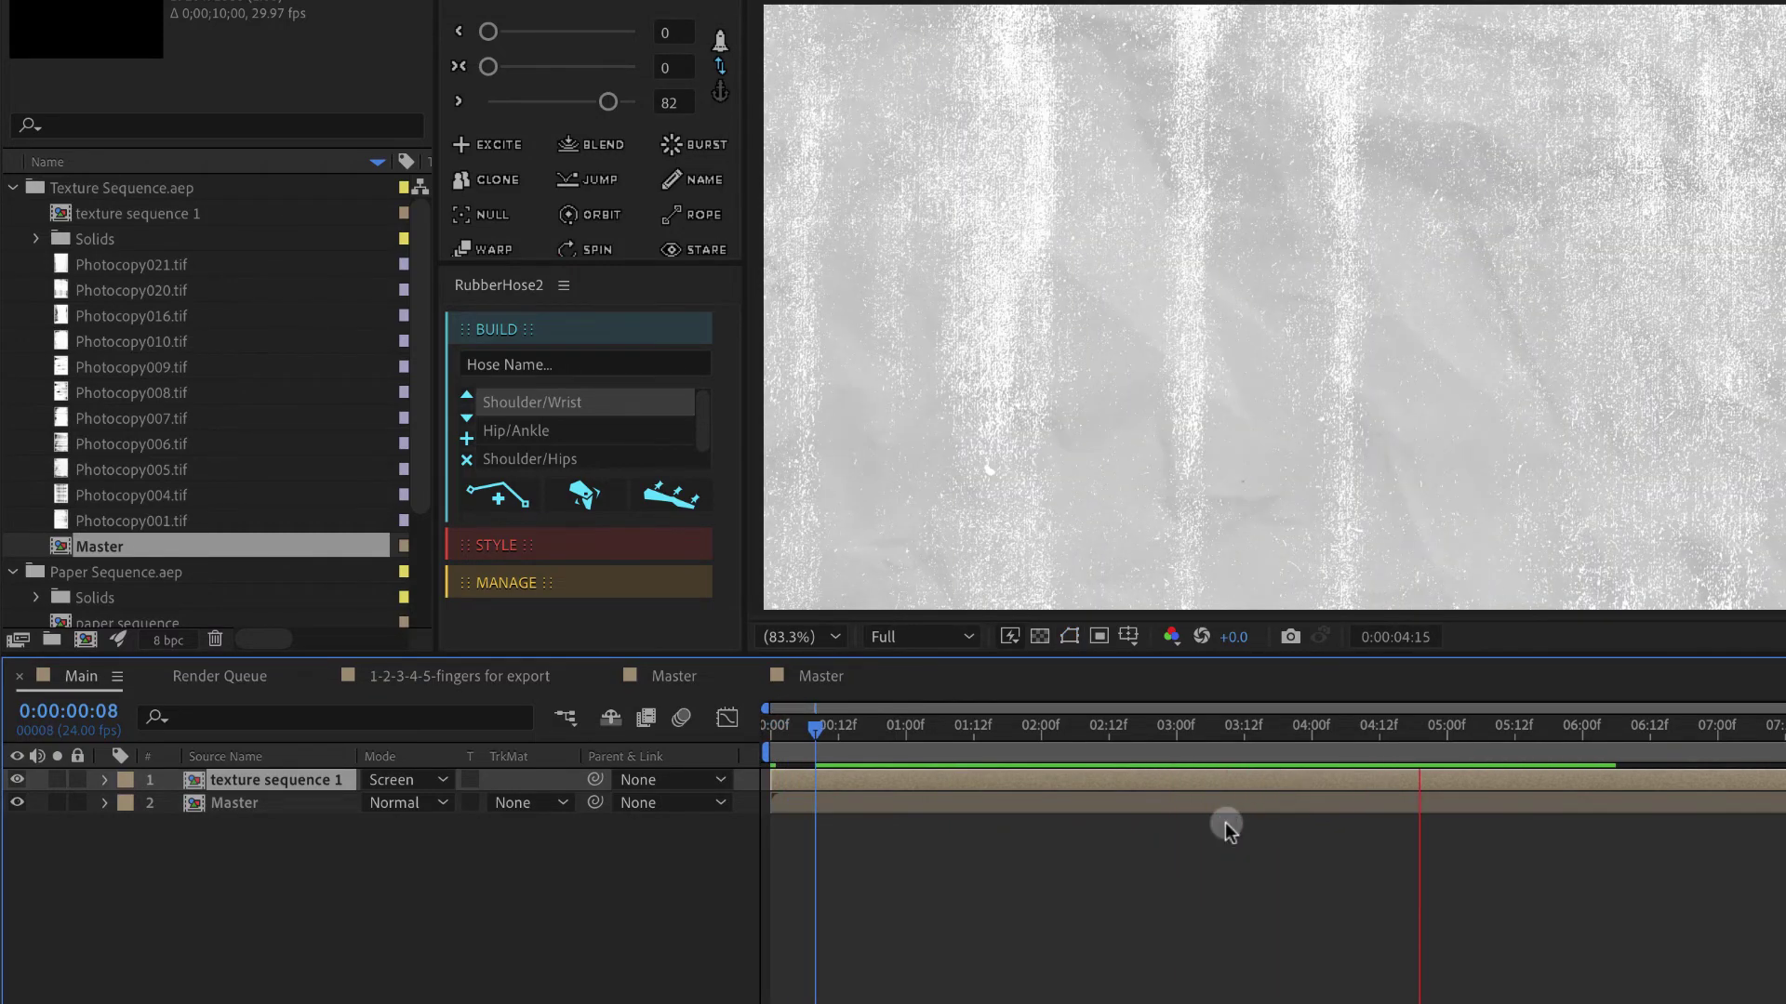
Lower the Opacity of the Screen-mode texture layer to 20%
{"action": "left_click", "coordinate": [310, 770]}
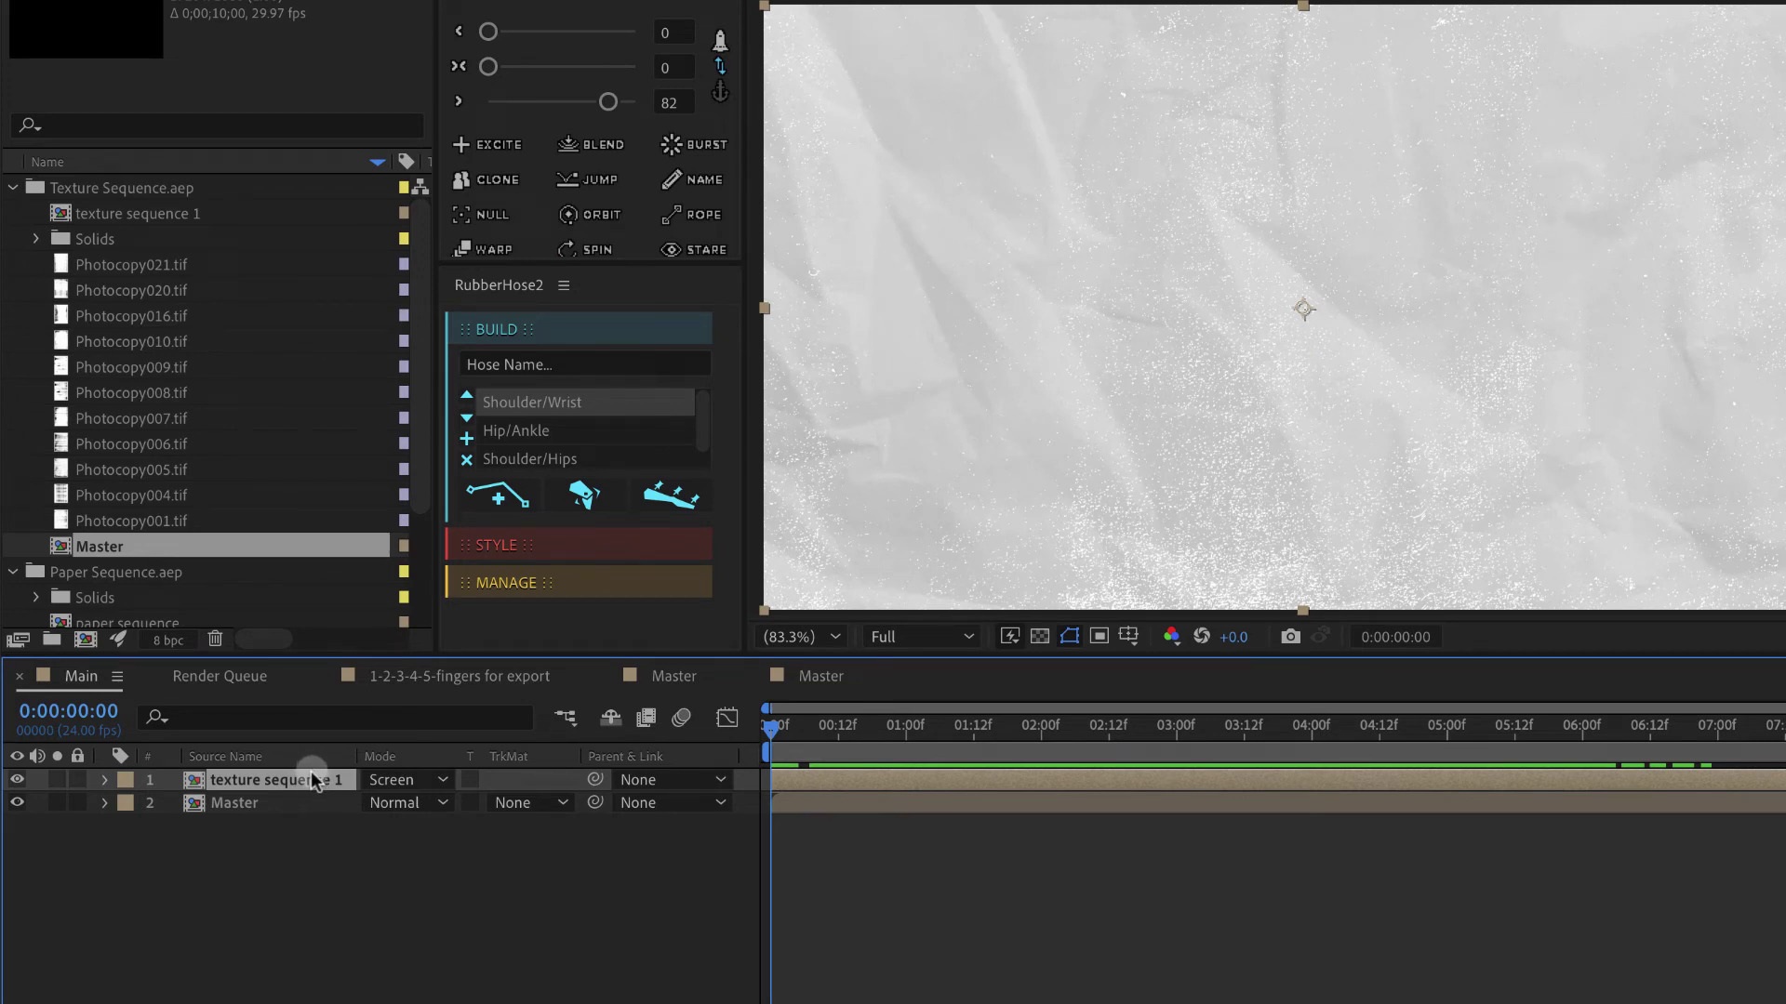
{"action": "key", "text": "t"}
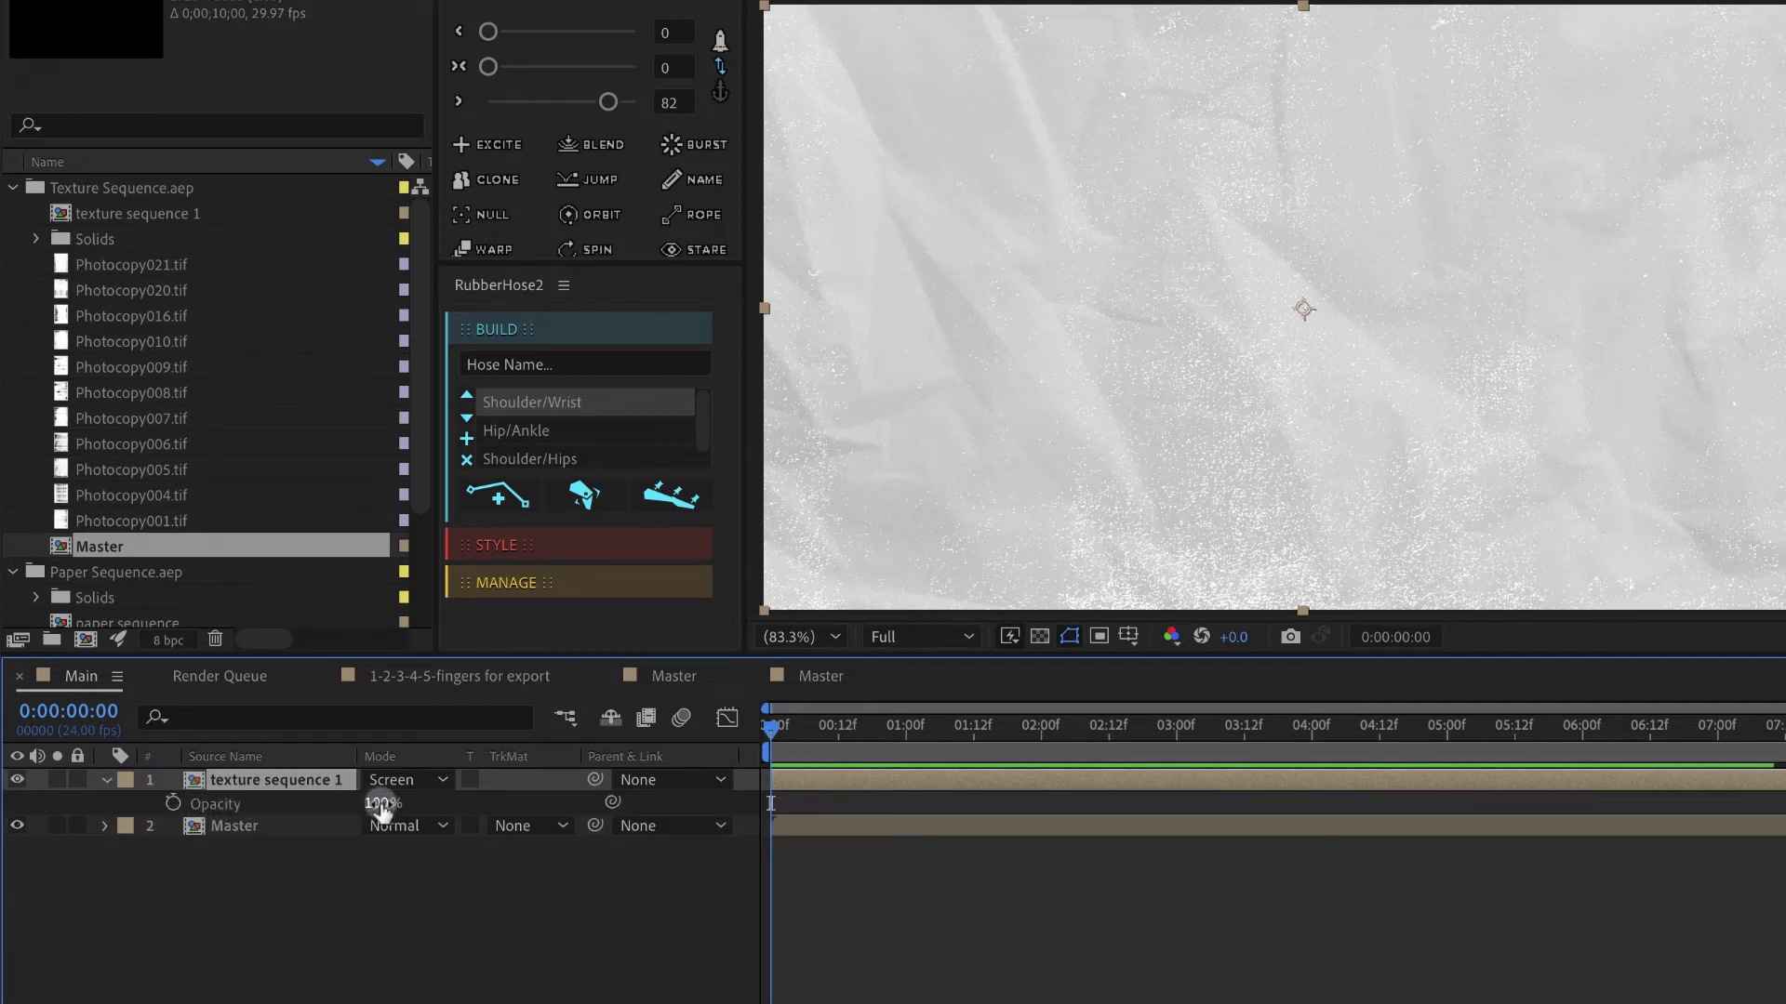
{"action": "left_click_drag", "start_coordinate": [378, 804], "coordinate": [267, 804]}
{"action": "left_click_drag", "start_coordinate": [785, 724], "coordinate": [550, 683]}
Copy the non-inverted texture sequence layer from the texture Master composition and paste it at the top of Main
{"action": "left_click", "coordinate": [823, 677]}
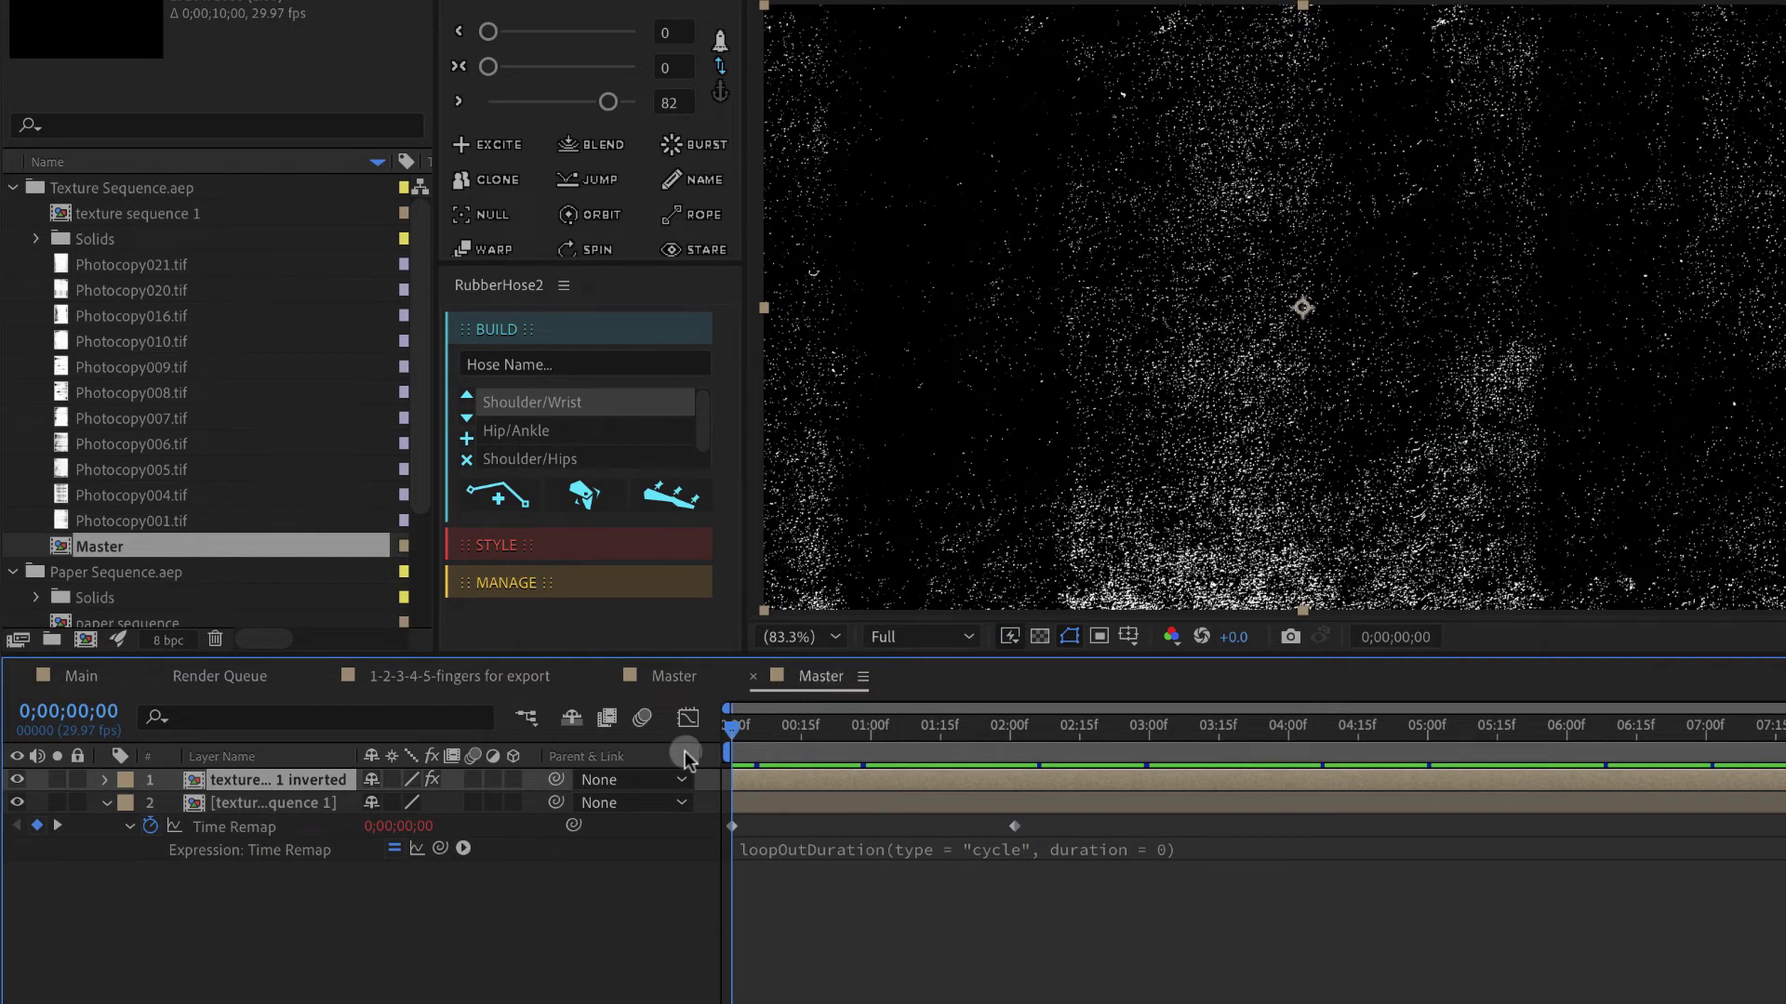
{"action": "left_click", "coordinate": [274, 804]}
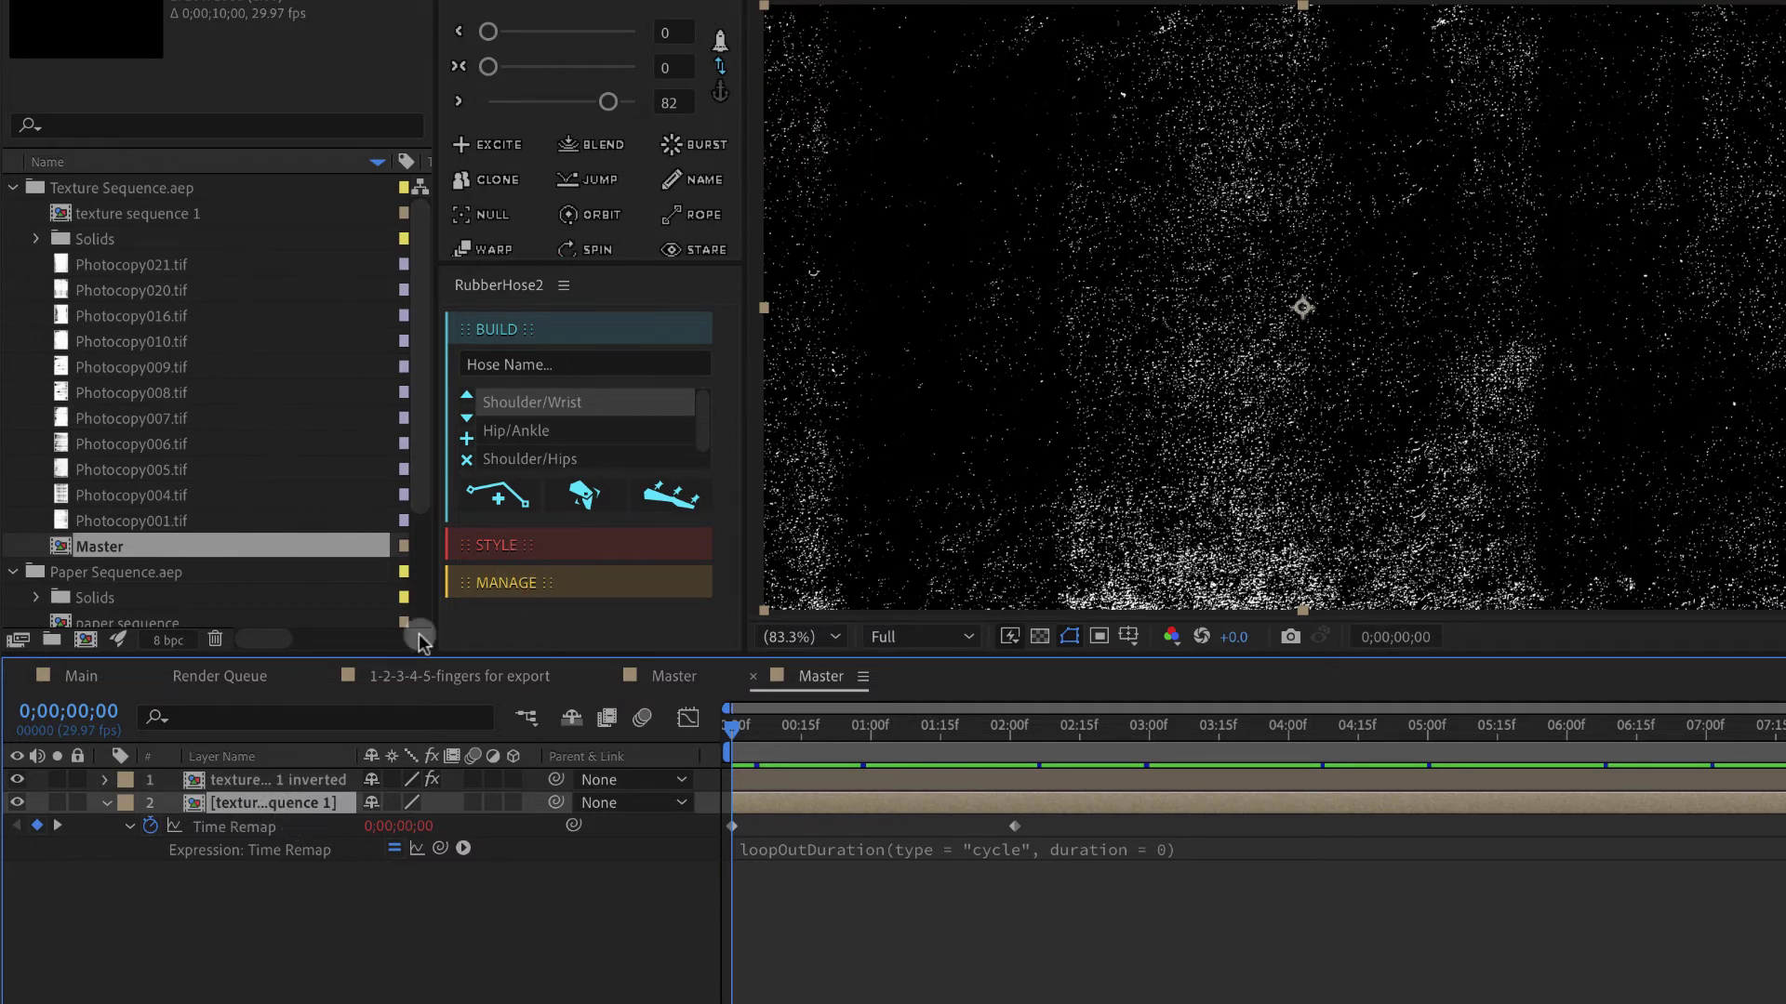
{"action": "left_click", "coordinate": [83, 677]}
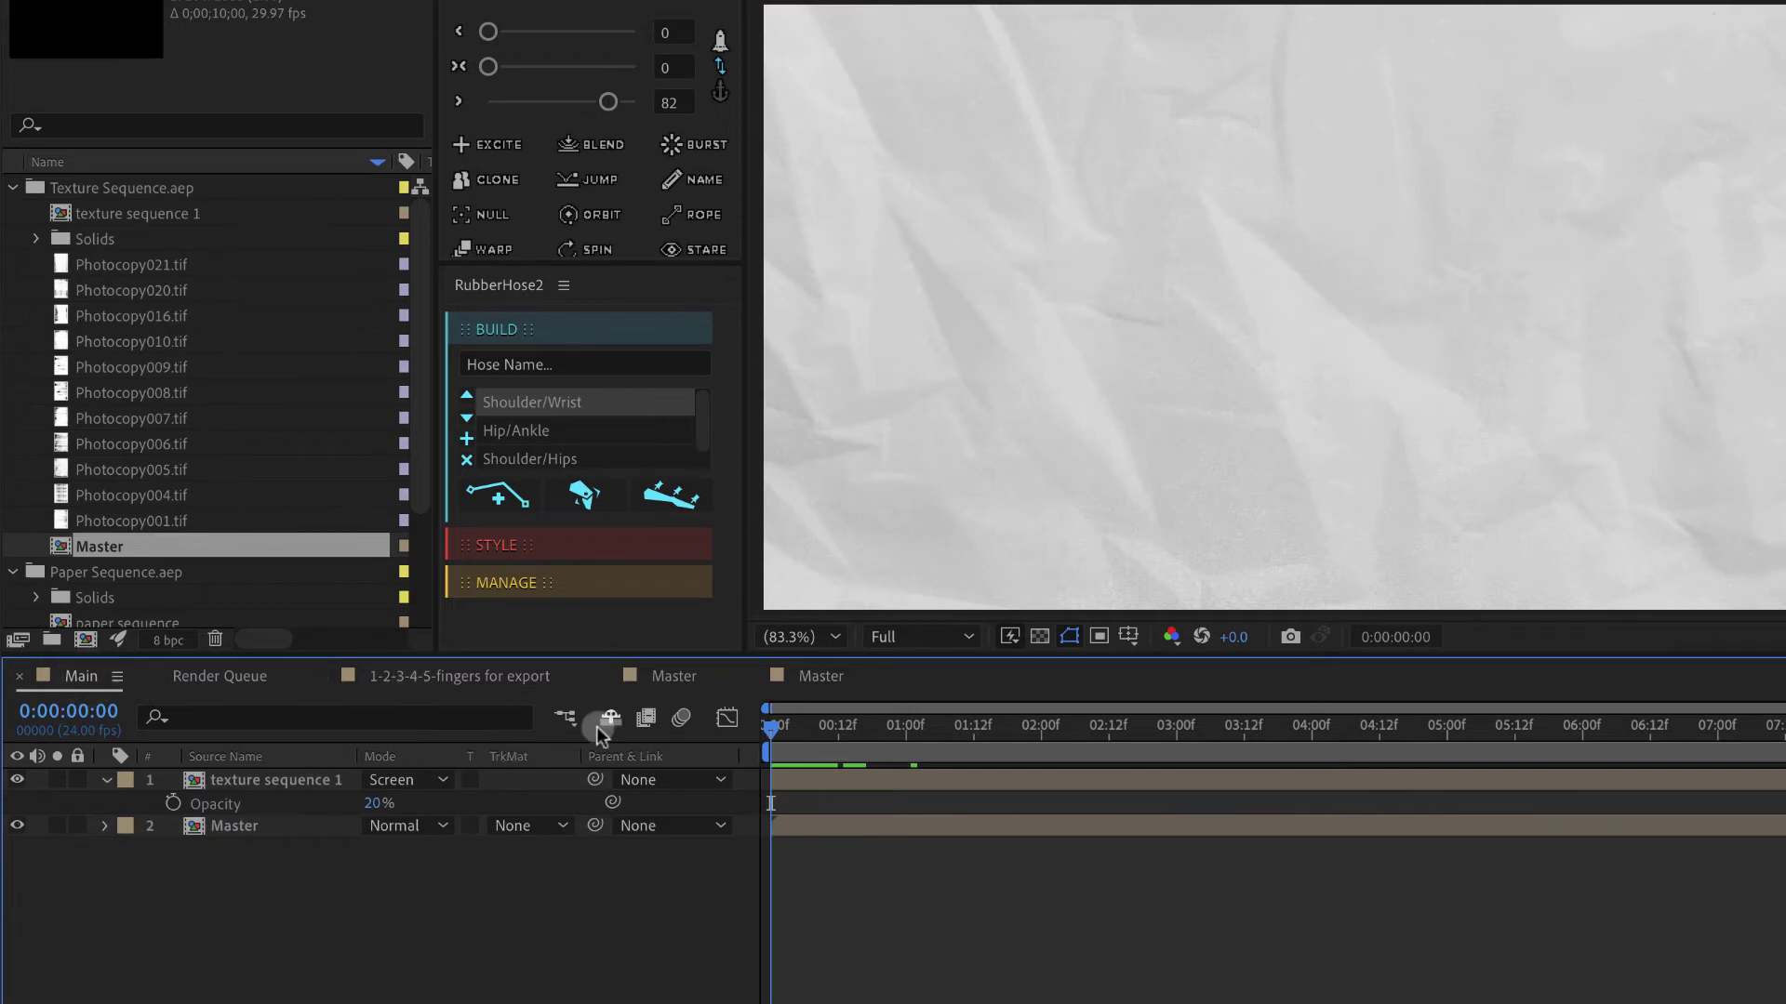
{"action": "key", "text": "ctrl+v"}
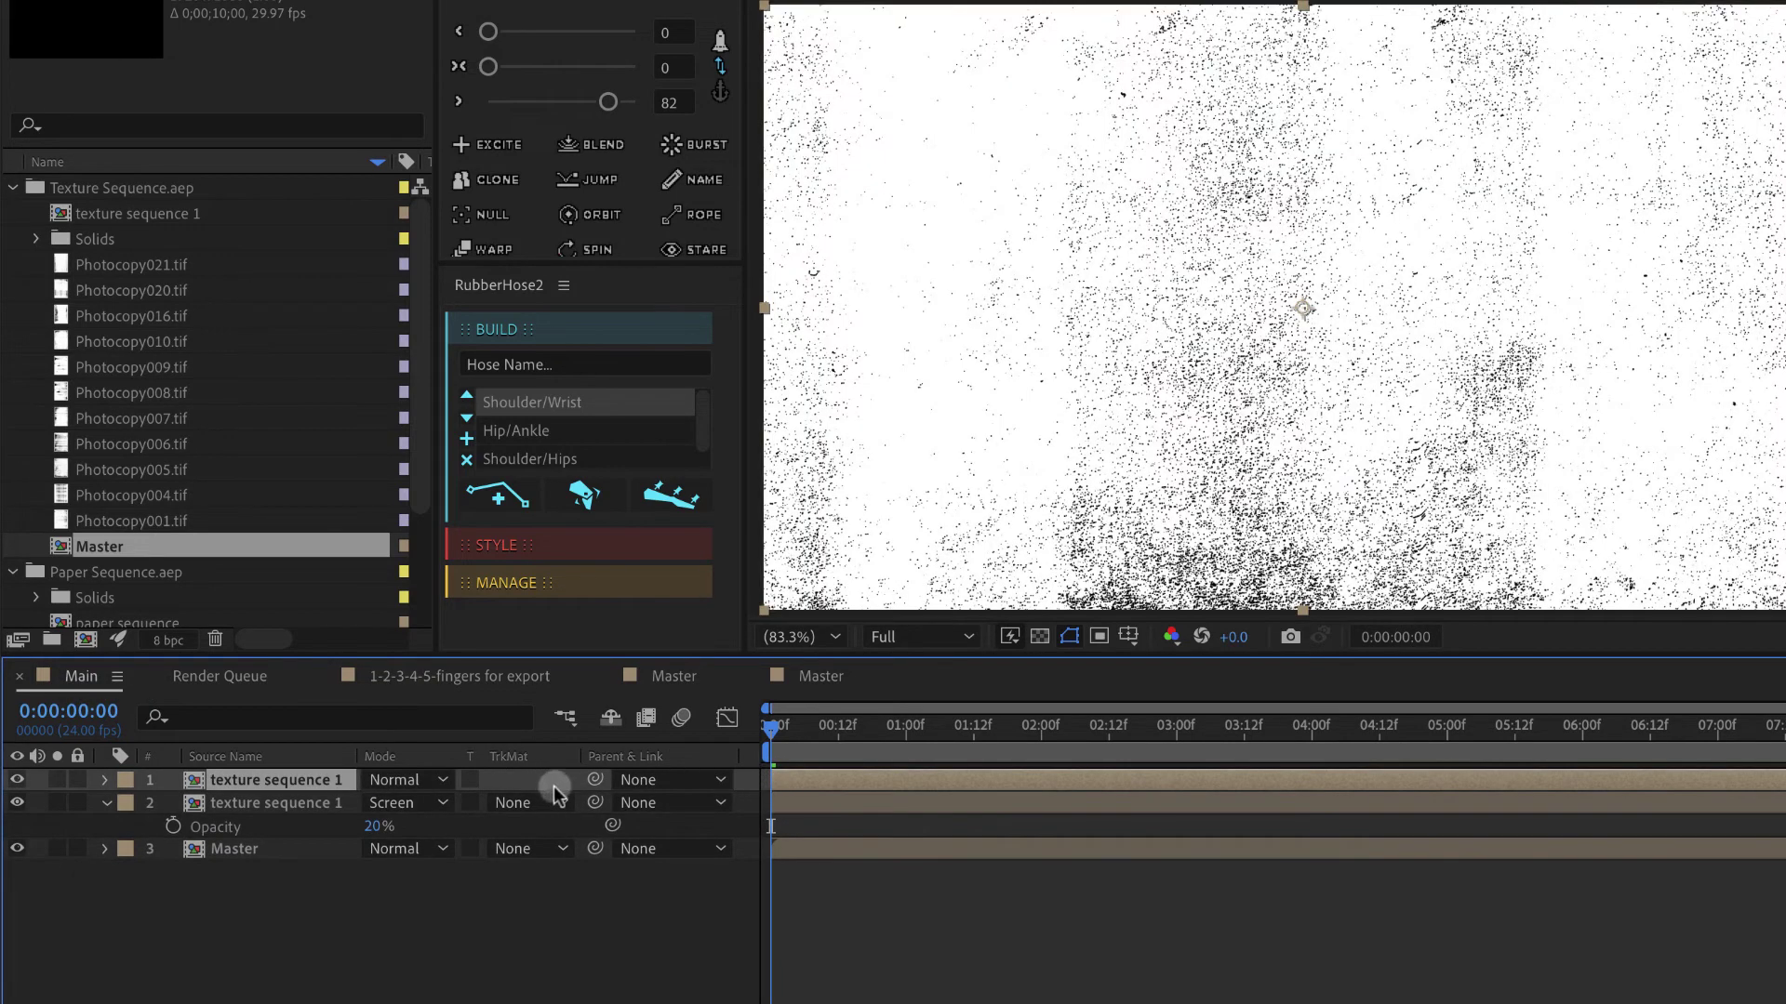
Set the top texture layer's blending mode to Multiply and its Opacity to 20%
{"action": "left_click", "coordinate": [423, 781]}
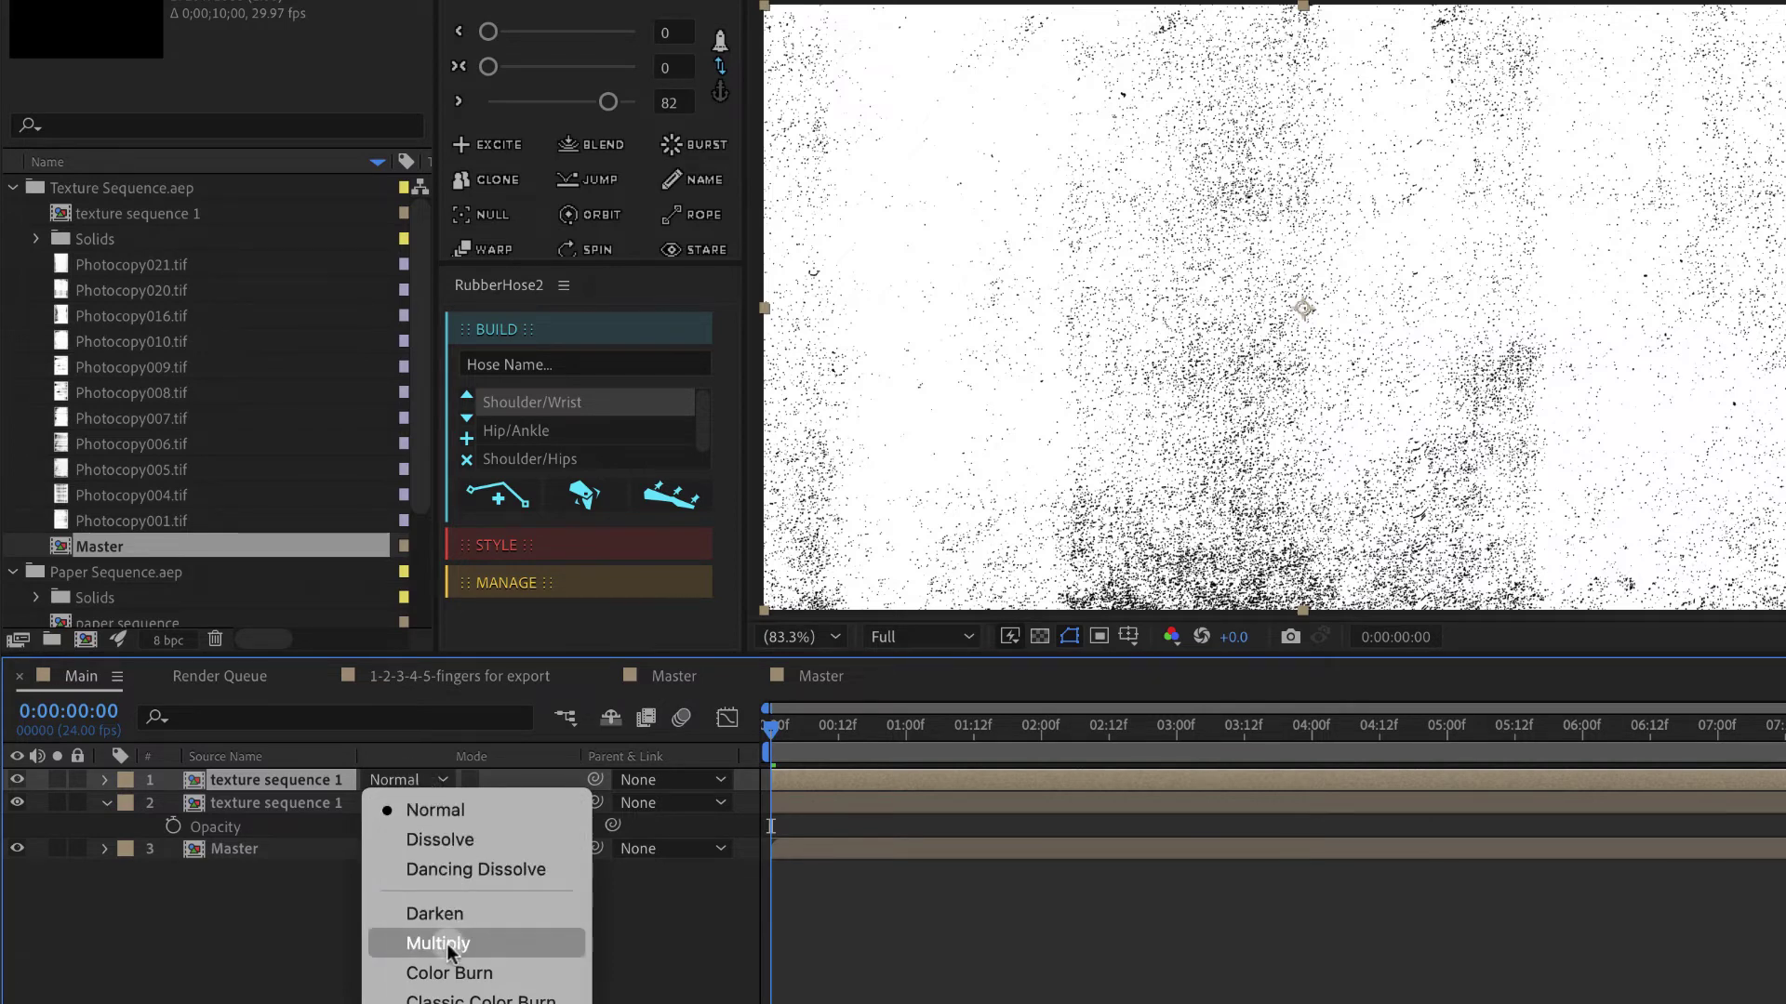
{"action": "left_click", "coordinate": [446, 943]}
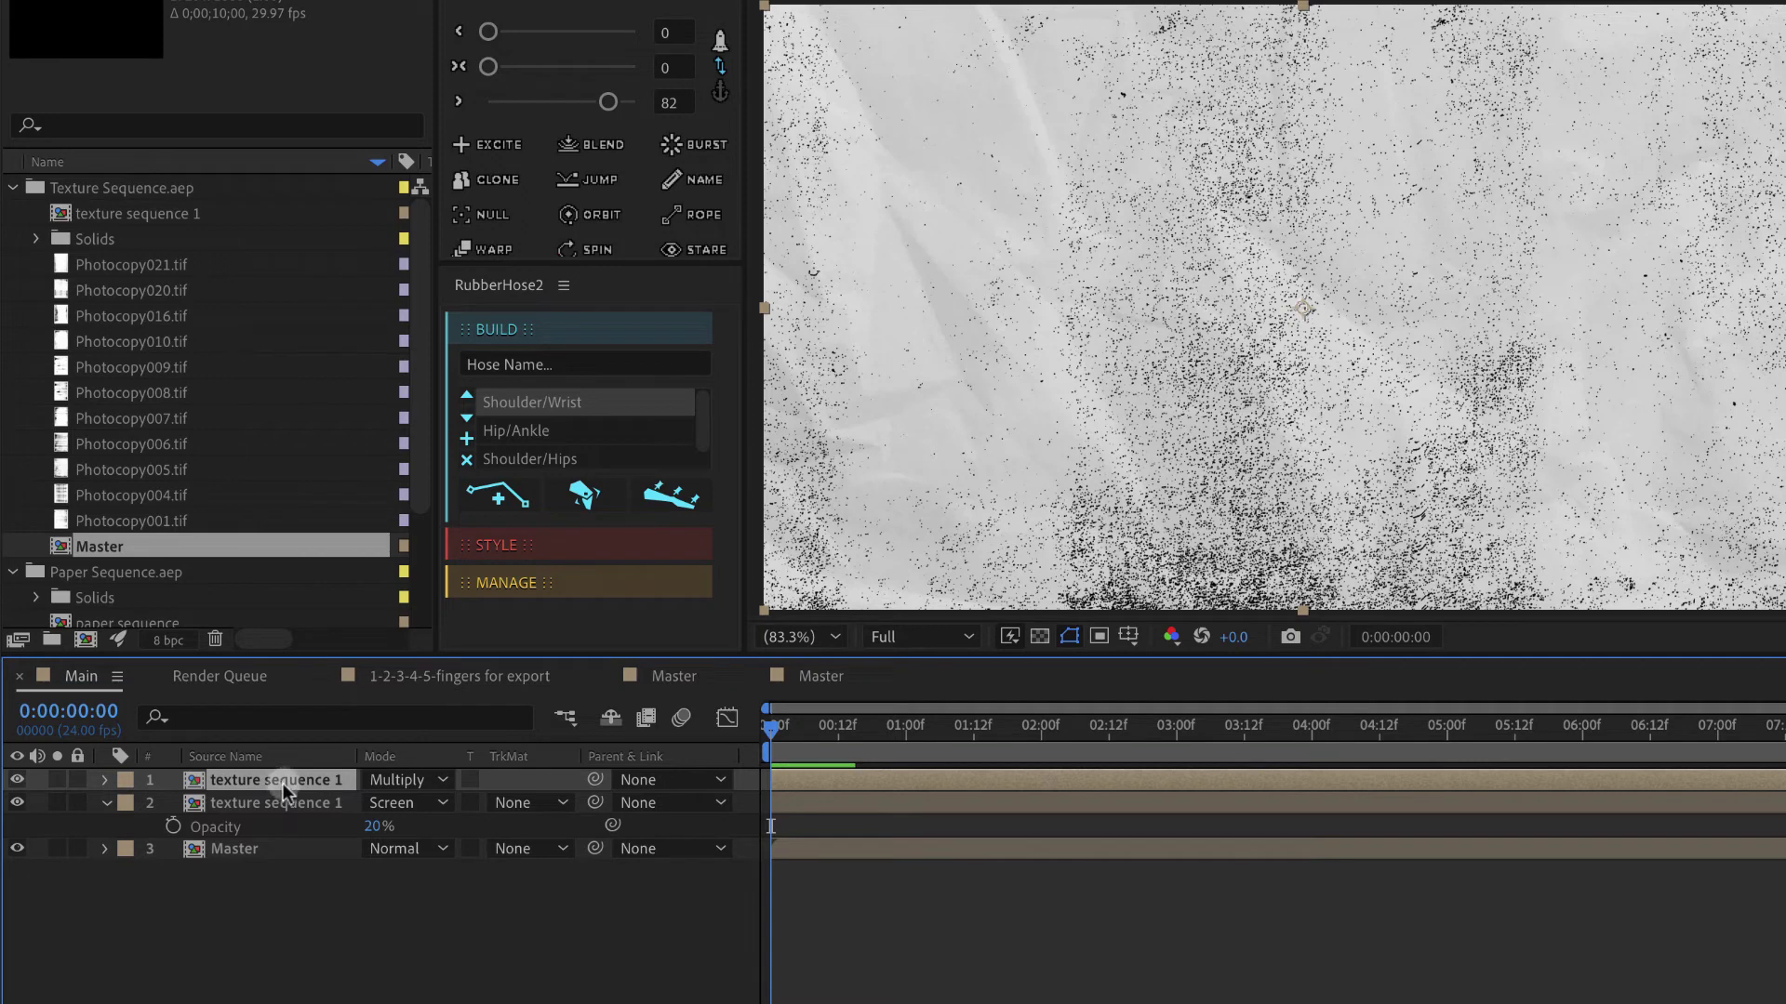
{"action": "key", "text": "t"}
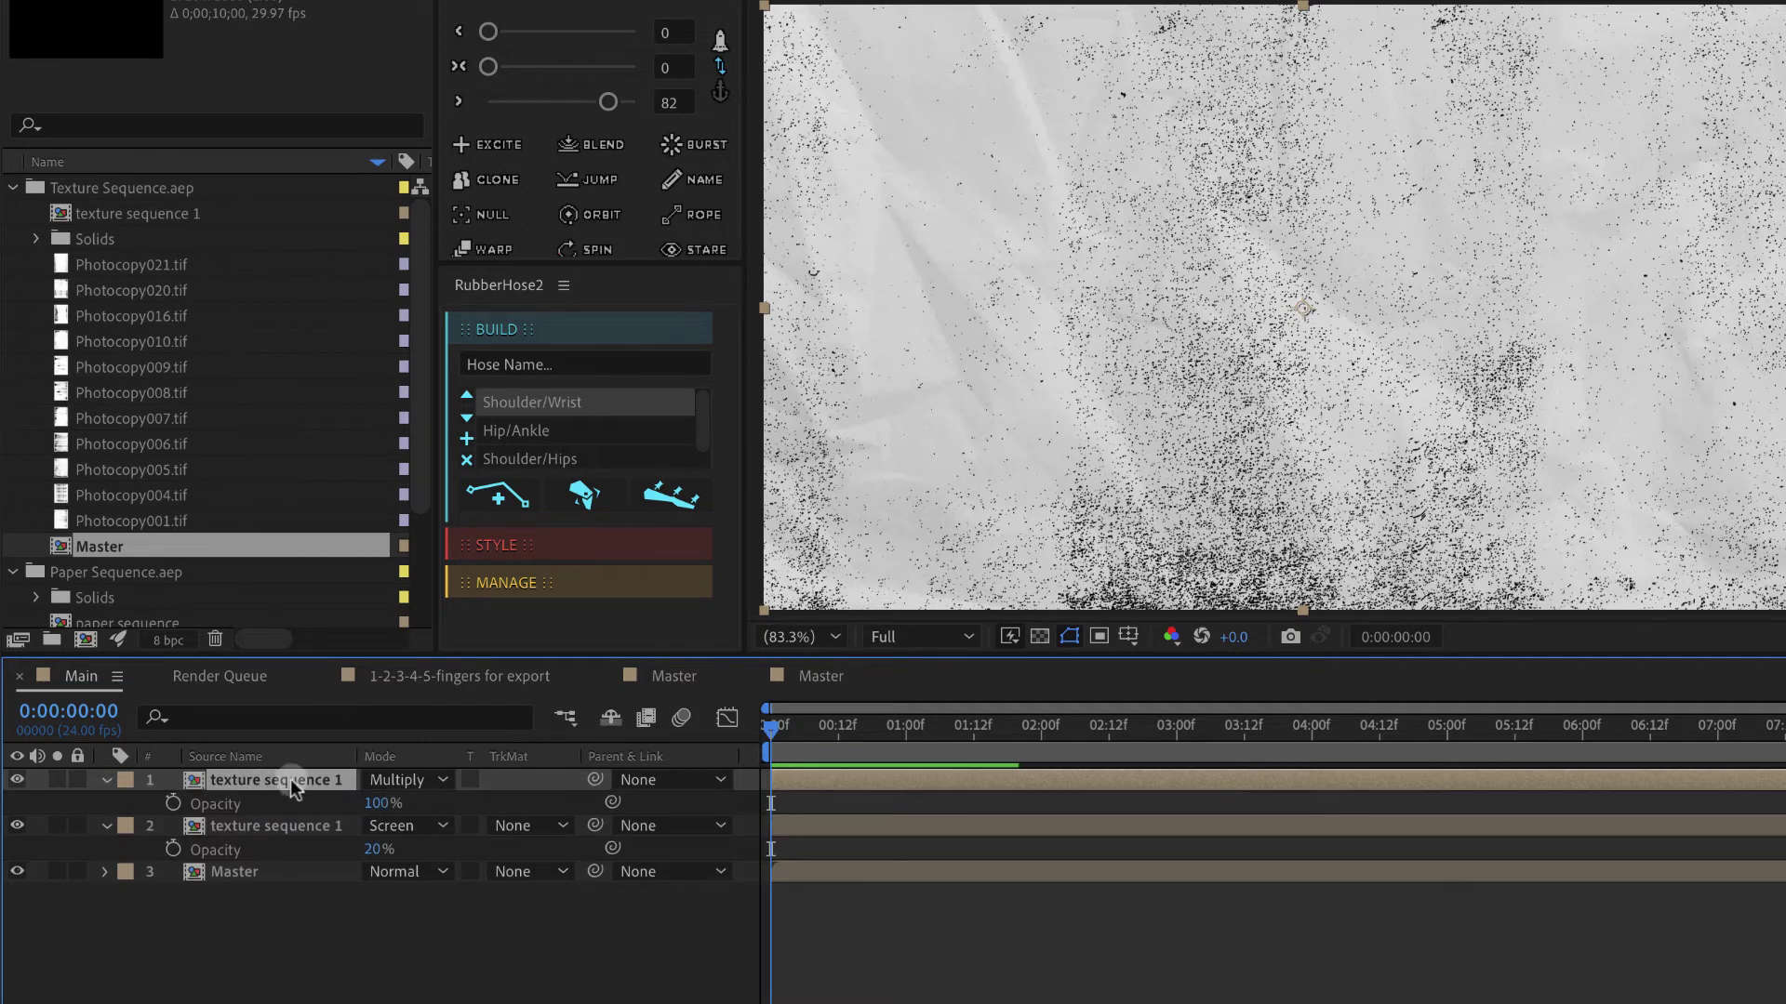
{"action": "left_click", "coordinate": [376, 803]}
{"action": "type", "text": "20"}
{"action": "key", "text": "Return"}
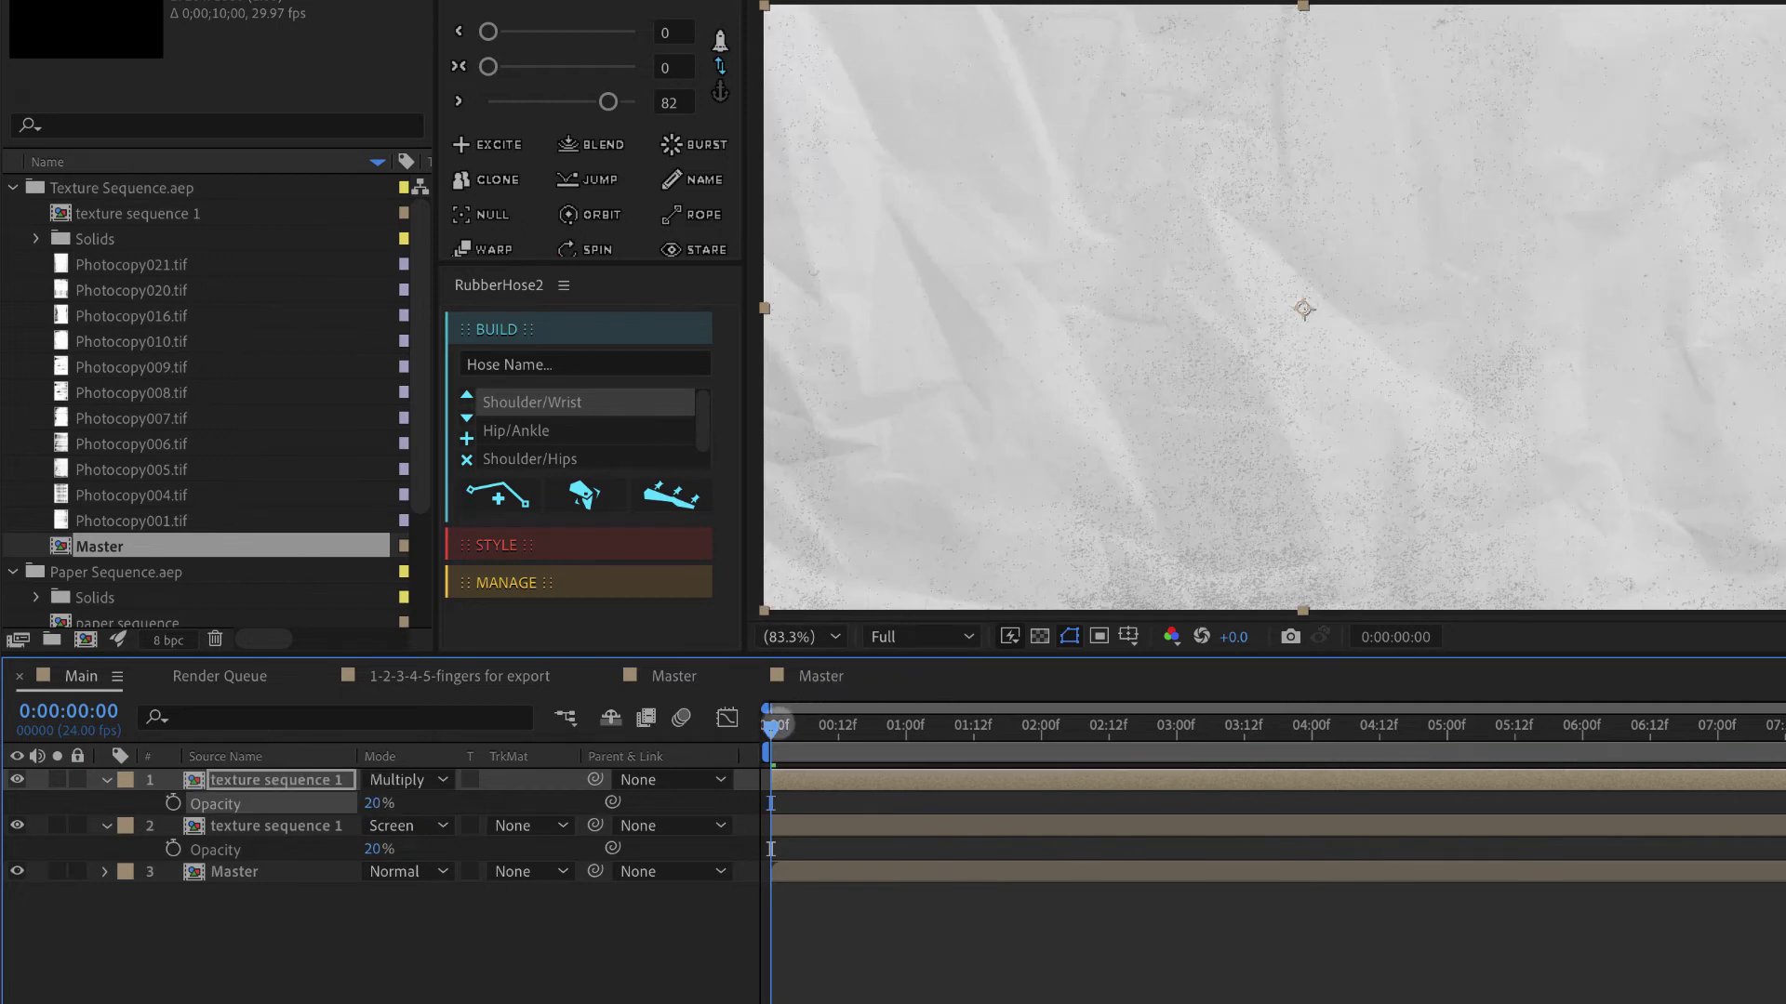
With the playhead at frame 7, shift the Multiply texture layer slightly earlier in time to offset it from the Screen layer
{"action": "left_click_drag", "start_coordinate": [770, 726], "coordinate": [810, 724]}
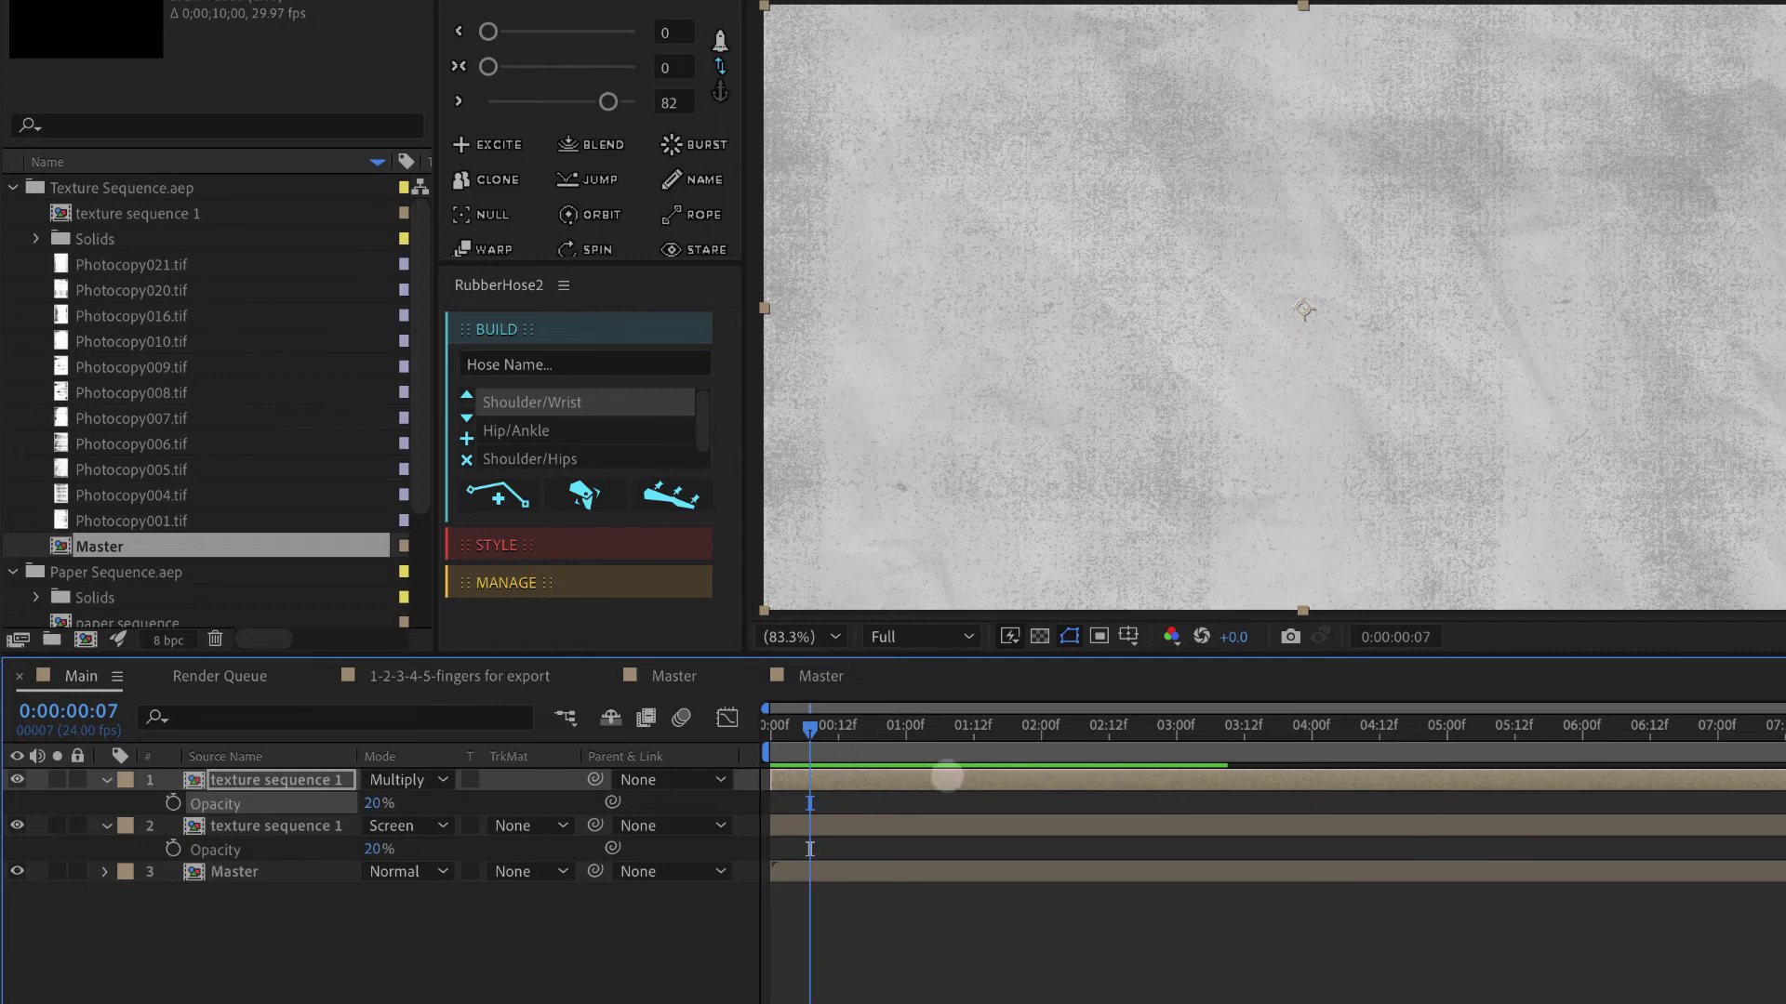
{"action": "left_click_drag", "start_coordinate": [951, 781], "coordinate": [880, 778]}
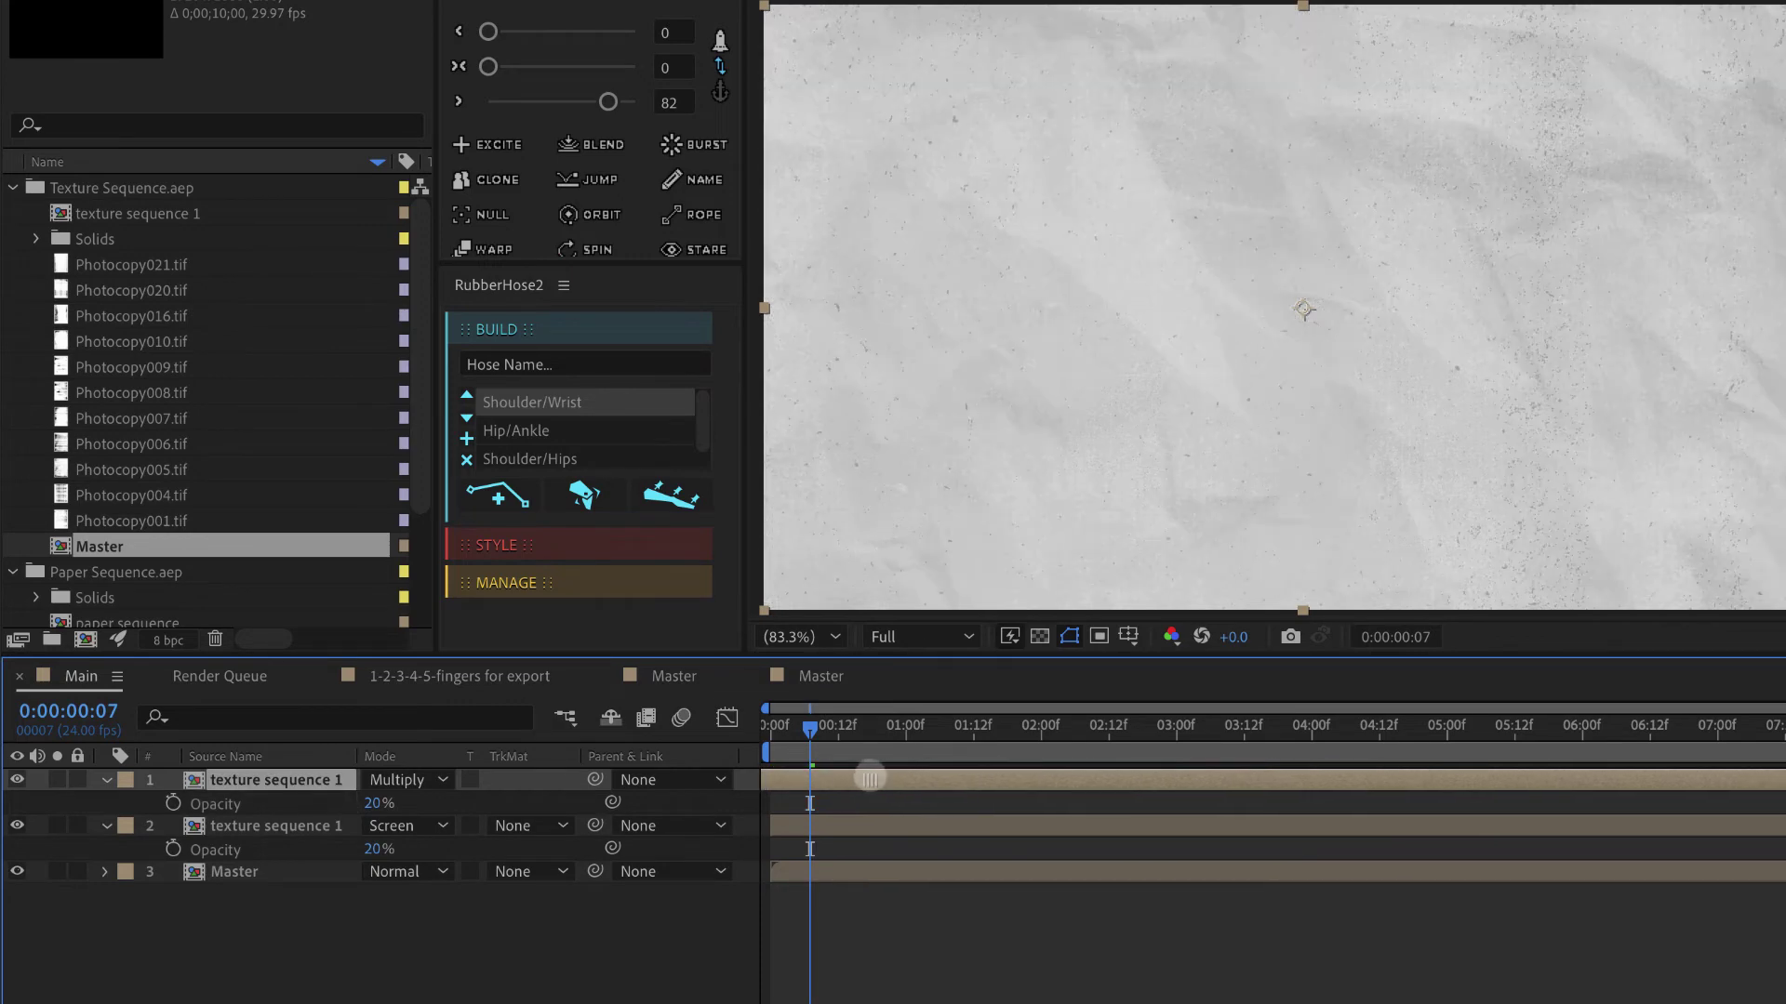
Scrub through the textured background in Main and check the composition's settings, including its frame rate
{"action": "left_click_drag", "start_coordinate": [809, 729], "coordinate": [906, 731]}
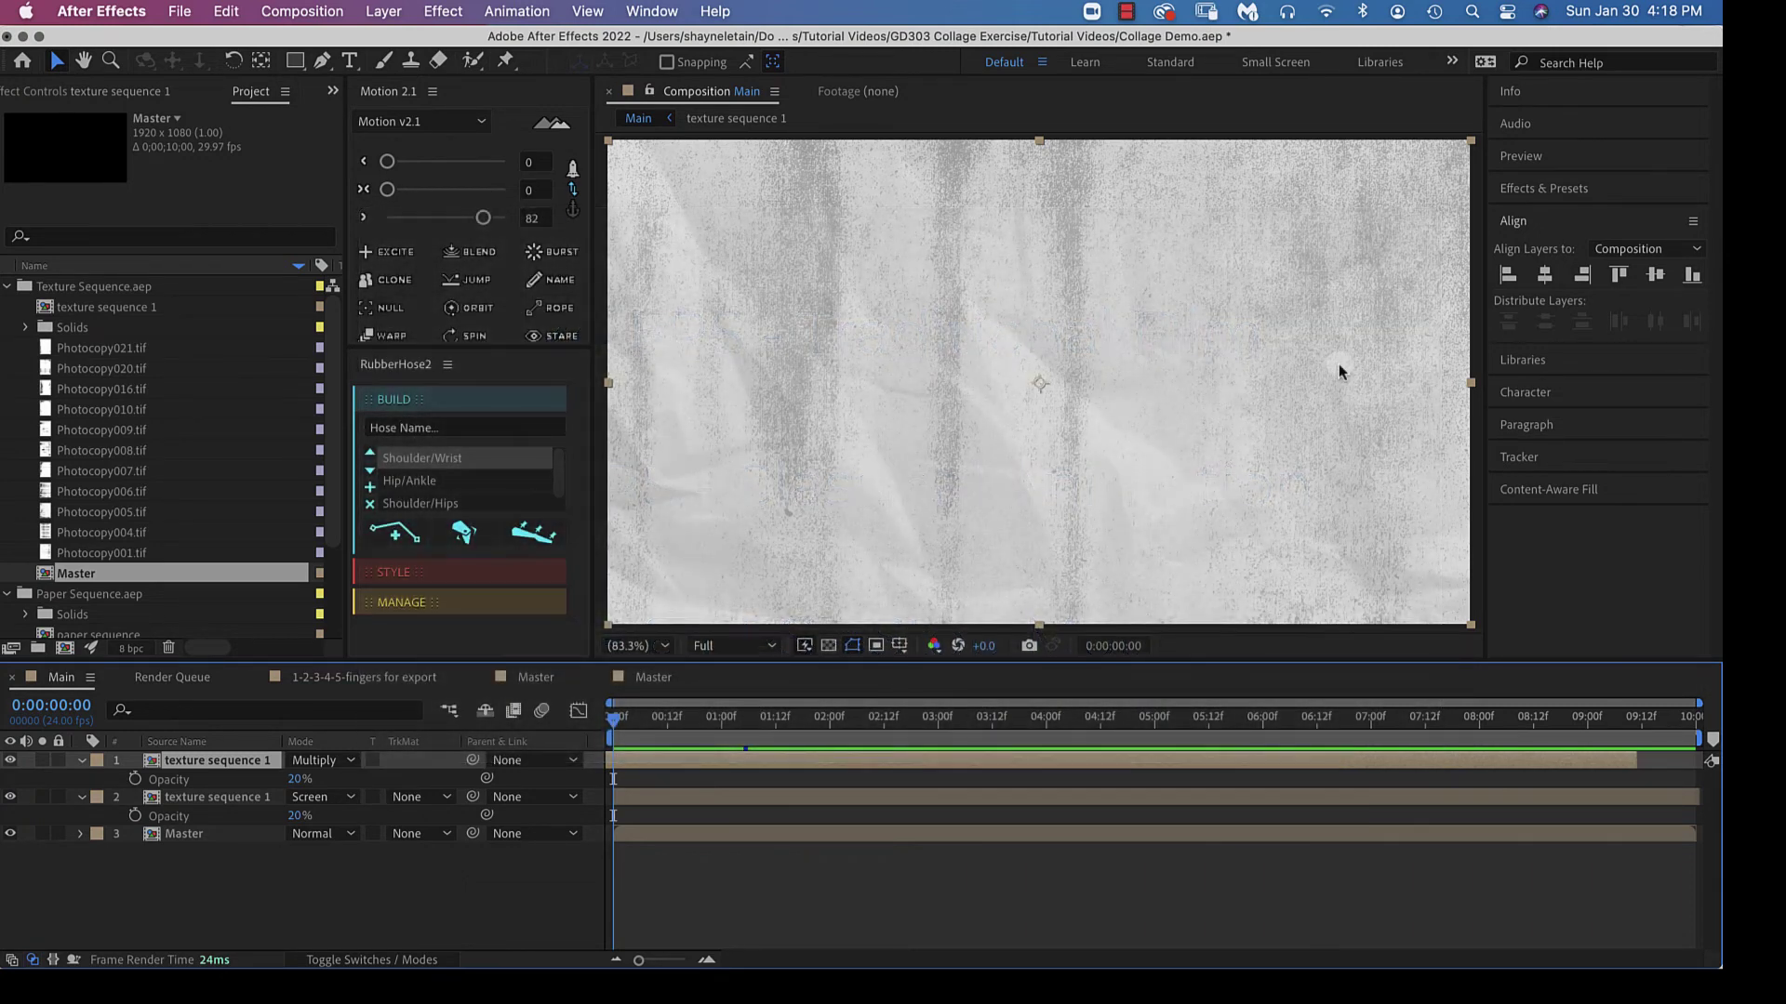
{"action": "left_click", "coordinate": [314, 13]}
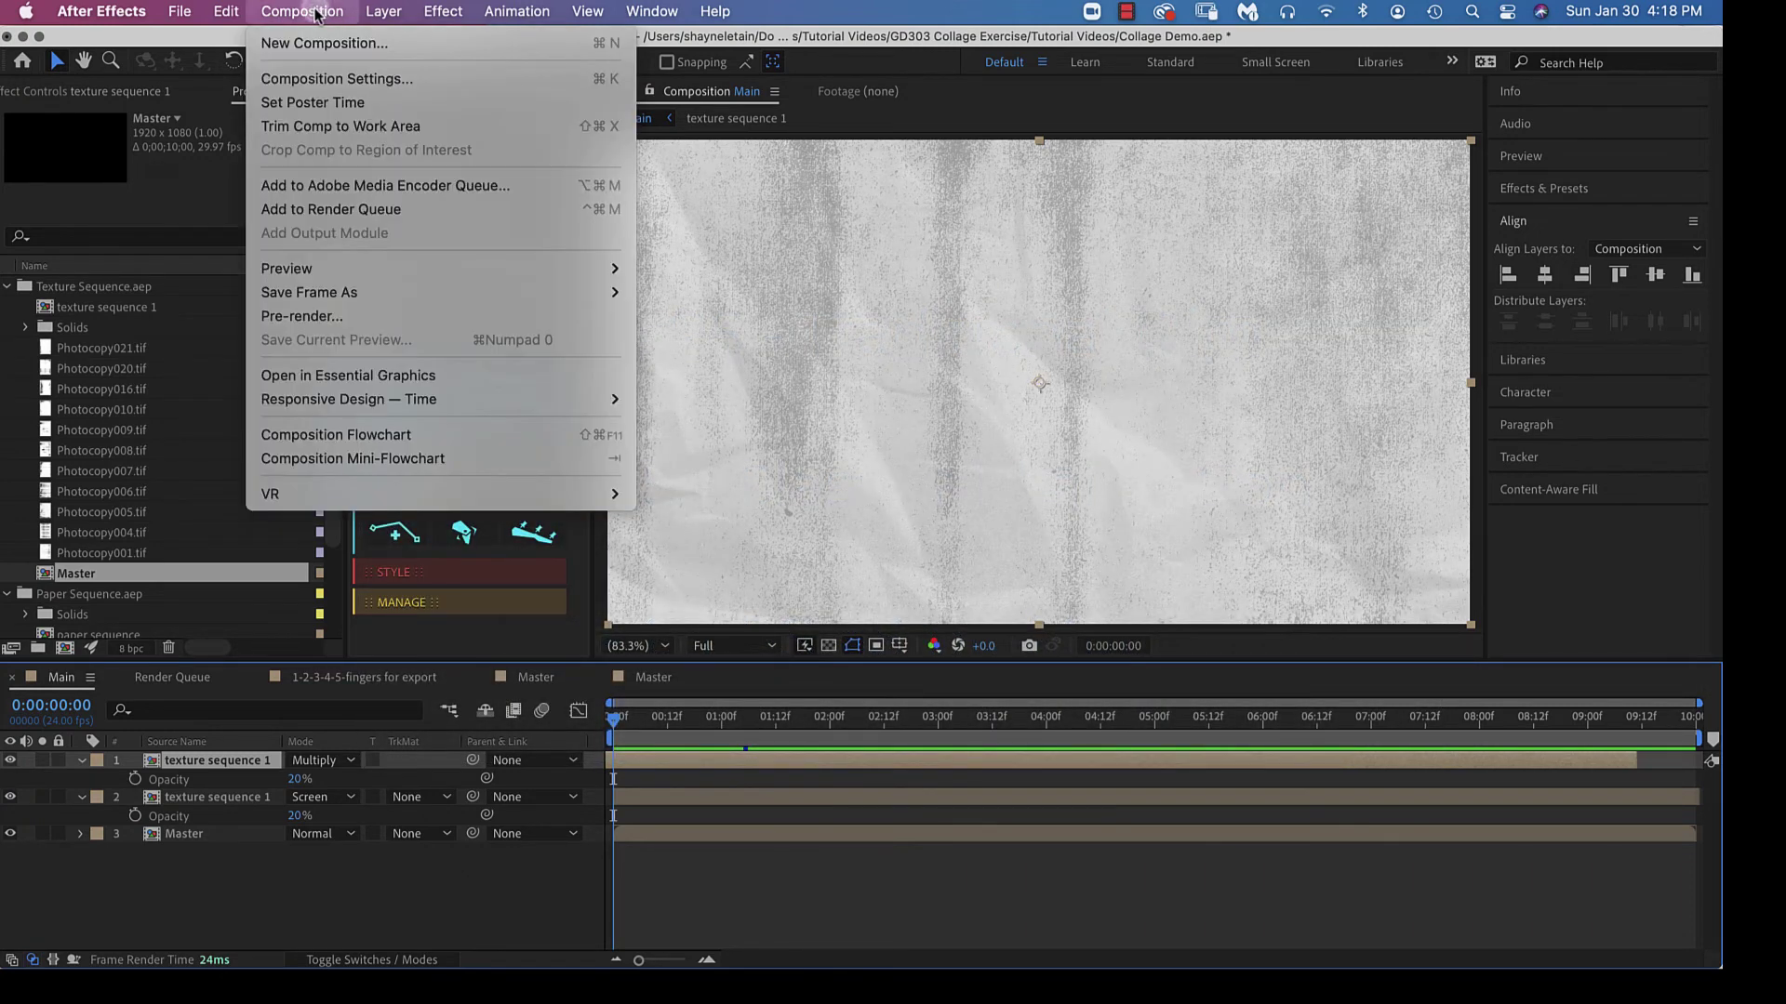
{"action": "left_click", "coordinate": [328, 80]}
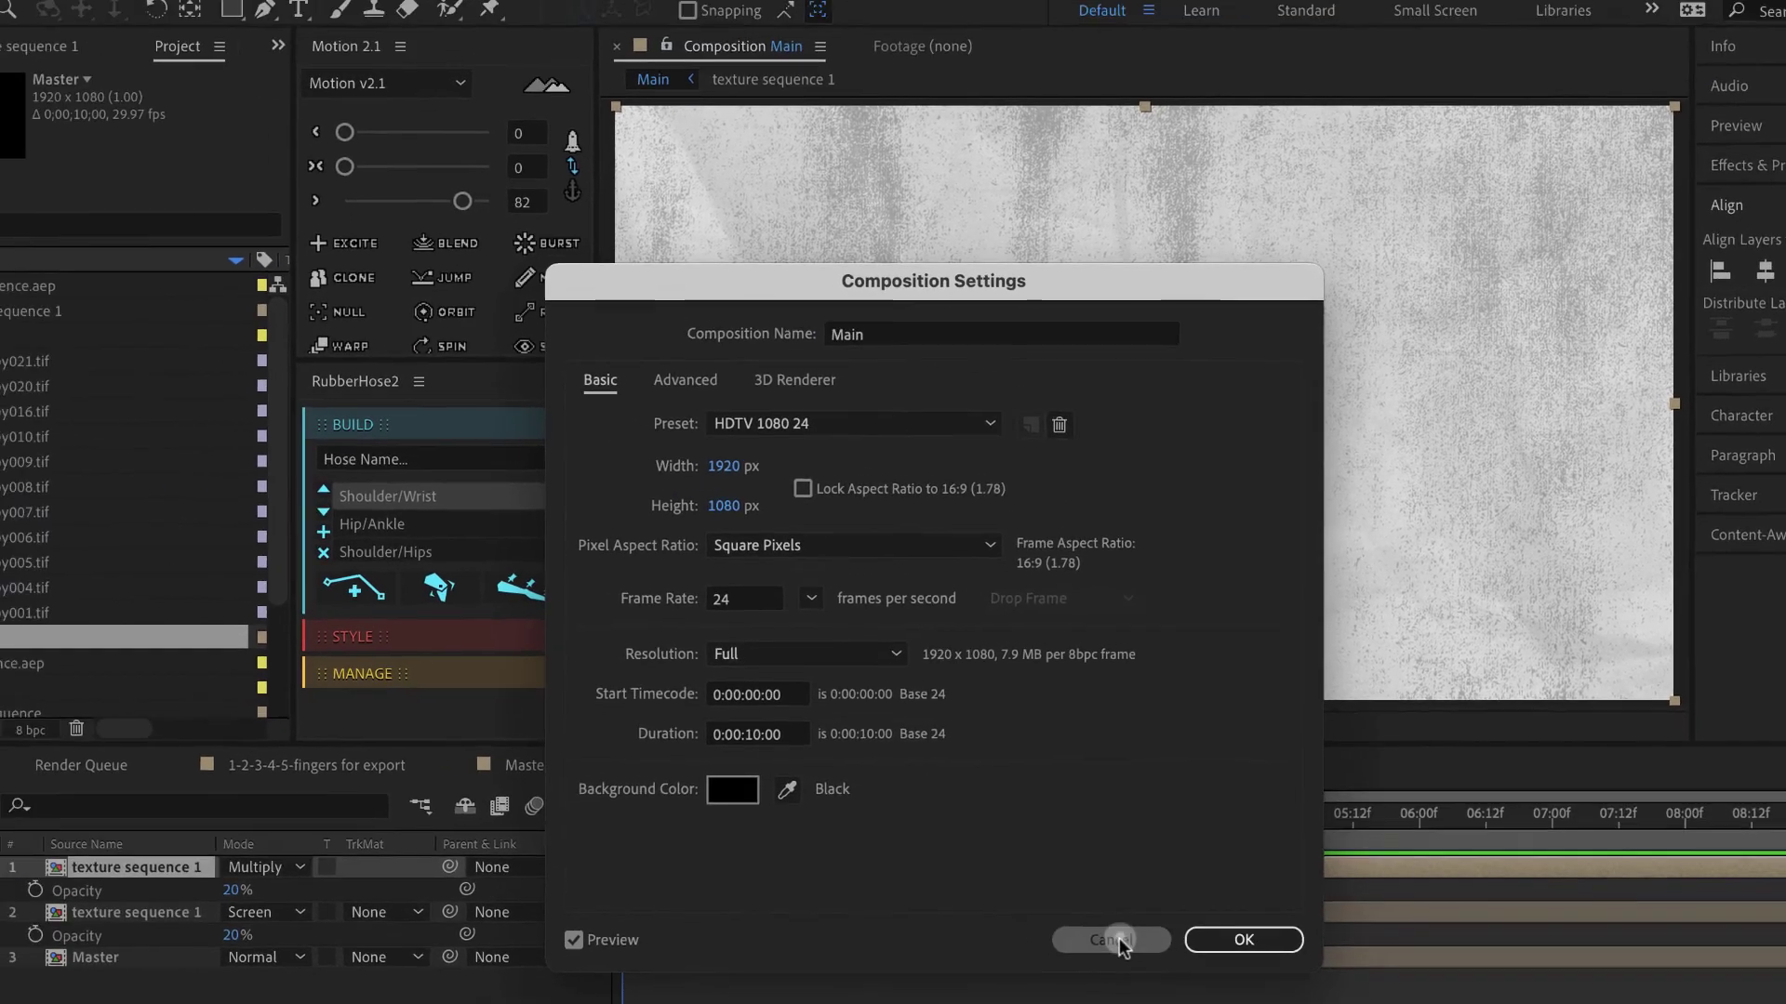
{"action": "left_click", "coordinate": [981, 922]}
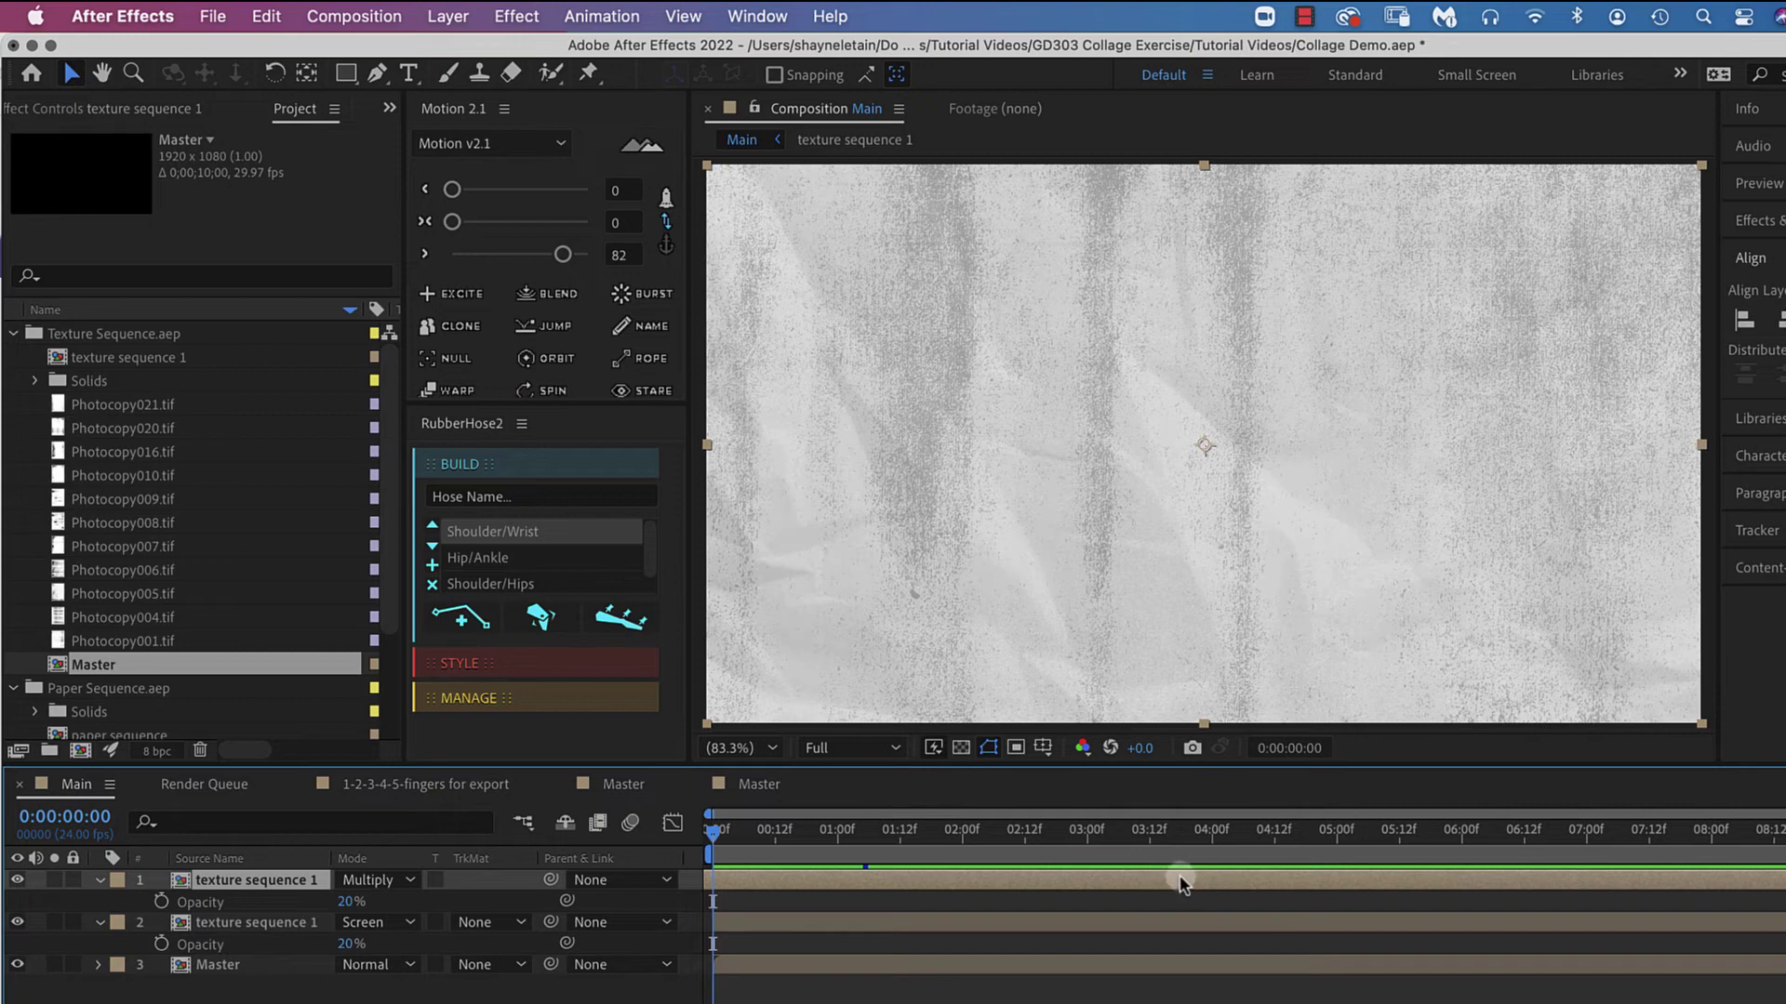
Add a new adjustment layer at the top of the Main composition
{"action": "left_click", "coordinate": [447, 17]}
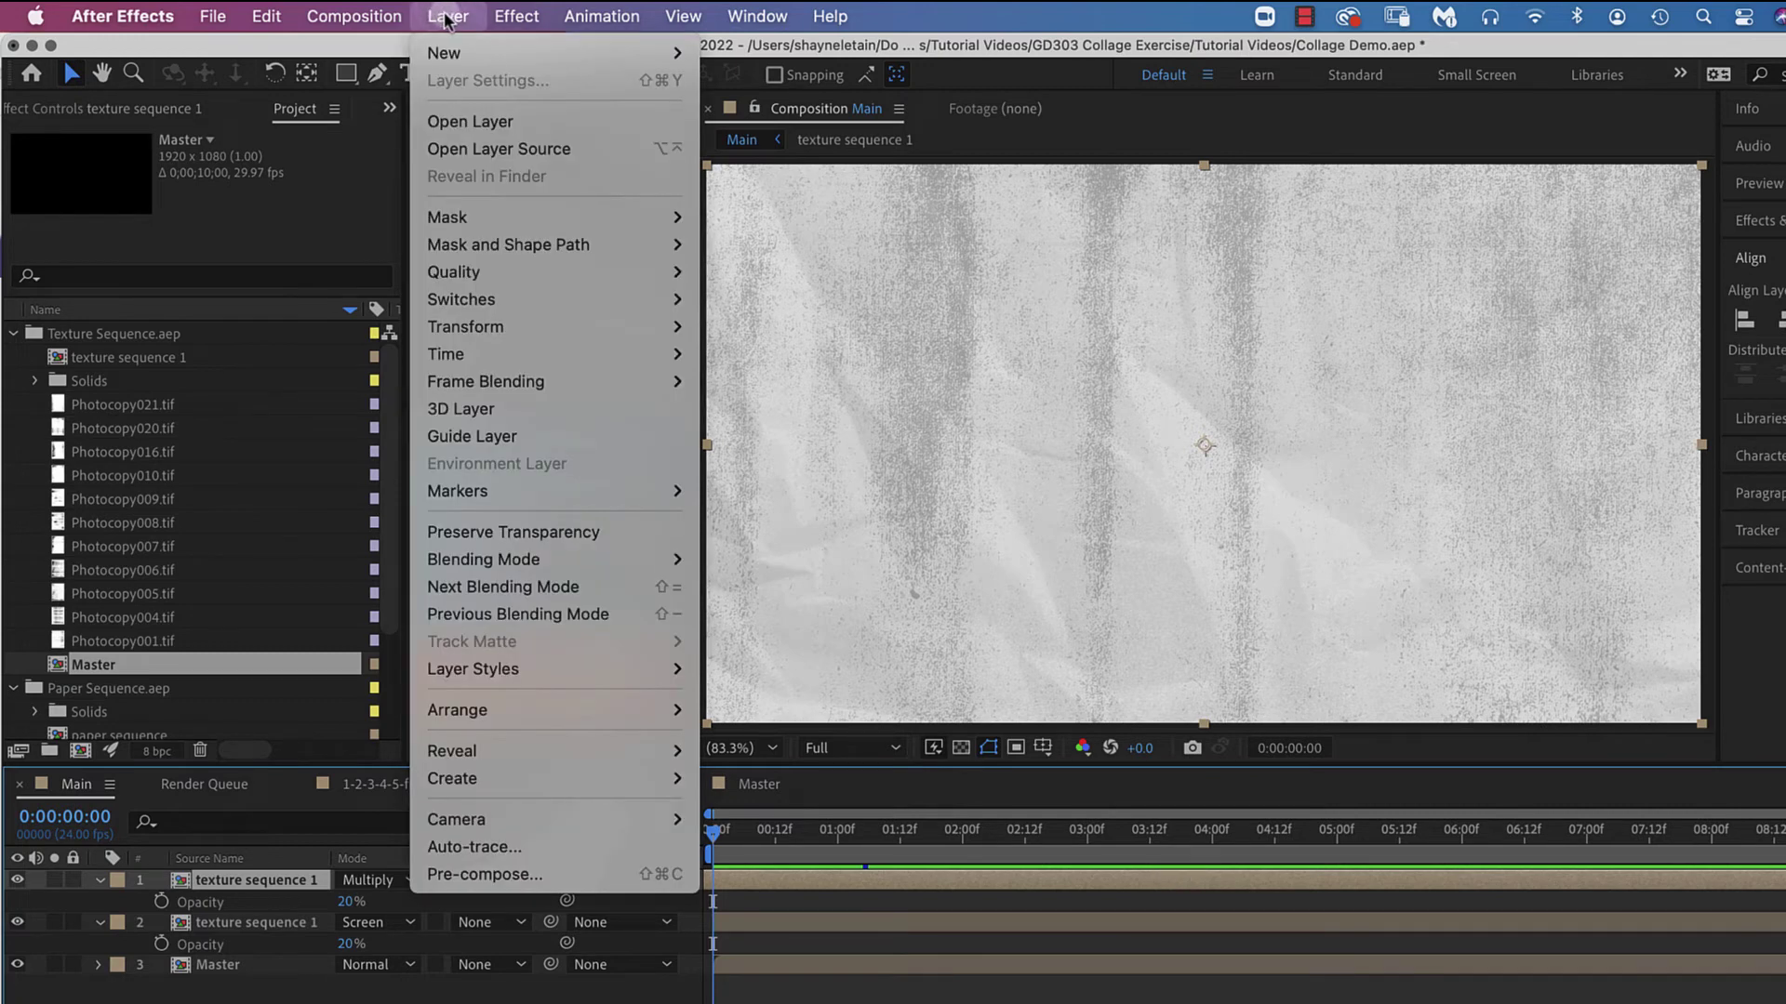
{"action": "mouse_move", "coordinate": [465, 53]}
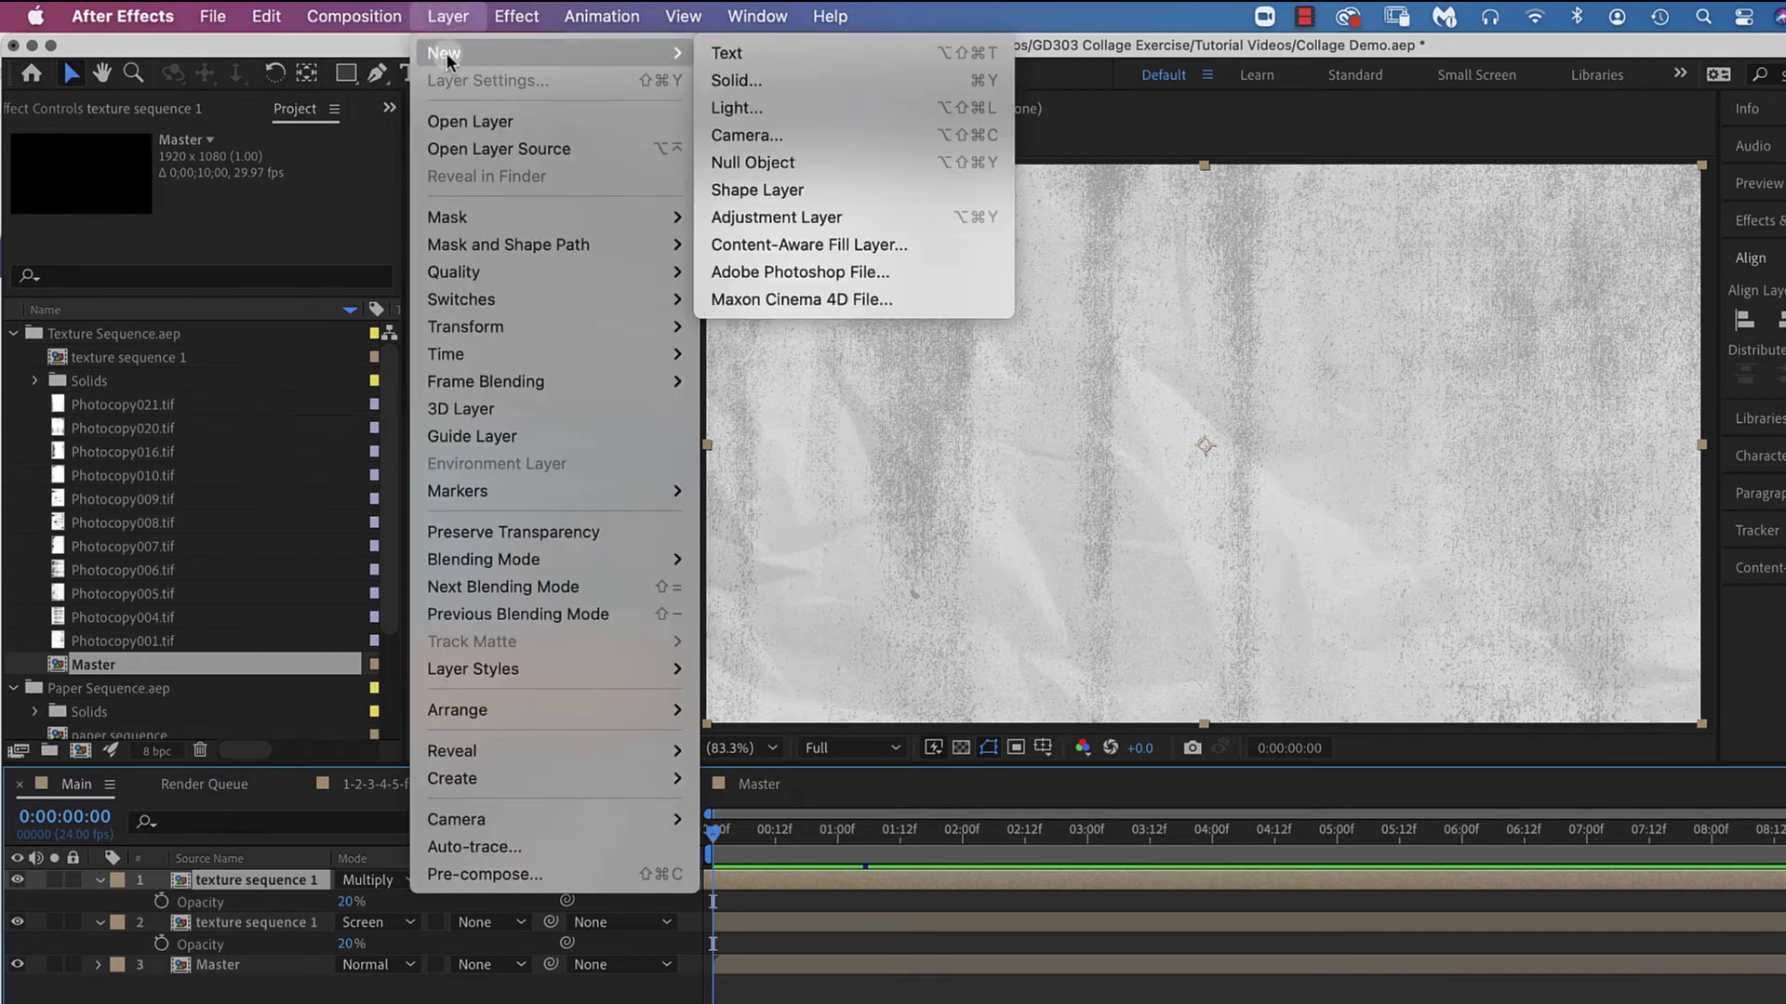
{"action": "left_click", "coordinate": [833, 217]}
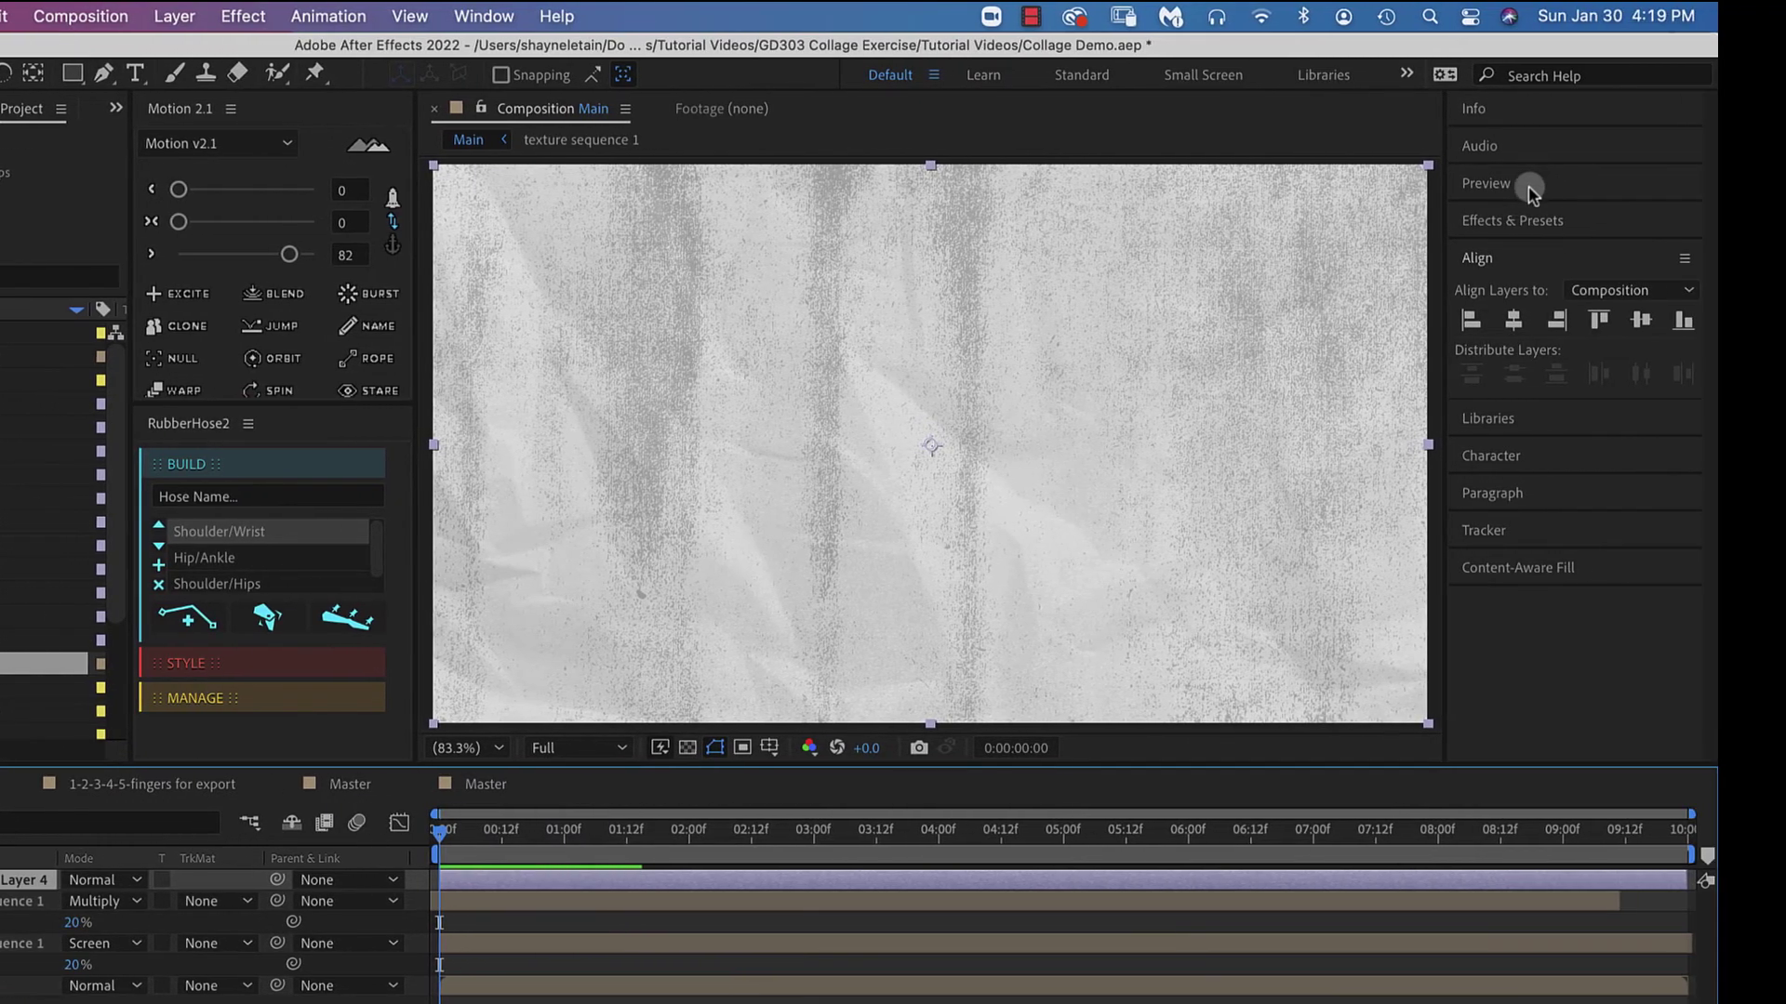
Find the Posterize Time effect and apply it to the new adjustment layer
{"action": "left_click", "coordinate": [1514, 221]}
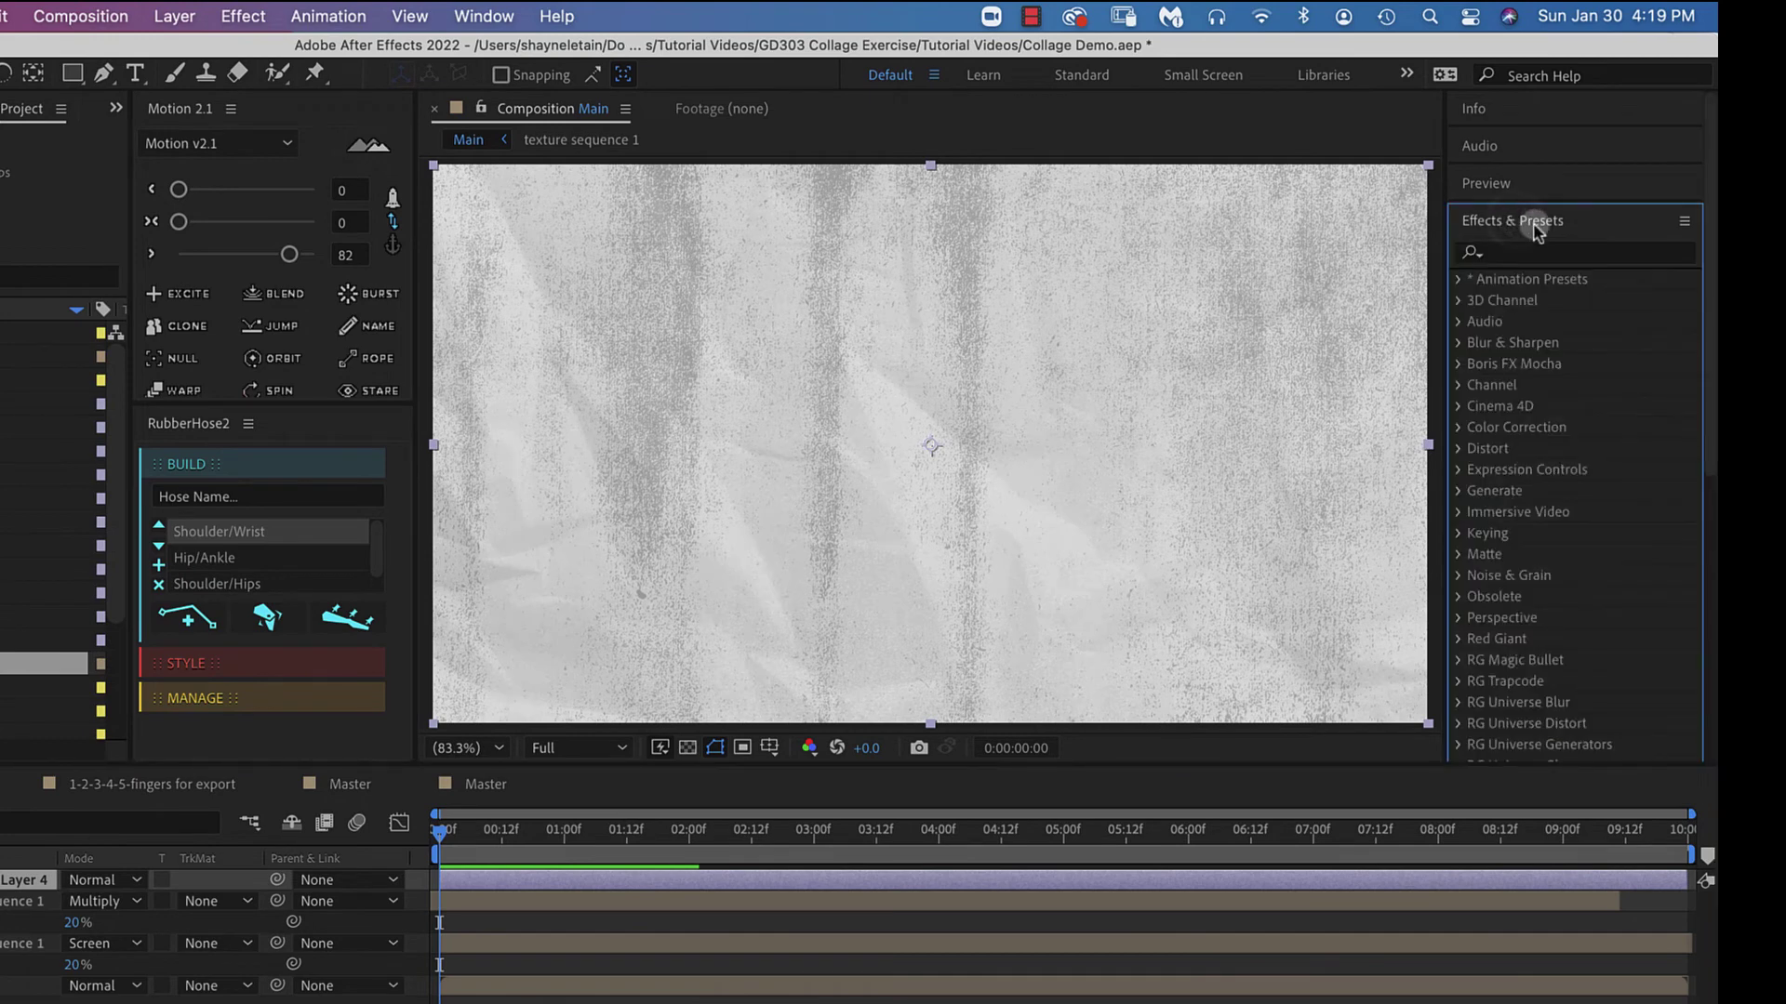
{"action": "left_click", "coordinate": [1508, 256]}
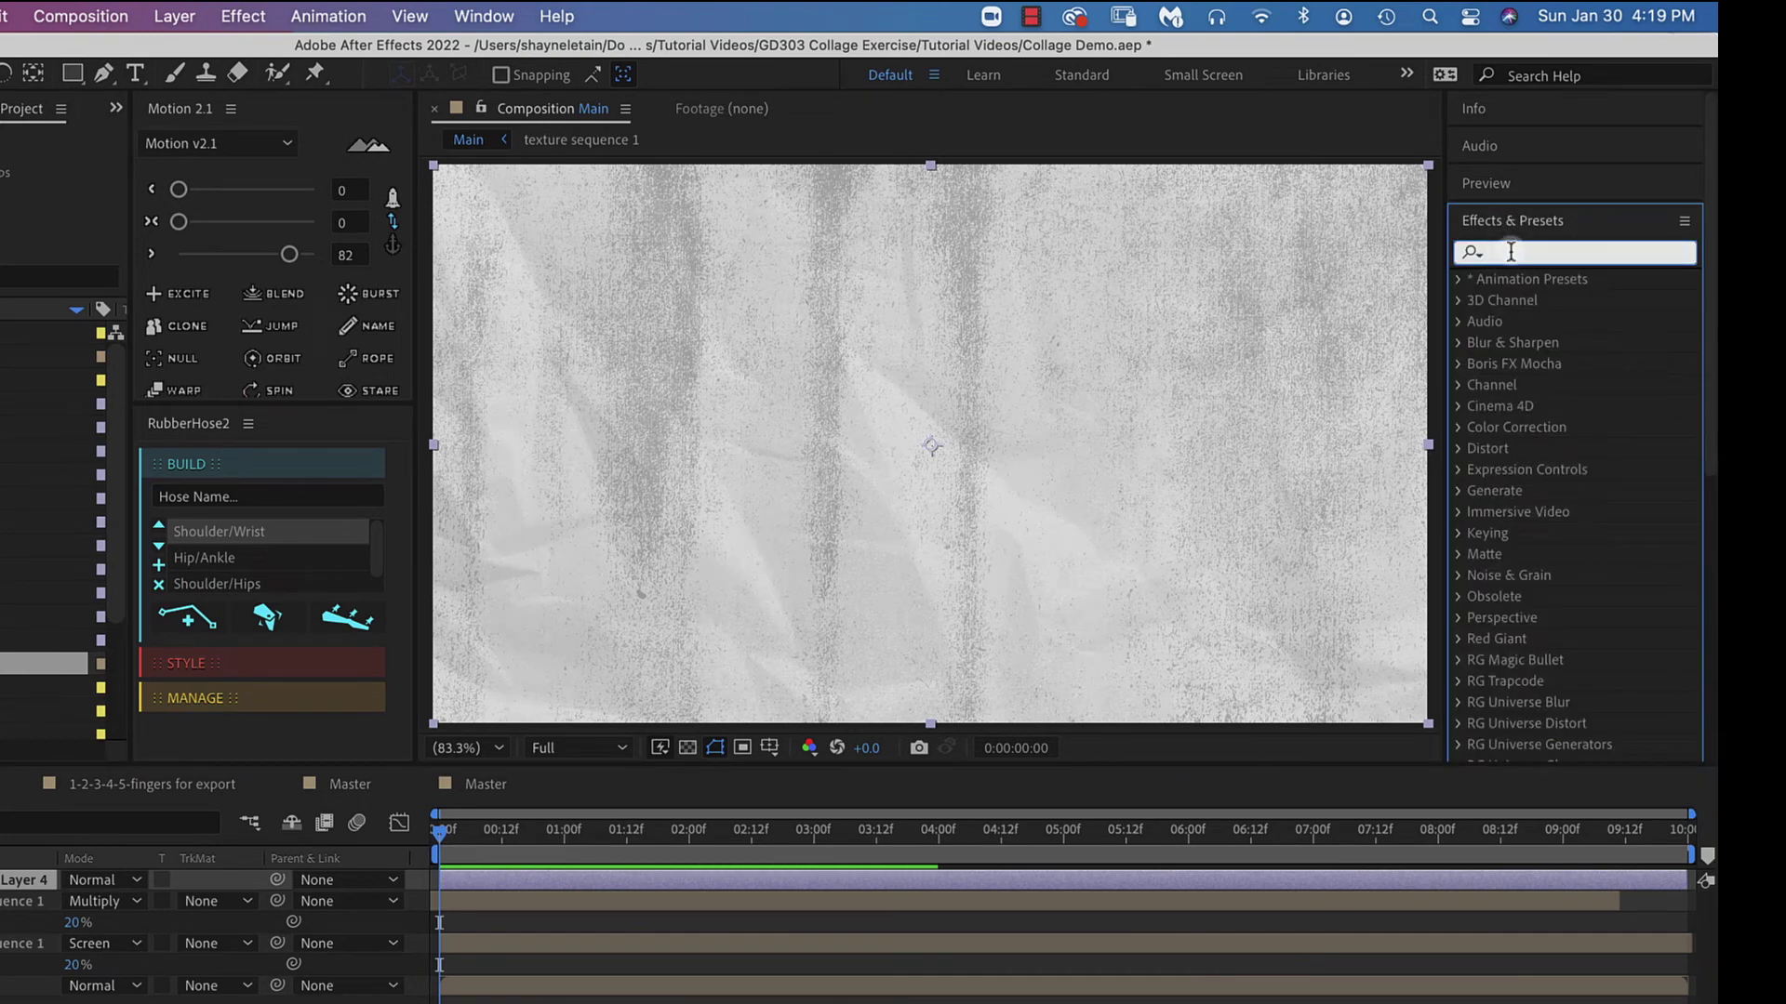
{"action": "type", "text": "posterize"}
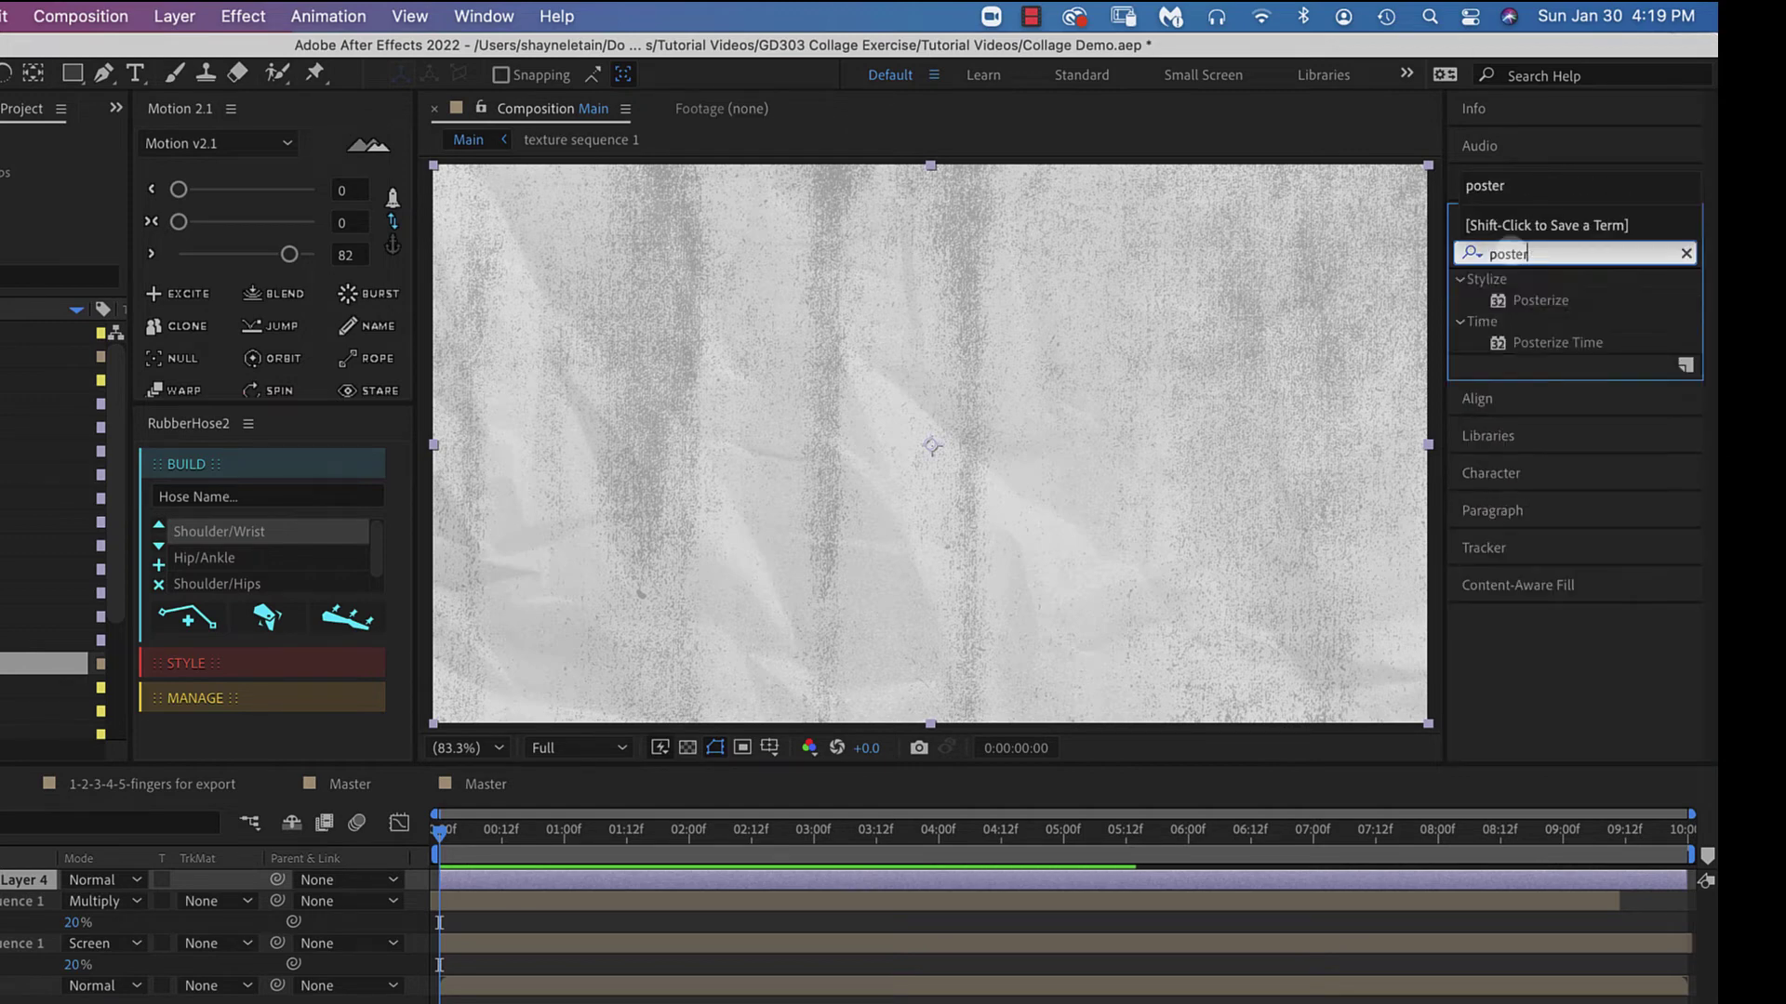
{"action": "left_click", "coordinate": [1539, 344]}
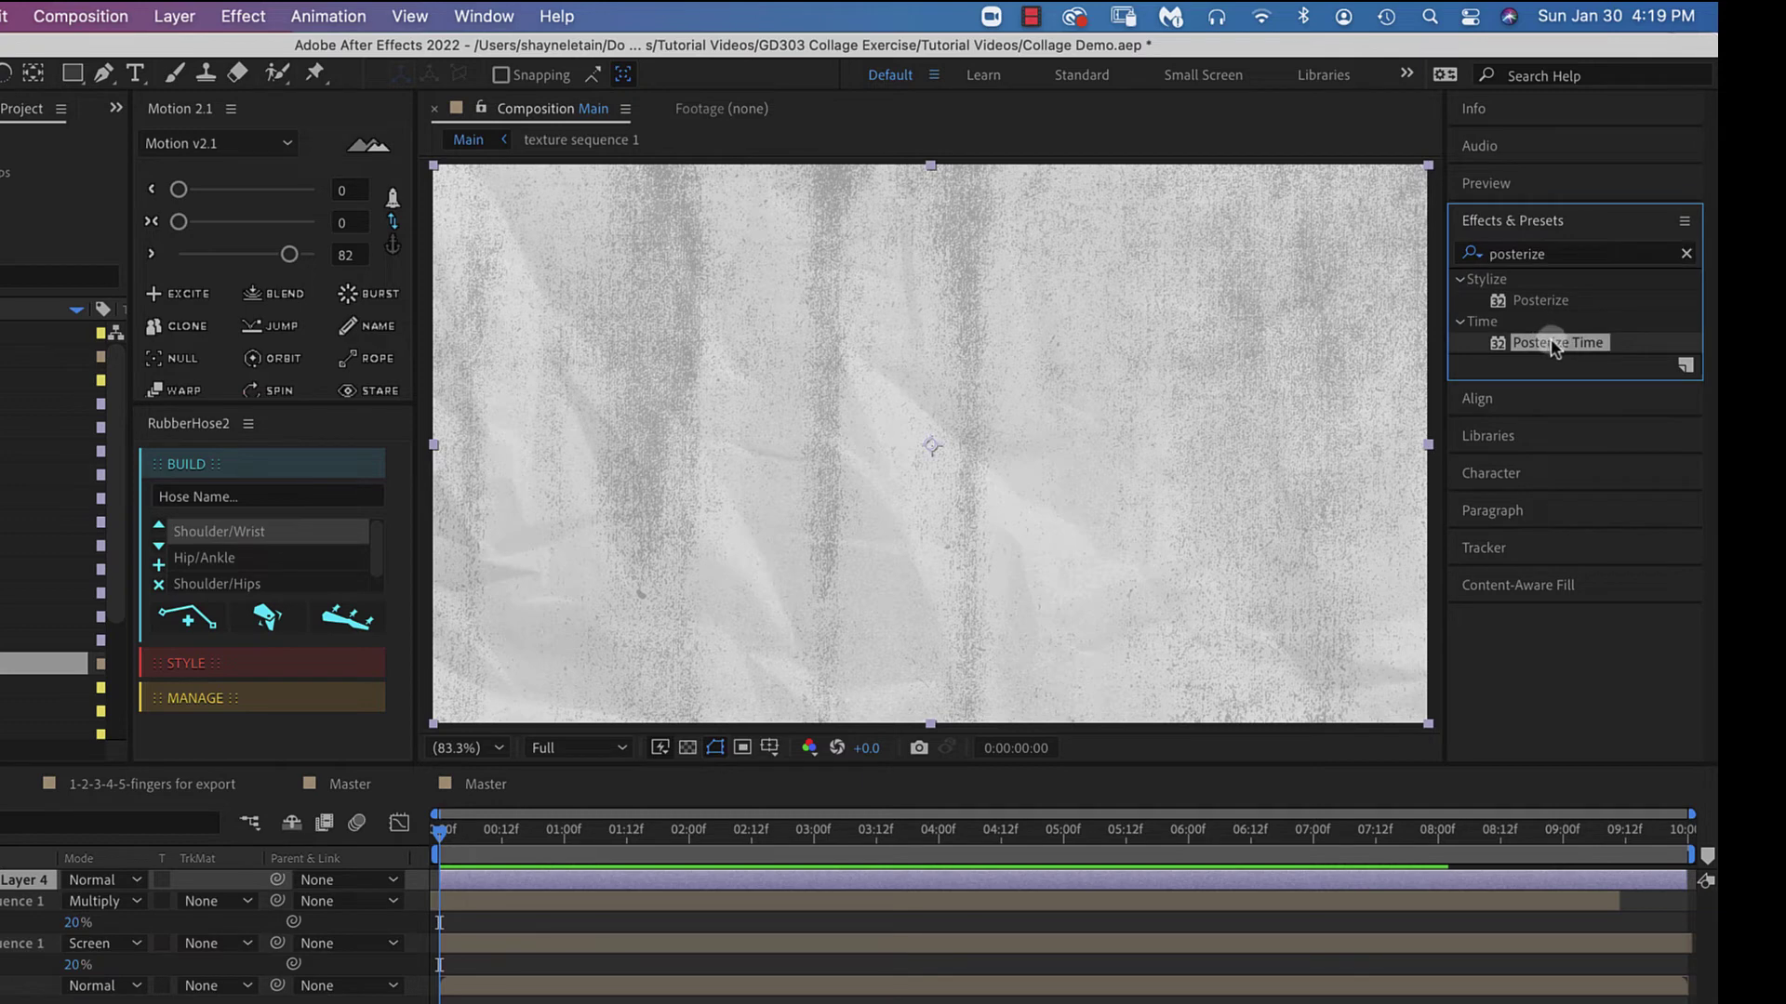
{"action": "left_click_drag", "start_coordinate": [1548, 349], "coordinate": [1103, 472]}
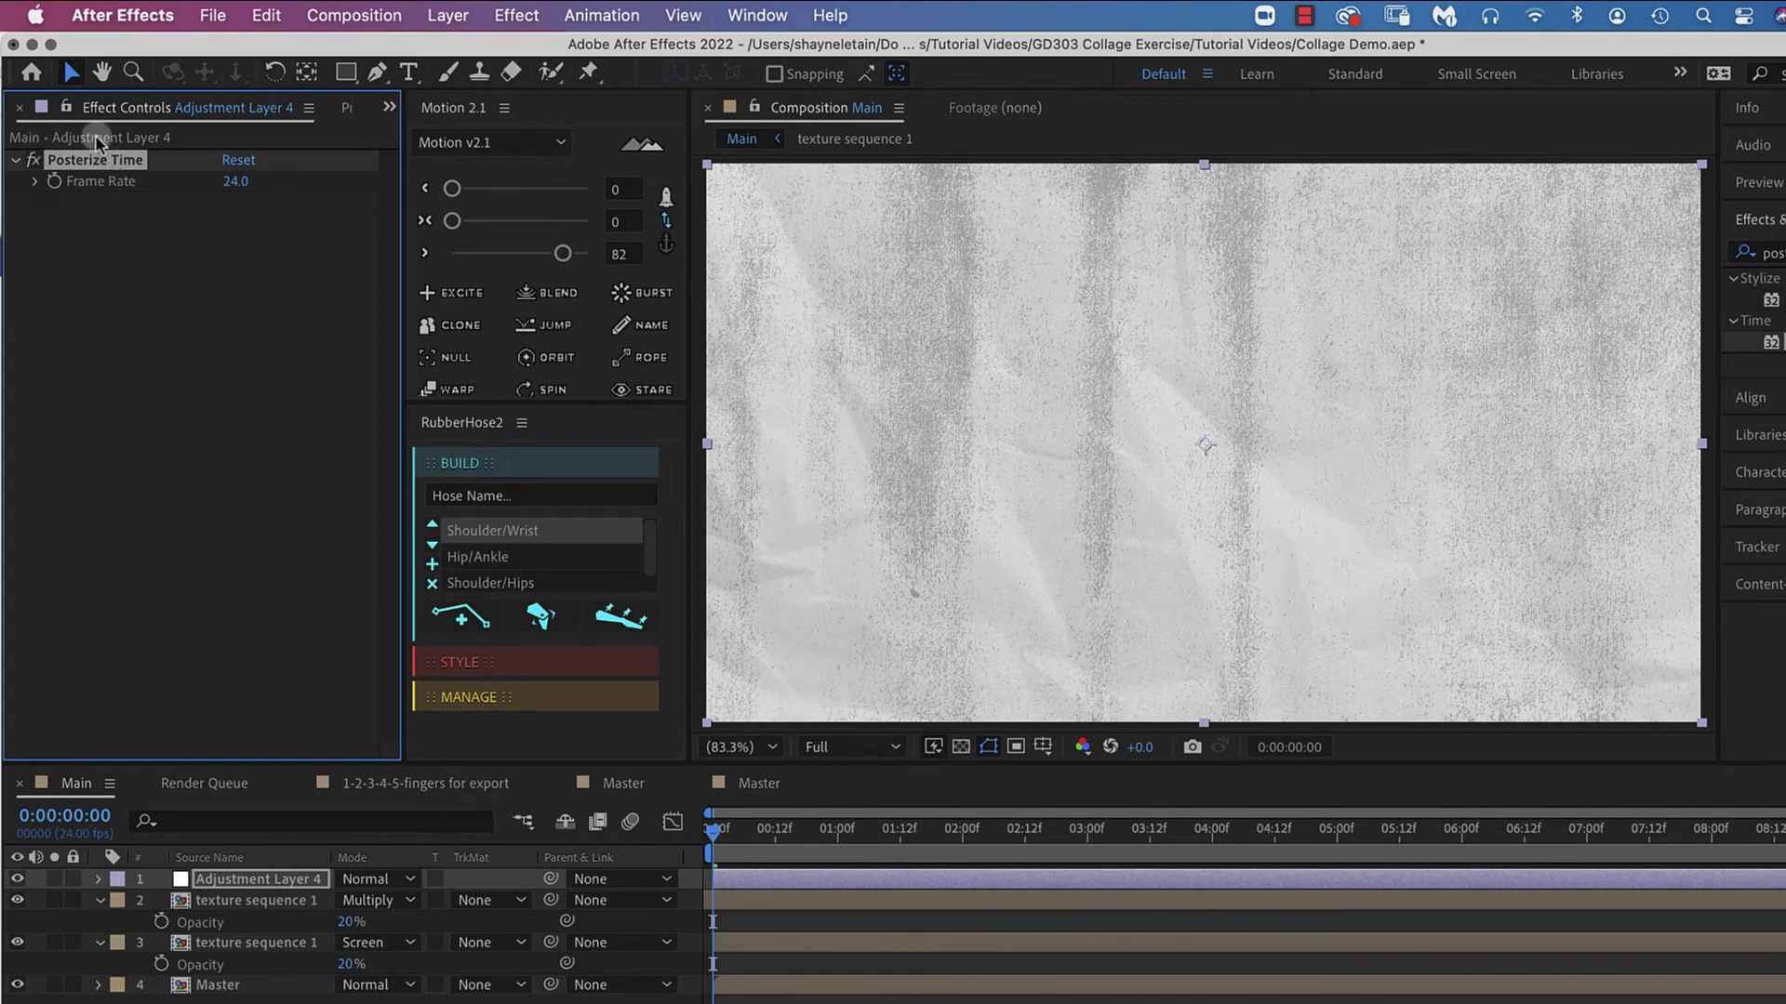
Set the Posterize Time Frame Rate to 8, preview the background, and return to the start of Main
{"action": "left_click", "coordinate": [231, 184]}
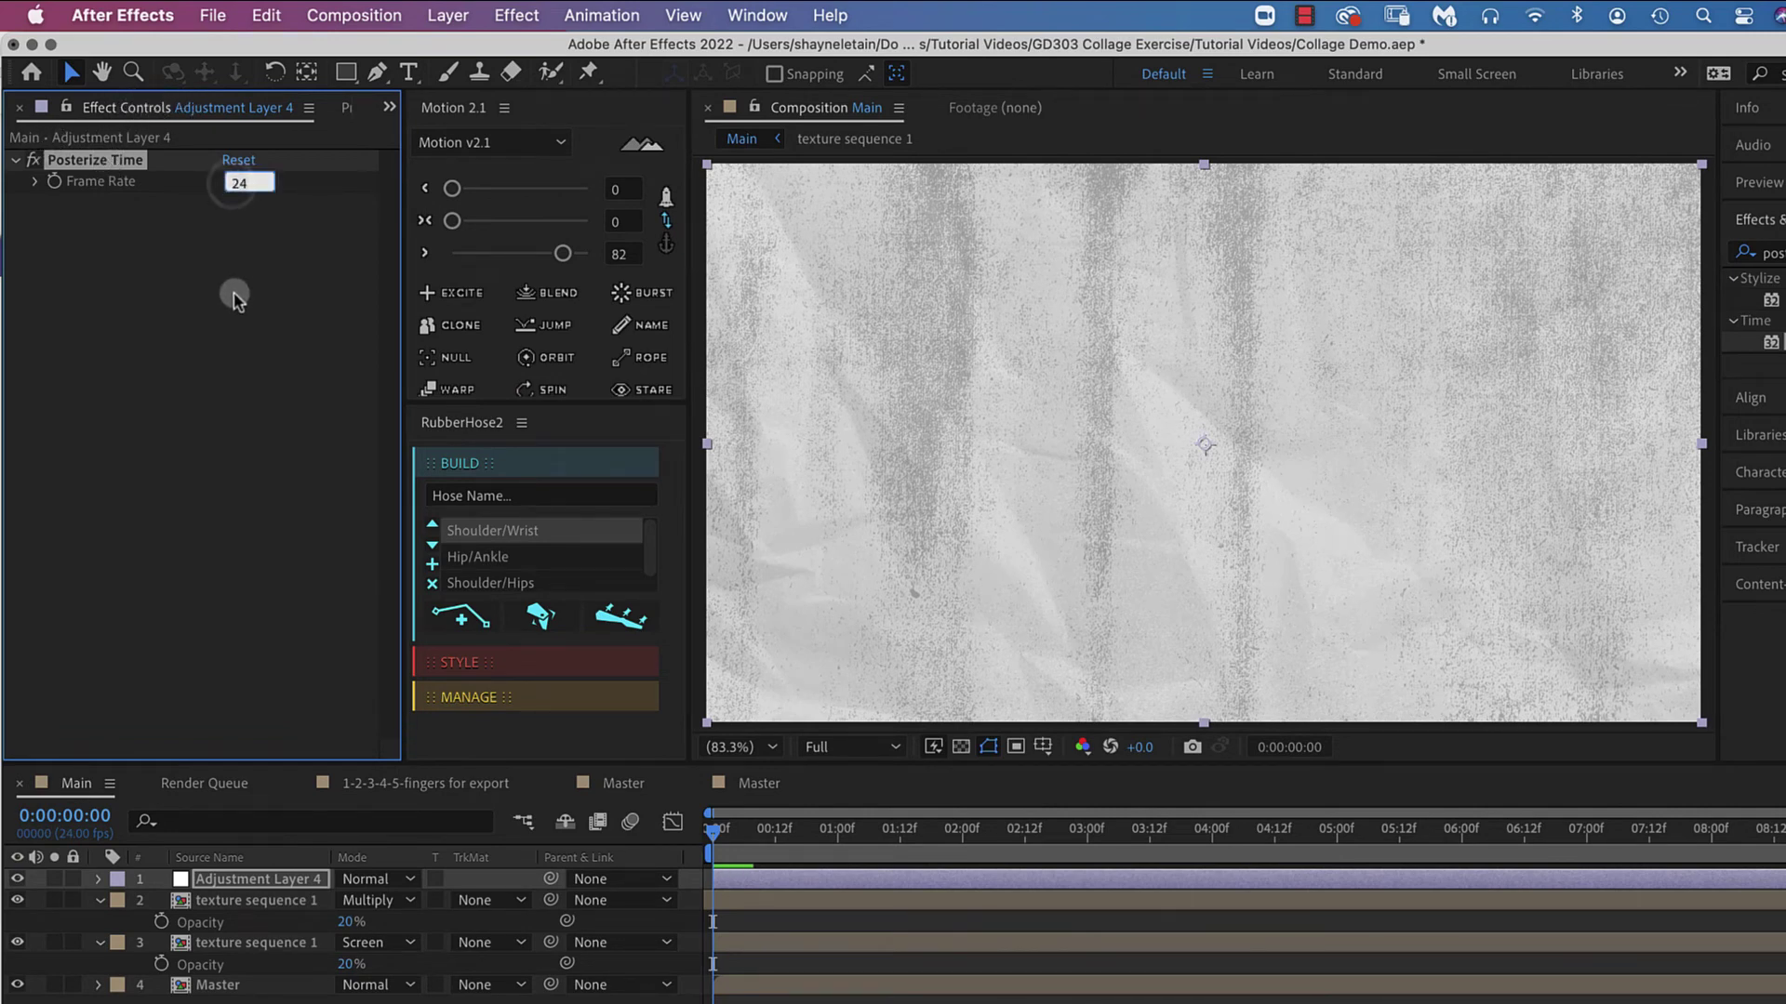
{"action": "type", "text": "8"}
{"action": "left_click", "coordinate": [217, 189]}
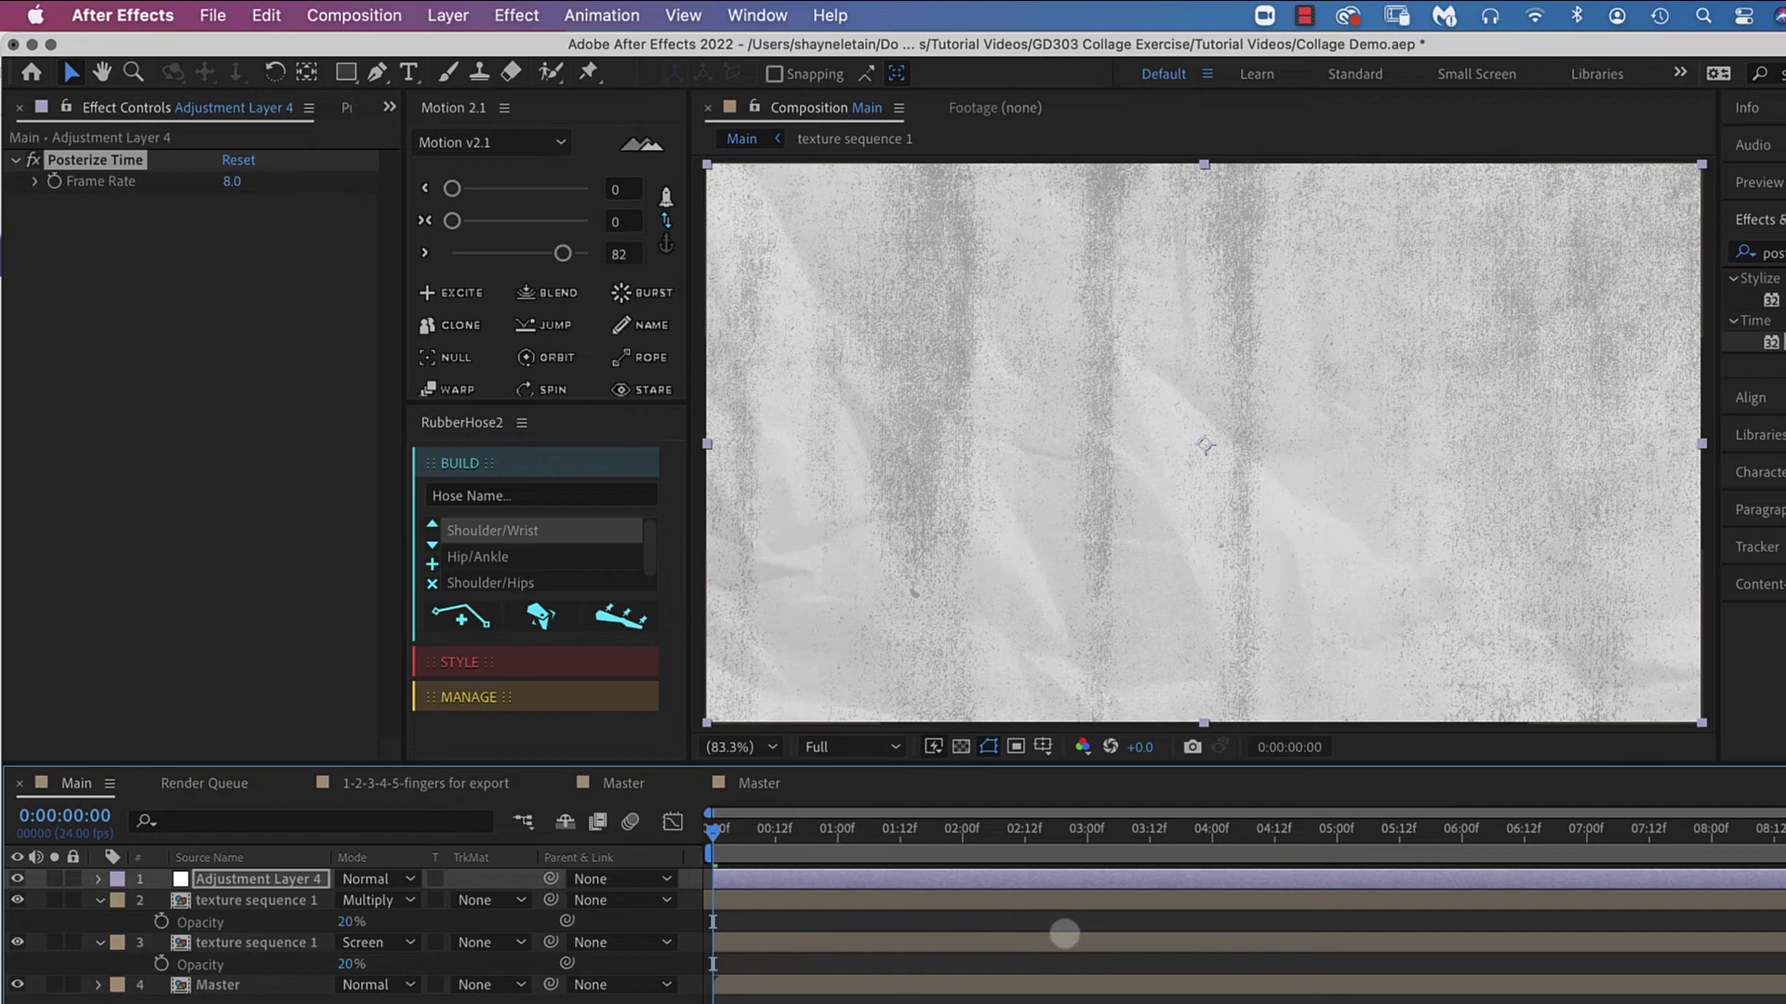
{"action": "left_click", "coordinate": [1063, 935]}
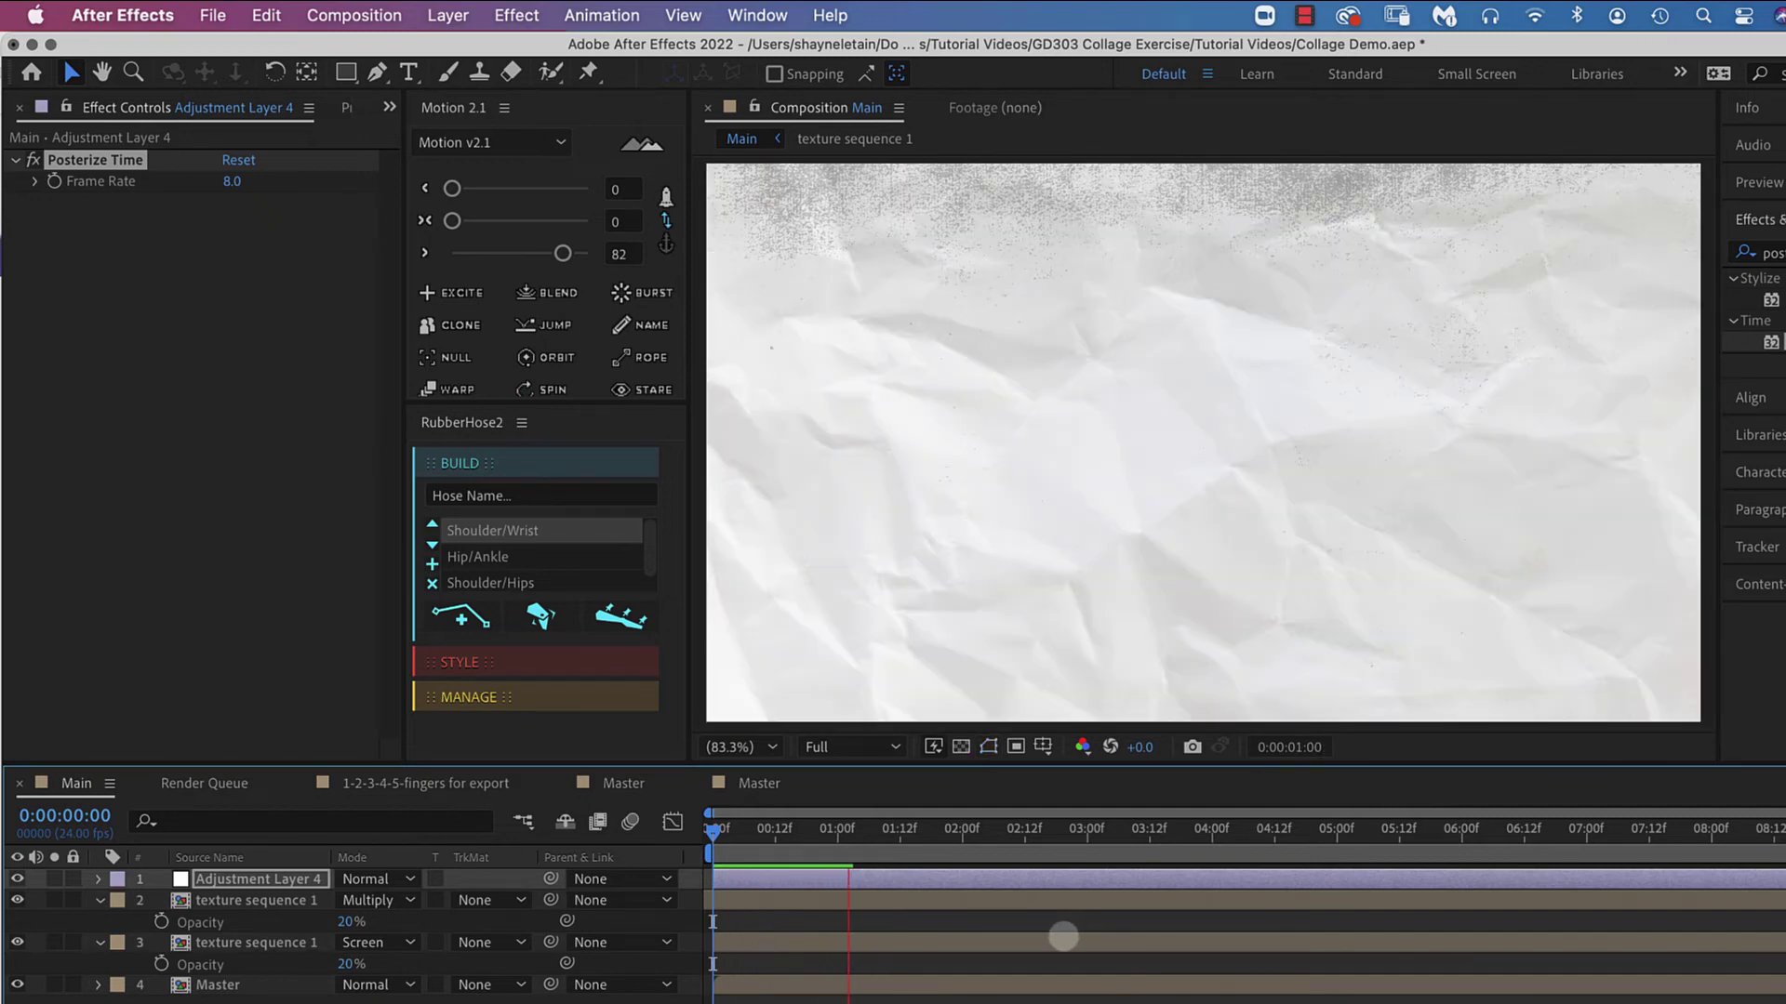
{"action": "key", "text": "space"}
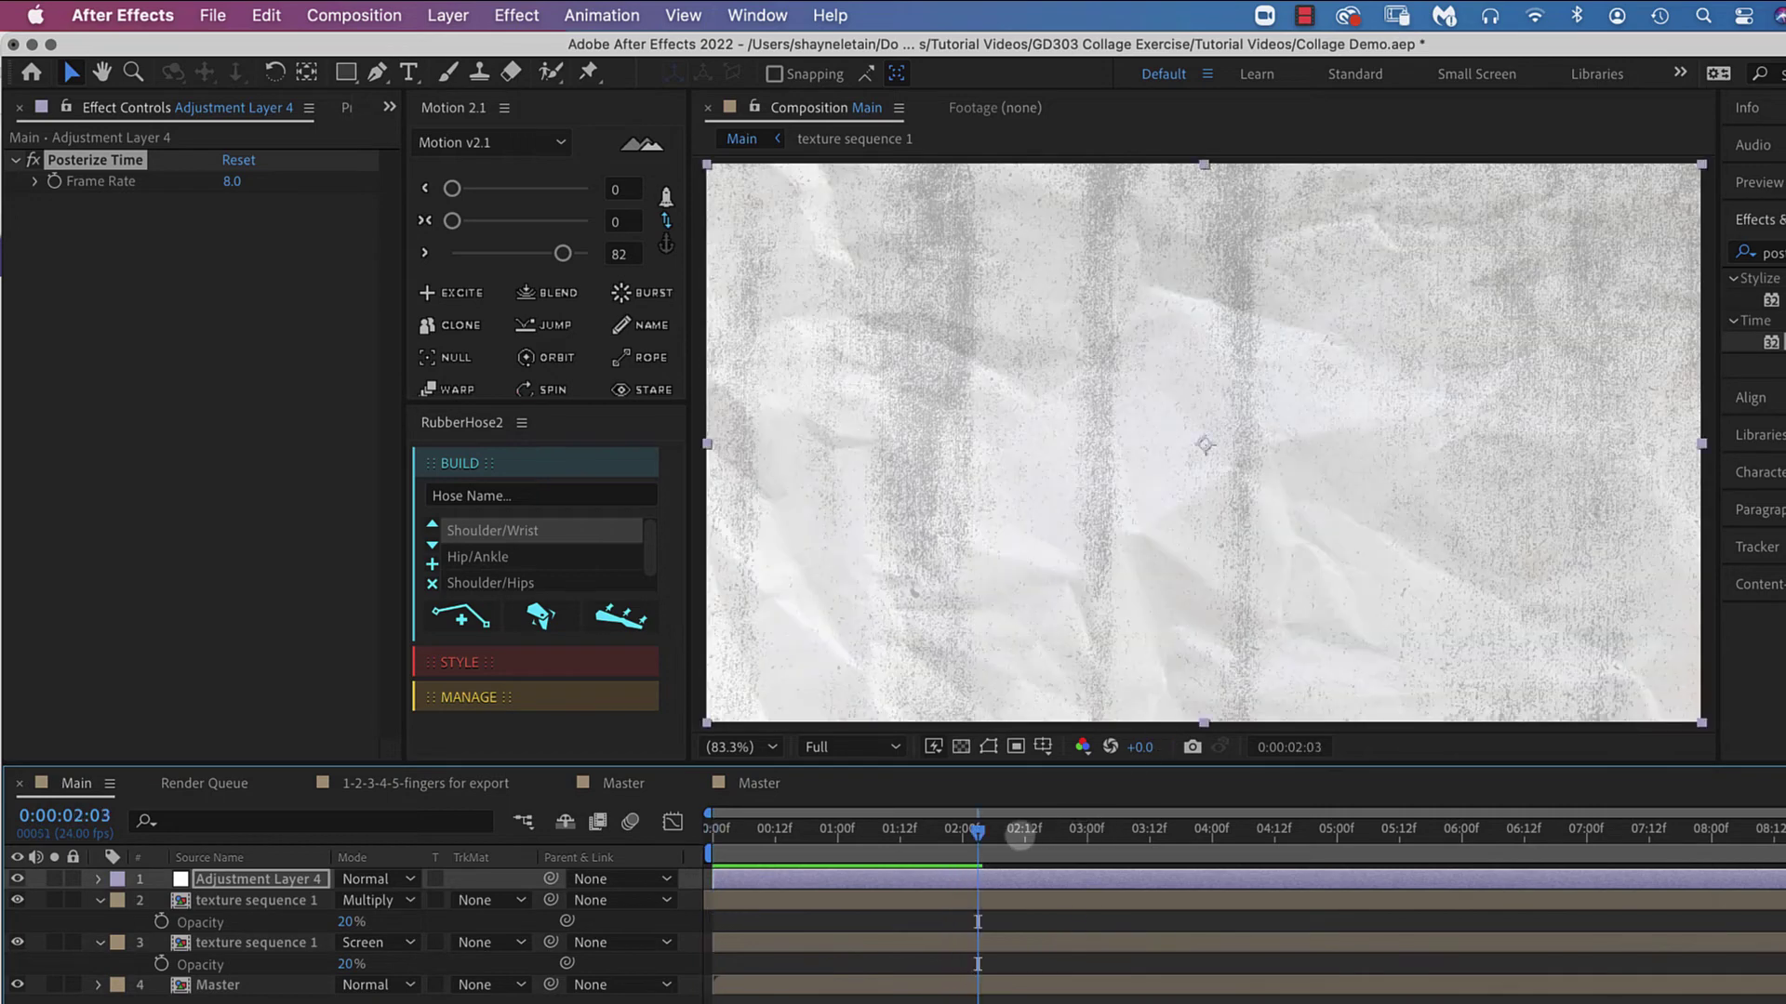
{"action": "key", "text": "Home"}
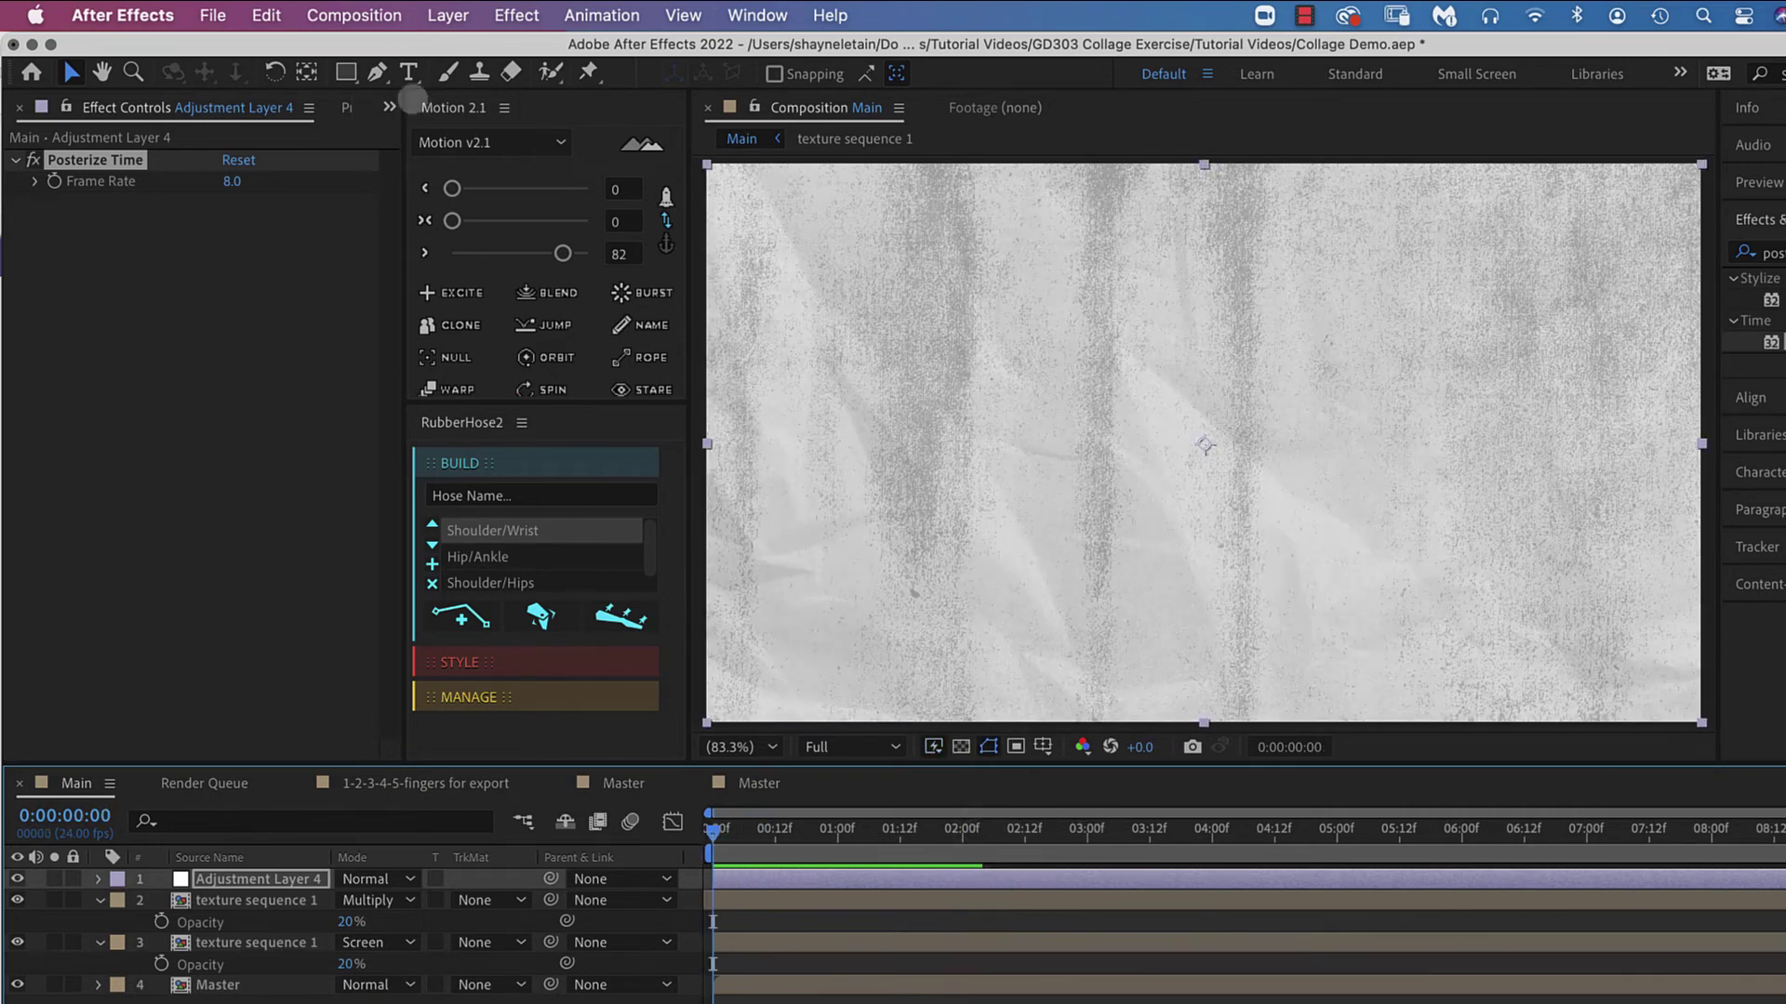
Add the 1-2-3-4-5-fingers for export composition to Main, centred horizontally with its lower edge at the frame's bottom
{"action": "left_click", "coordinate": [389, 106]}
{"action": "left_click", "coordinate": [418, 164]}
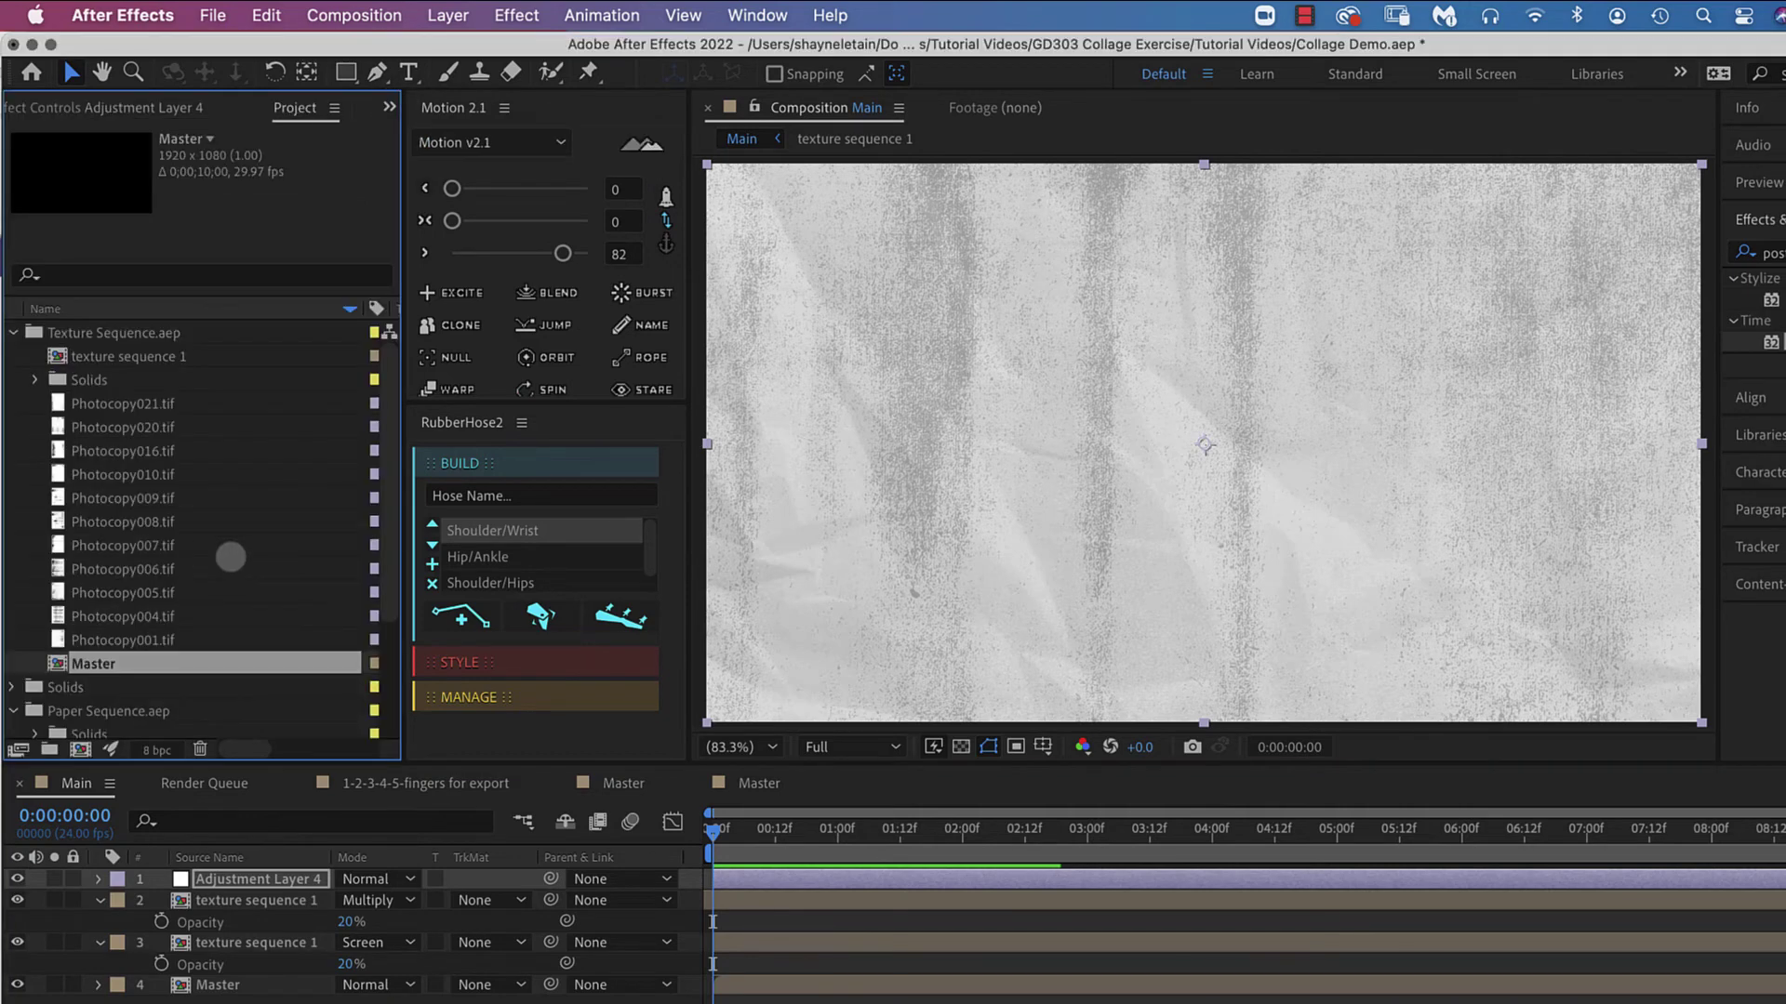
{"action": "left_click", "coordinate": [759, 15]}
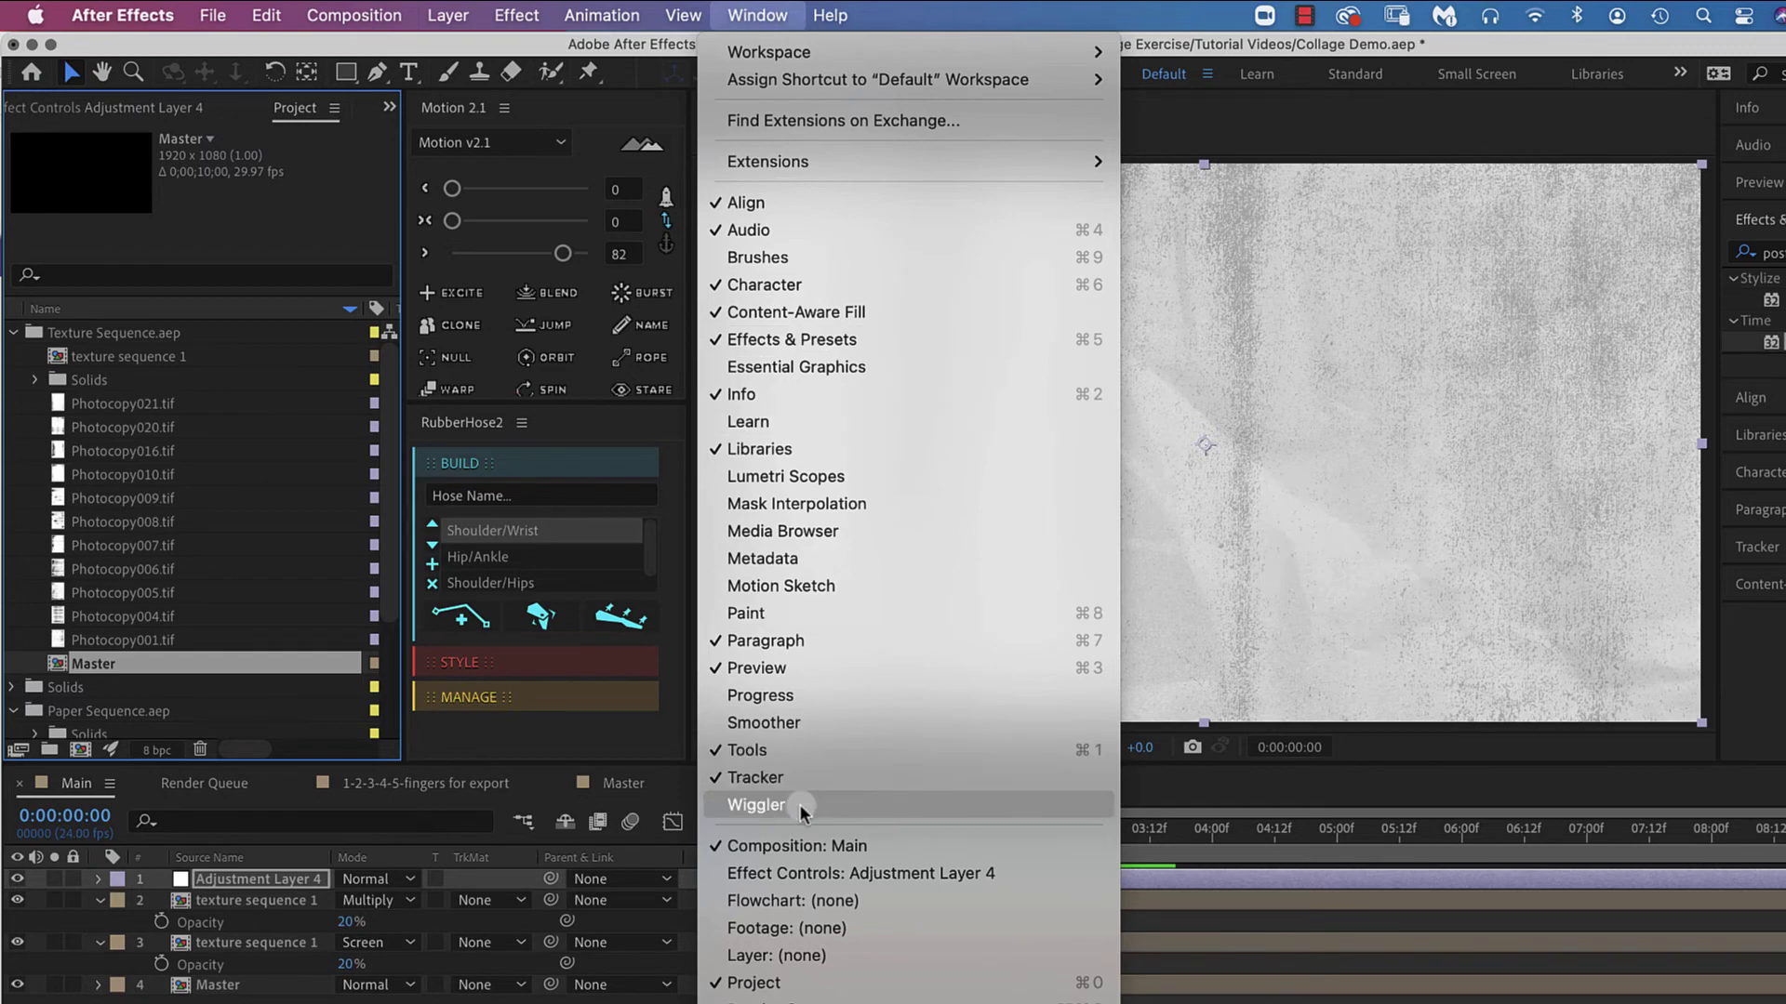
{"action": "left_click", "coordinate": [754, 984]}
{"action": "scroll", "coordinate": [398, 660], "scroll_direction": "down", "scroll_amount": 5}
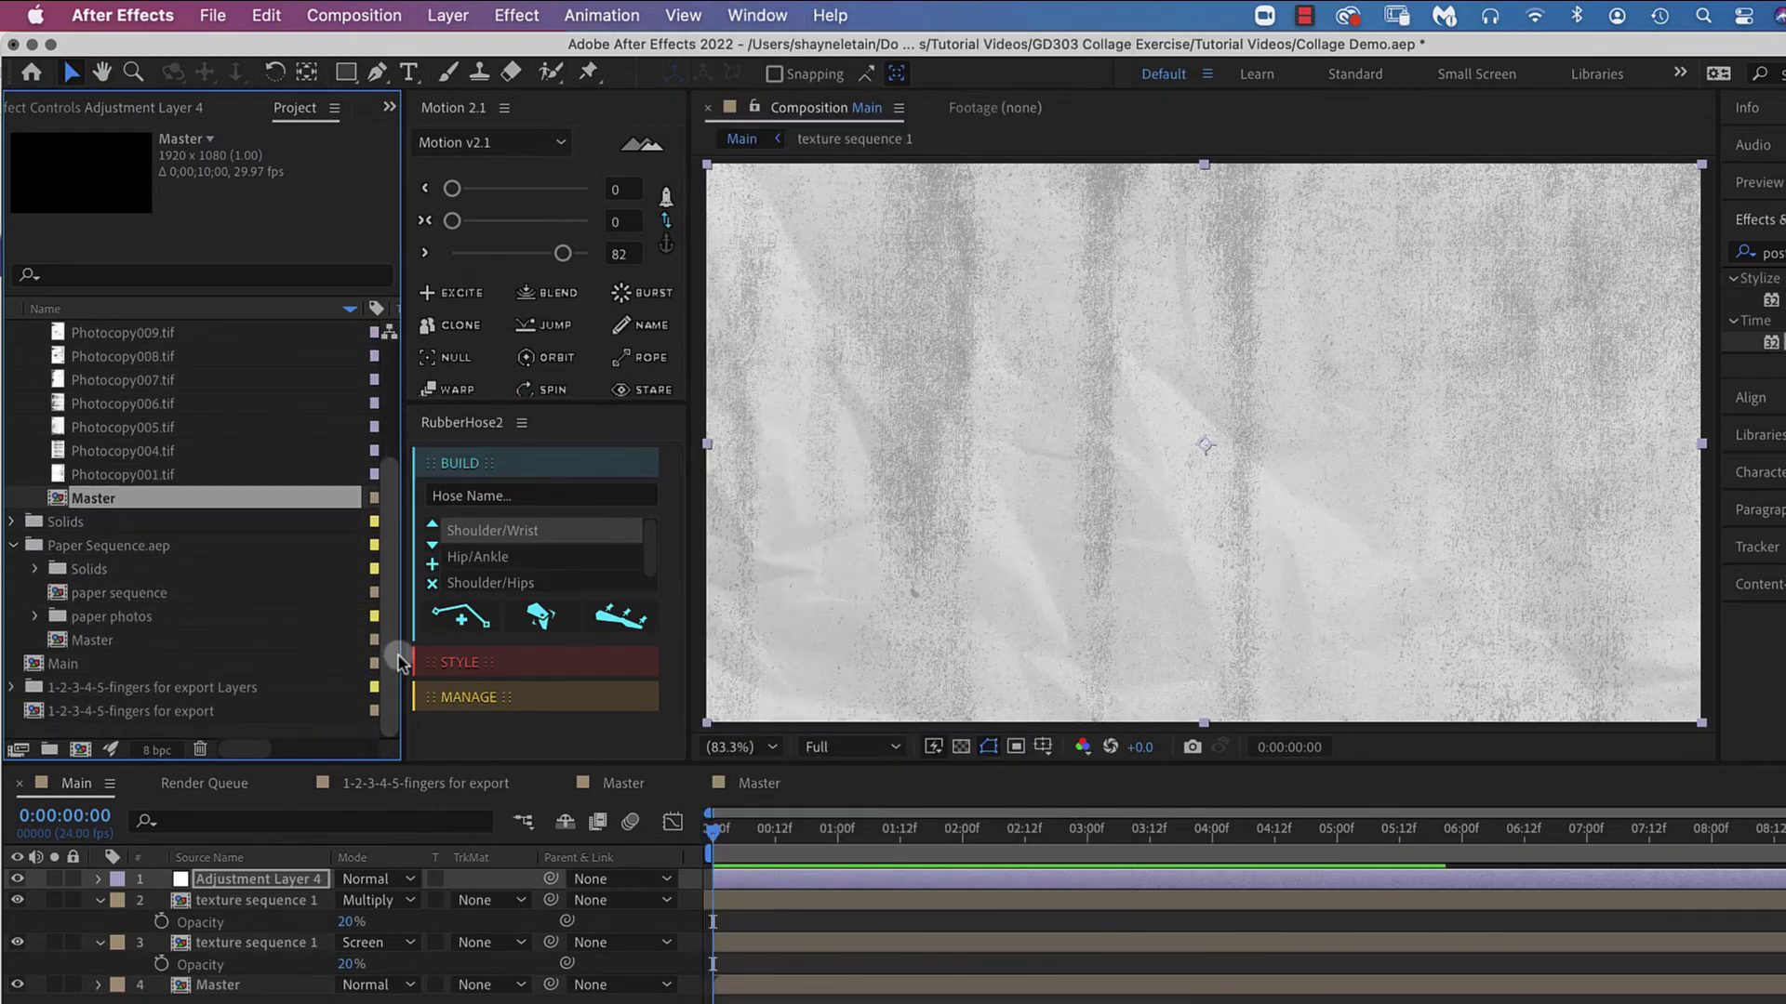
{"action": "left_click", "coordinate": [104, 711]}
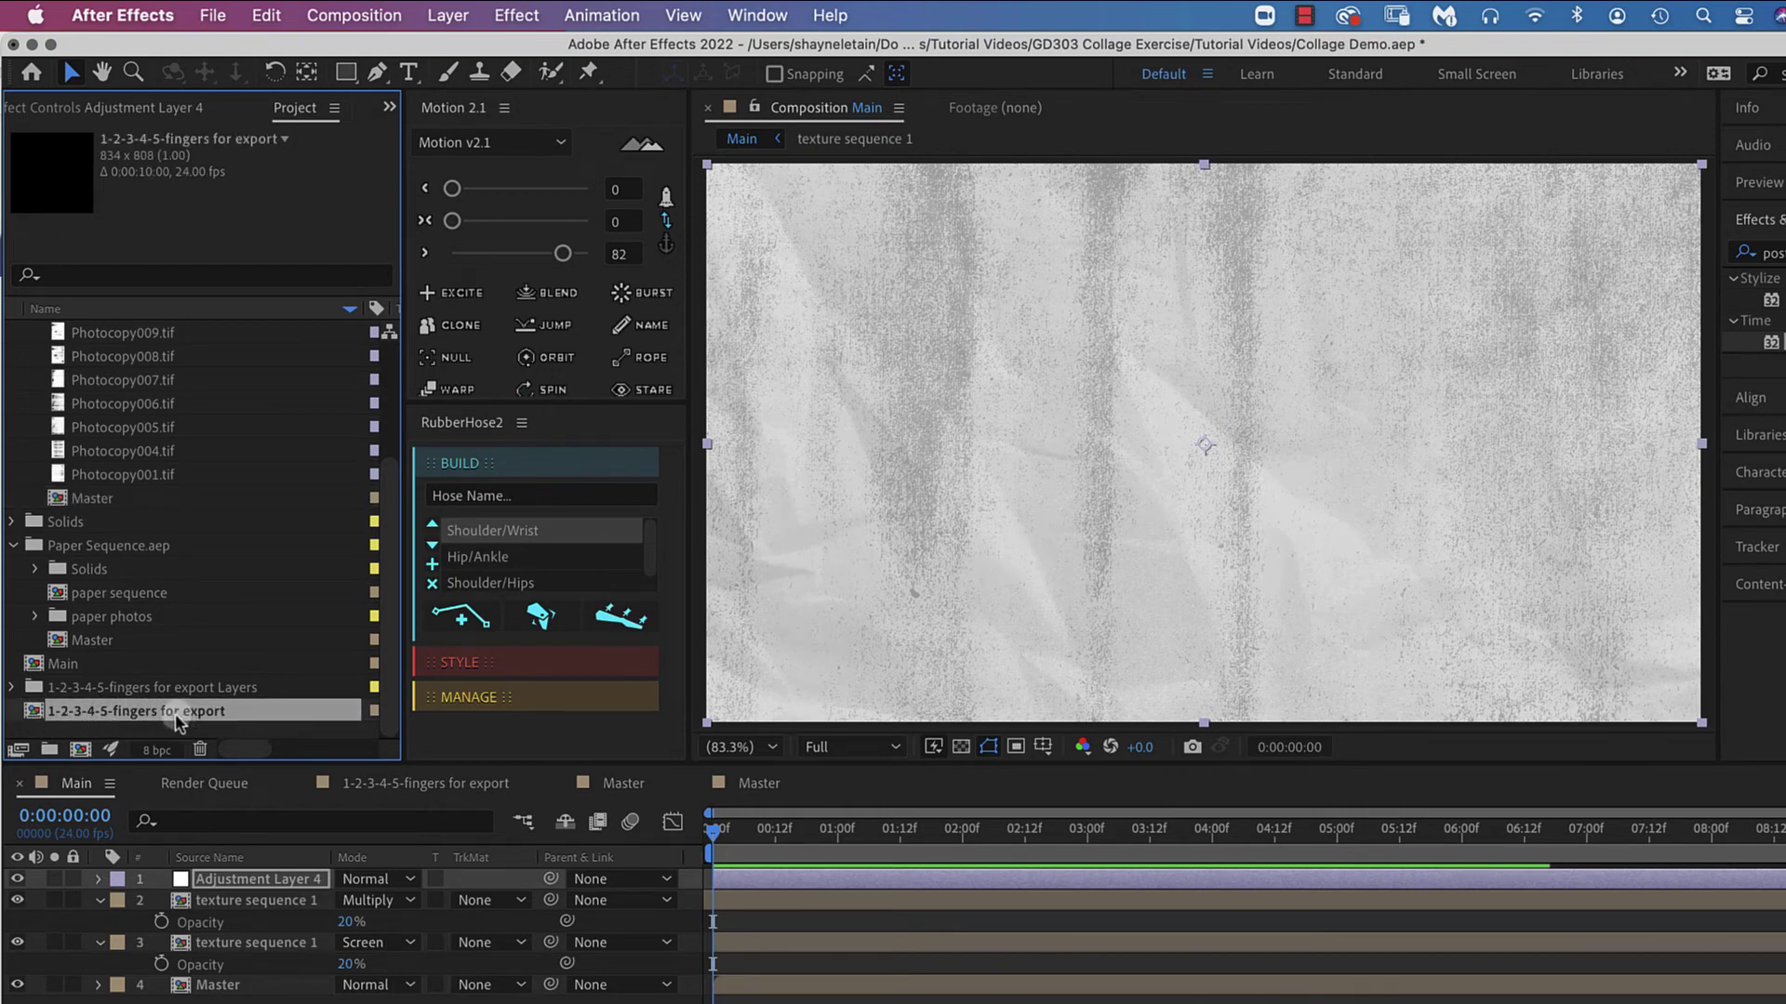
{"action": "left_click_drag", "start_coordinate": [175, 724], "coordinate": [1203, 519]}
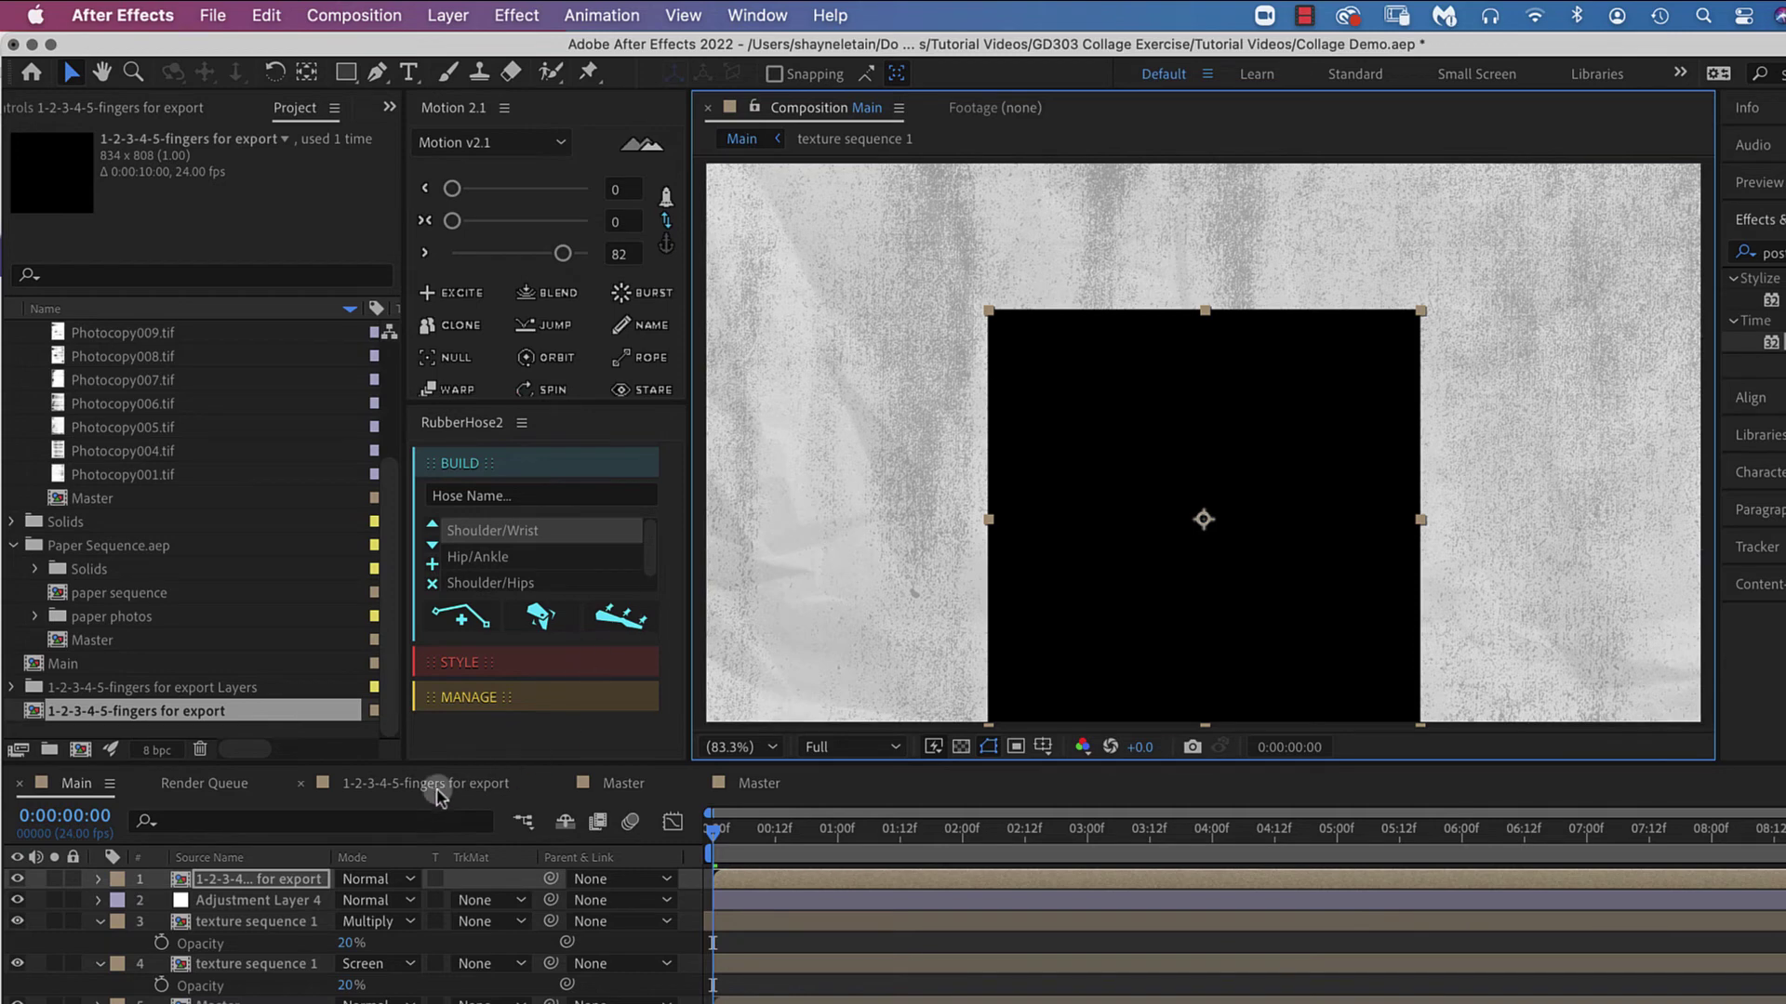
Hide the black Background layer in the 1-2-3-4-5-fingers for export composition and return to Main
{"action": "left_click", "coordinate": [405, 786]}
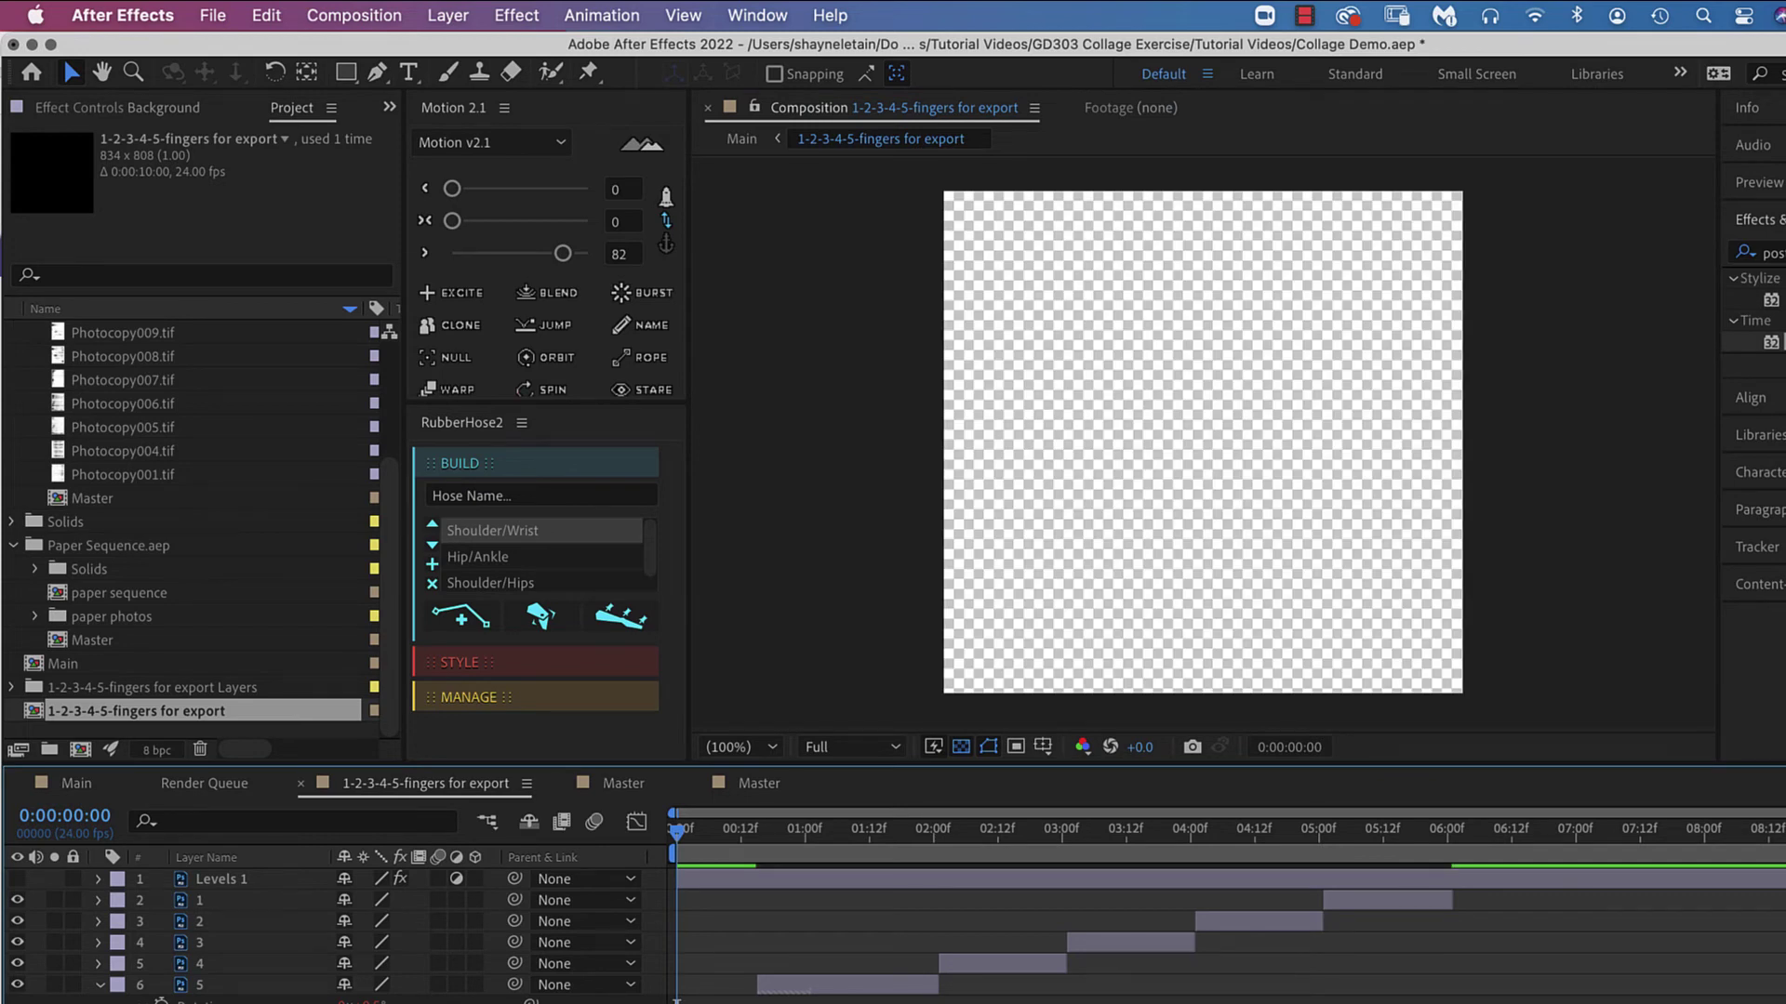
{"action": "left_click", "coordinate": [1069, 399]}
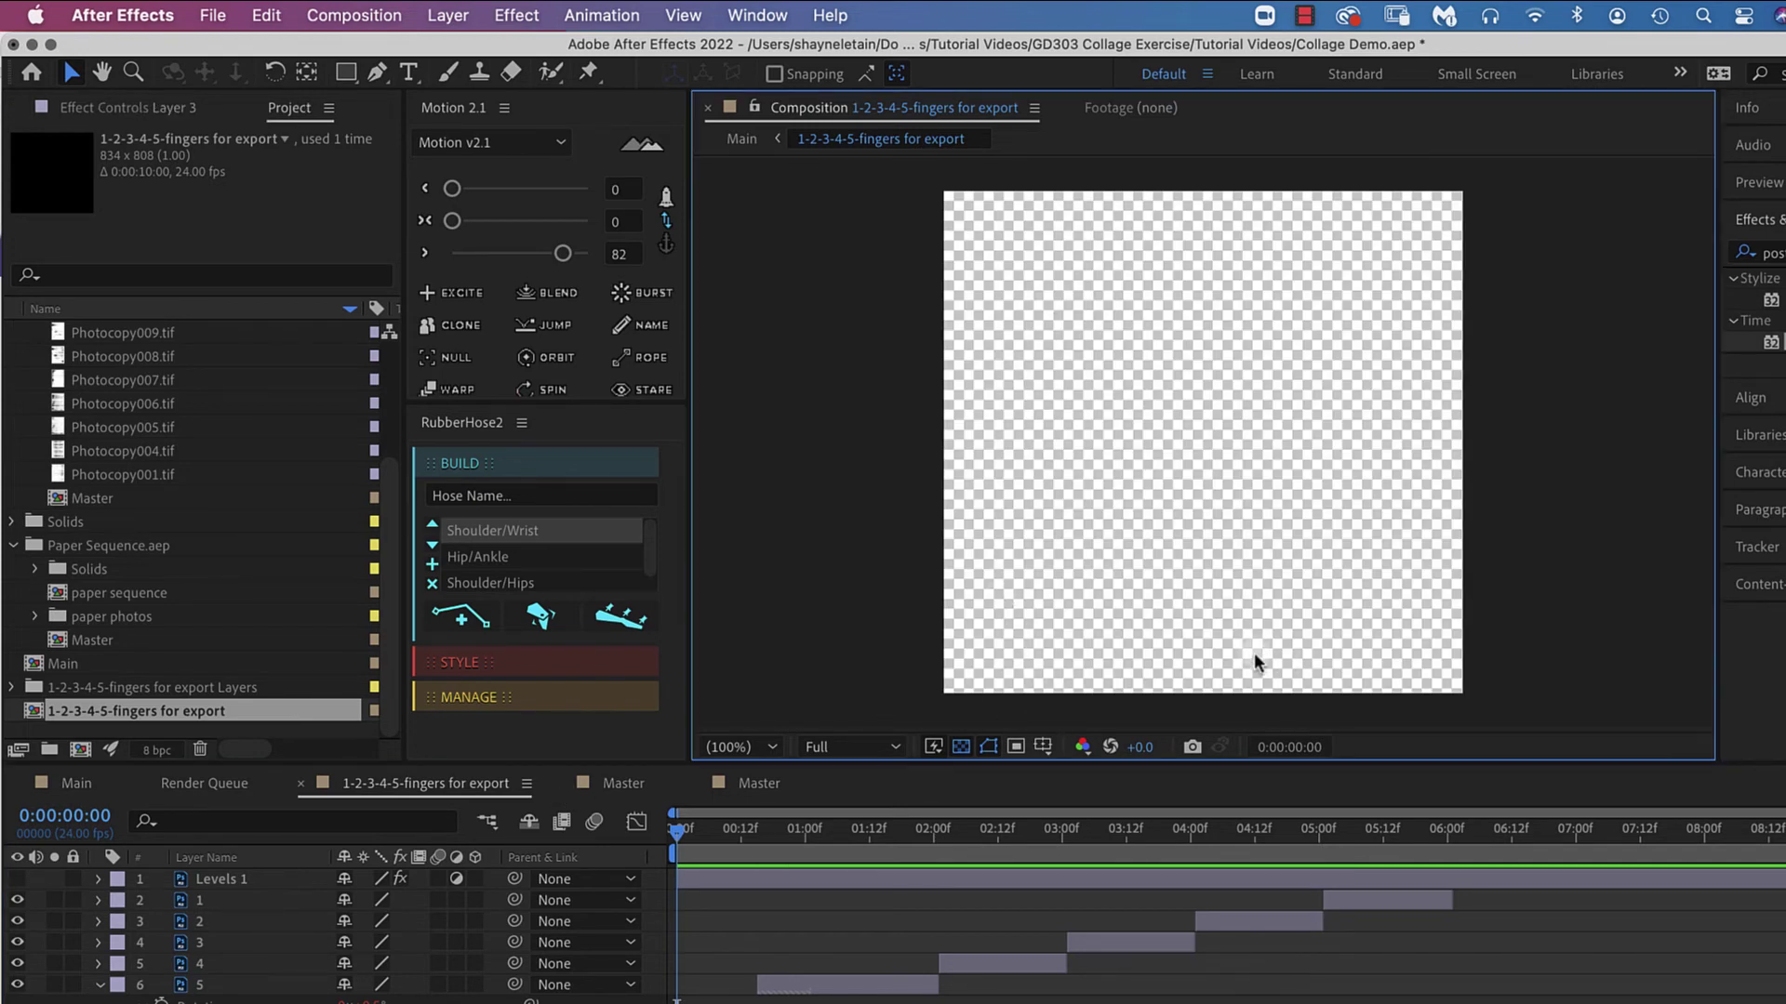
{"action": "left_click", "coordinate": [79, 784]}
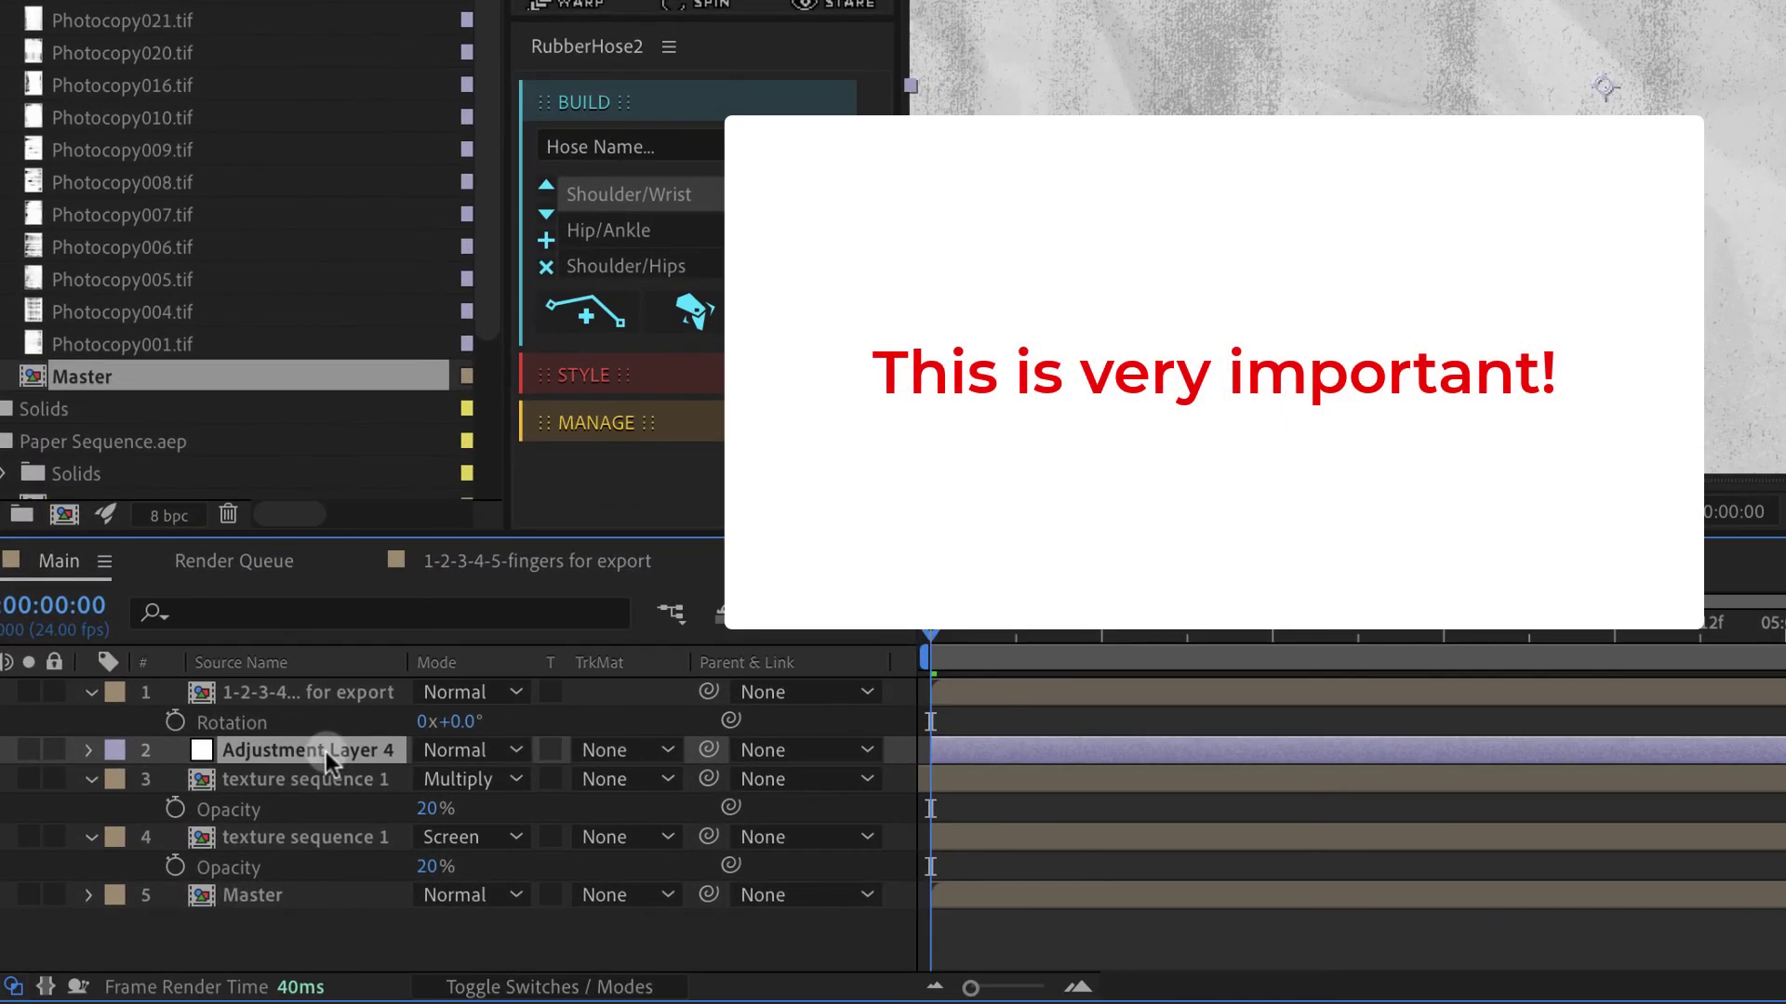
Move the Posterize Time adjustment layer above the hand layer in Main and preview the hand animation up to 0:00:01:22
{"action": "left_click_drag", "start_coordinate": [327, 751], "coordinate": [331, 705]}
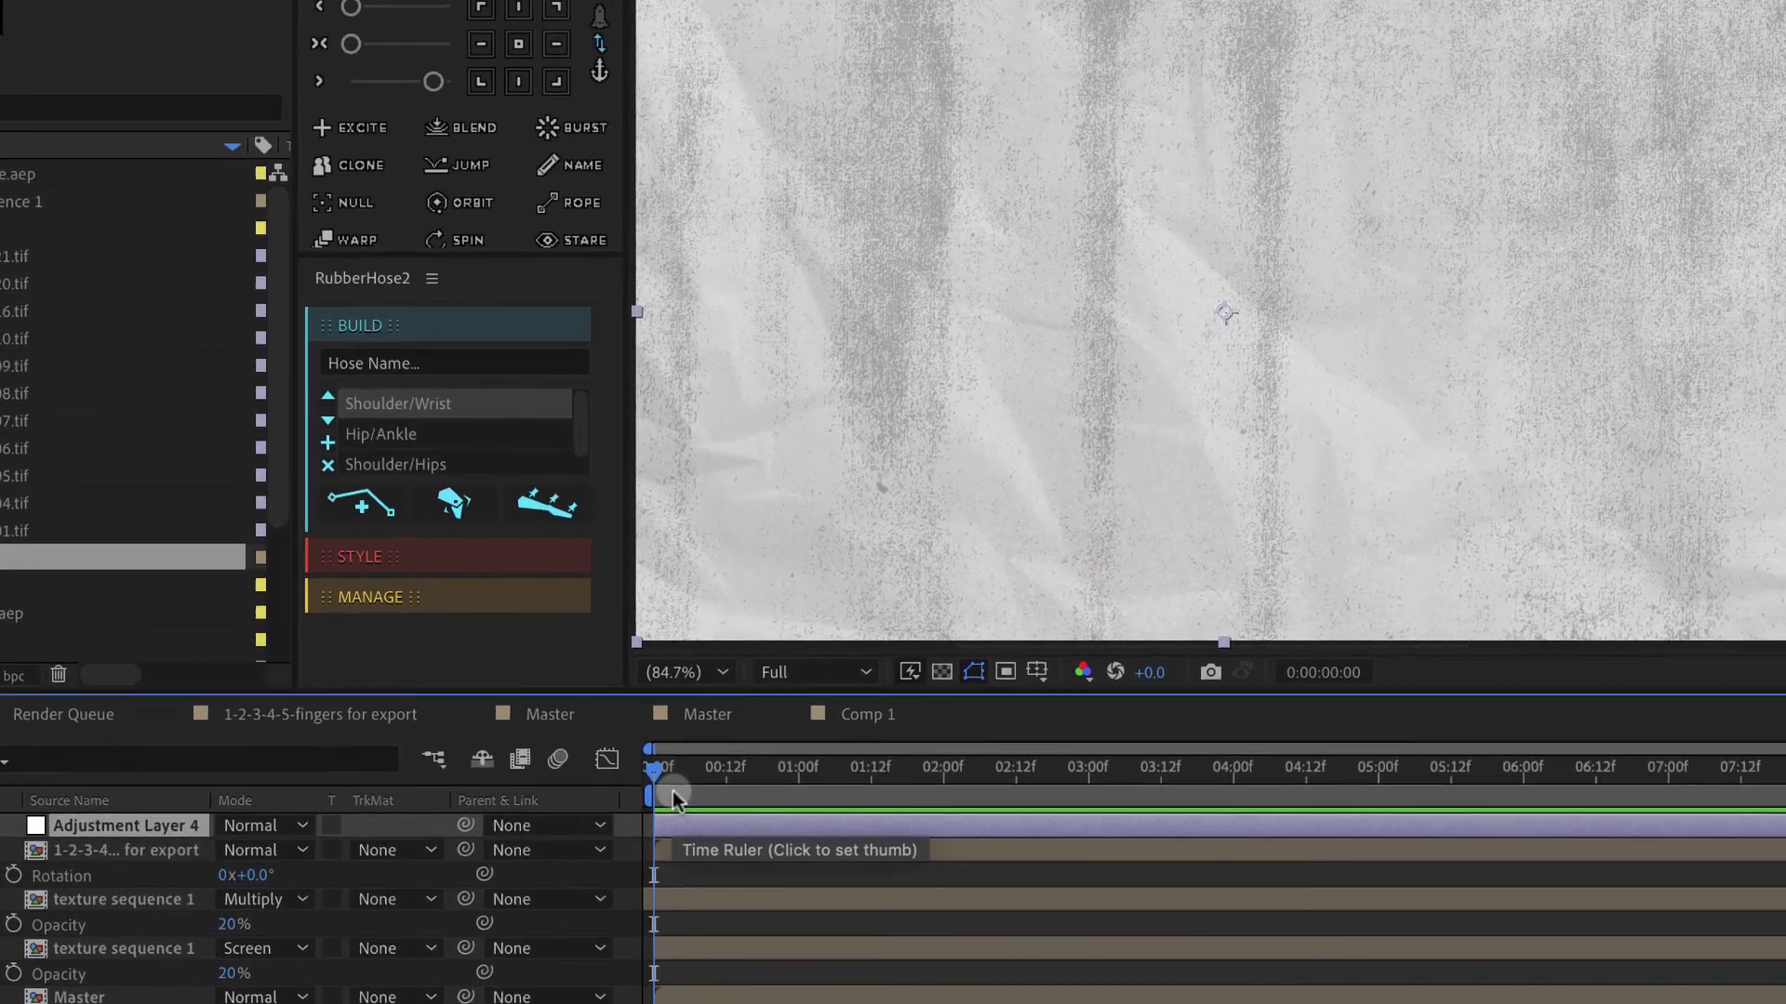
{"action": "key", "text": "space"}
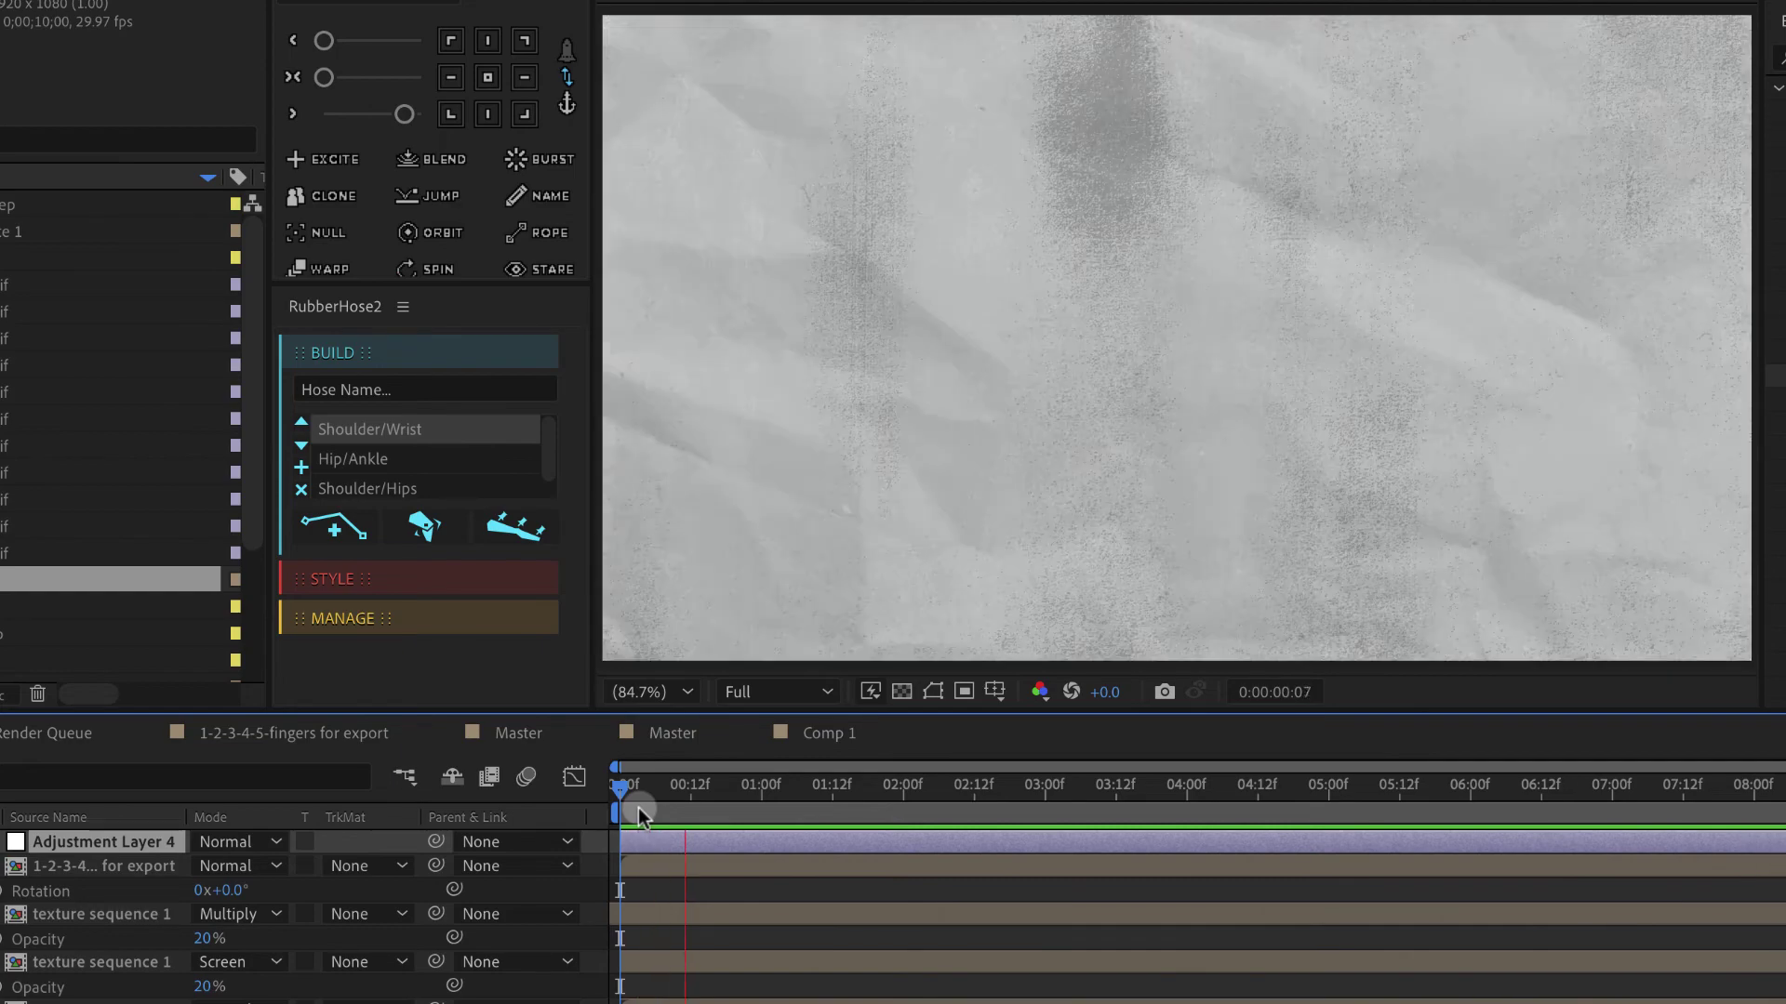
{"action": "key", "text": "space"}
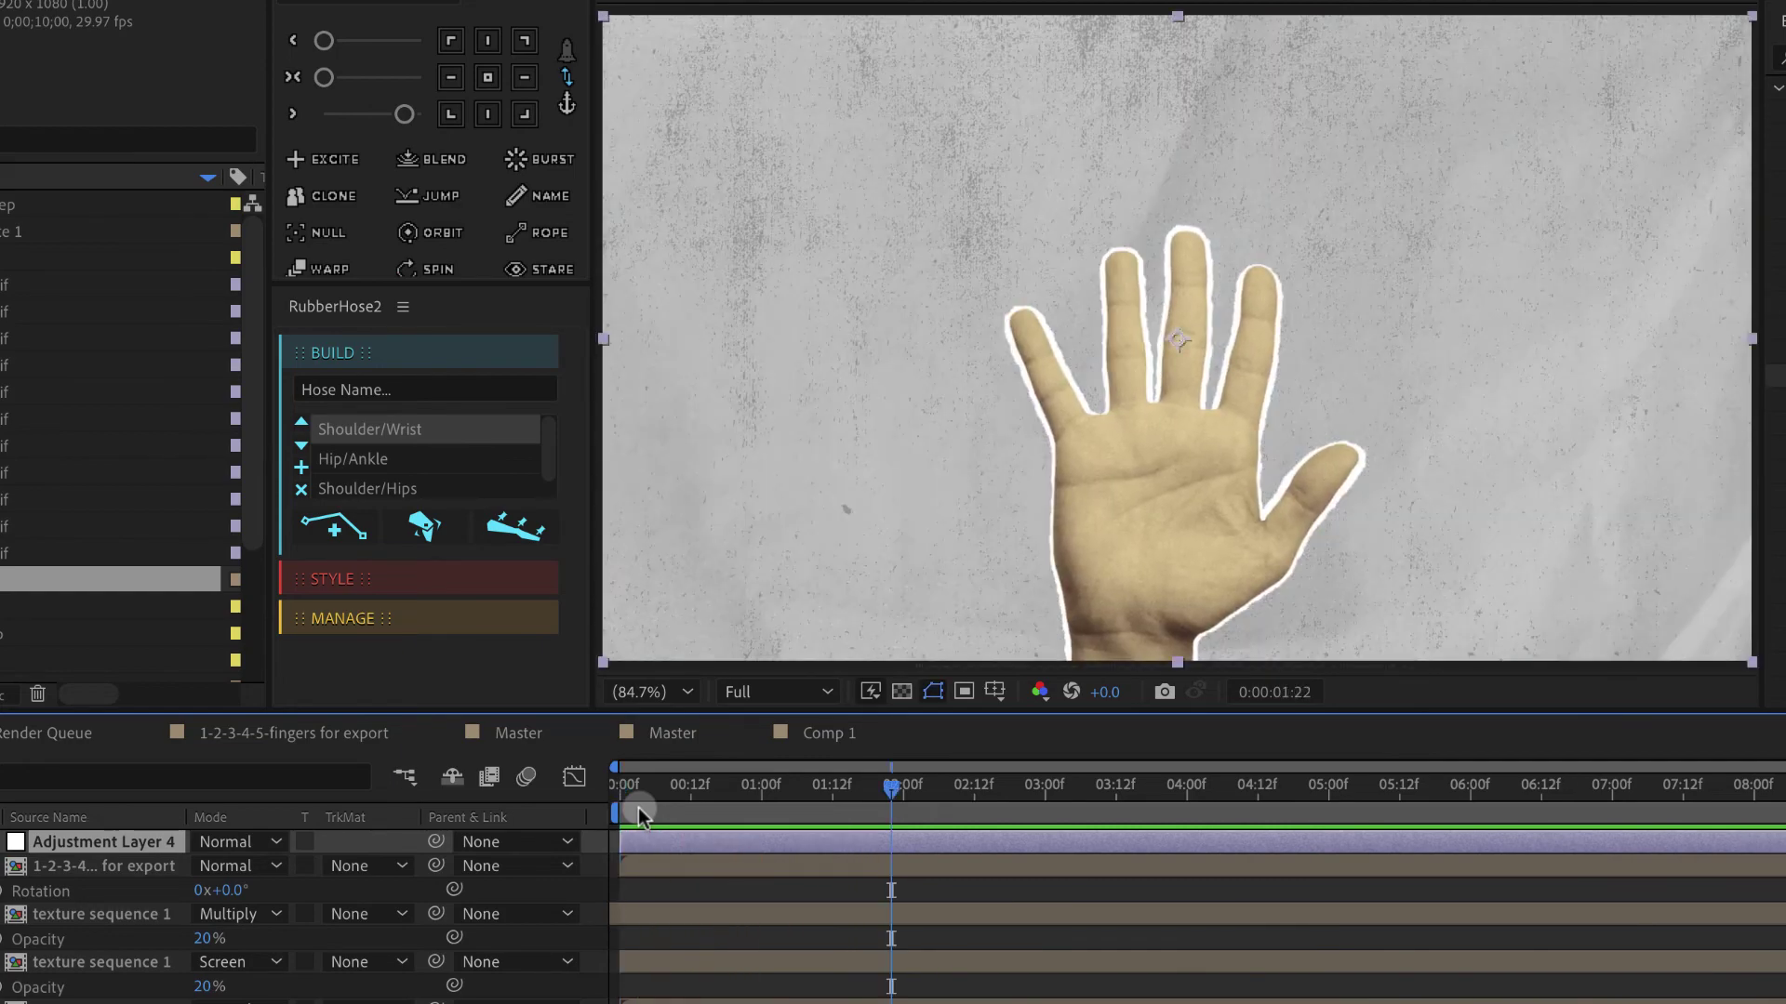
Apply a Drop Shadow effect to the hand composition layer in Main and set its Direction to 137°
{"action": "left_click", "coordinate": [121, 871]}
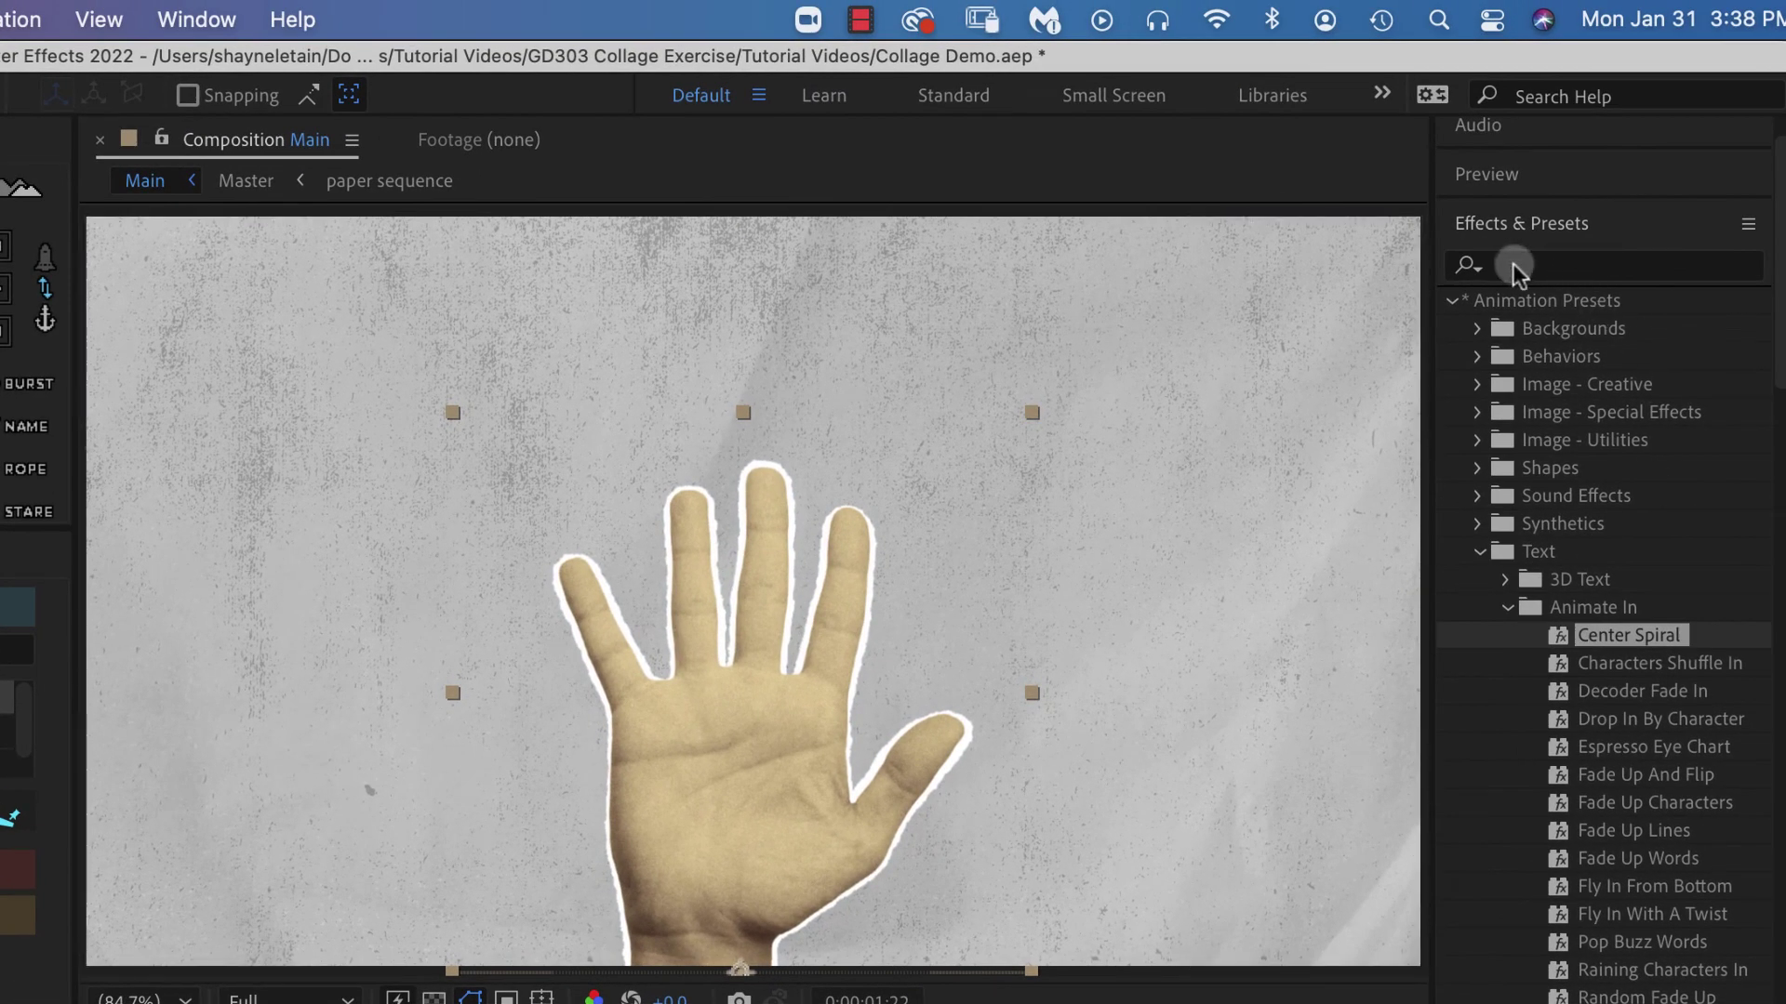
{"action": "left_click", "coordinate": [1522, 263]}
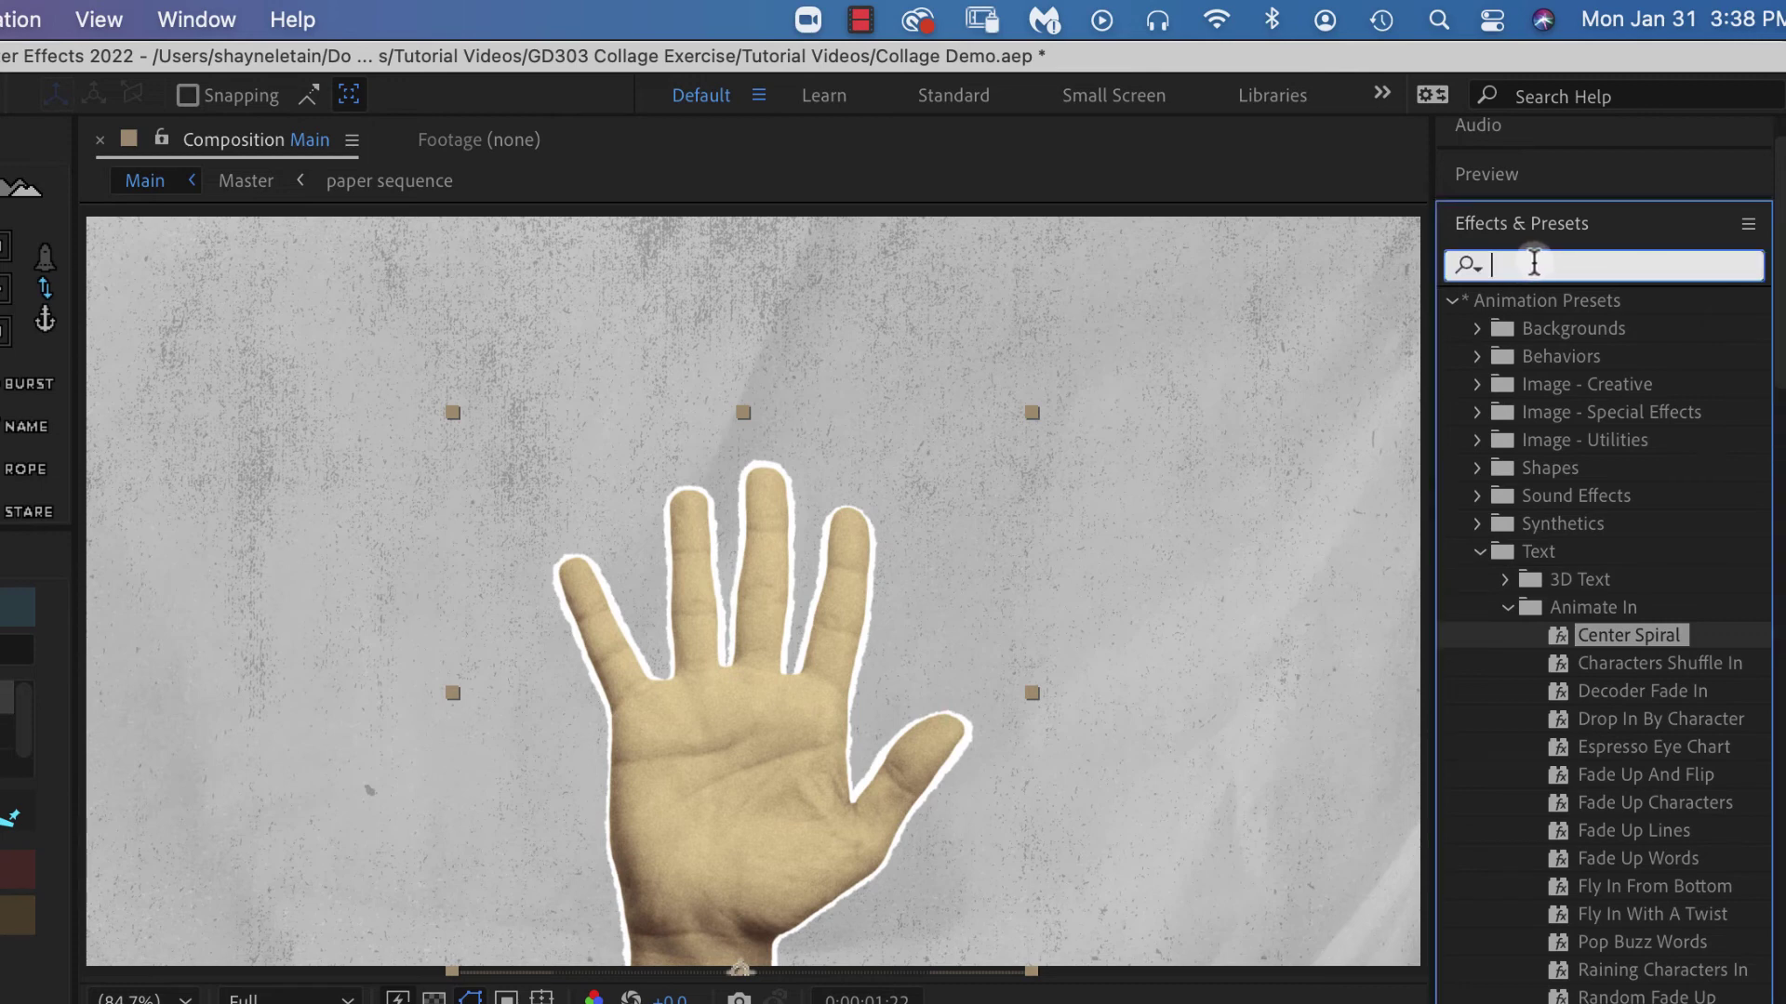
{"action": "type", "text": "dro"}
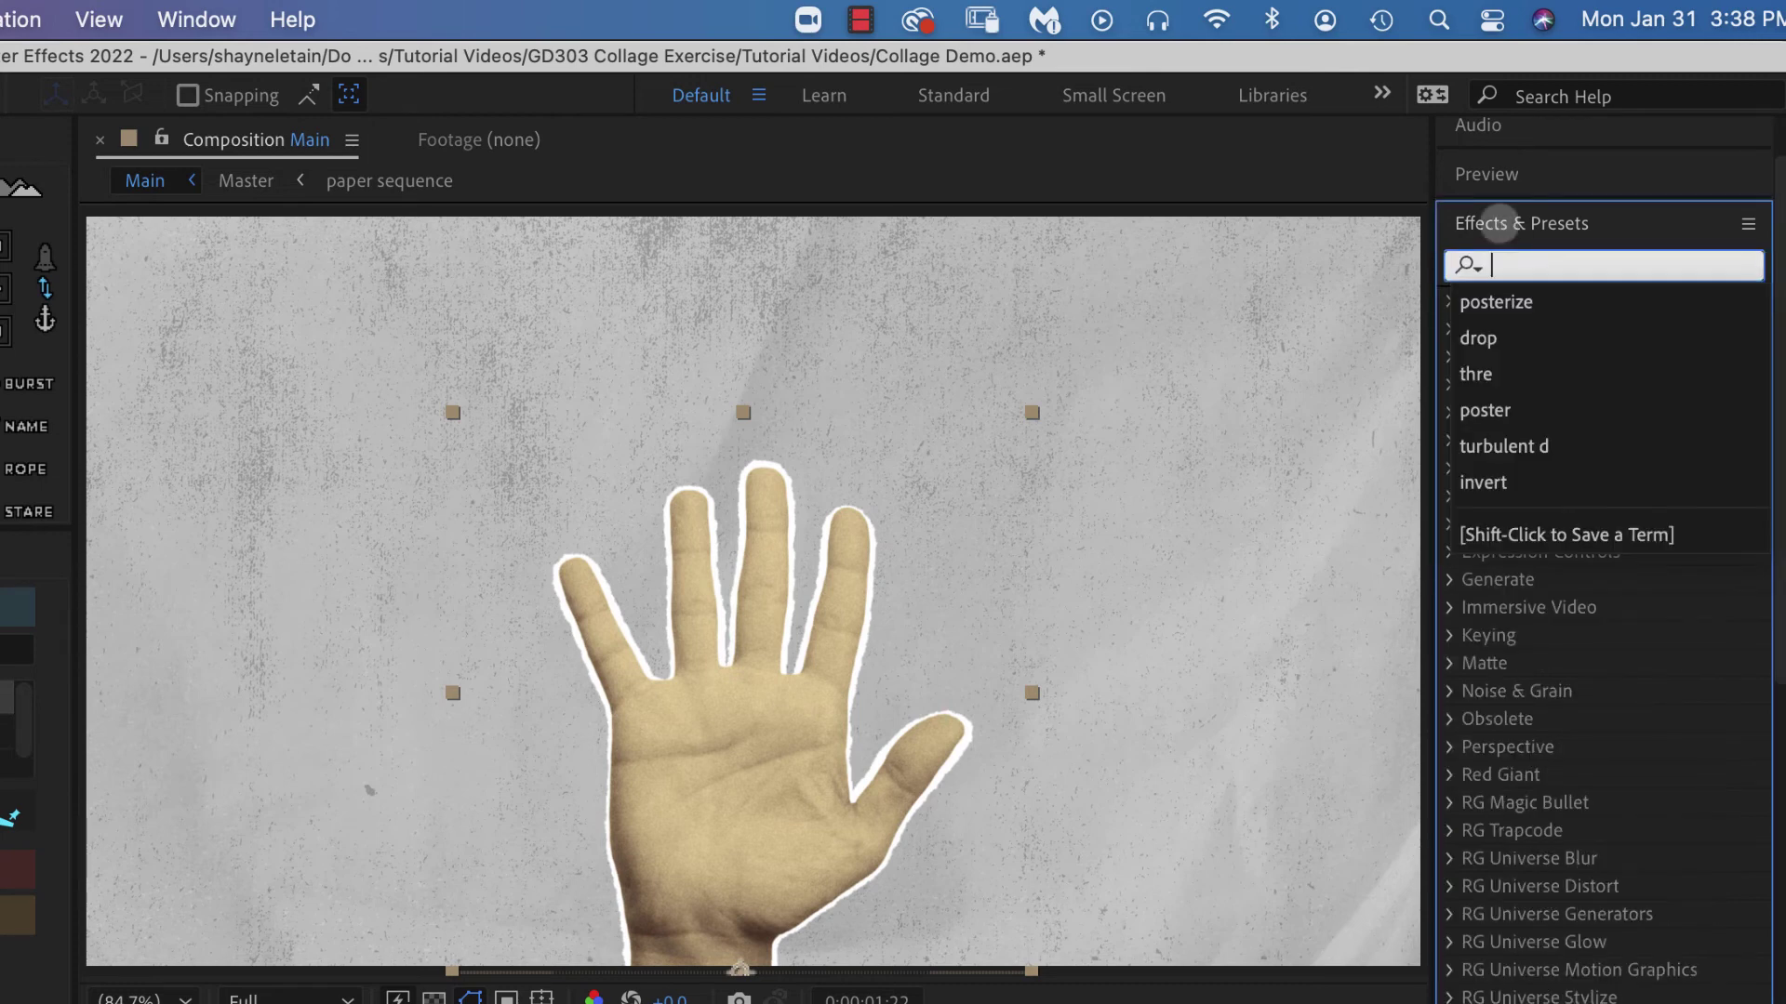
{"action": "type", "text": "p sh"}
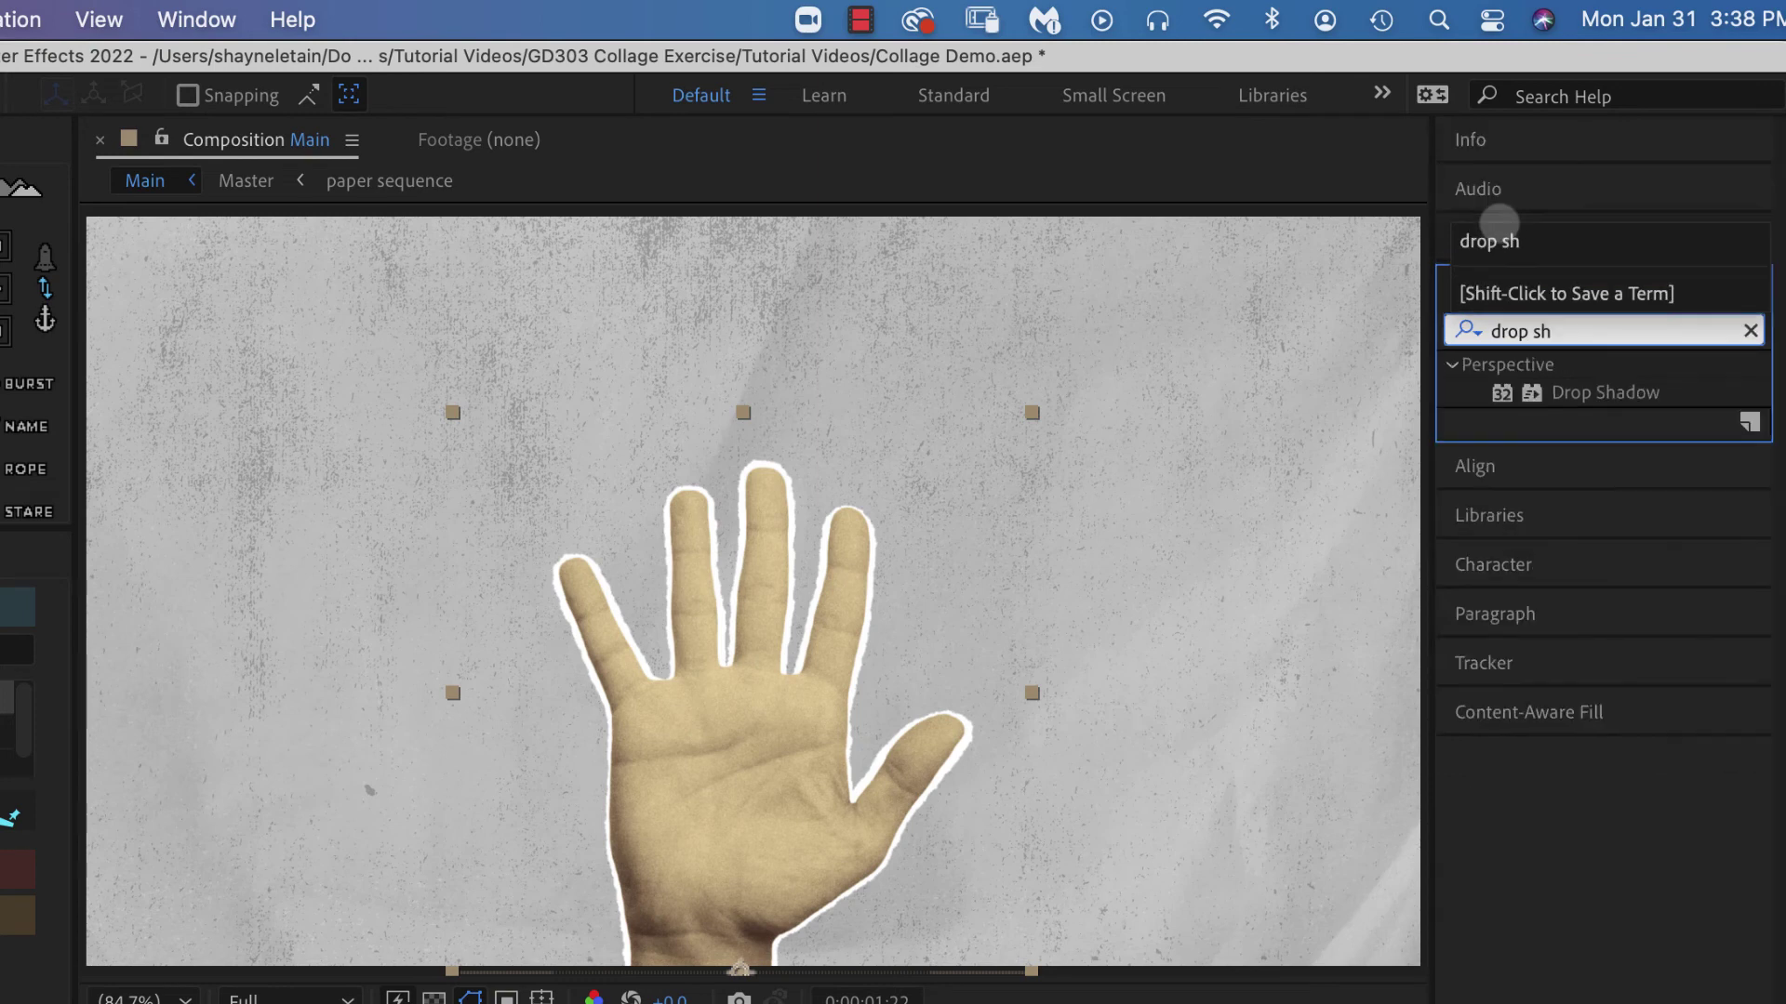
{"action": "left_click", "coordinate": [1601, 390]}
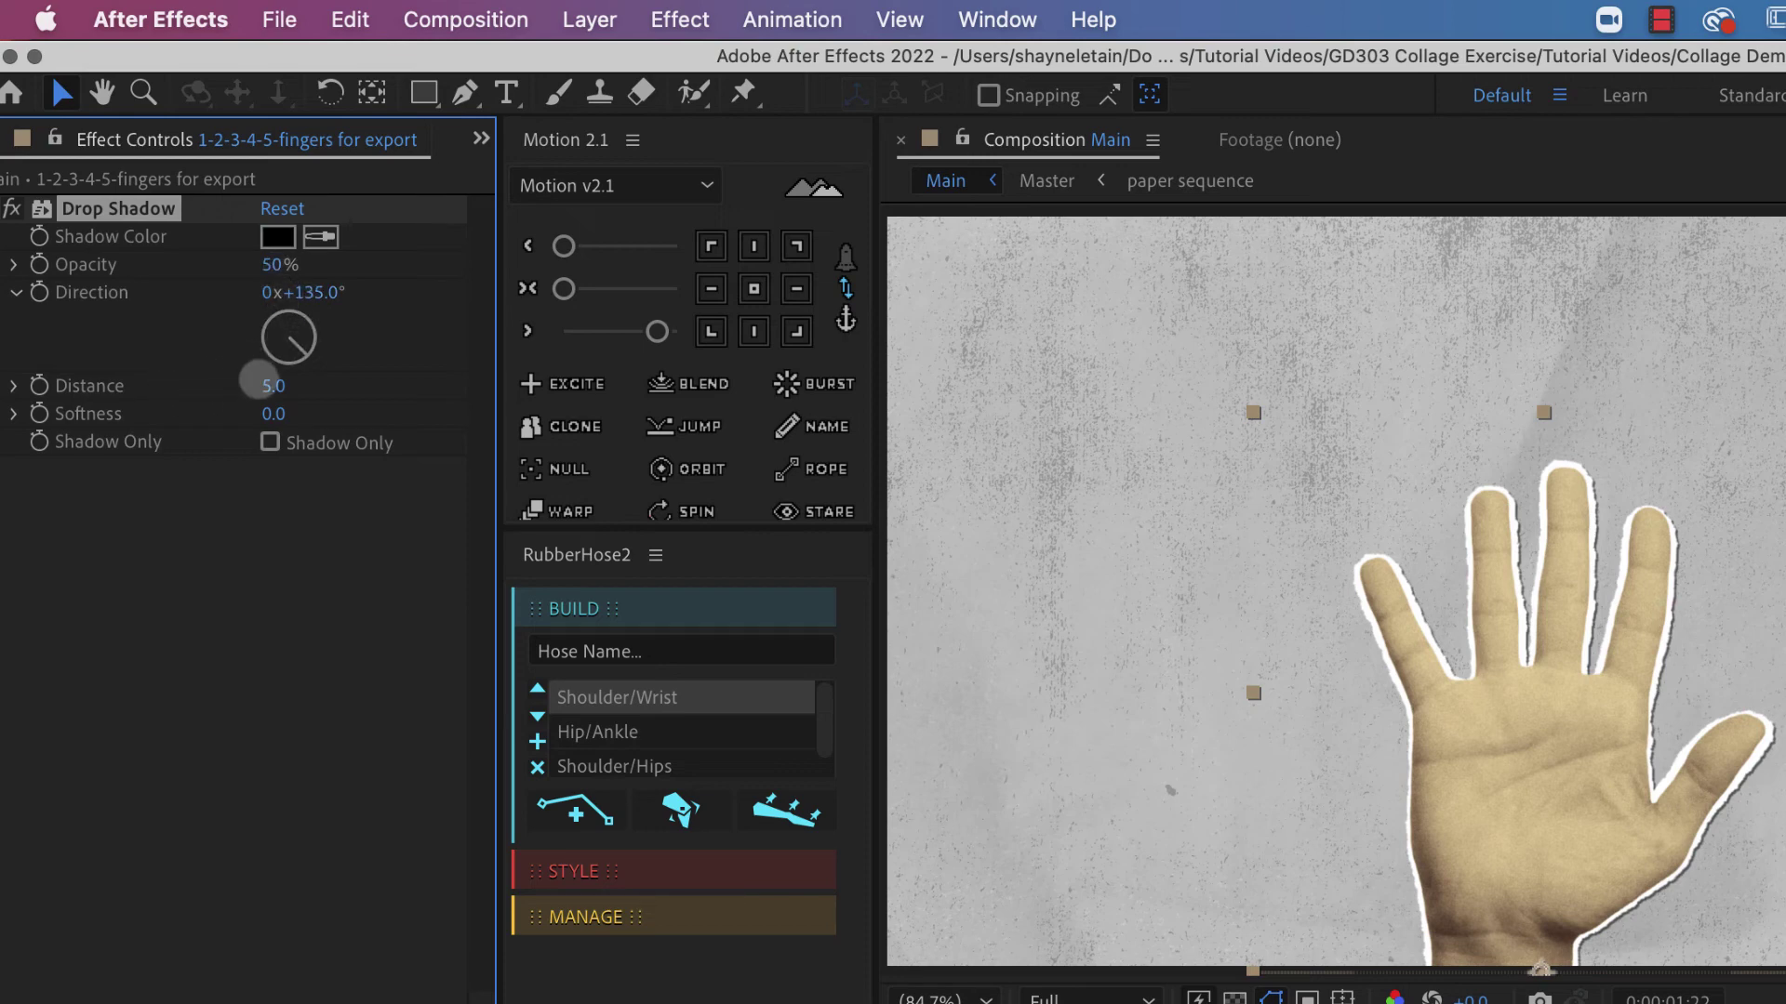
{"action": "left_click", "coordinate": [306, 357]}
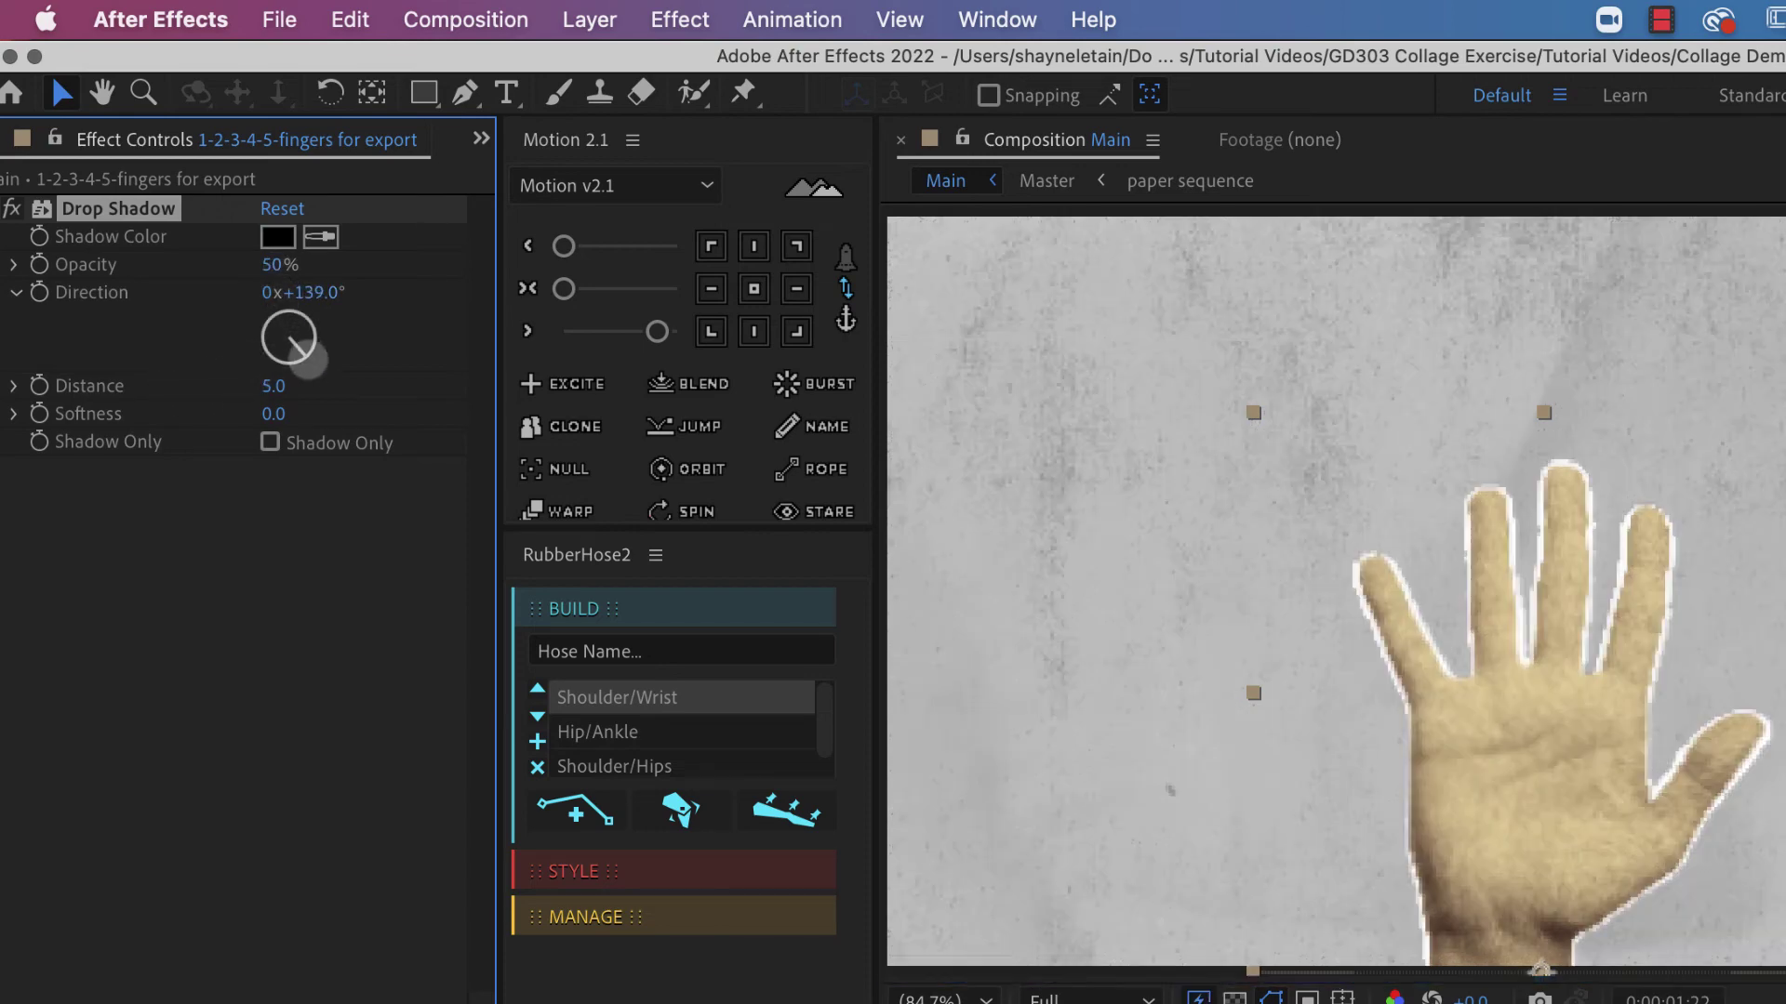
{"action": "left_click", "coordinate": [308, 357]}
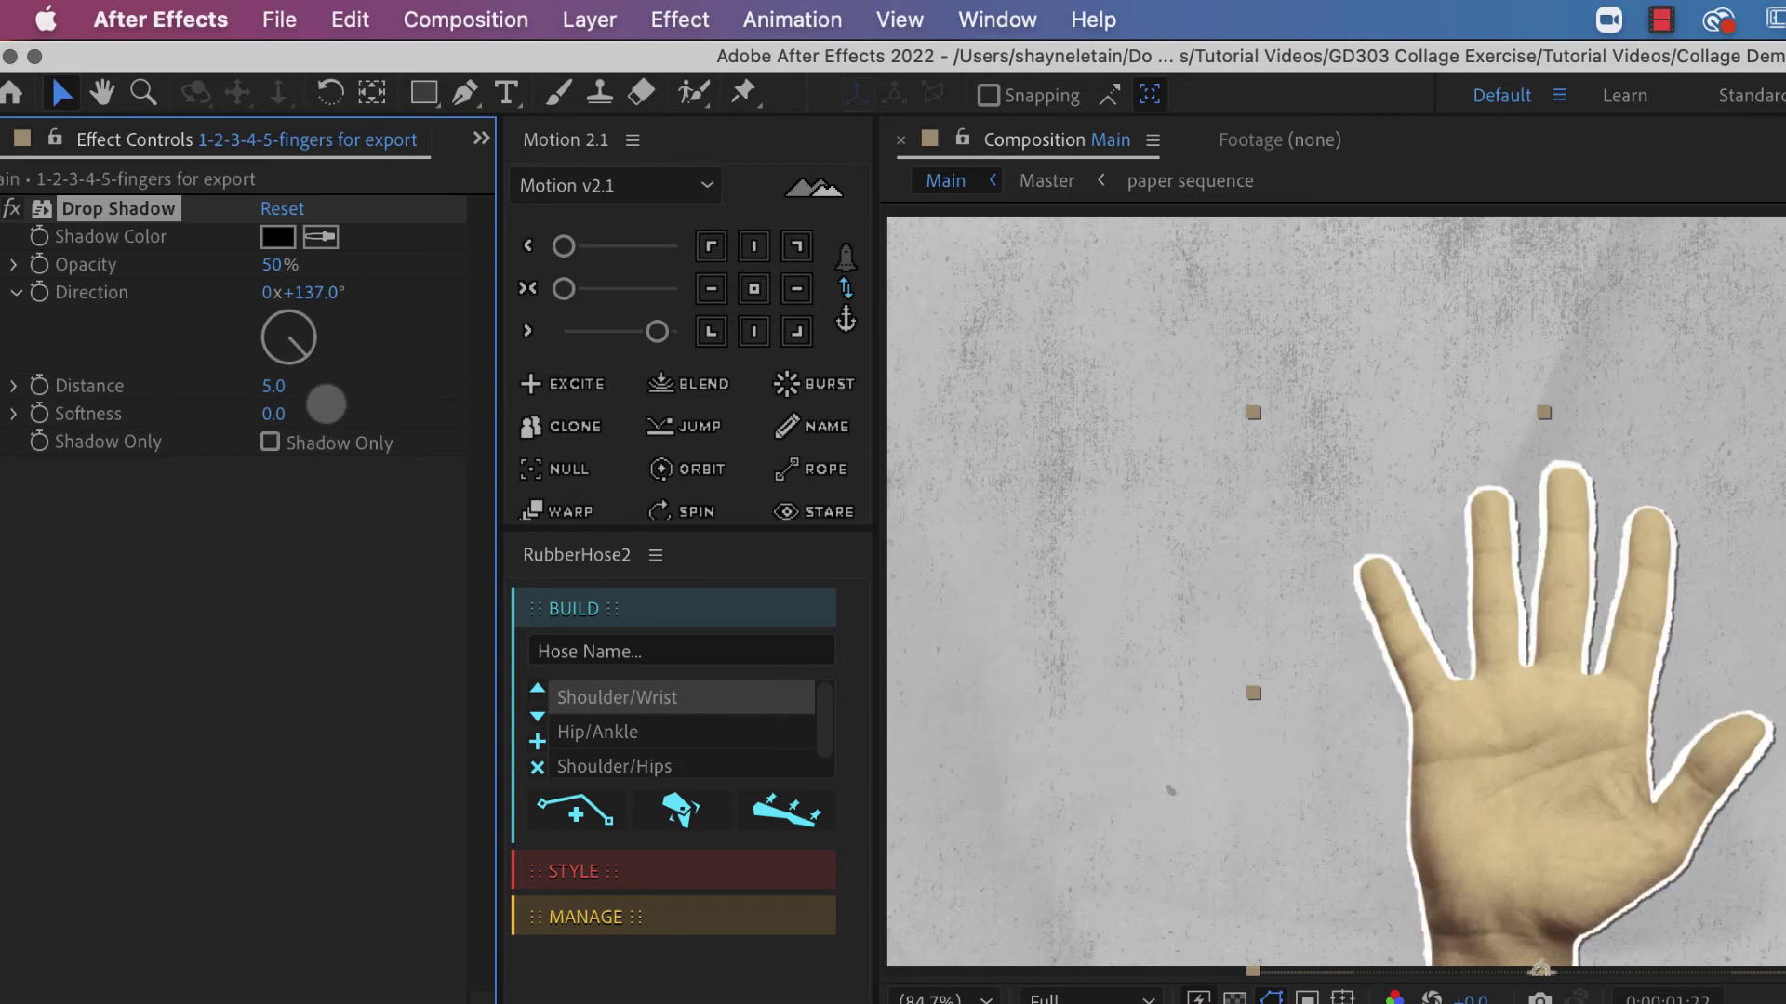
Set the hand layer's Drop Shadow to Distance 15, Softness 48 and Opacity 26%, and preview Main from the start
{"action": "left_click_drag", "start_coordinate": [270, 385], "coordinate": [288, 382]}
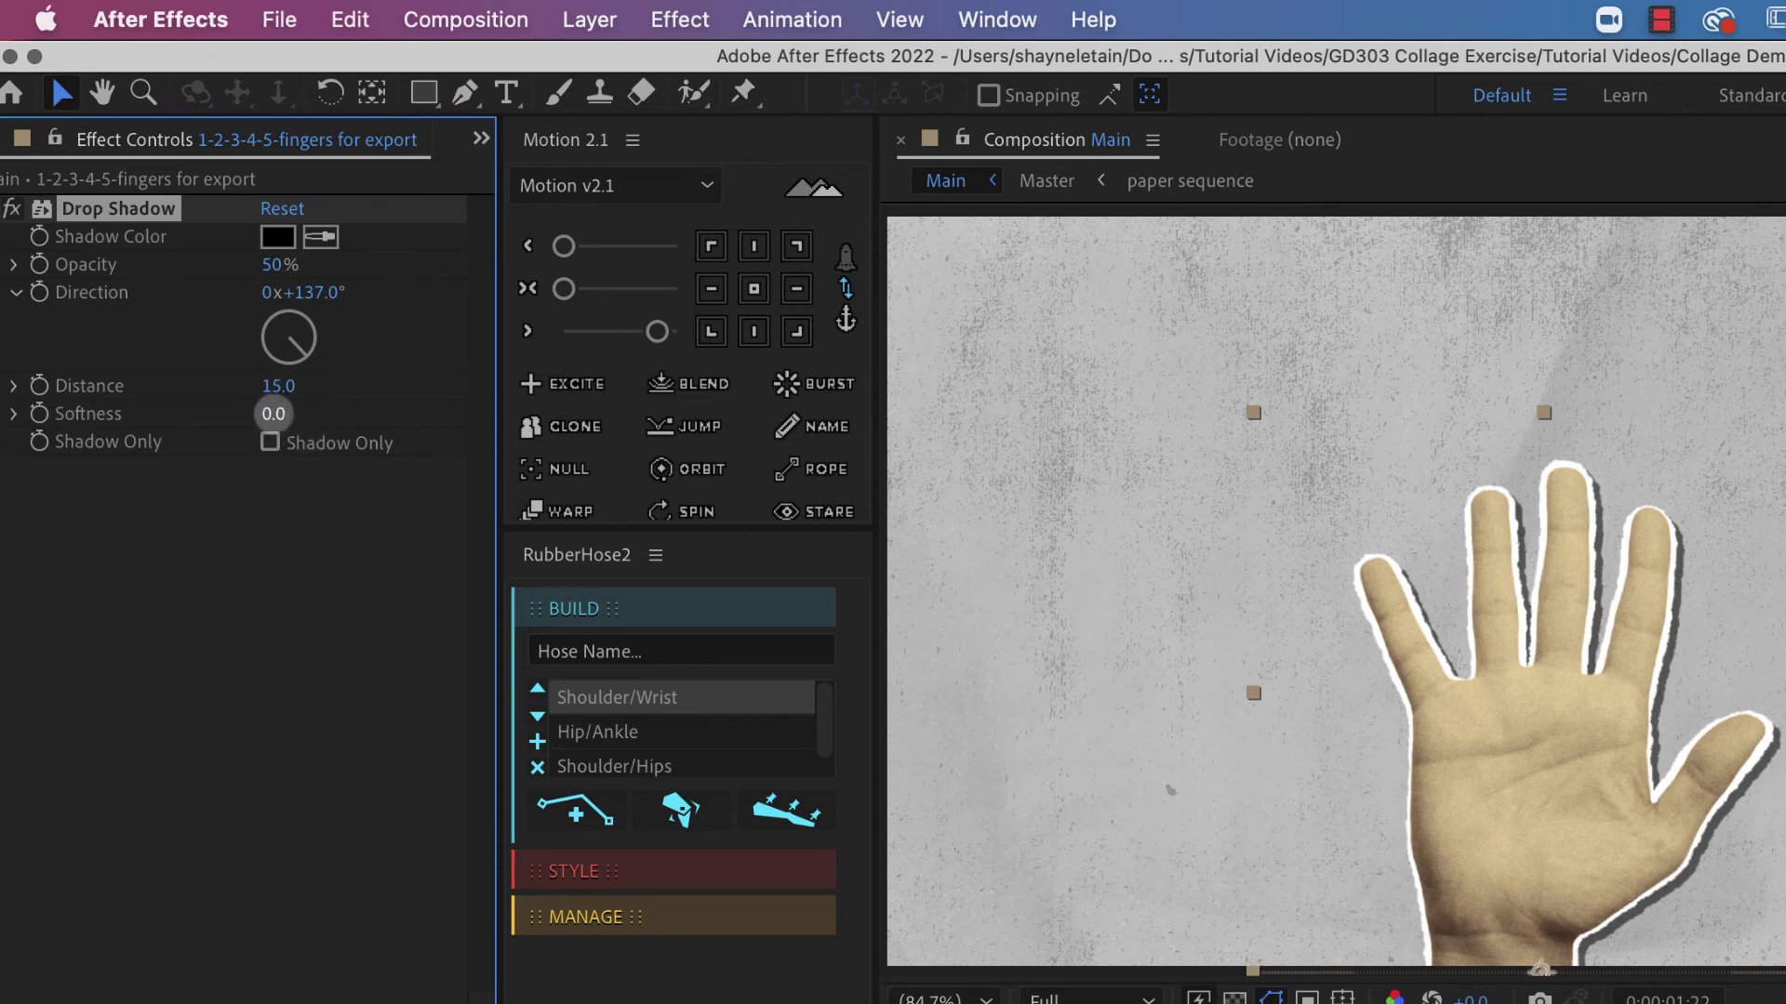
{"action": "left_click_drag", "start_coordinate": [273, 414], "coordinate": [312, 414]}
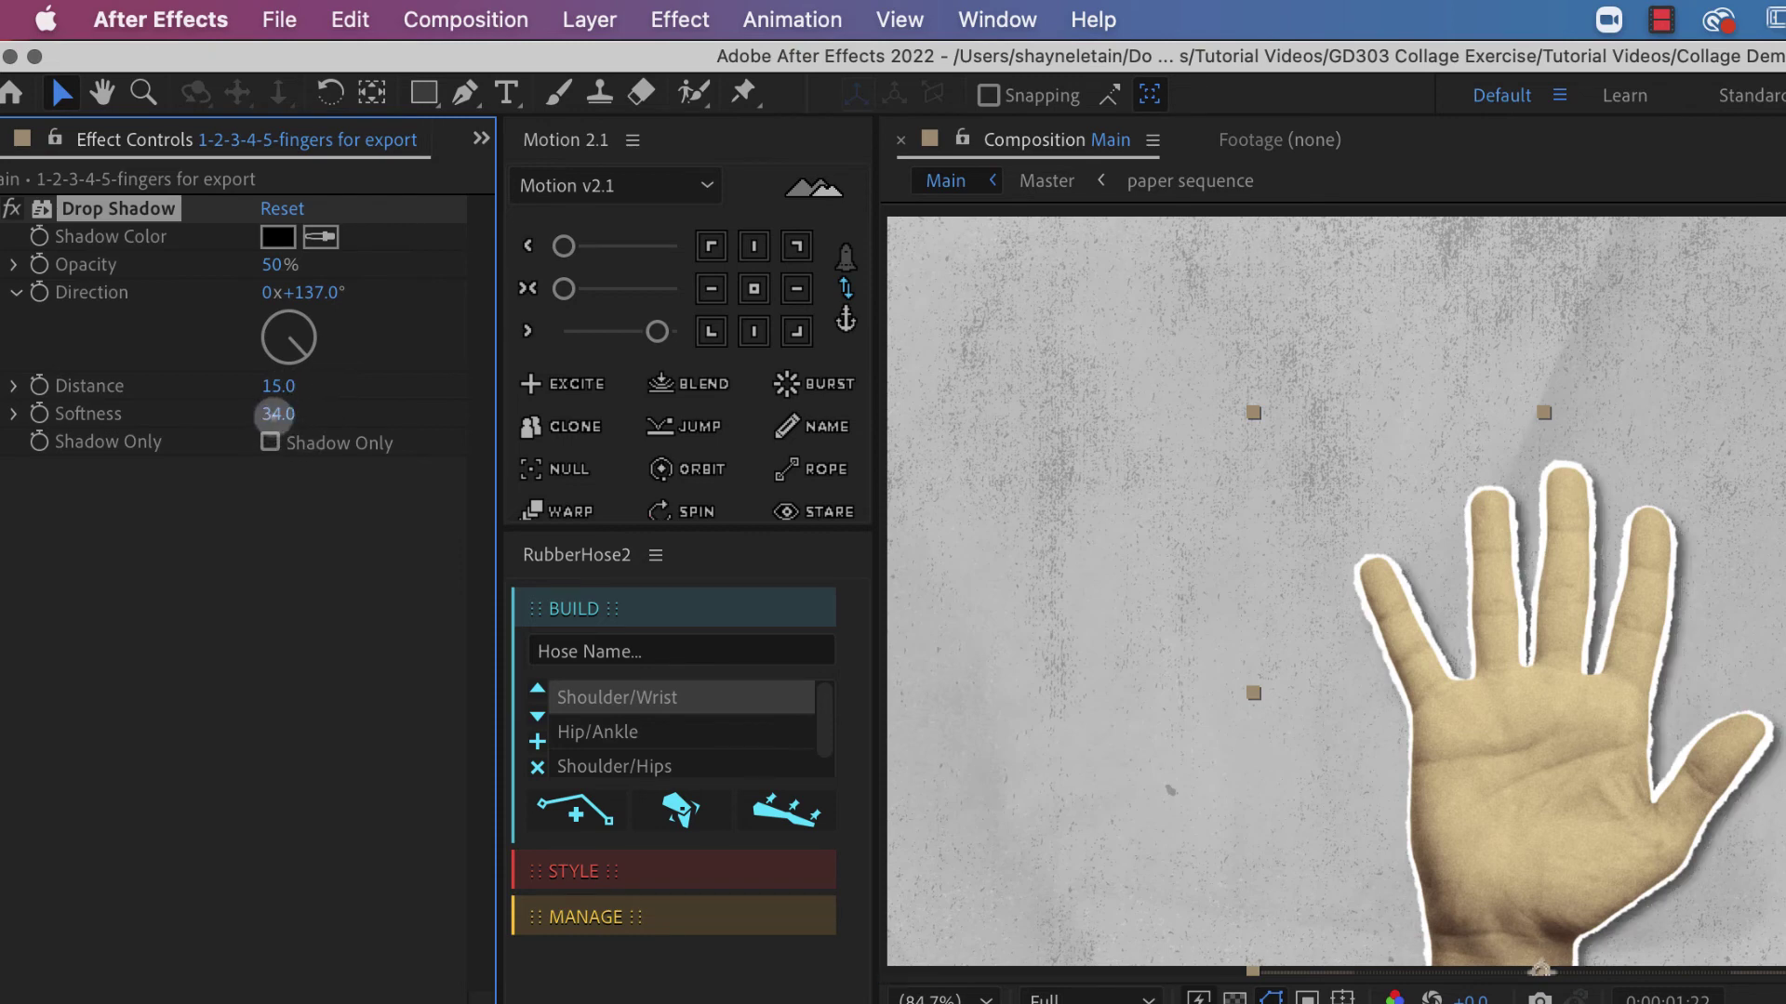
{"action": "left_click_drag", "start_coordinate": [278, 415], "coordinate": [347, 406]}
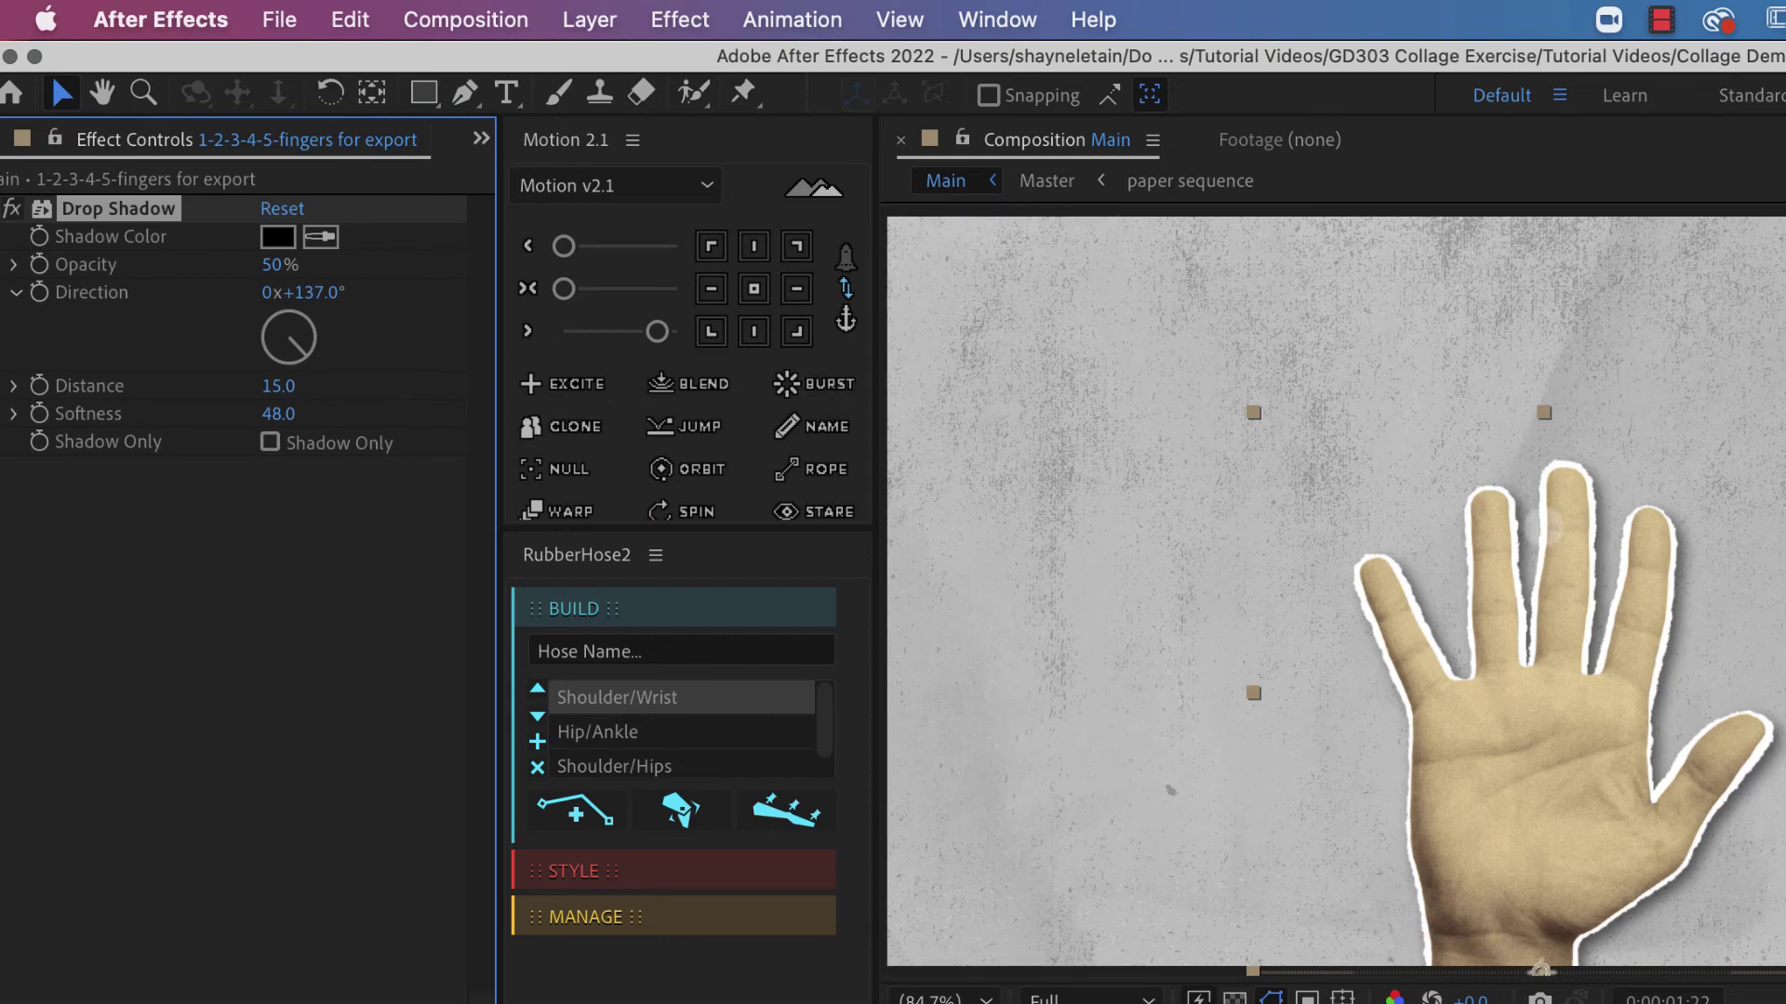
{"action": "mouse_move", "coordinate": [280, 265]}
{"action": "left_mouse_down"}
{"action": "mouse_move", "coordinate": [256, 262]}
{"action": "mouse_move", "coordinate": [272, 283]}
{"action": "left_mouse_up"}
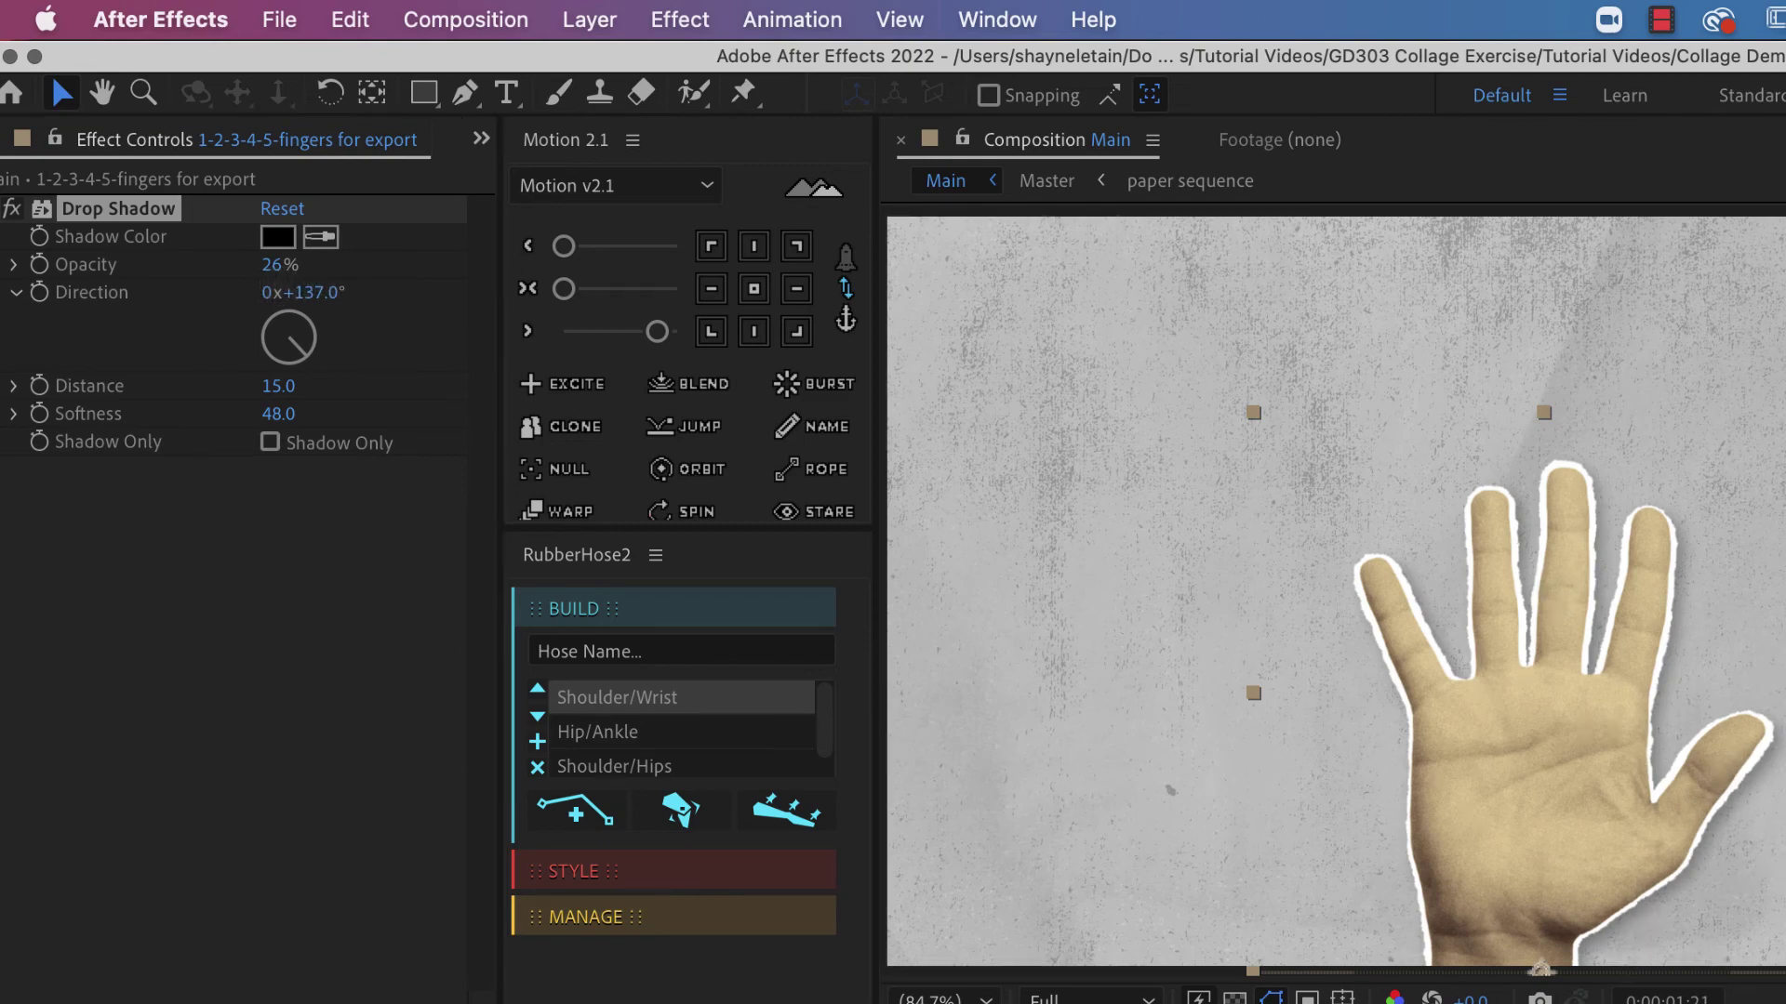
{"action": "key", "text": "Home"}
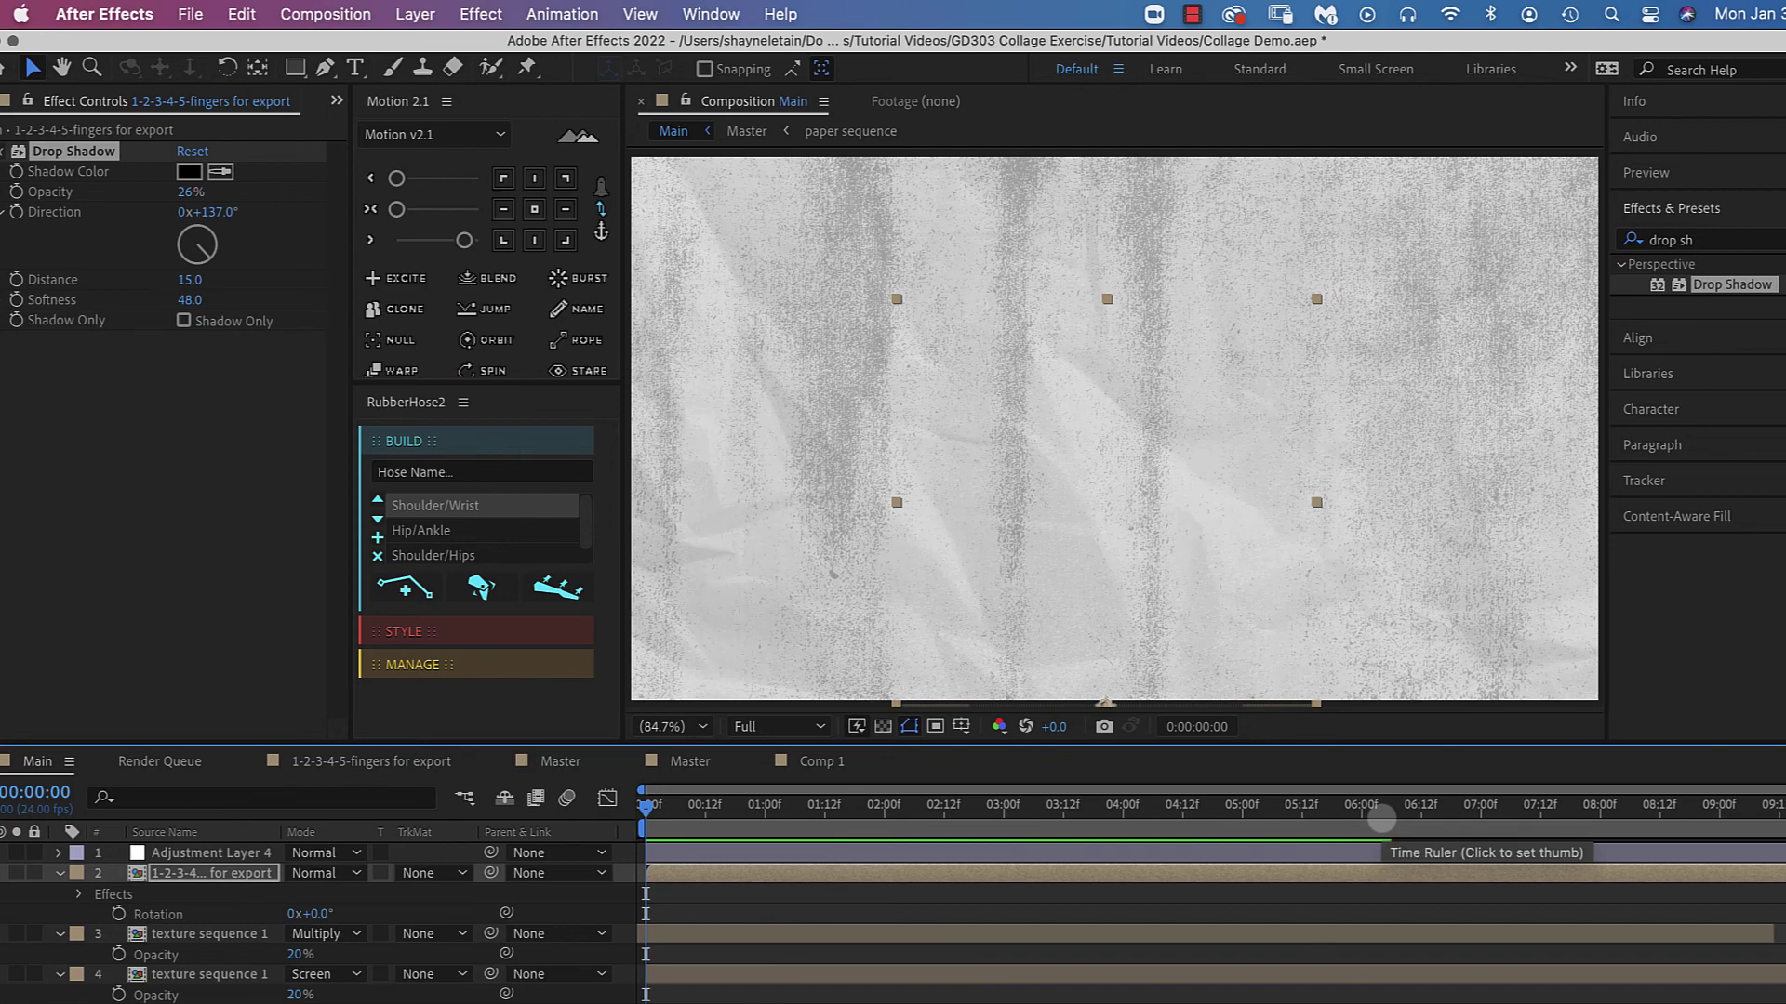
{"action": "key", "text": "space"}
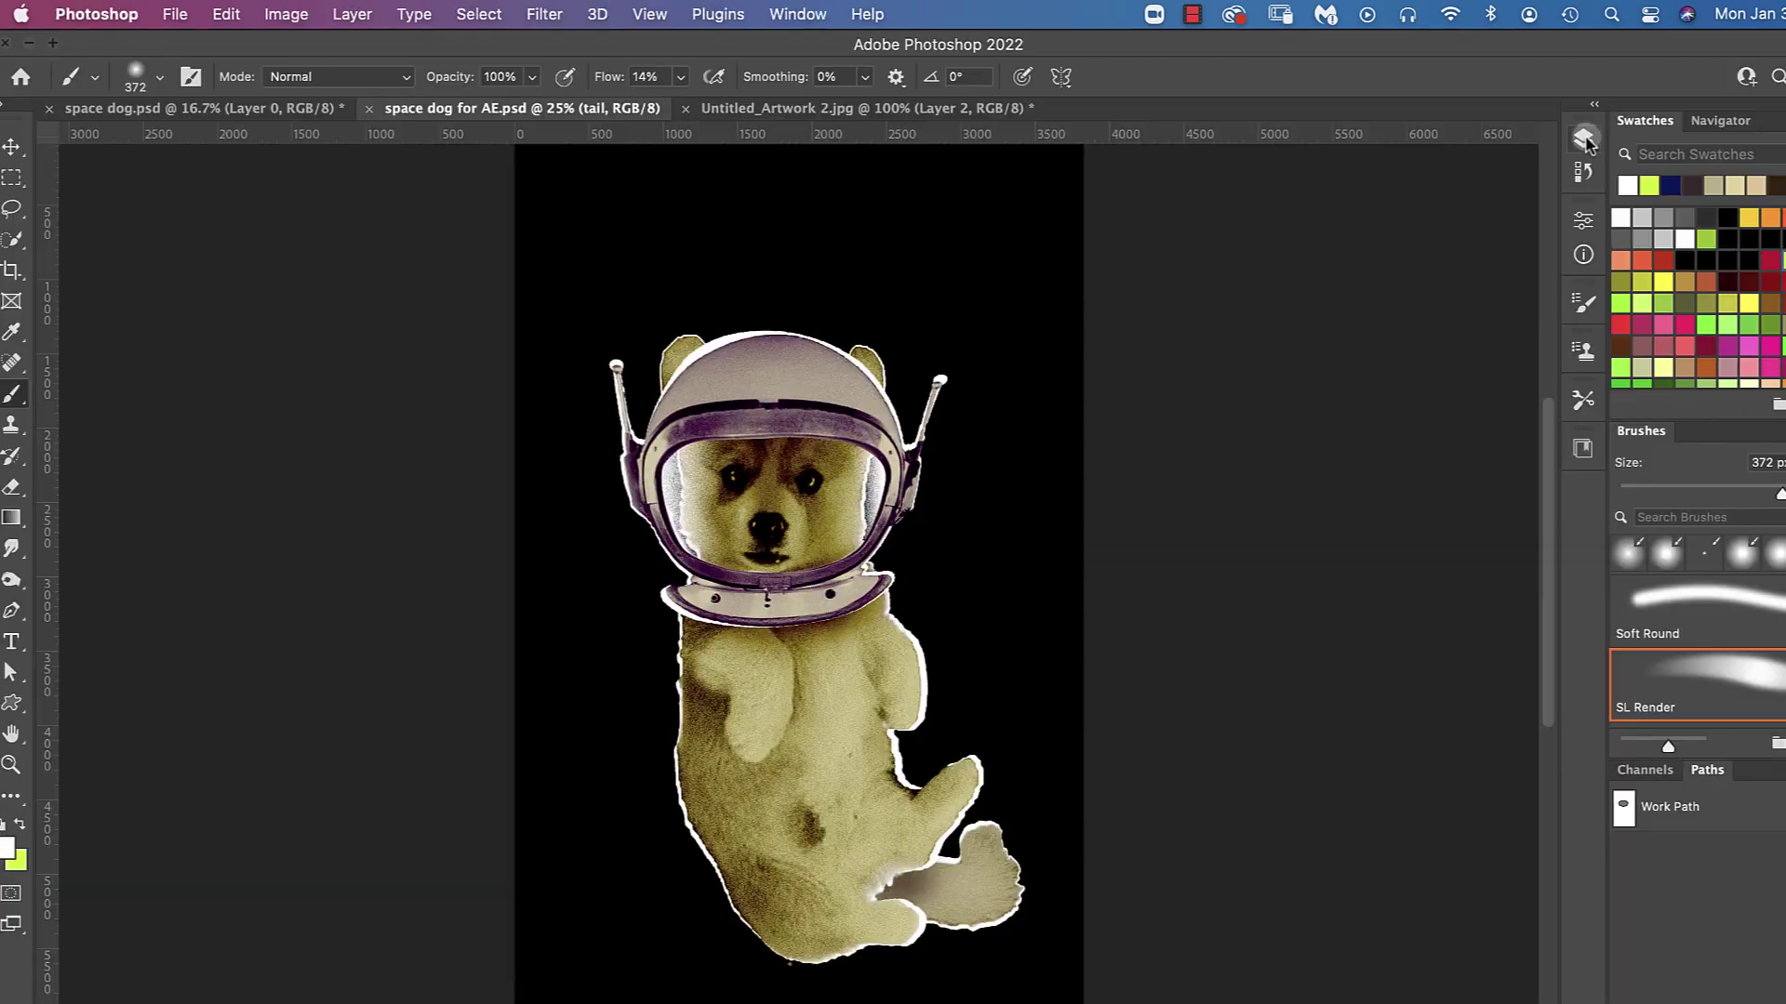
Examine the separate helmet, dog and tail layers of space dog for AE.psd in Photoshop, with the layer list shown in full
{"action": "left_click", "coordinate": [1583, 138]}
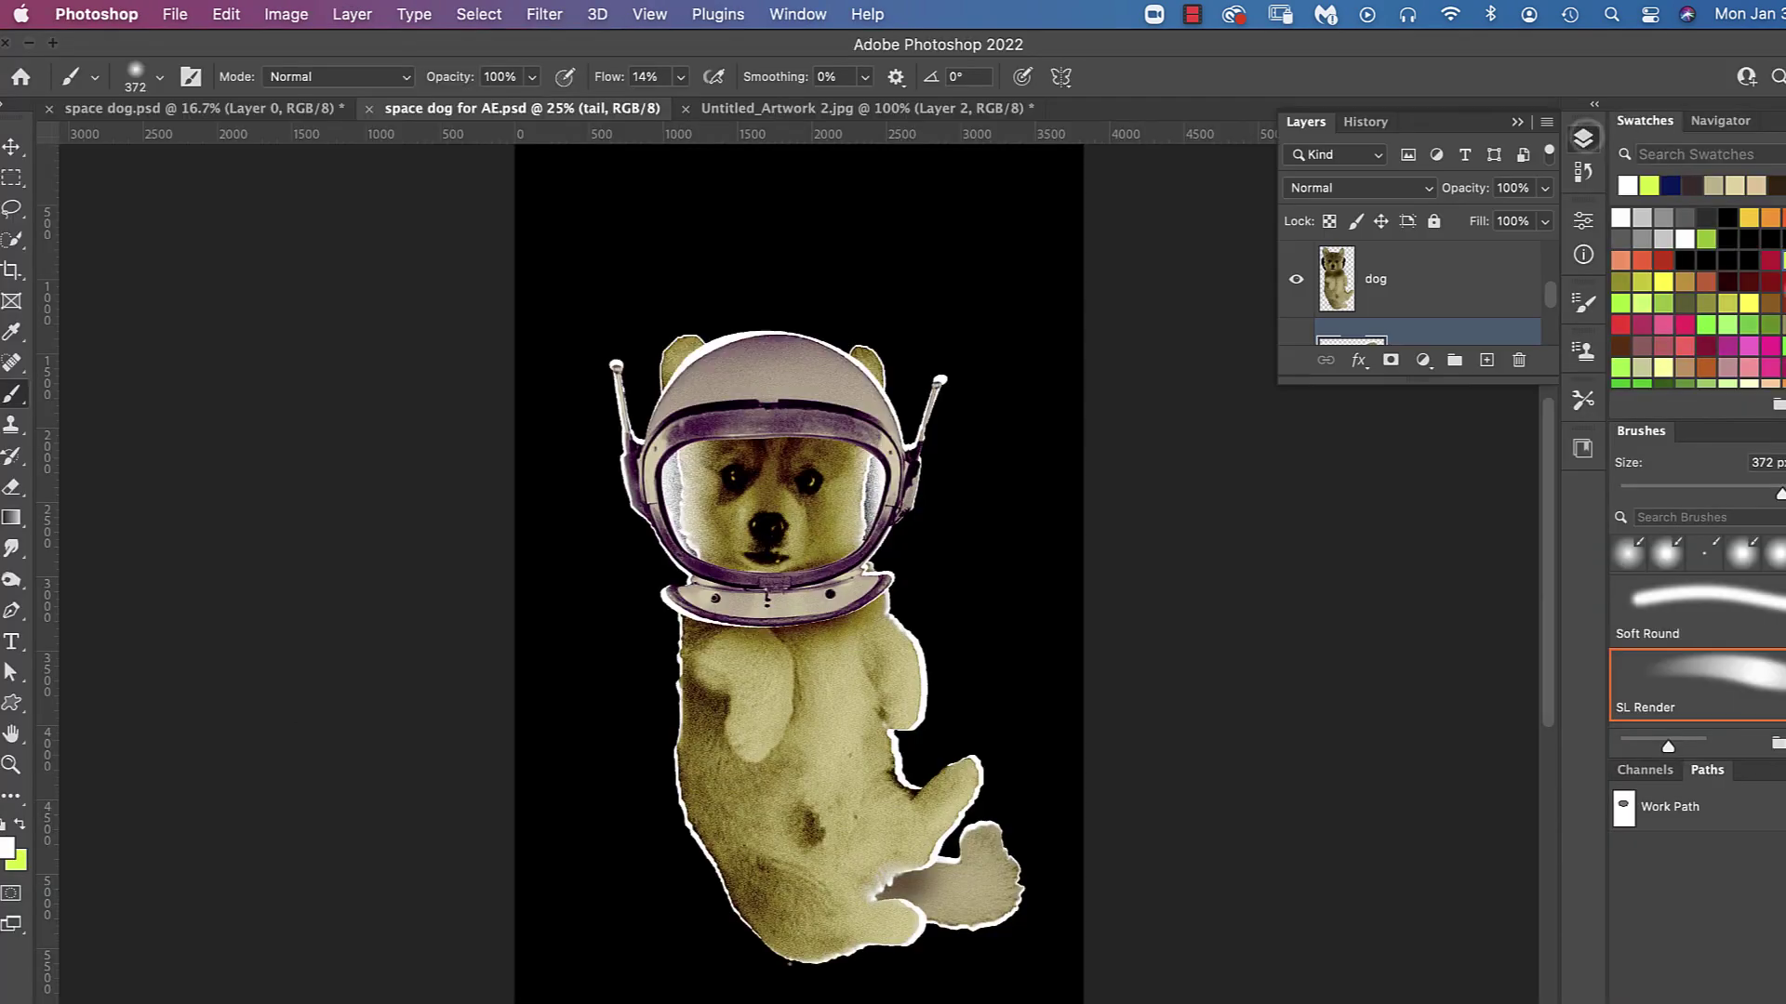
{"action": "left_click_drag", "start_coordinate": [1519, 381], "coordinate": [1519, 999]}
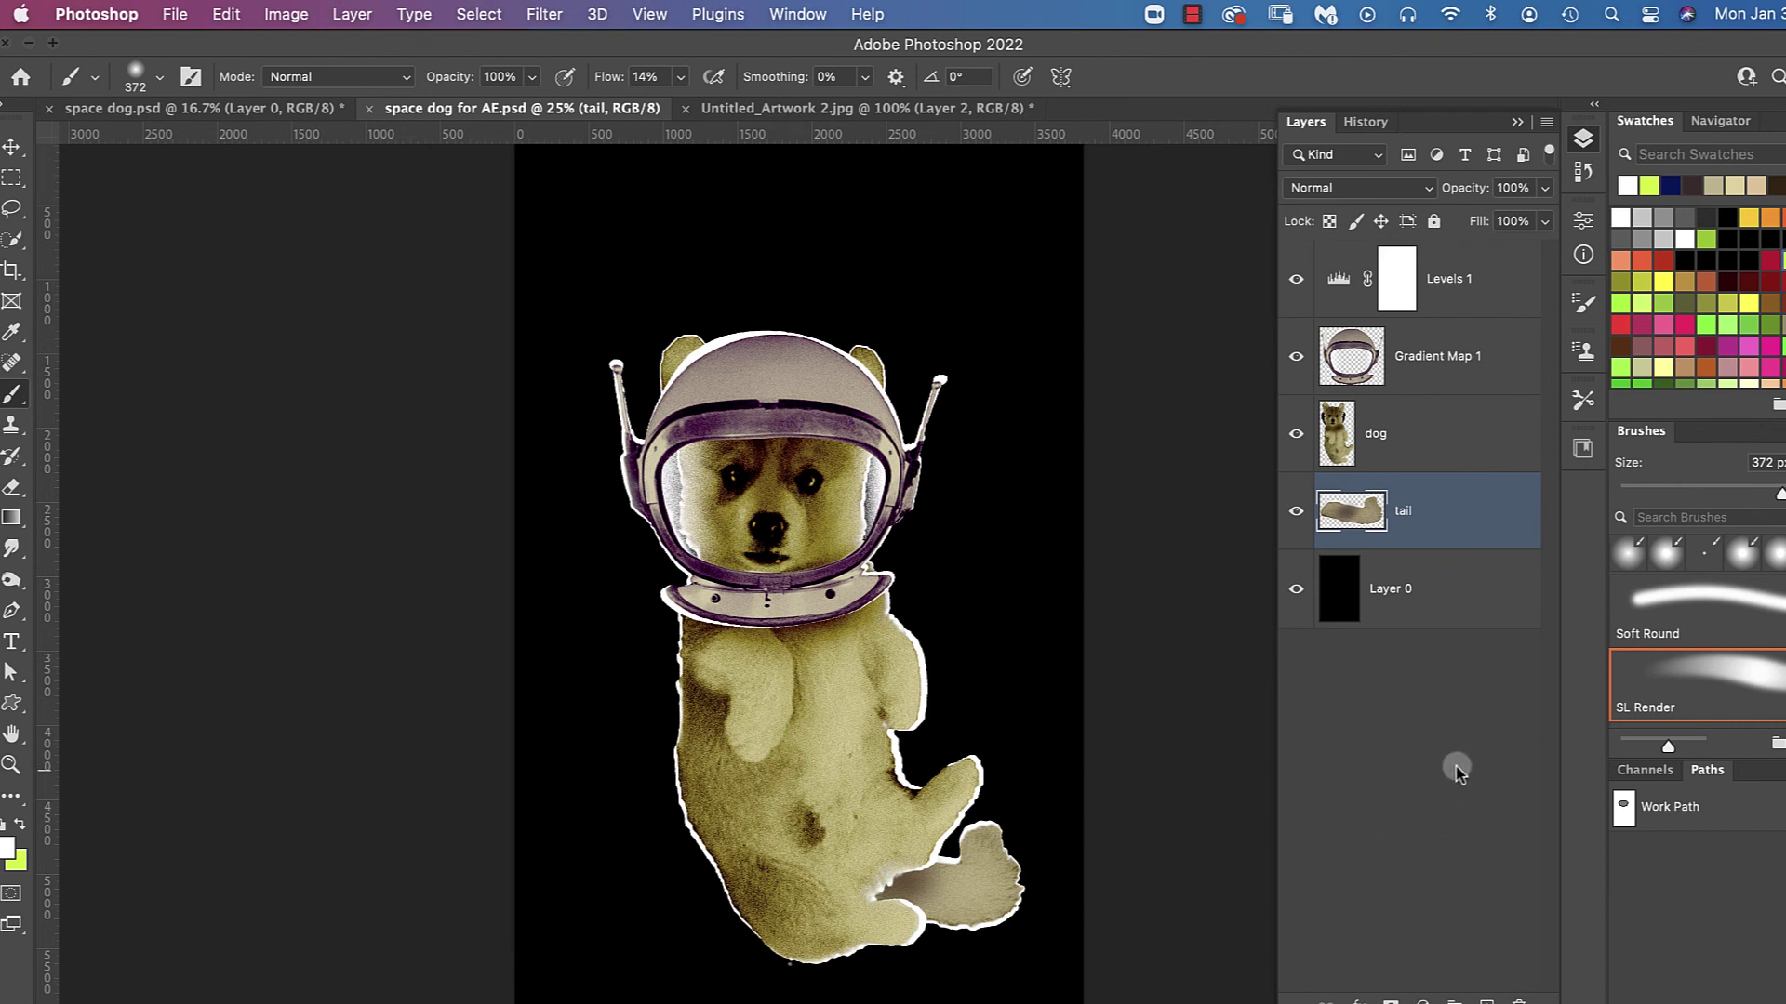
{"action": "left_click", "coordinate": [1453, 361]}
{"action": "left_click", "coordinate": [1448, 437]}
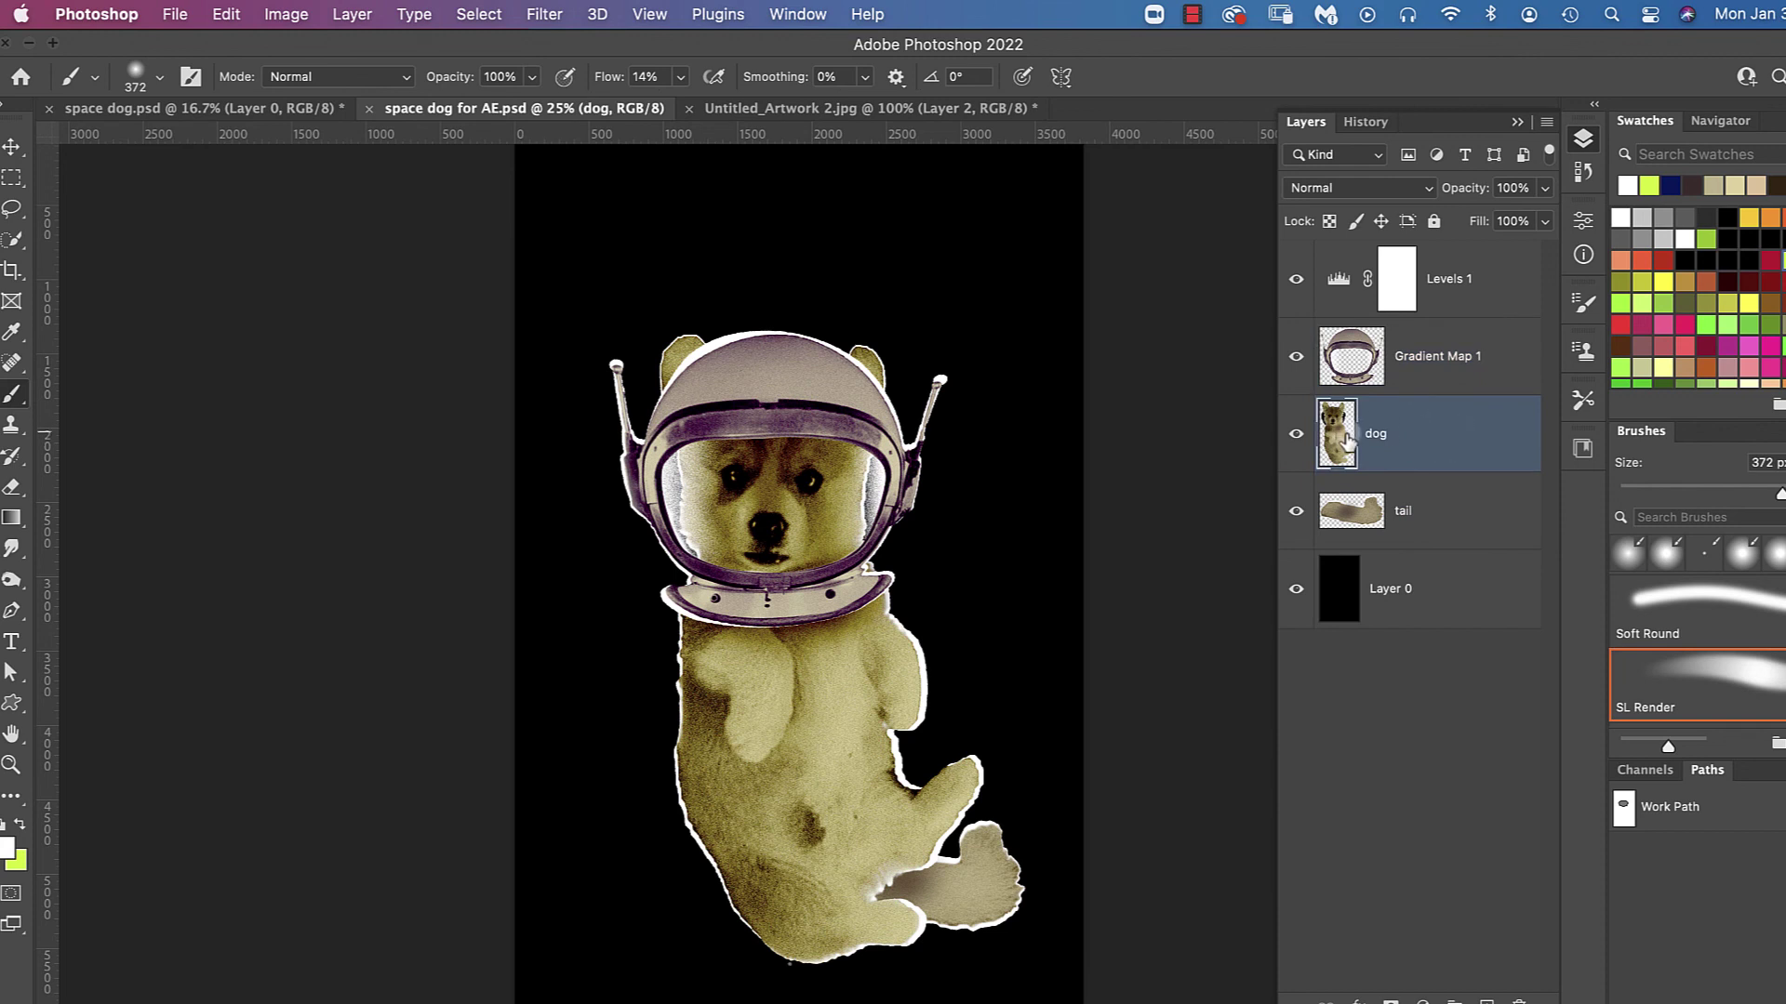
{"action": "left_click", "coordinate": [1468, 359]}
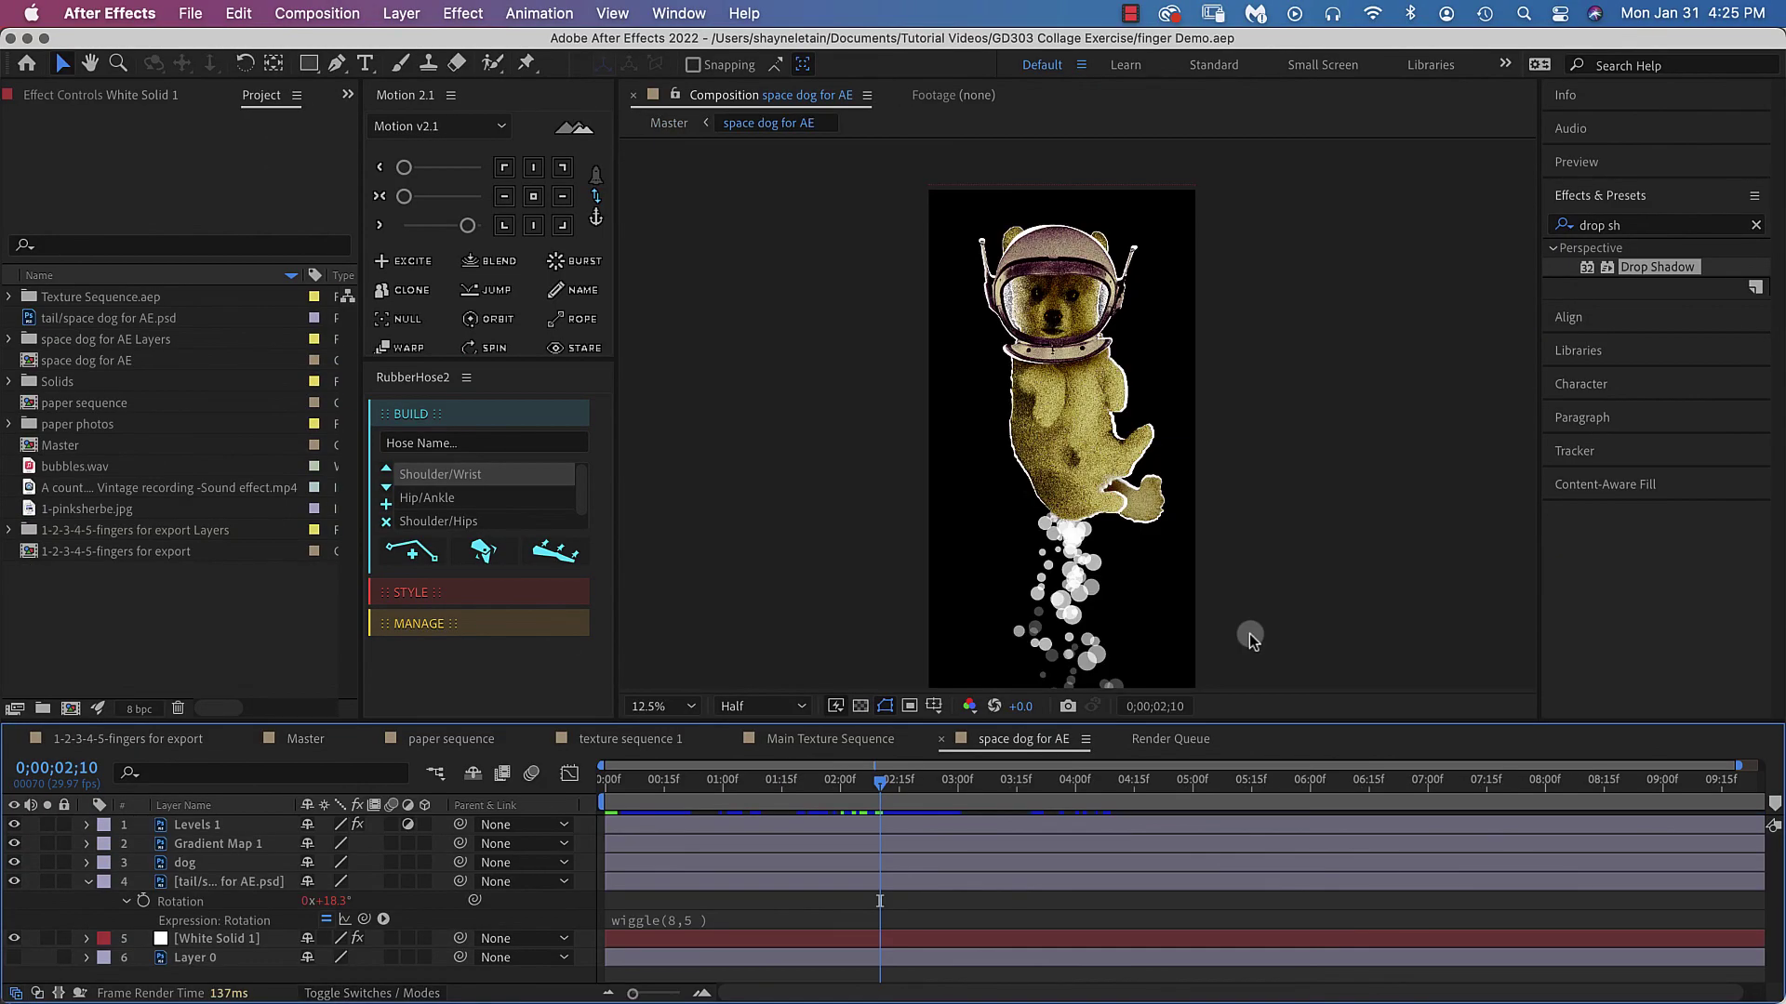
In After Effects, review the White Solid 1 bubbles in space dog for AE and scrub through the dog's movement in the Master composition
{"action": "left_click", "coordinate": [240, 935]}
{"action": "left_click_drag", "start_coordinate": [887, 784], "coordinate": [1069, 790]}
{"action": "left_click", "coordinate": [307, 740]}
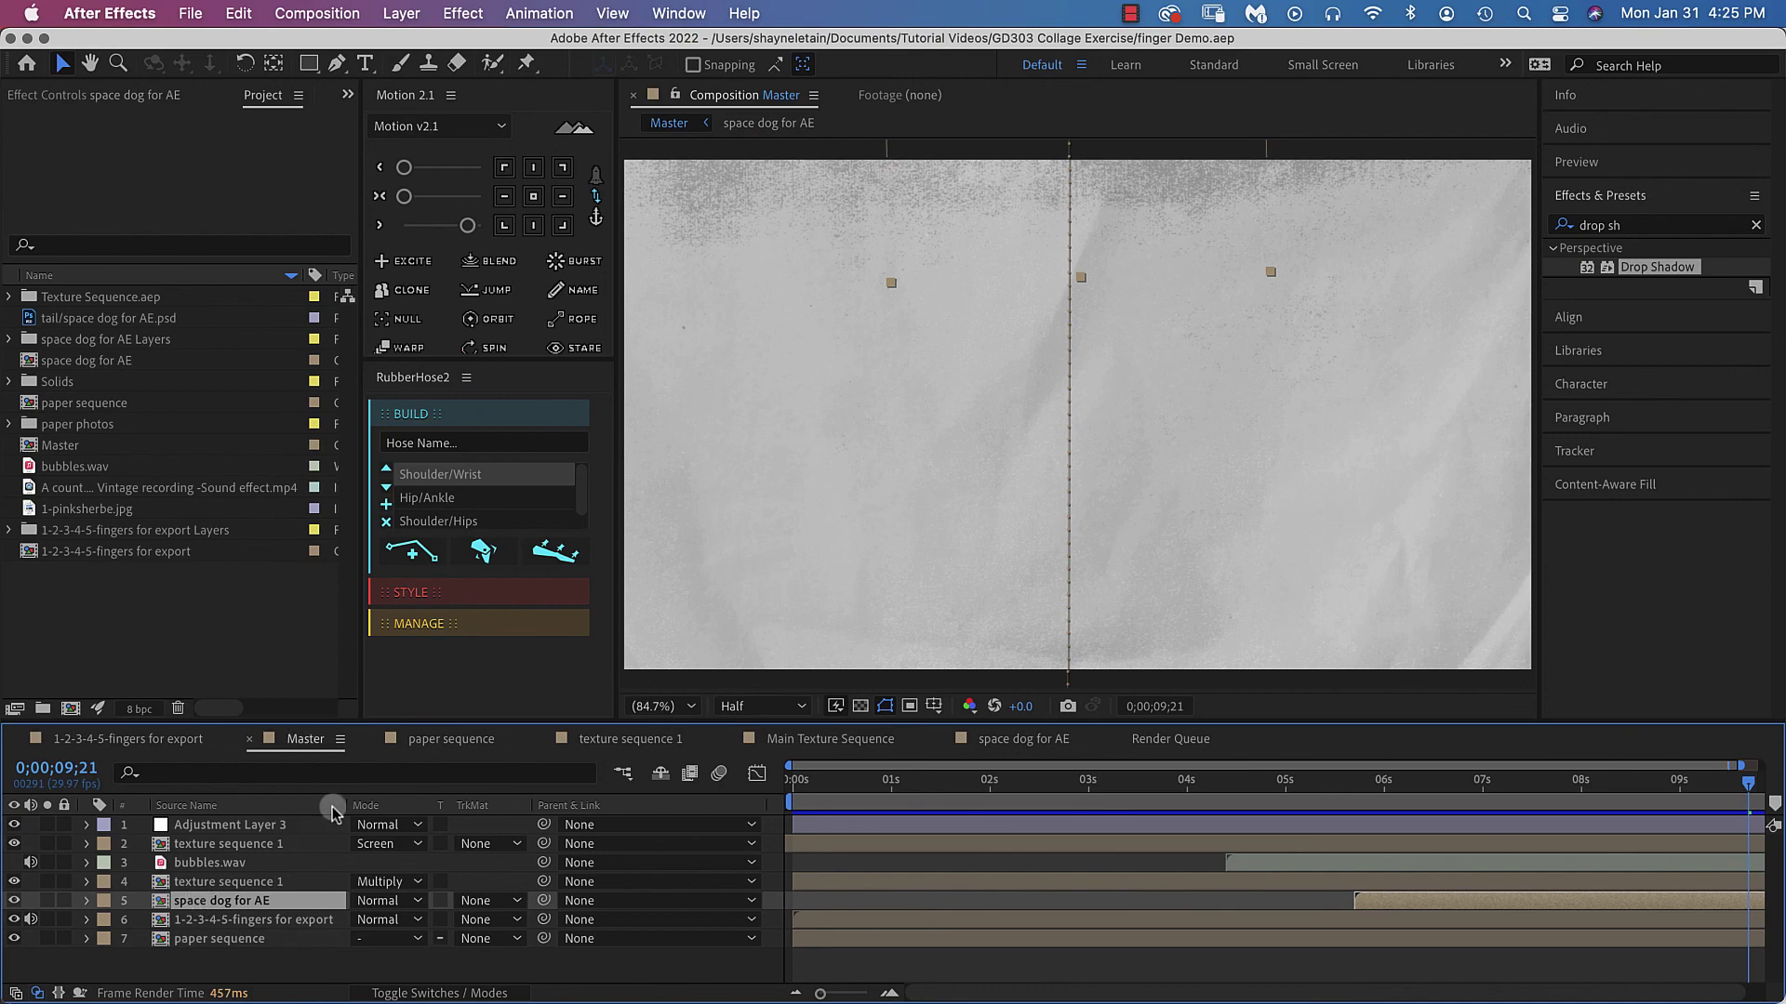
{"action": "left_click_drag", "start_coordinate": [828, 781], "coordinate": [1755, 924]}
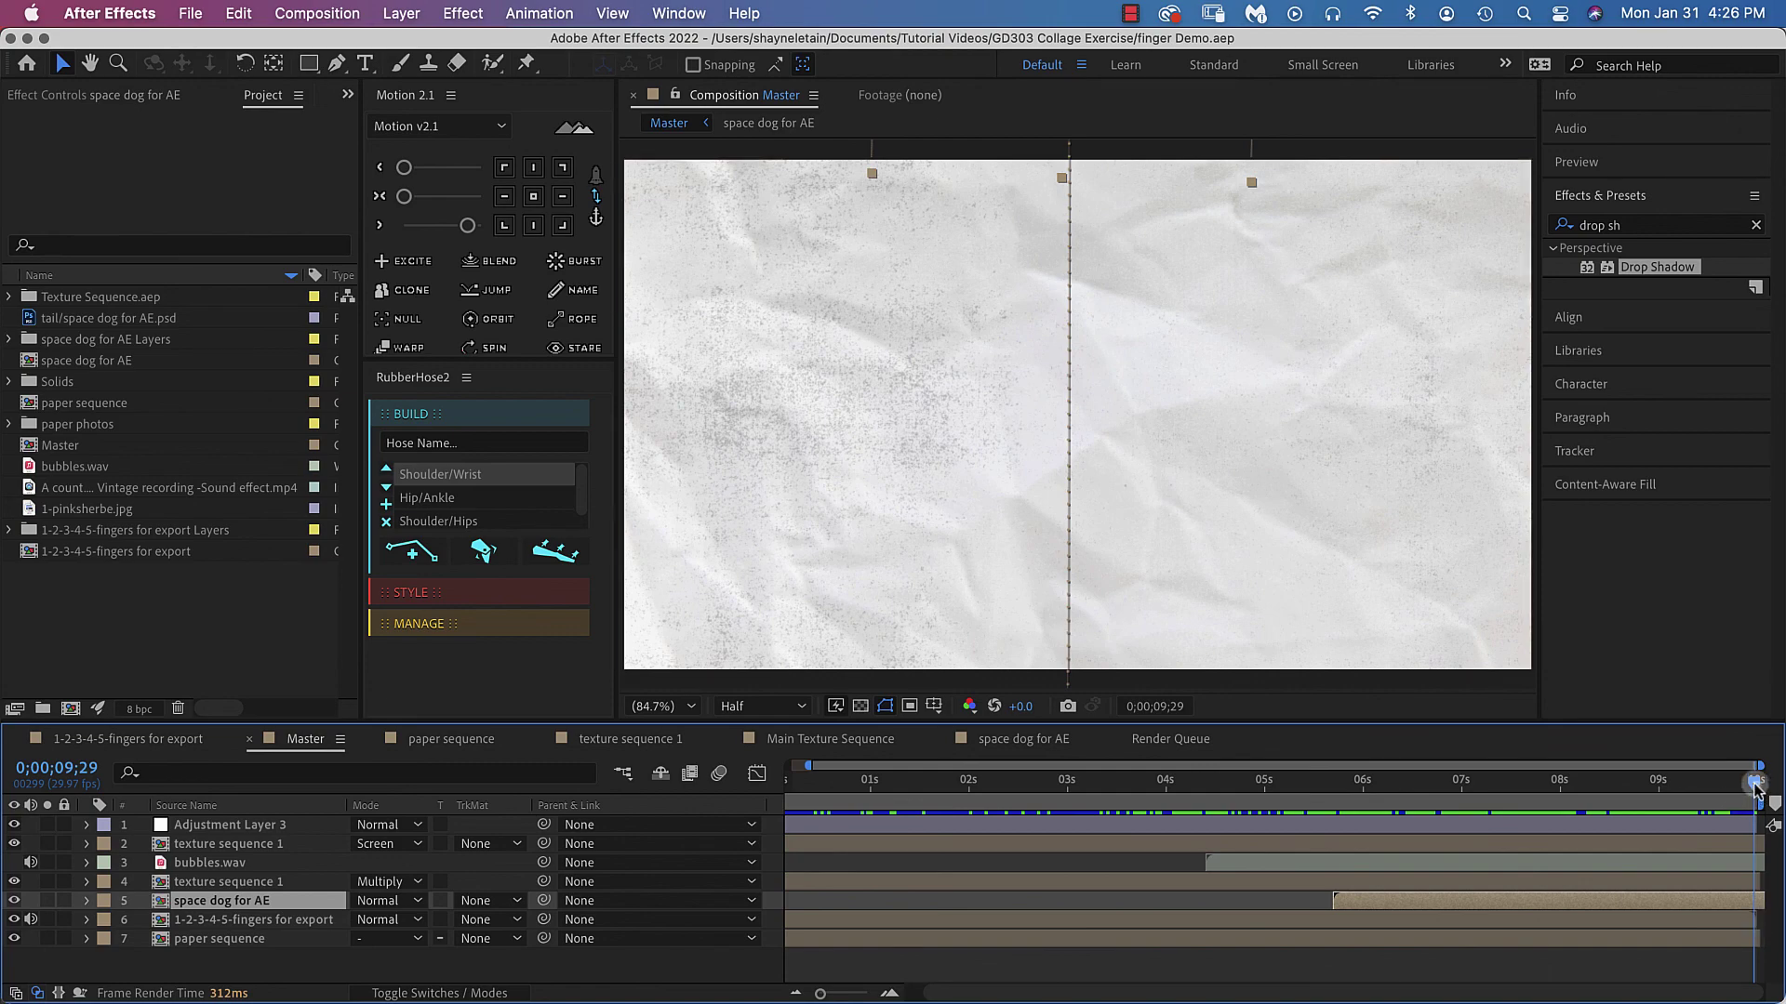
{"action": "left_click_drag", "start_coordinate": [1754, 784], "coordinate": [1565, 823]}
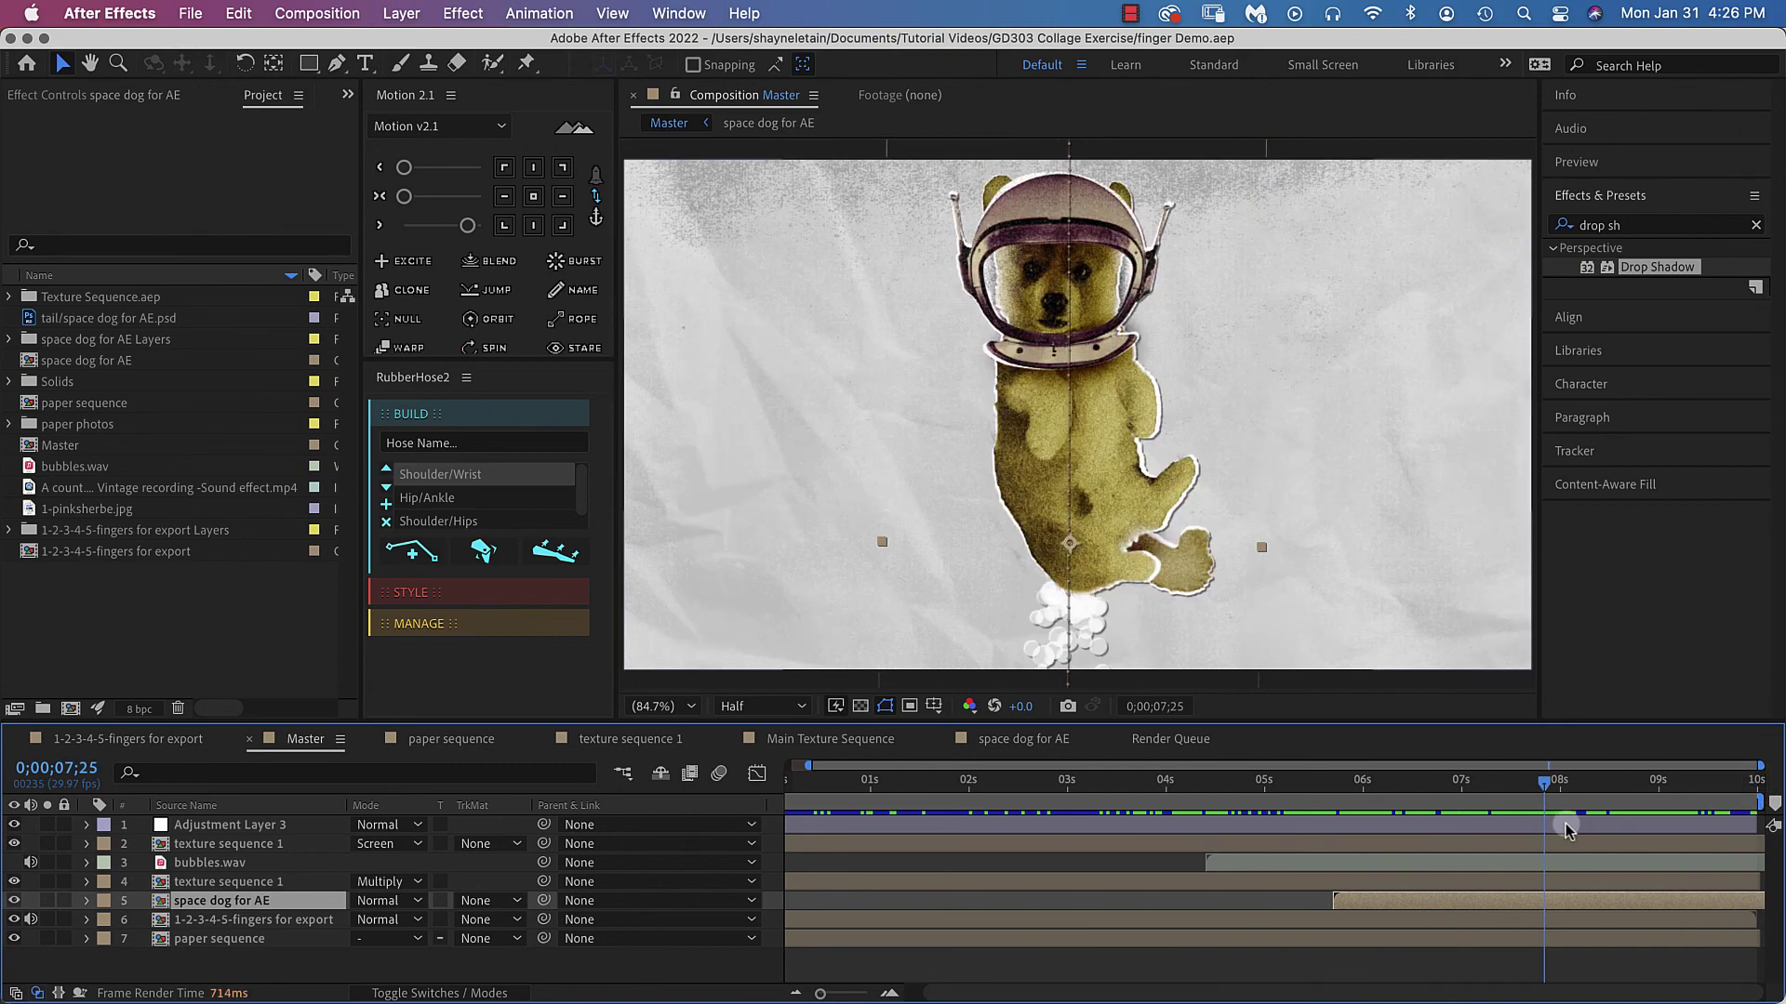